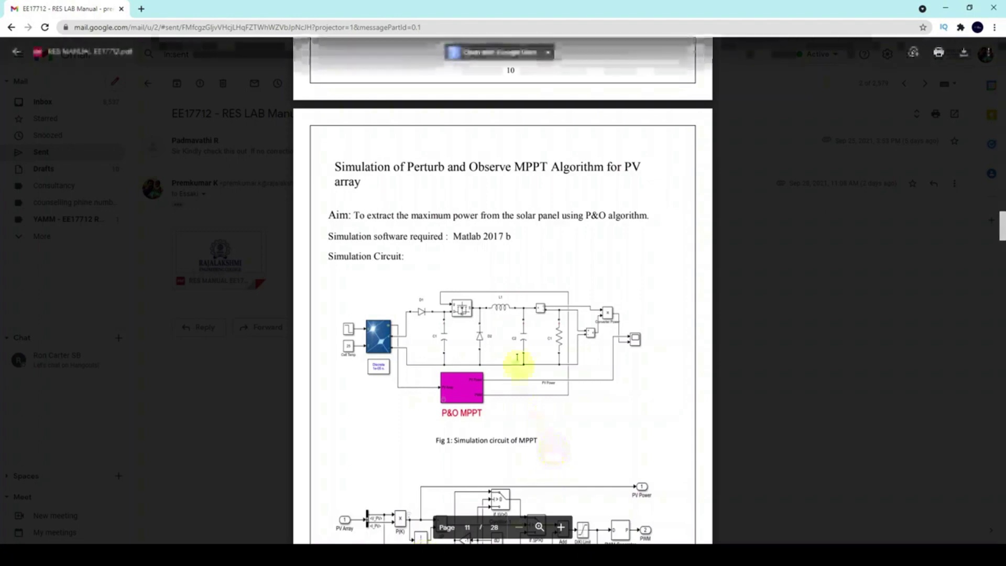
- Show the lab manual full screen, tick the Fig 1 simulation circuit components with the pen, and draw an arrow from P&O MPPT to Fig 2
scroll(510, 335, "down", 3)
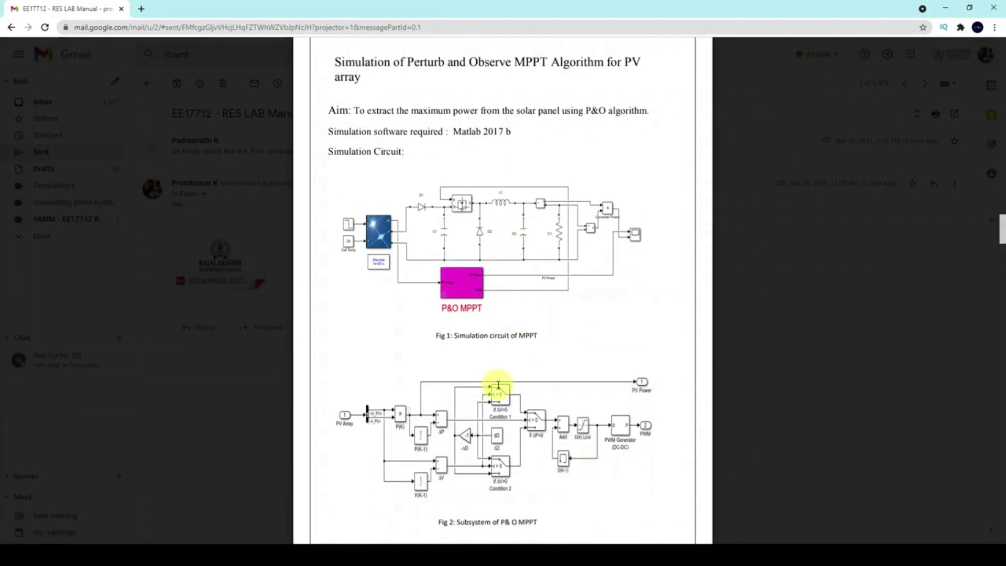
key("F11")
key("F9")
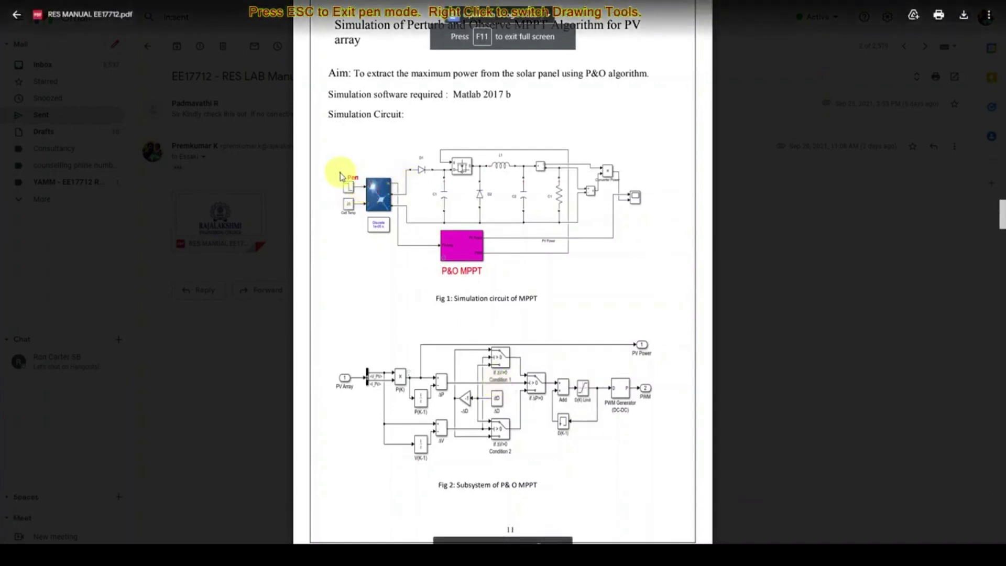
left_click_drag(338, 179, 356, 178)
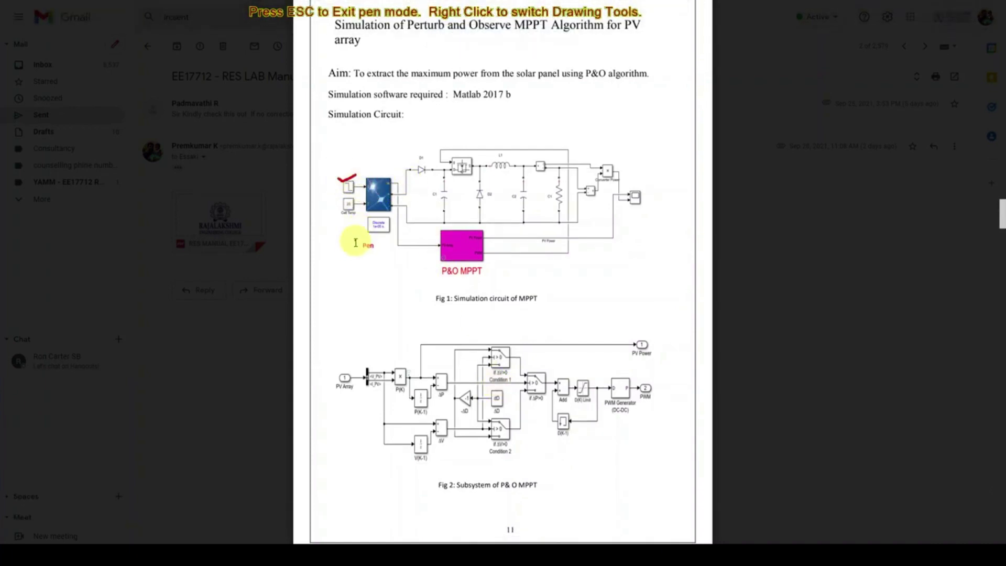
mouse_move(336, 202)
left_mouse_down()
mouse_move(432, 154)
mouse_move(466, 165)
mouse_move(480, 153)
left_mouse_up()
mouse_move(440, 197)
left_mouse_down()
mouse_move(483, 192)
mouse_move(497, 170)
mouse_move(512, 173)
mouse_move(526, 202)
mouse_move(566, 195)
left_mouse_up()
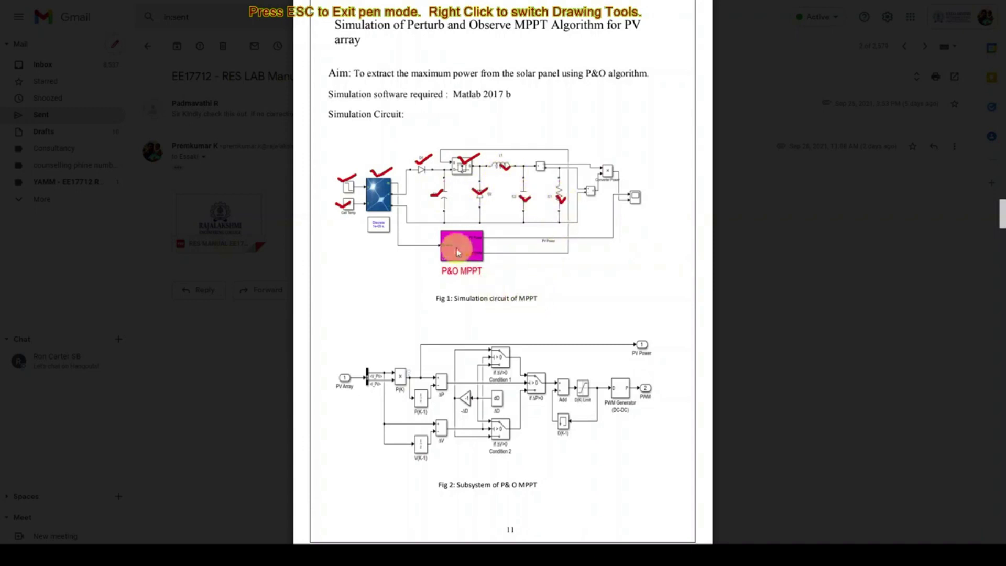
left_click_drag(434, 256, 468, 246)
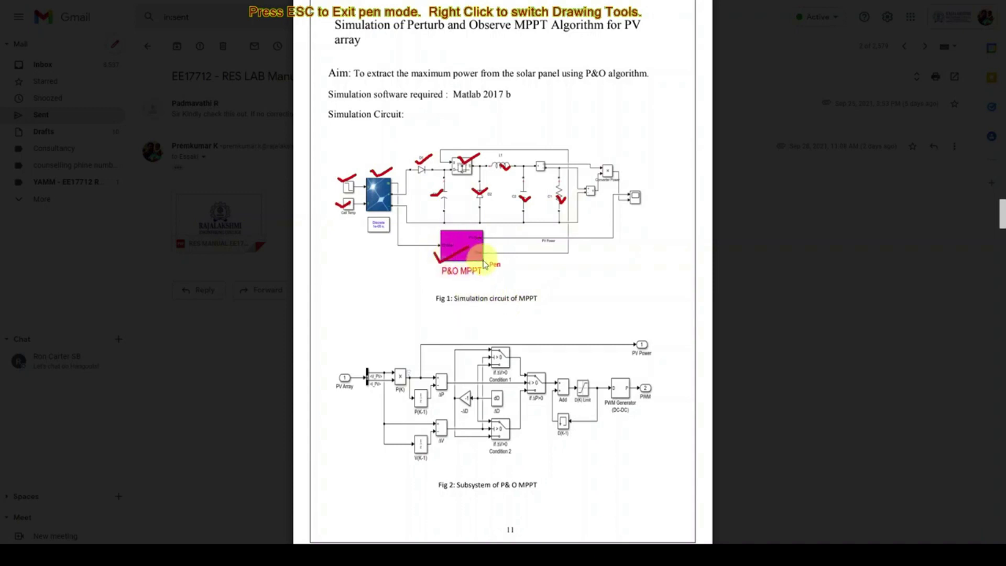
mouse_move(487, 265)
left_mouse_down()
mouse_move(537, 291)
mouse_move(521, 339)
mouse_move(561, 337)
left_mouse_up()
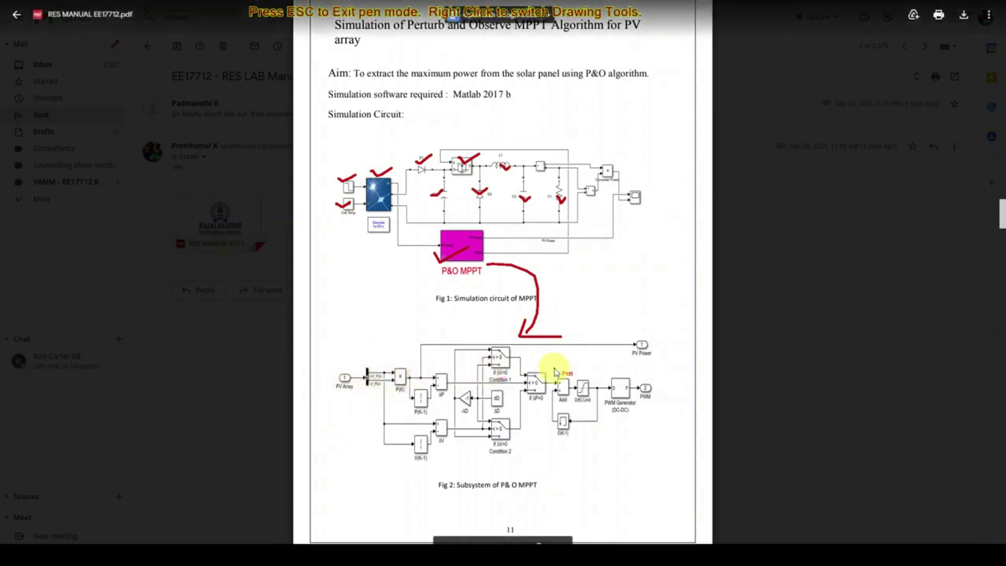
- Tick the blocks of the Fig 2 P&O MPPT subsystem from the PV array input to the PWM Generator, and clear the pen marks
left_click_drag(360, 369, 419, 358)
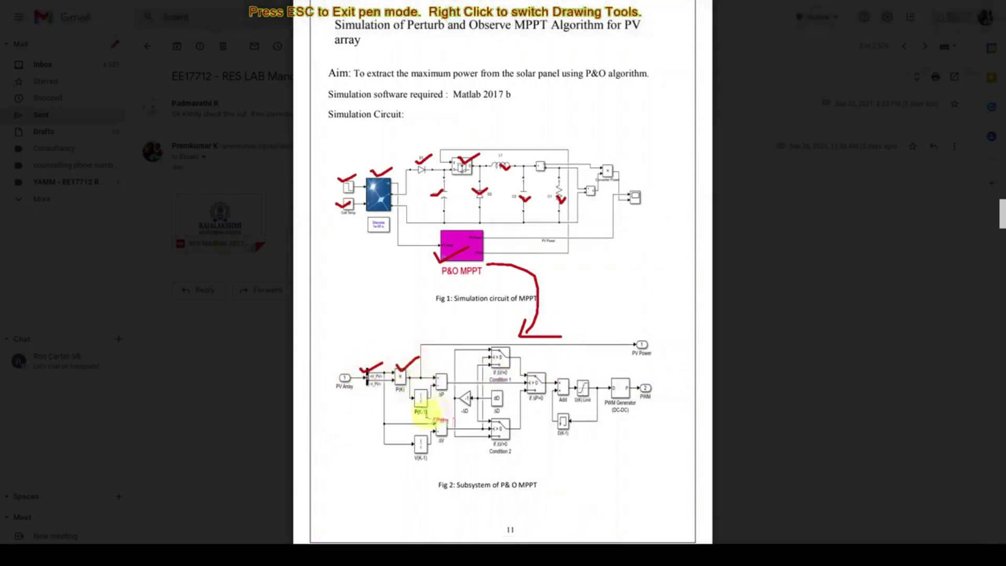
left_click_drag(407, 402, 447, 367)
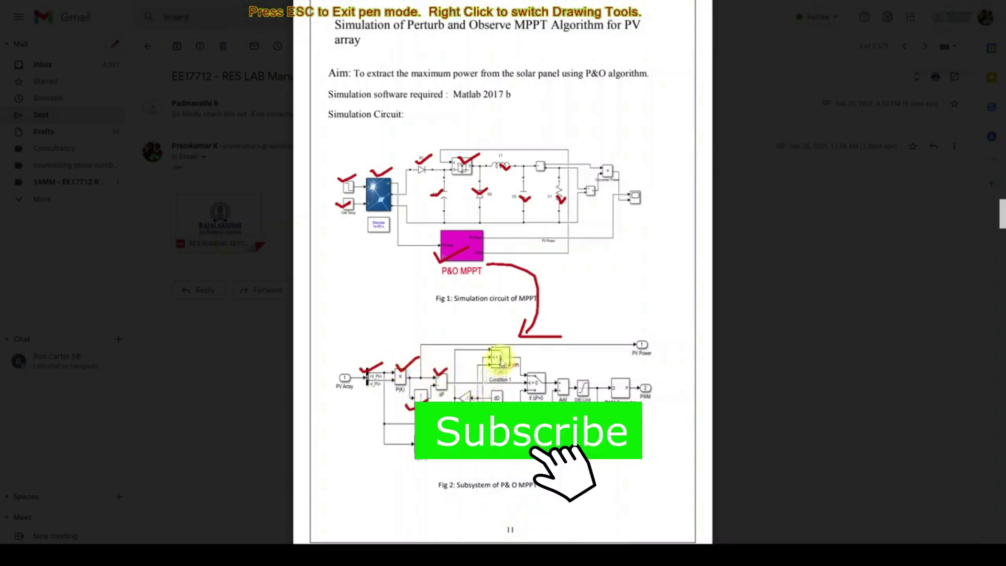
left_click_drag(494, 355, 517, 357)
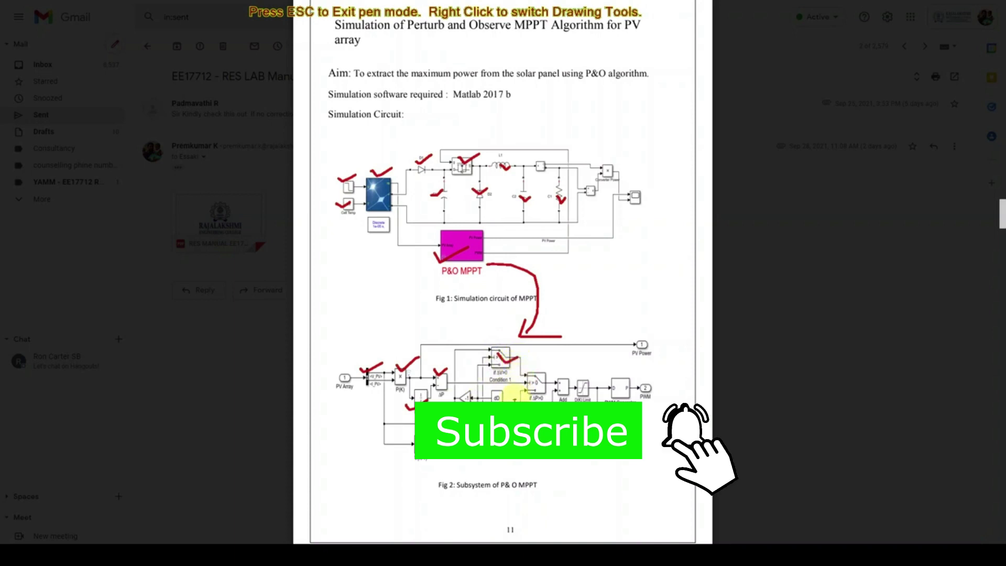
left_click_drag(494, 397, 511, 394)
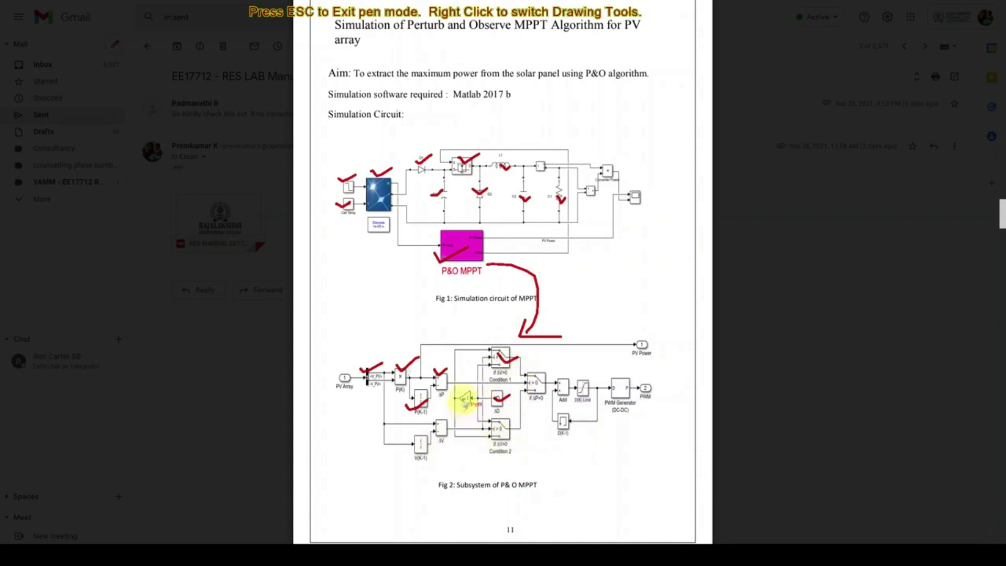
left_click_drag(461, 398, 475, 393)
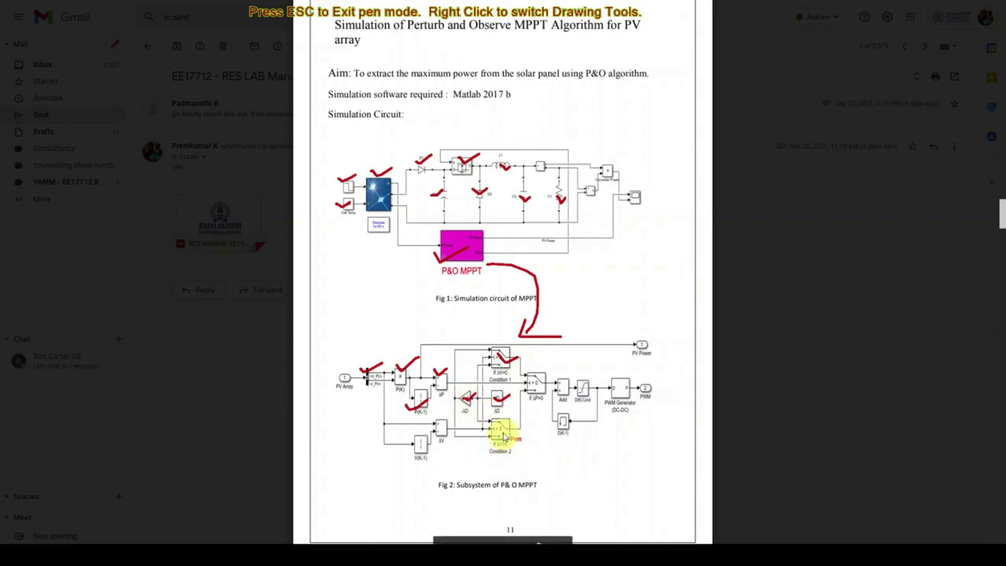
left_click_drag(501, 430, 529, 423)
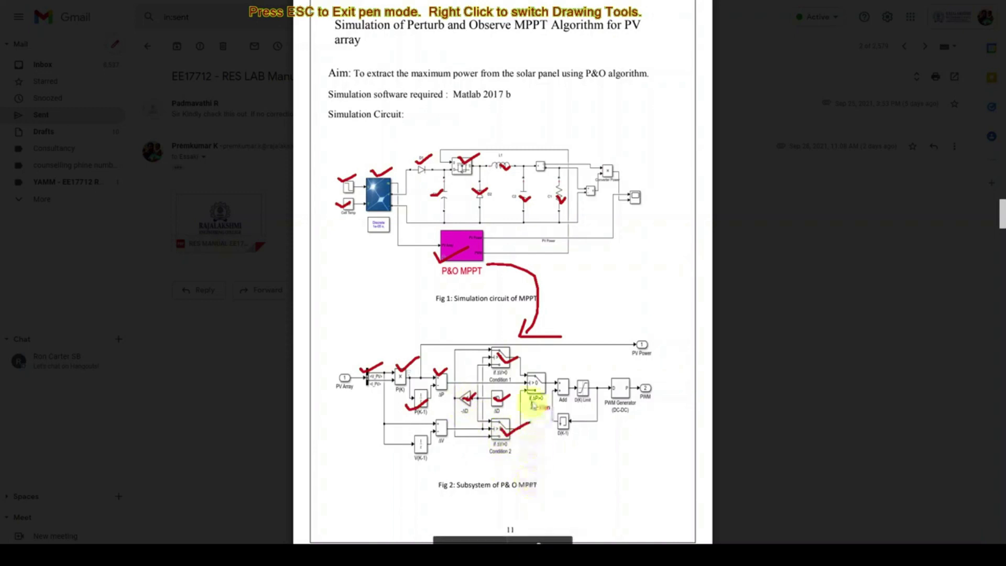
left_click_drag(533, 385, 552, 377)
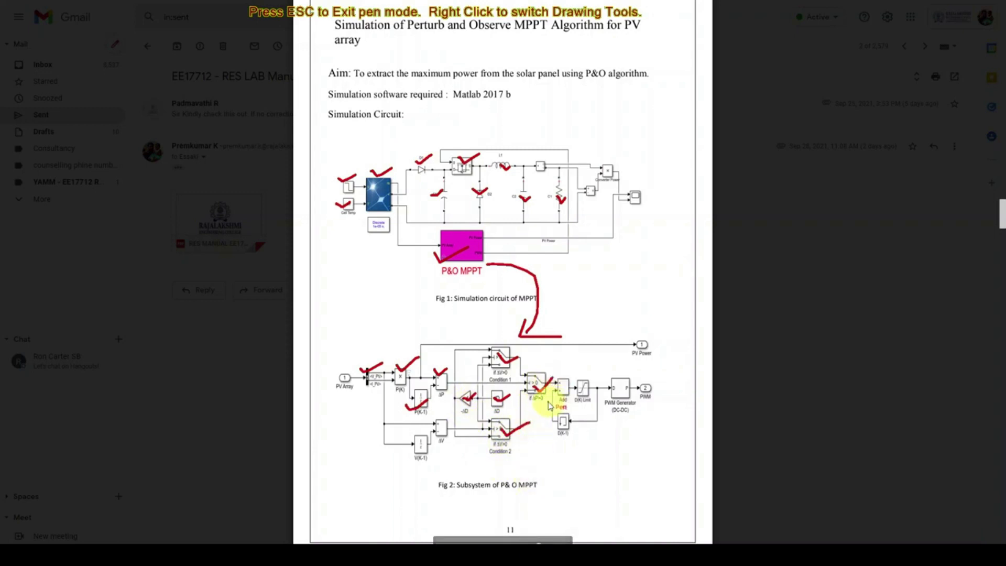
mouse_move(566, 386)
left_mouse_down()
mouse_move(580, 373)
mouse_move(597, 379)
left_mouse_up()
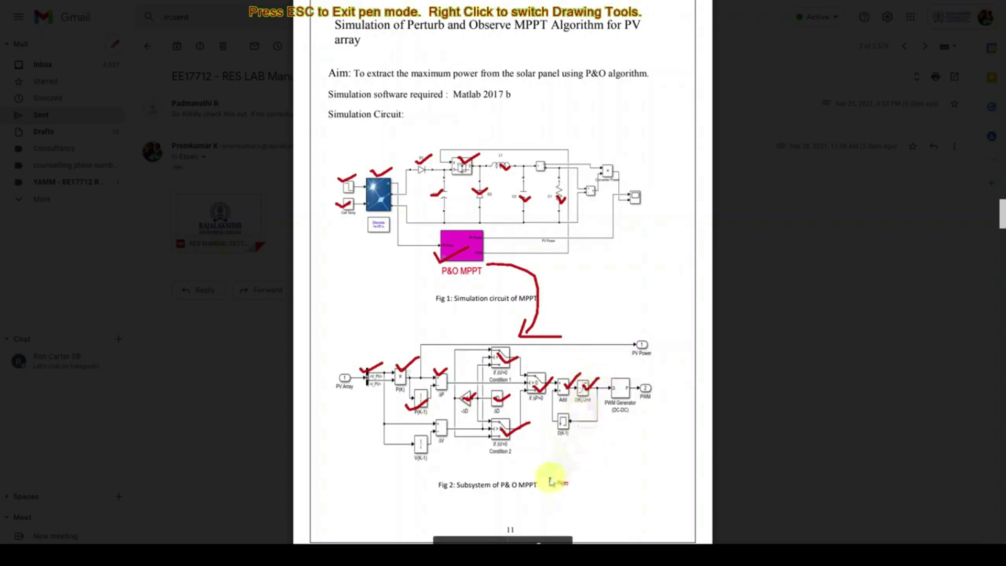
left_click_drag(553, 422, 576, 421)
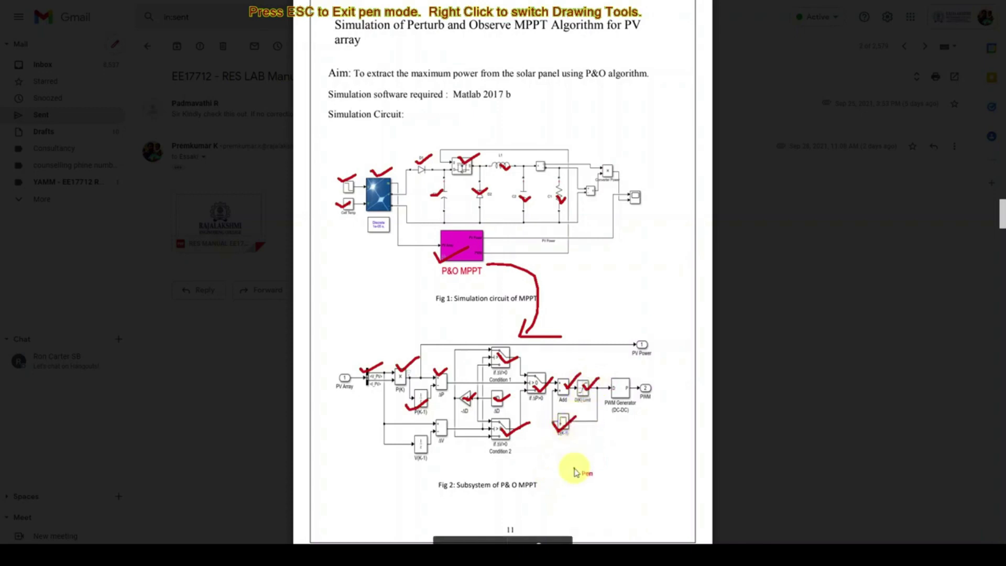
left_click_drag(612, 386, 635, 381)
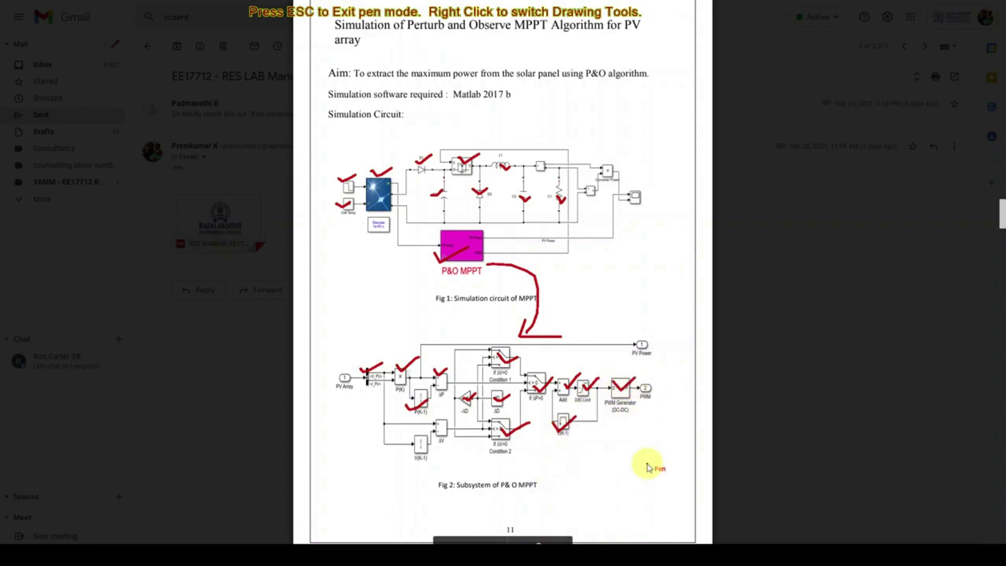
key("Escape")
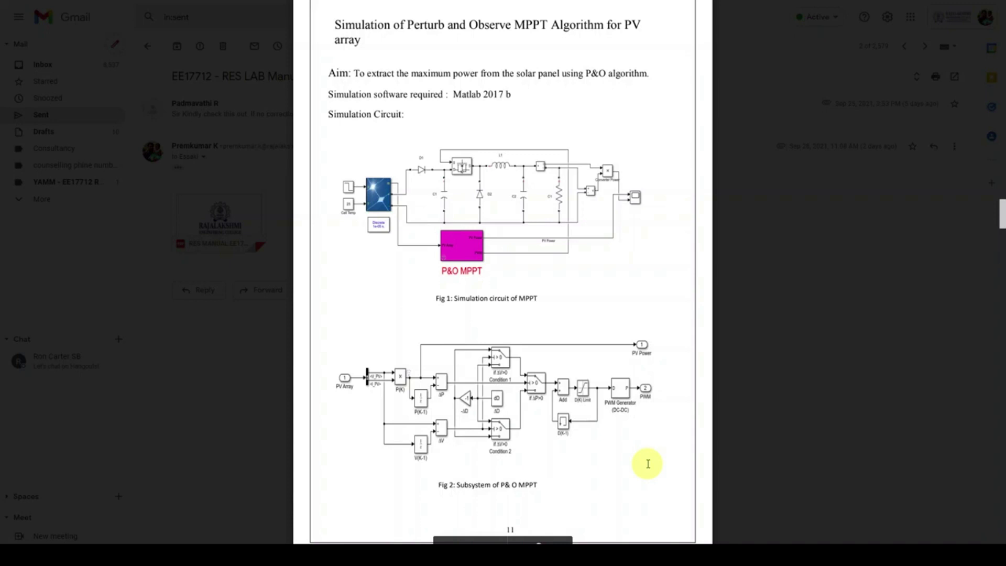
- Mark the load resistor, PV panel, inductor L1 and capacitor C2 in Fig 1 with arrows and ticks, and clear the pen marks
key("F9")
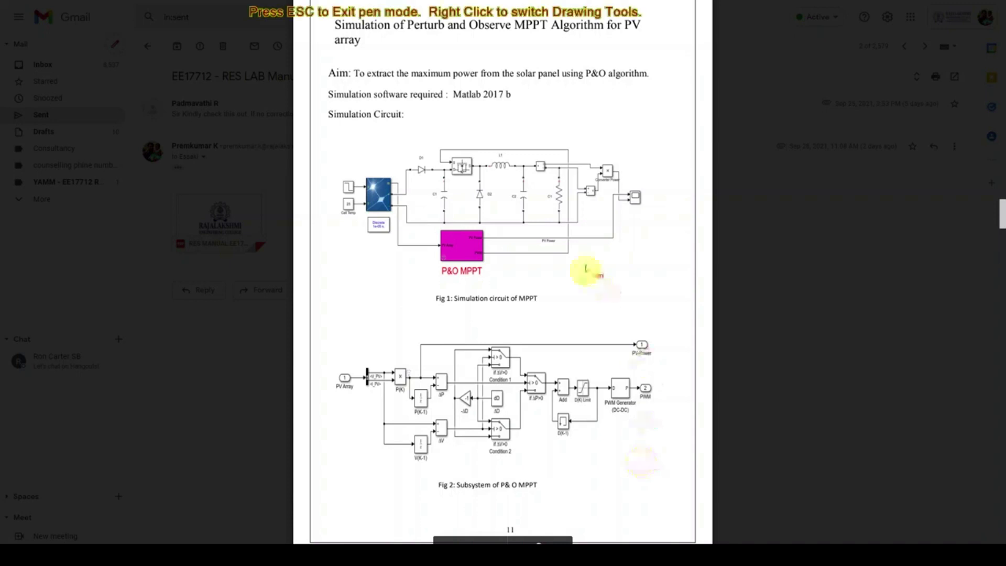
mouse_move(559, 231)
left_mouse_down()
mouse_move(559, 264)
mouse_move(564, 237)
left_mouse_up()
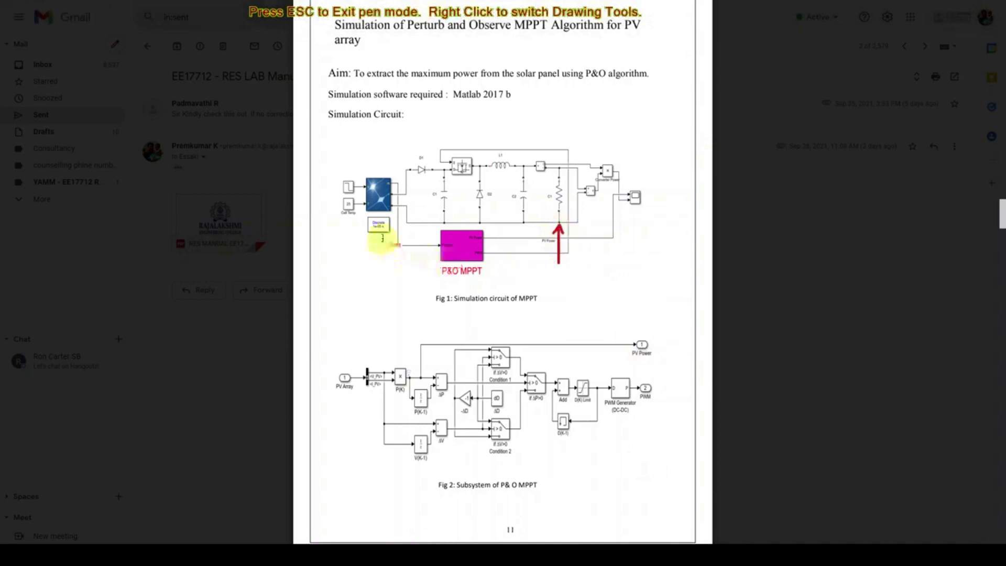
left_click_drag(352, 258, 371, 215)
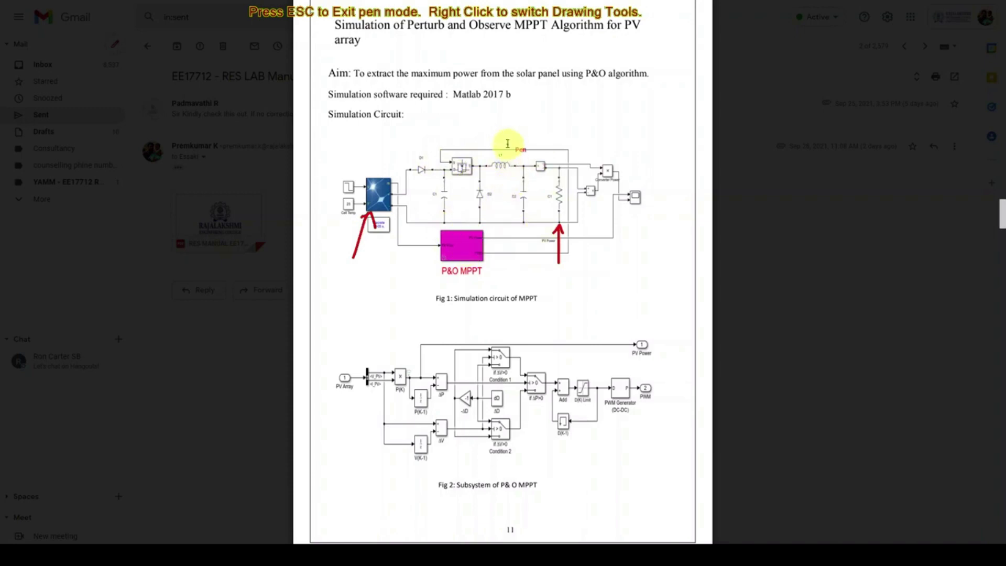
left_click_drag(498, 167, 521, 158)
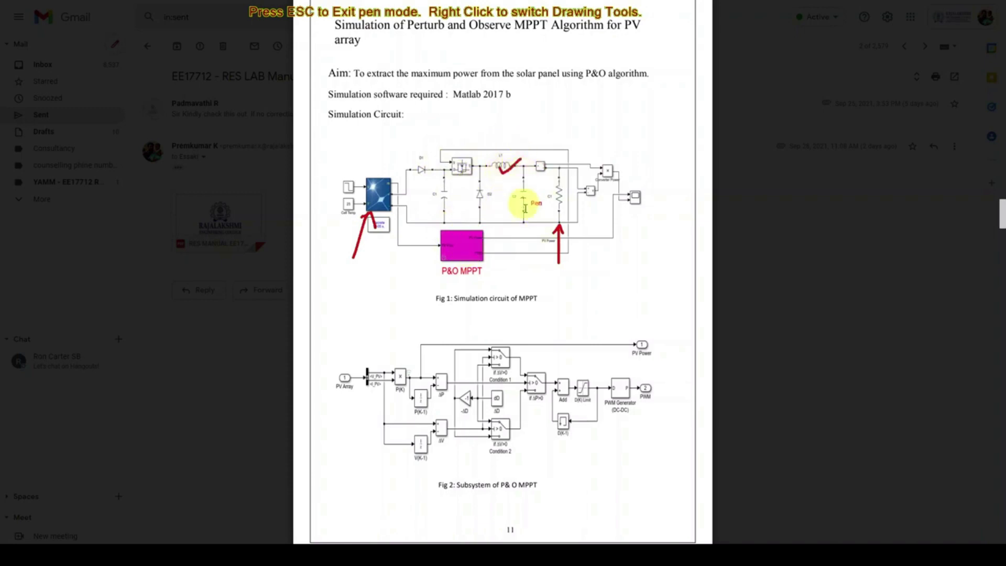
left_click_drag(518, 195, 535, 189)
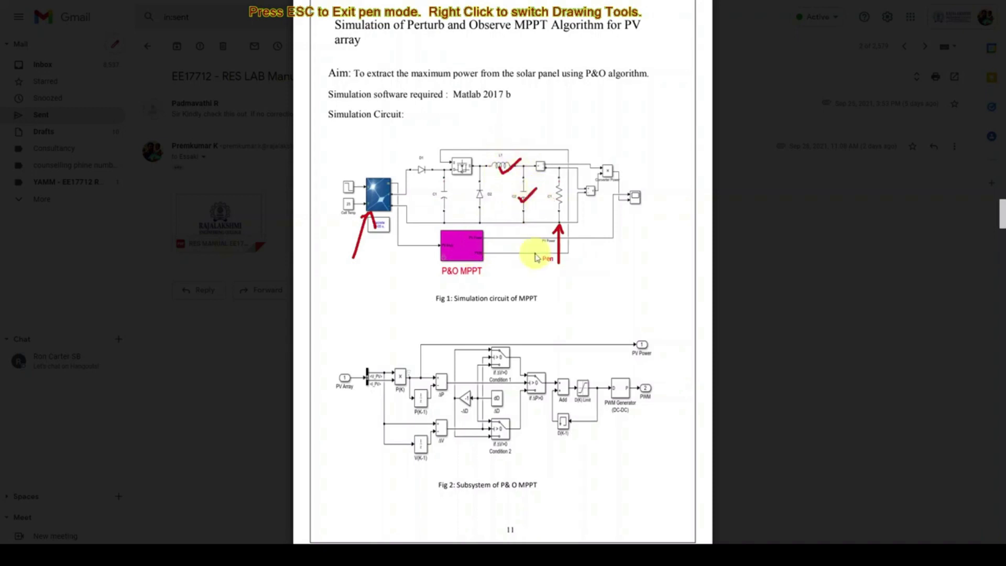
left_click_drag(378, 157, 386, 165)
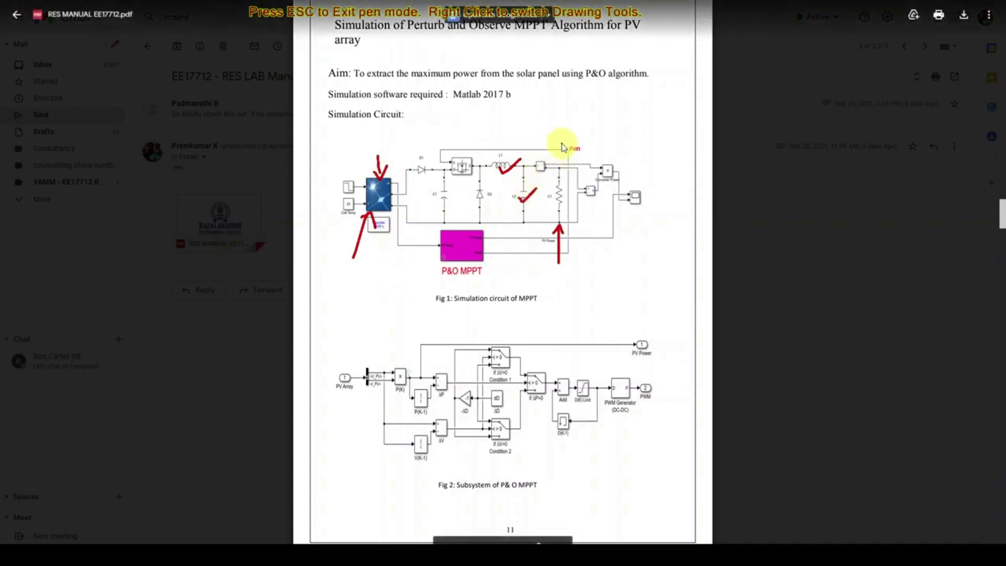
mouse_move(558, 140)
left_mouse_down()
mouse_move(561, 164)
mouse_move(565, 156)
left_mouse_up()
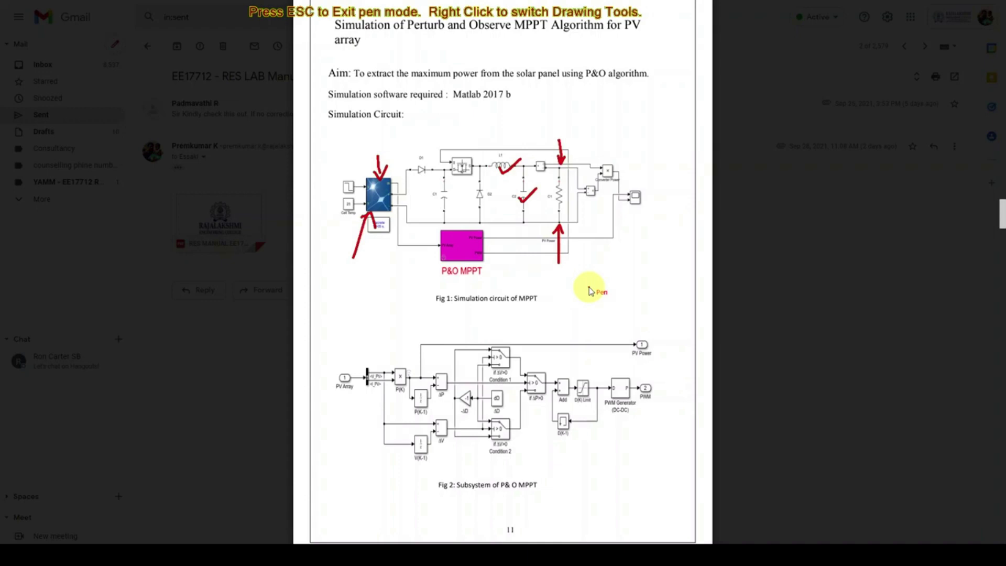
key("Escape")
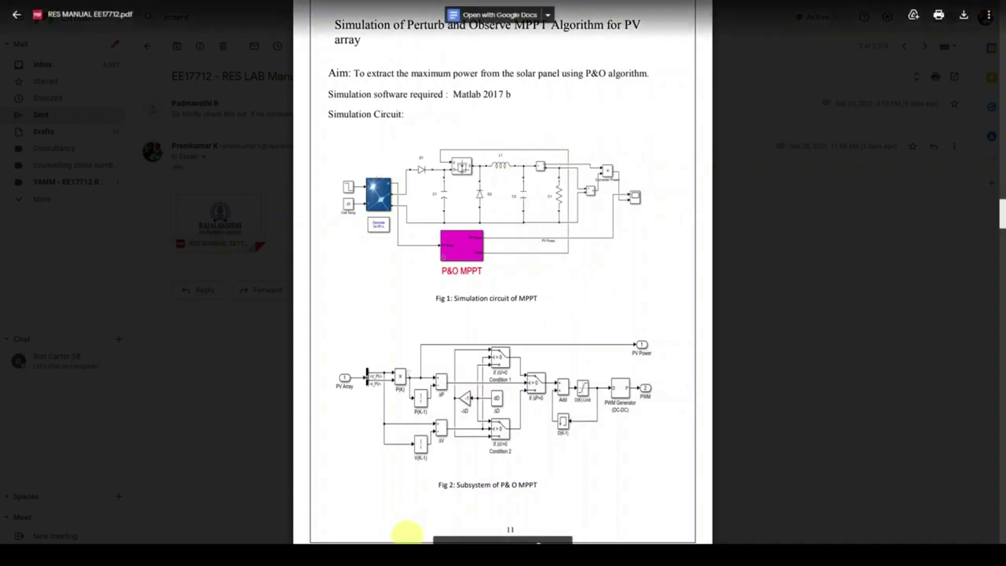
- Close the old pqanll Simulink model and the Powergui FFT Analysis Tool window, and switch to the main MATLAB R2017b window
mouse_move(398, 555)
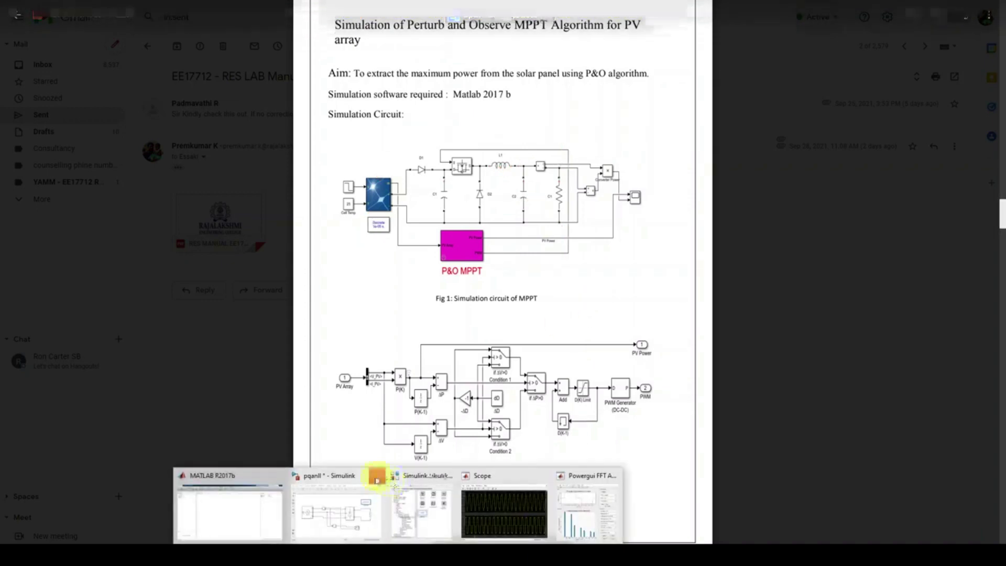
left_click(379, 476)
left_click(461, 286)
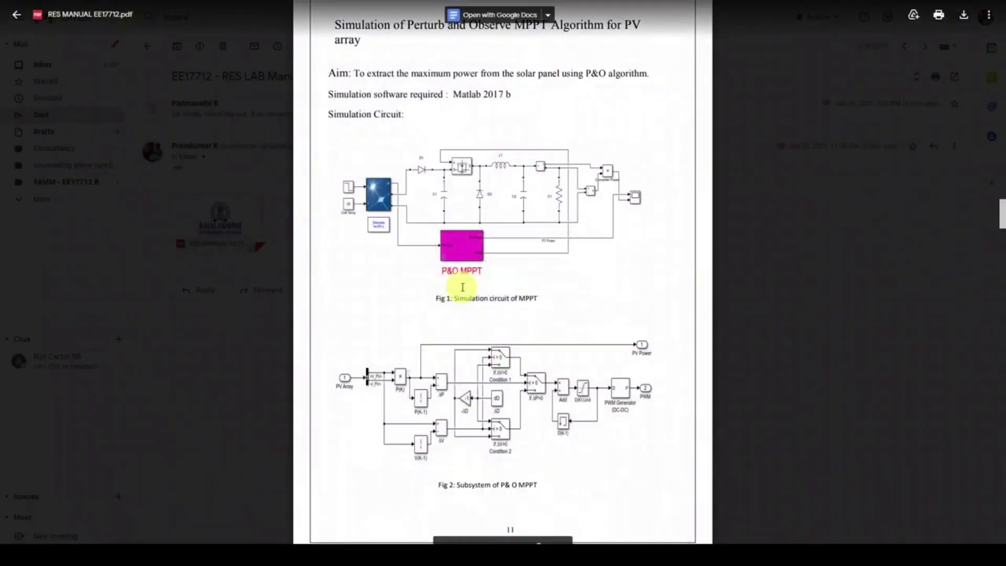
mouse_move(404, 540)
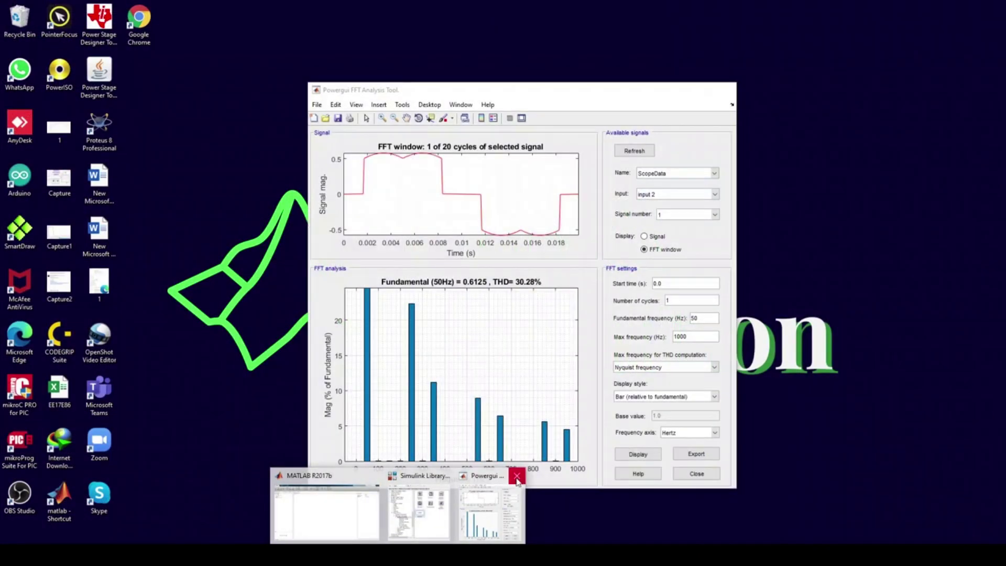
left_click(516, 475)
left_click(394, 508)
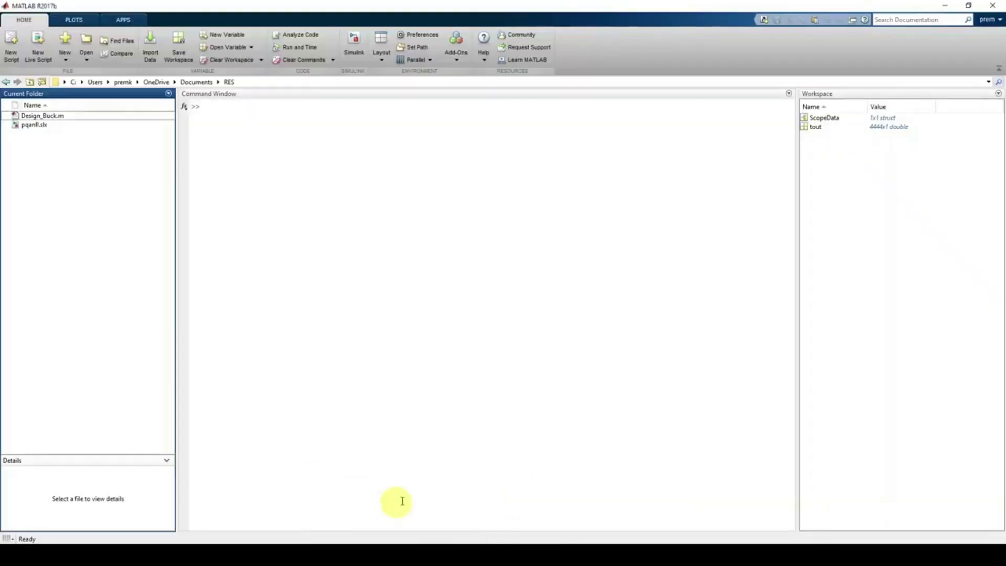
- Create a blank Simulink model and save it in the RES folder as pq
left_click(355, 49)
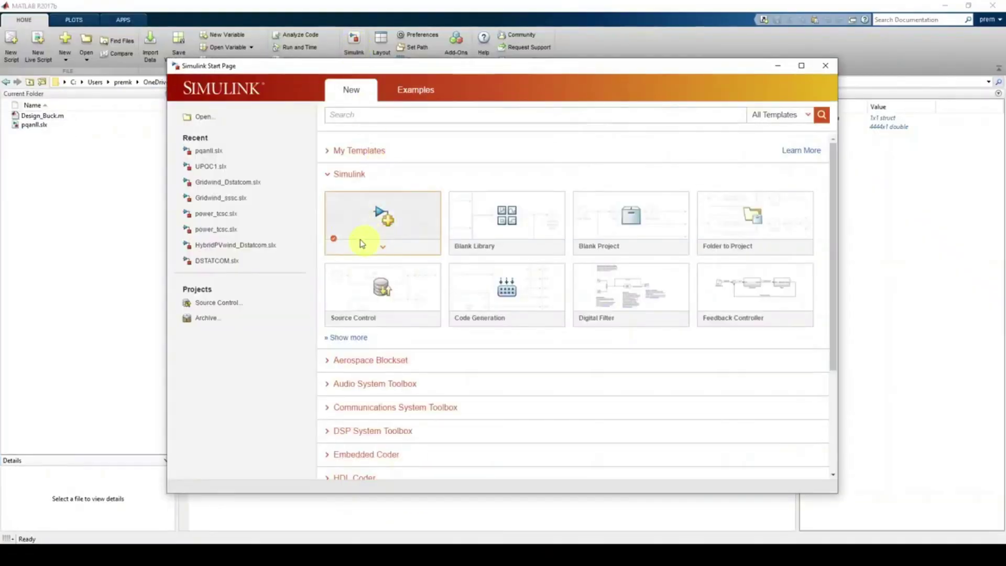
left_click(381, 220)
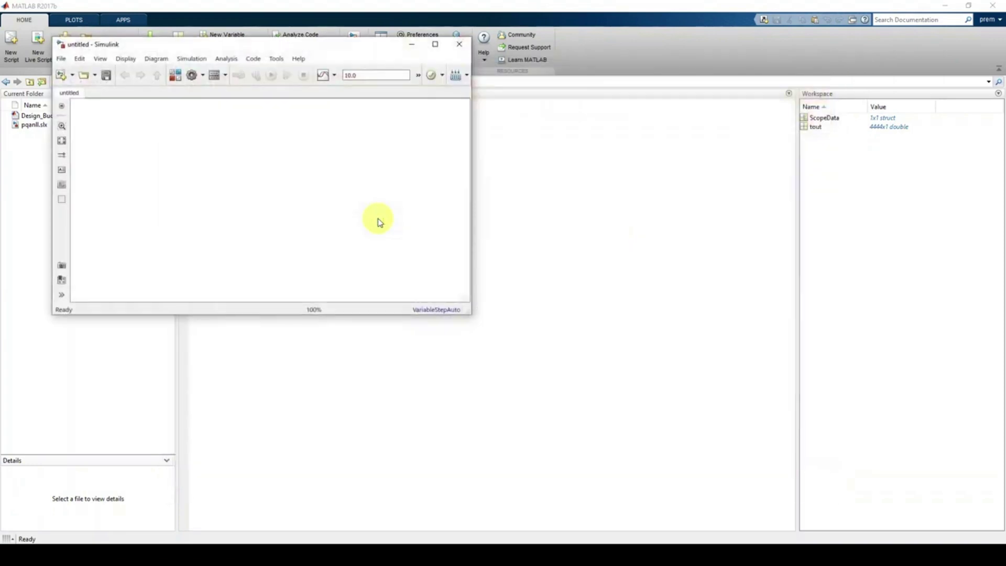
left_click_drag(103, 47, 341, 82)
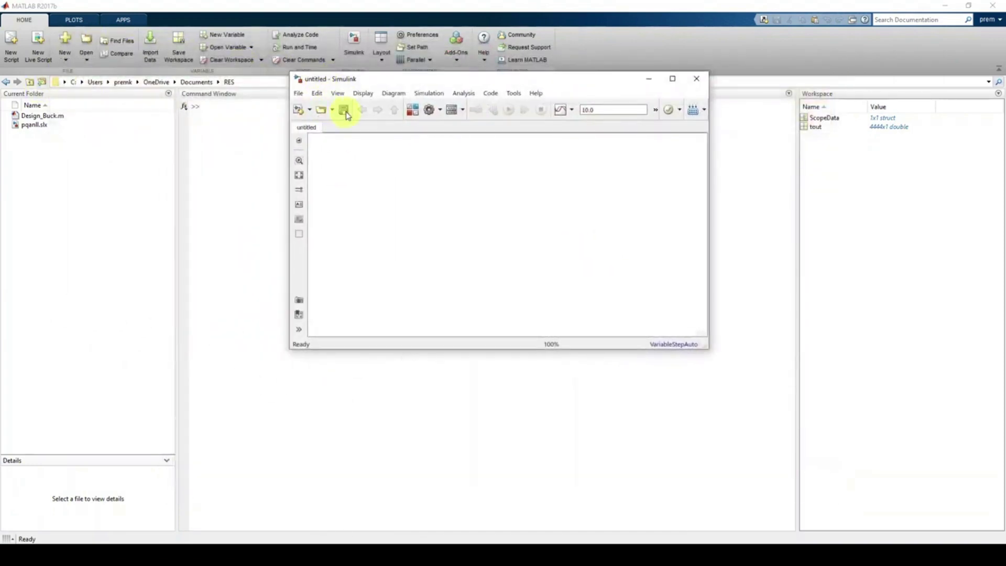
left_click(344, 111)
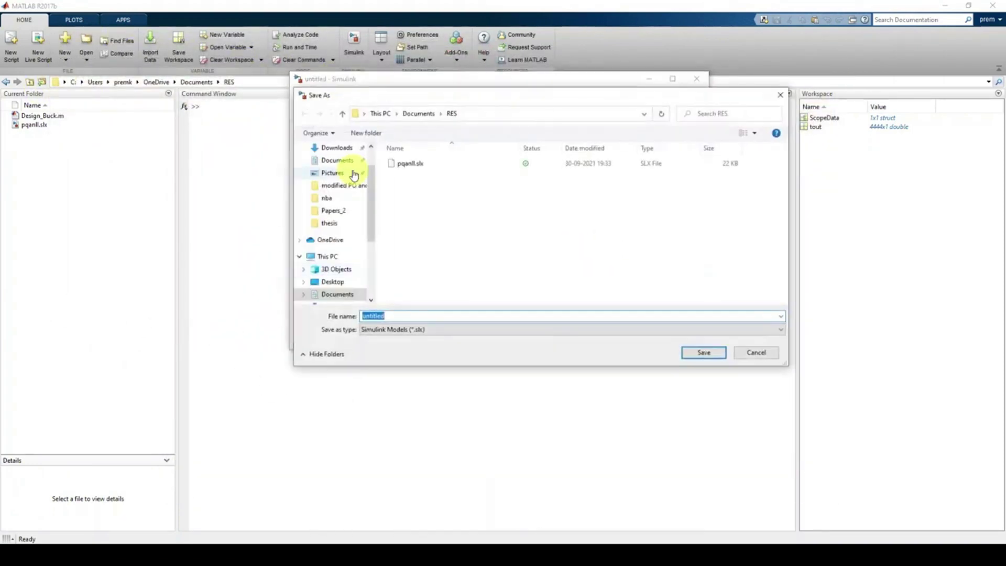
type("pq")
key("Return")
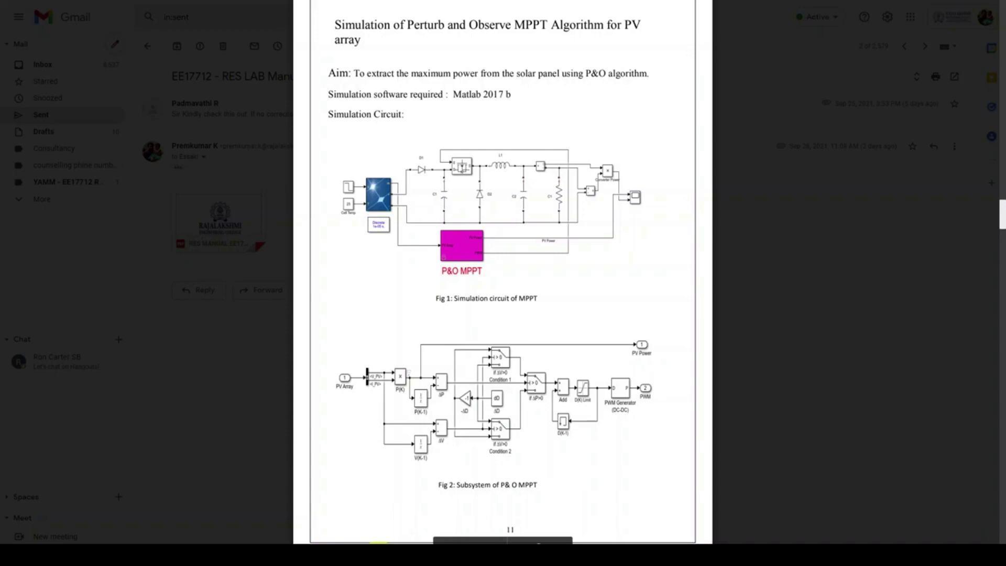
- Switch back to the browser and close the RES manual PDF preview
key("Escape")
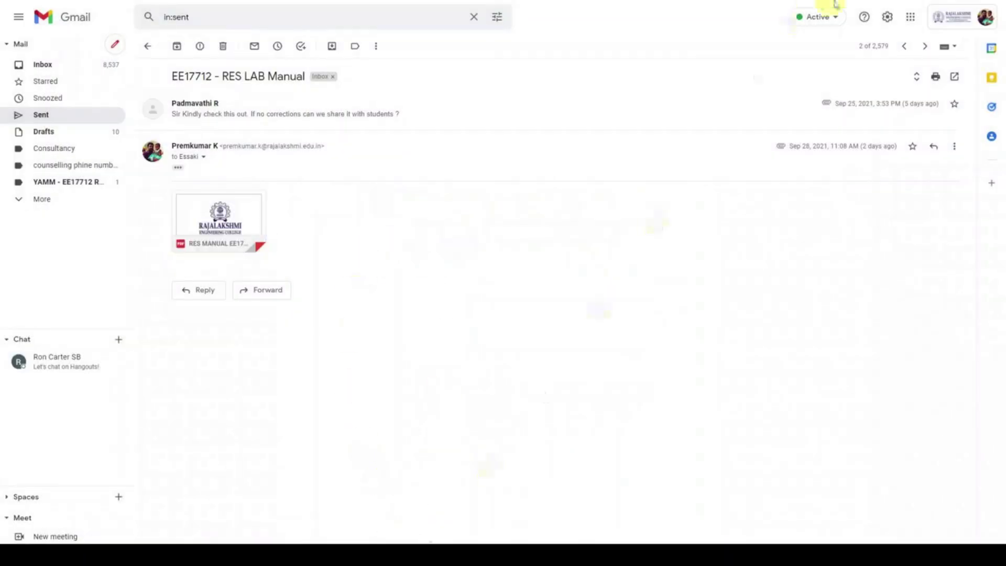
- Switch from the browser to MATLAB, bring up the blank pomppt Simulink model and move its window aside
left_click(502, 36)
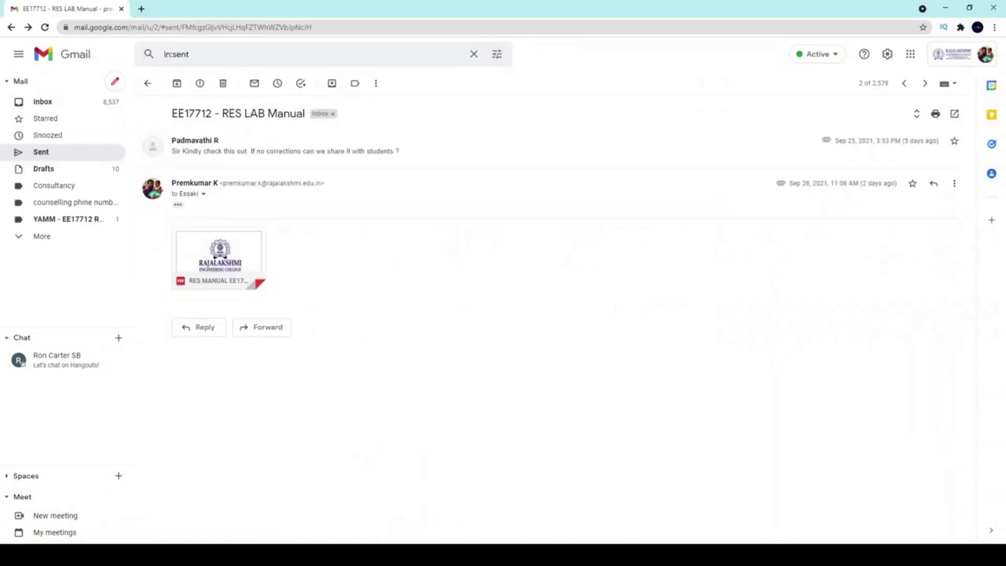
mouse_move(399, 554)
left_click(339, 518)
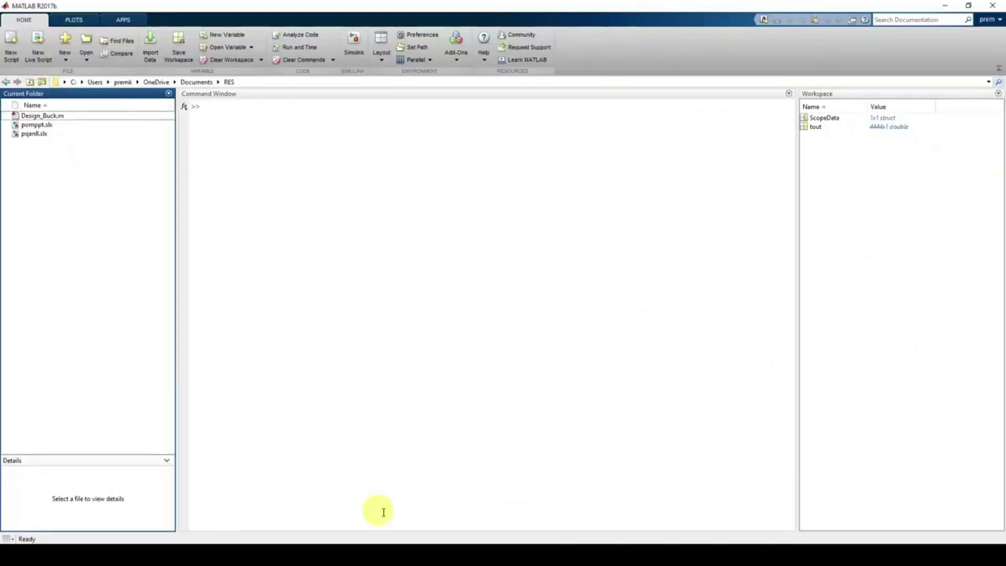
mouse_move(401, 541)
left_click(463, 519)
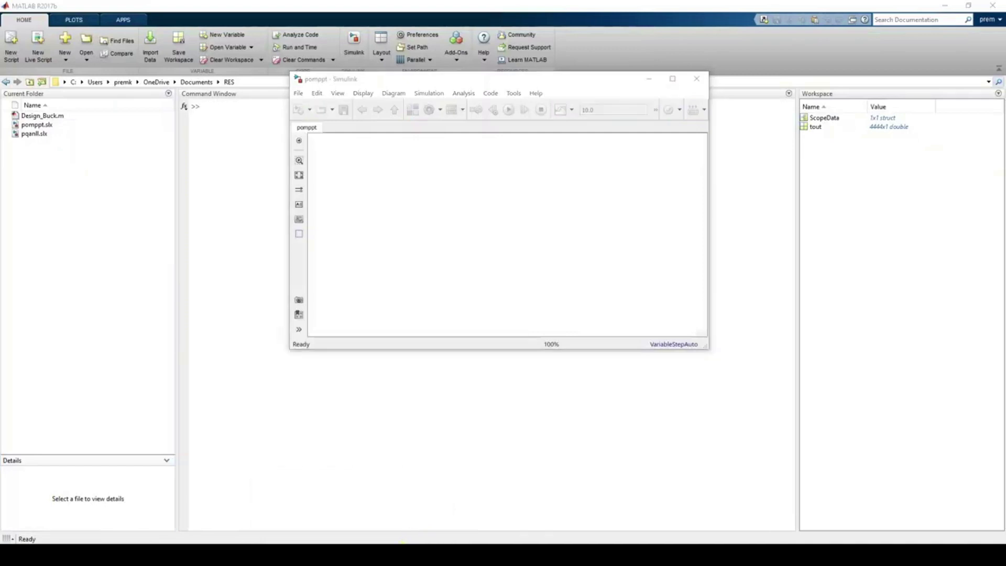
left_click(438, 526)
left_click_drag(445, 76, 322, 74)
- Open the Simulink Library Browser and arrange it beside the pomppt model window
left_click(620, 86)
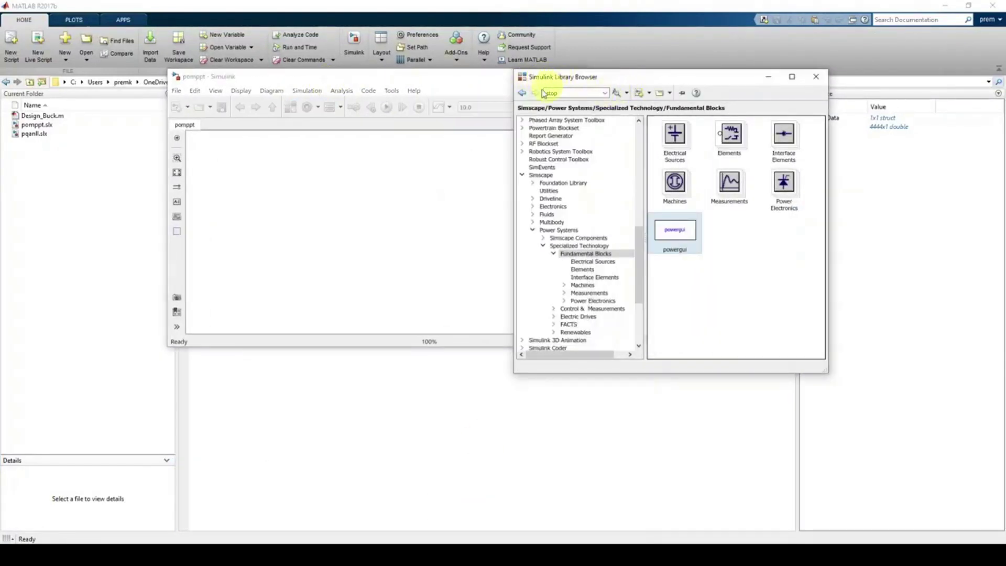
left_click(292, 126)
left_click(291, 107)
left_click_drag(573, 75, 552, 75)
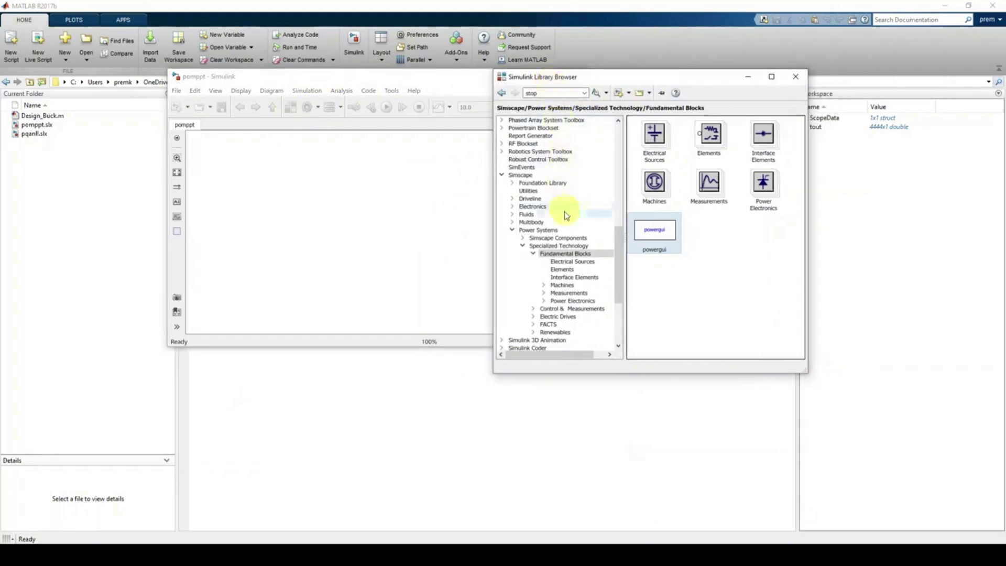
- Add a PV Array block to the pomppt model from the Solar library under Specialized Technology's Renewables
scroll(564, 212, "down", 1)
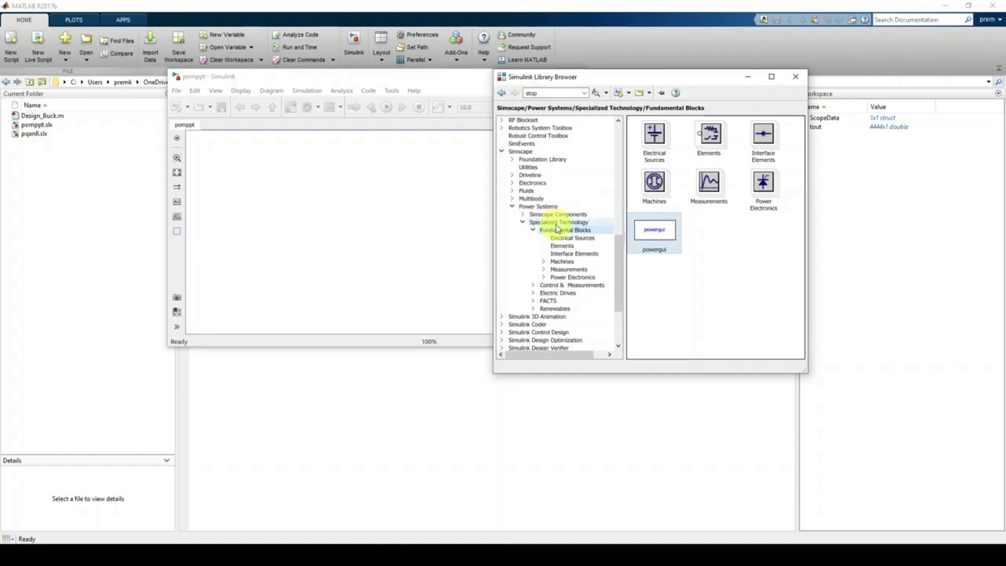
double_click(545, 309)
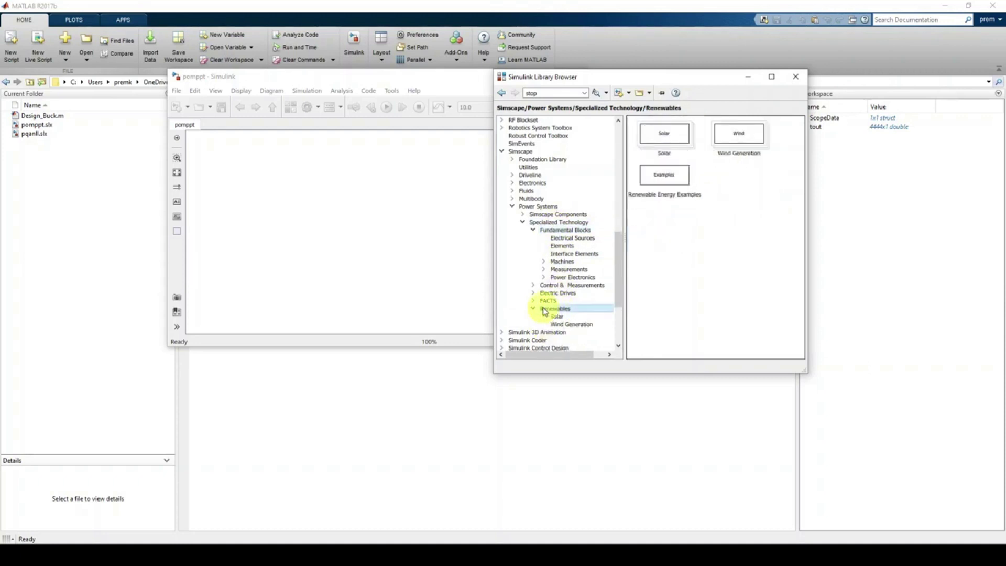
left_click(556, 317)
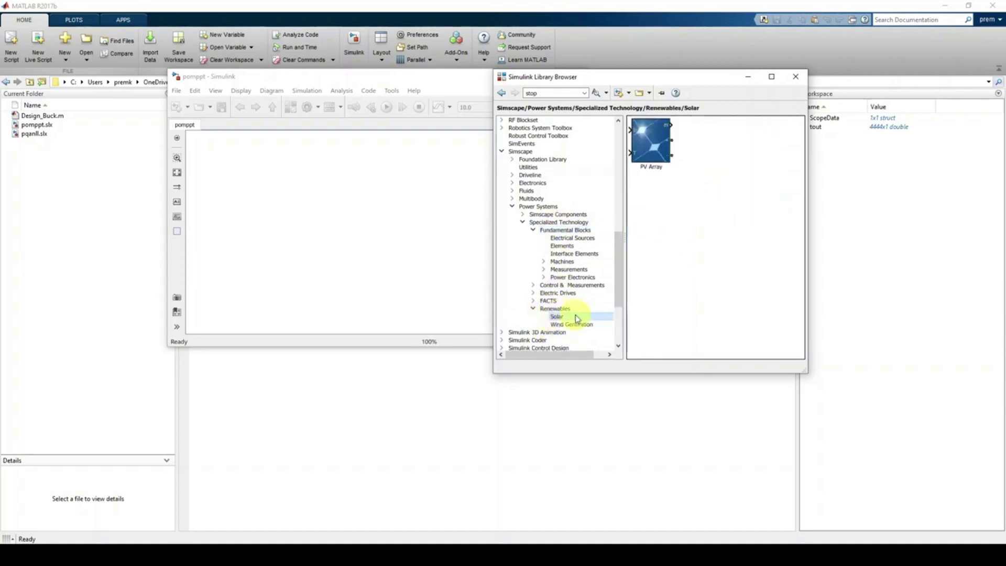
left_click(649, 152)
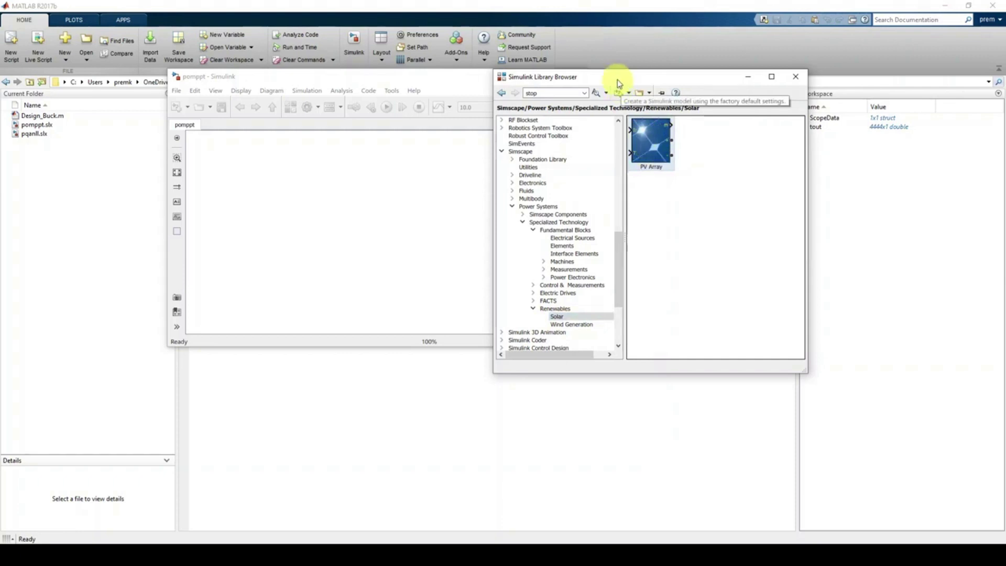
left_click_drag(618, 79, 646, 79)
left_click_drag(676, 139, 308, 235)
left_click(292, 229)
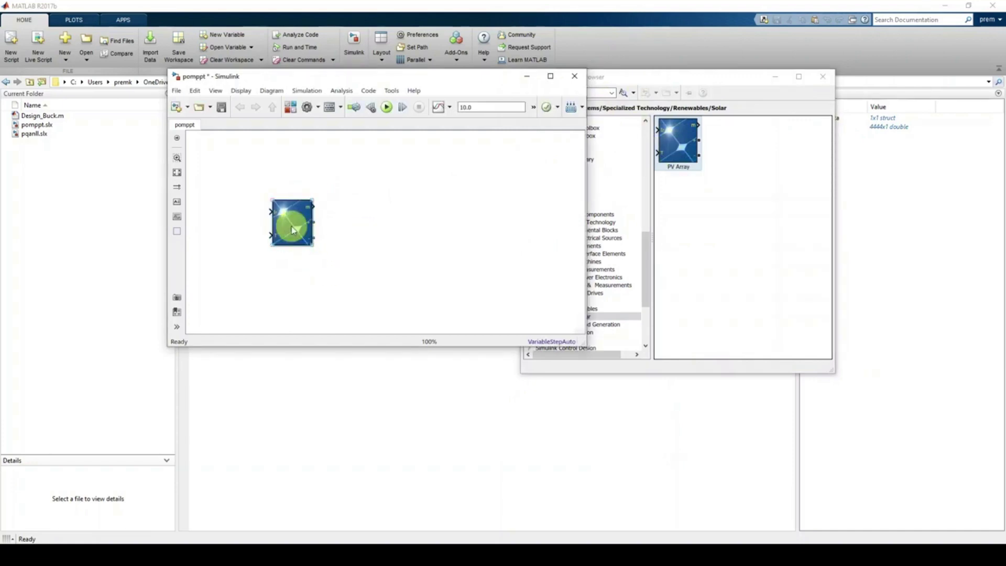
- Set the PV Array block to 1 parallel string and 1 series-connected module per string
double_click(292, 230)
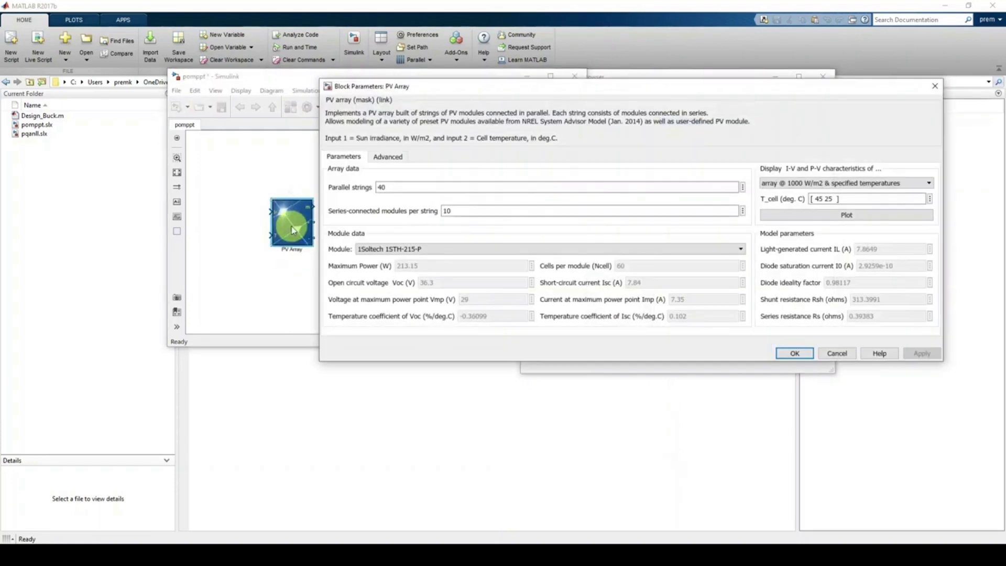
left_click_drag(411, 87, 411, 66)
left_click(396, 172)
double_click(394, 166)
type("1")
double_click(464, 188)
type("1")
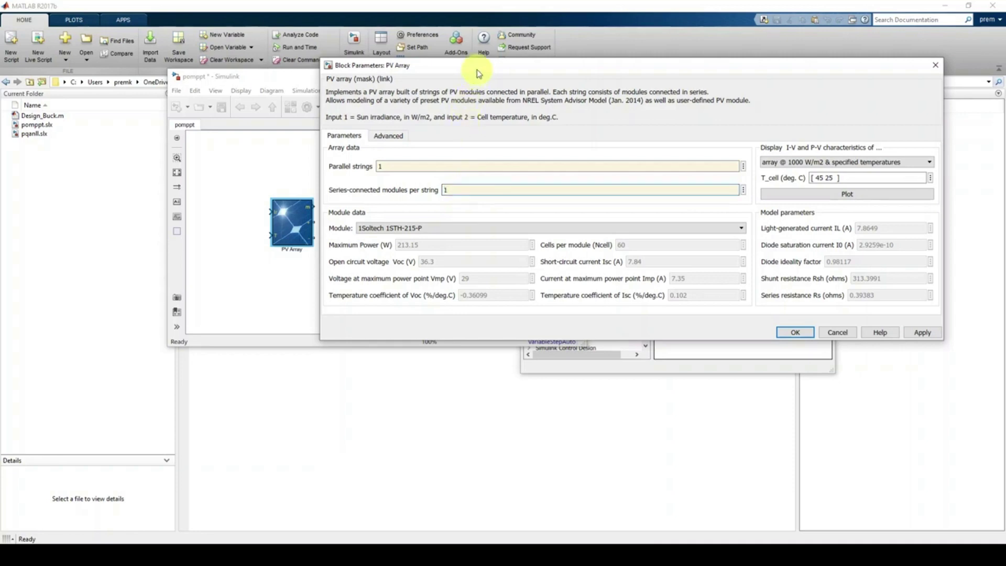
- Select the 1Soltech 1STH-250-WH module for the PV Array and apply the block parameters
left_click_drag(477, 64, 478, 39)
left_click(442, 203)
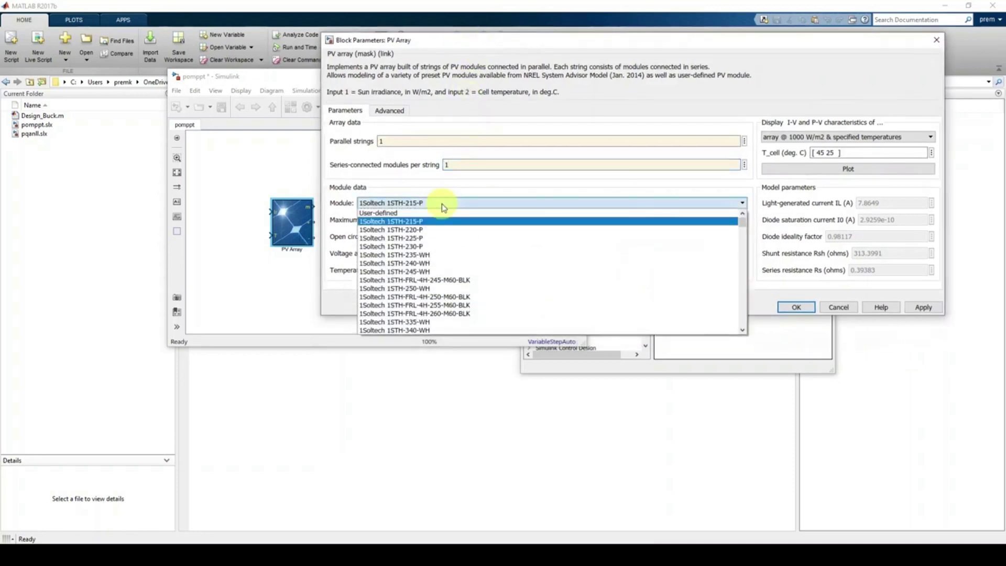
left_click(415, 292)
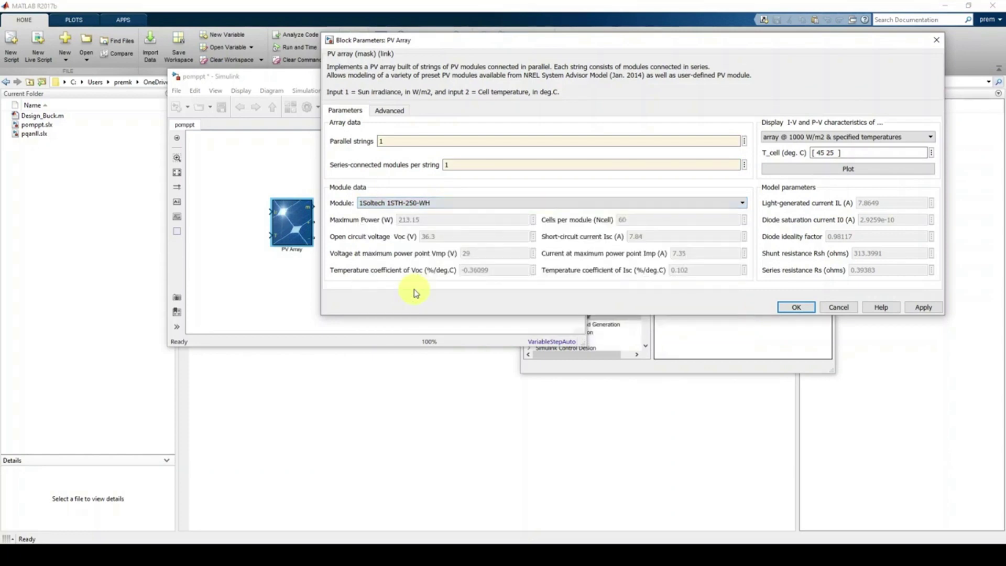
left_click(916, 309)
left_click_drag(480, 41, 469, 31)
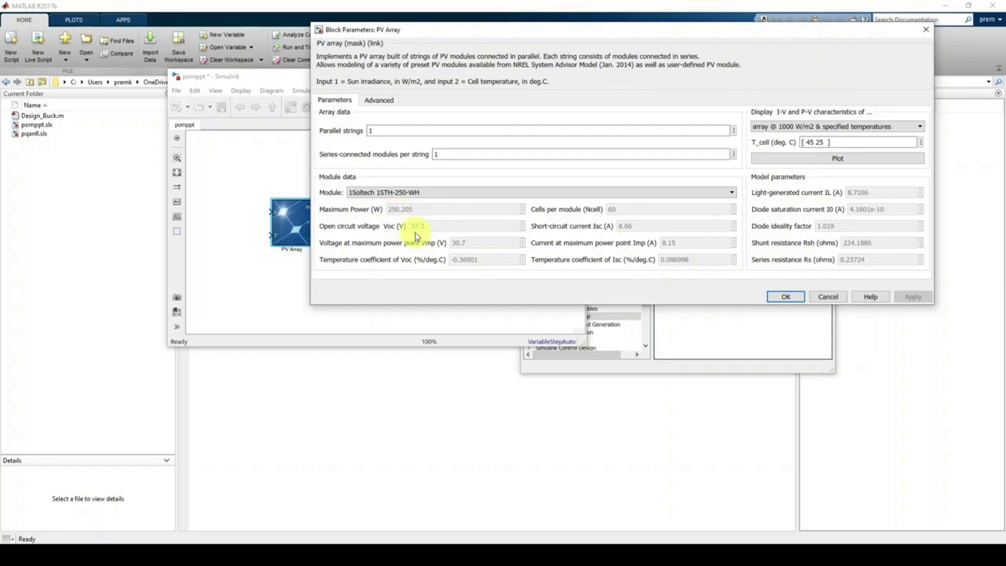
- Mark the PV Array's Vmp, Isc and Imp values with pen ticks, and clear the marks
key("F9")
left_click_drag(462, 244, 481, 241)
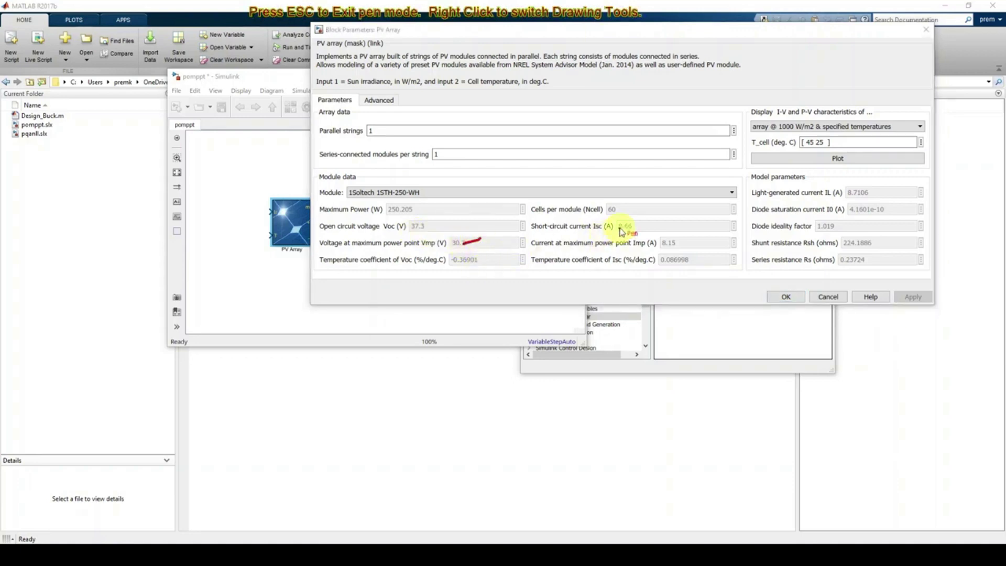
mouse_move(619, 229)
left_mouse_down()
mouse_move(647, 223)
mouse_move(689, 237)
left_mouse_up()
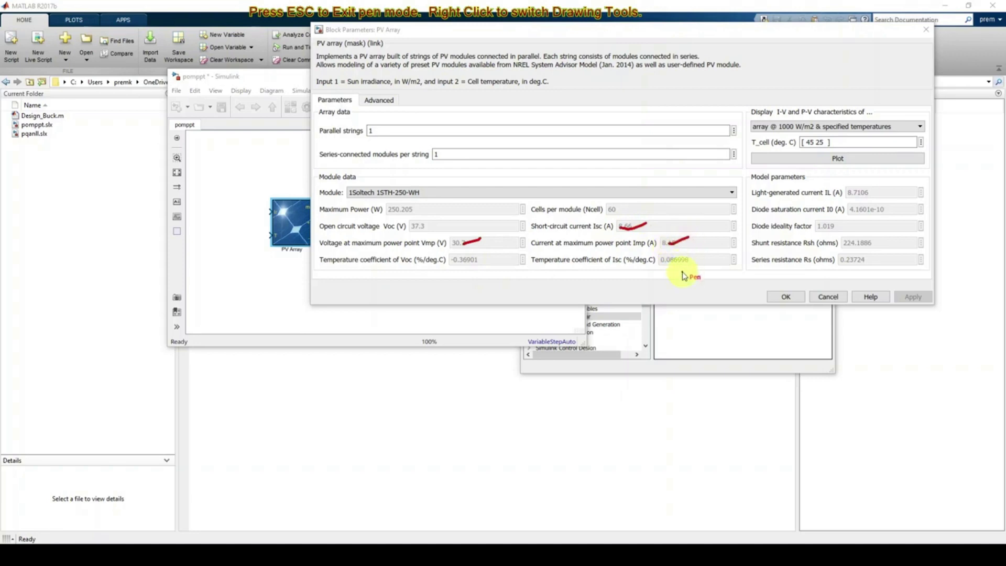
key("Escape")
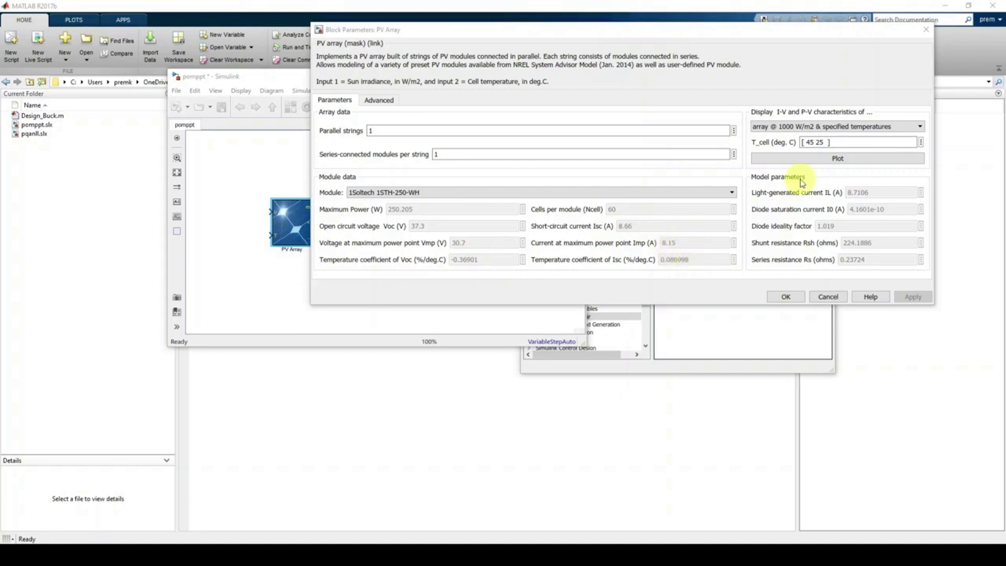
- Plot the I-V and P-V characteristics for the array @ 25 deg.C & specified irradiances, and enlarge the figure window
left_click(809, 129)
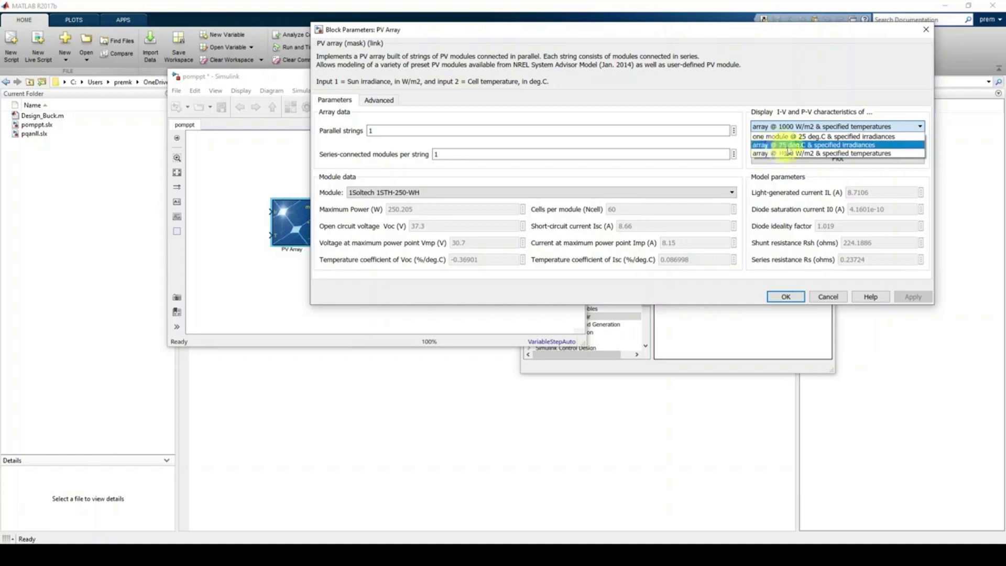
left_click(786, 145)
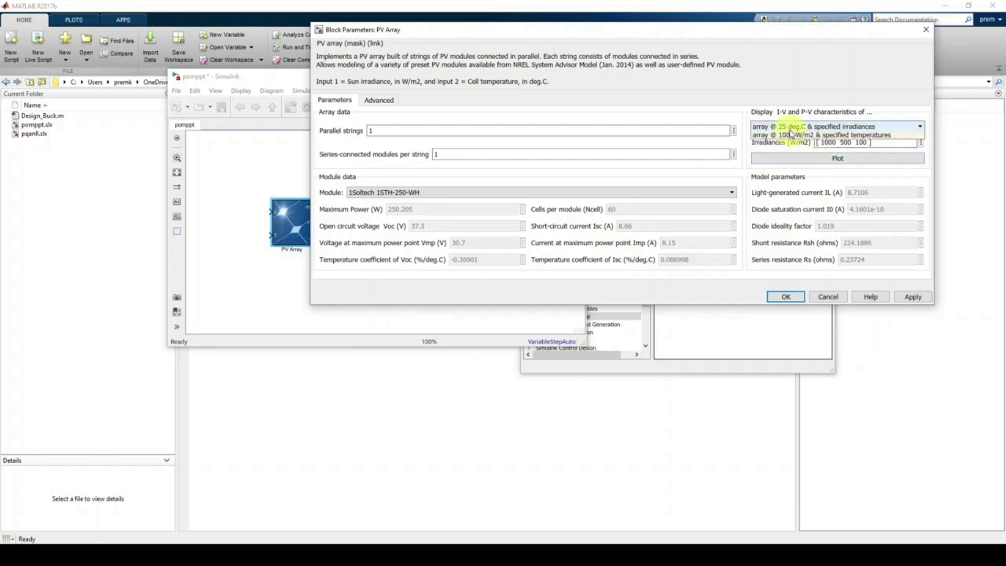
left_click(766, 127)
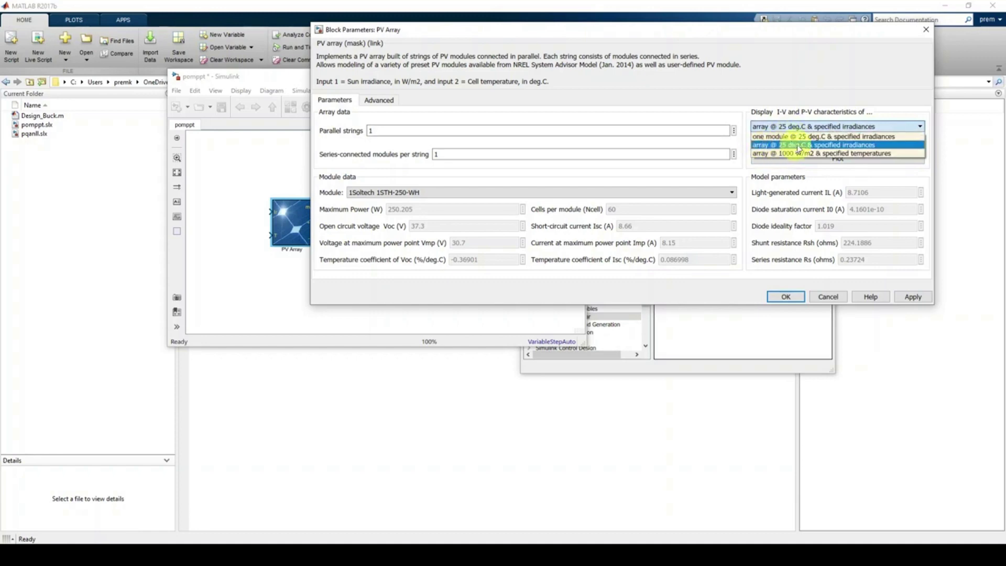
left_click(840, 148)
left_click(837, 158)
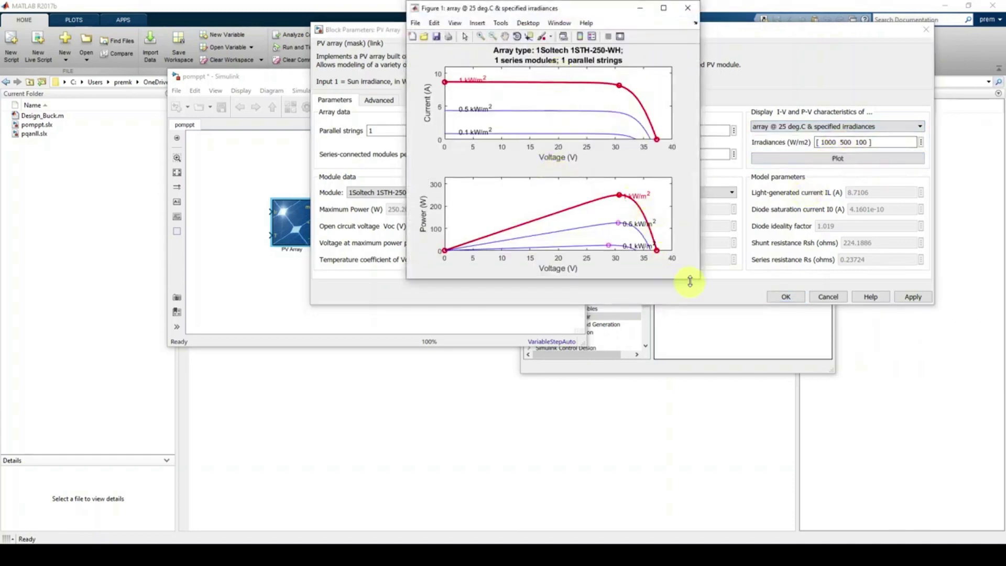
left_click_drag(701, 282, 714, 334)
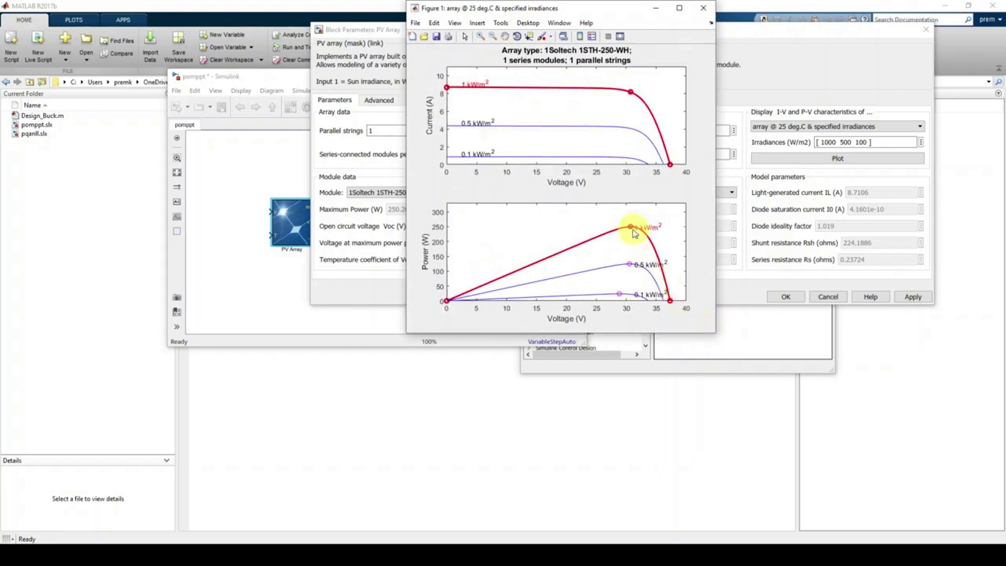
- Read the maximum power points of the 1 and 0.5 kW/m² power curves with the data cursor, and close the figure
left_click(529, 36)
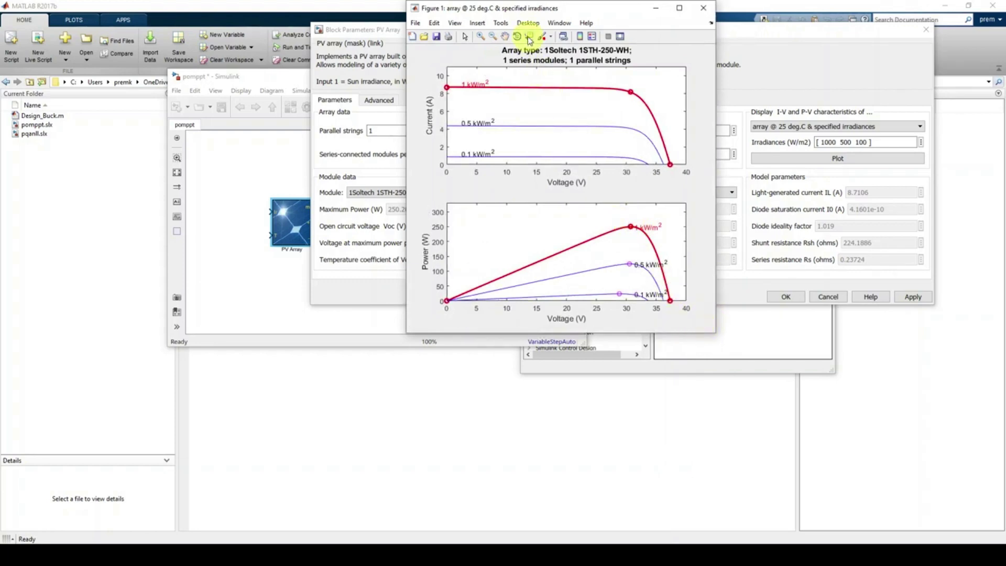
left_click(631, 228)
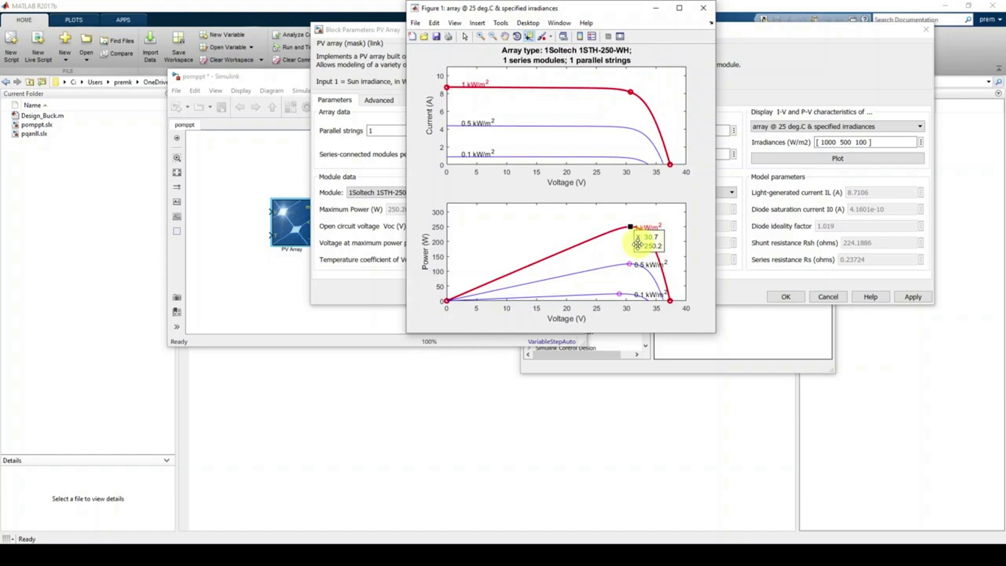
left_click(630, 264)
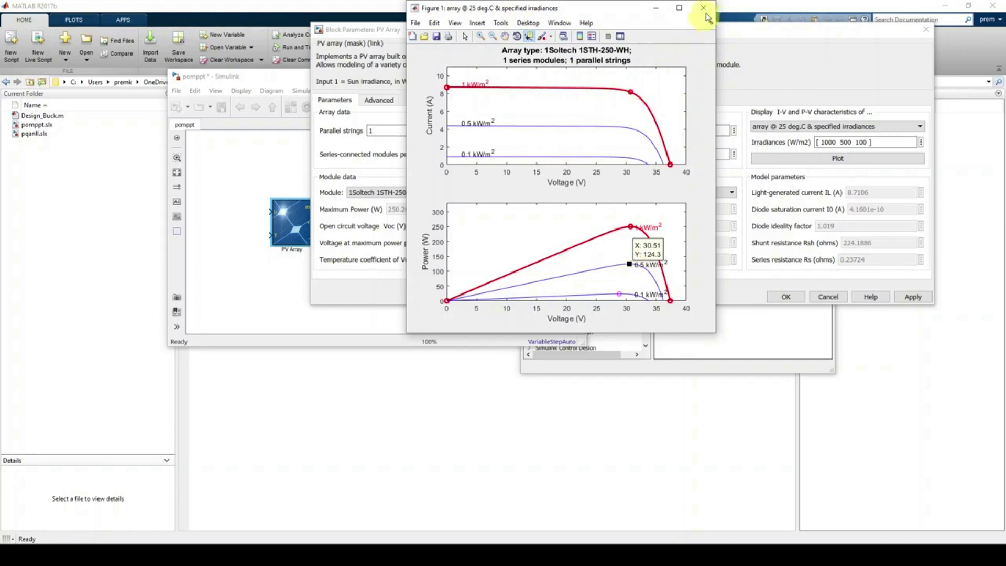
left_click(704, 8)
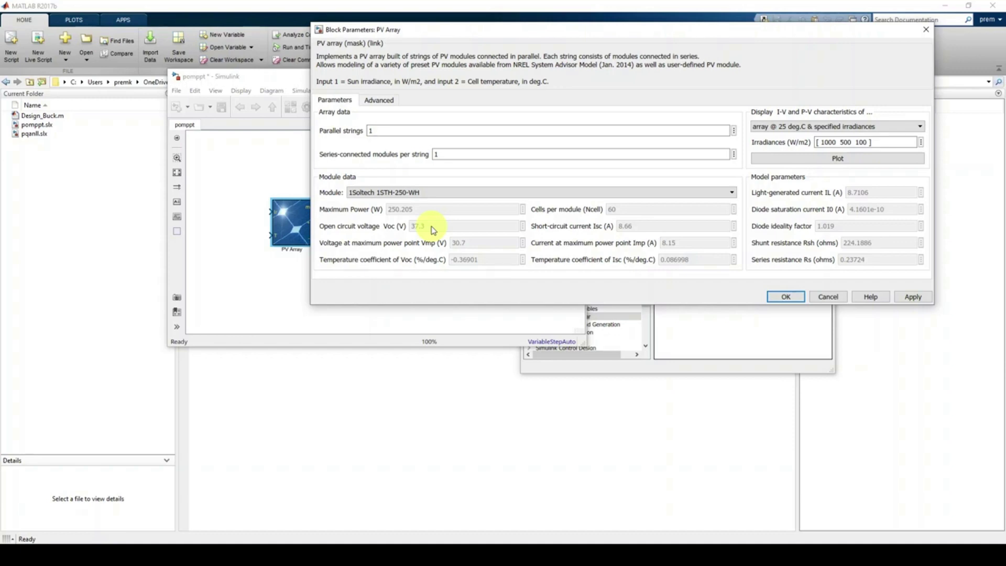
- Accept the PV Array parameters, and open the Design_Buck.m script with the editor area enlarged to show all its code
left_click(785, 297)
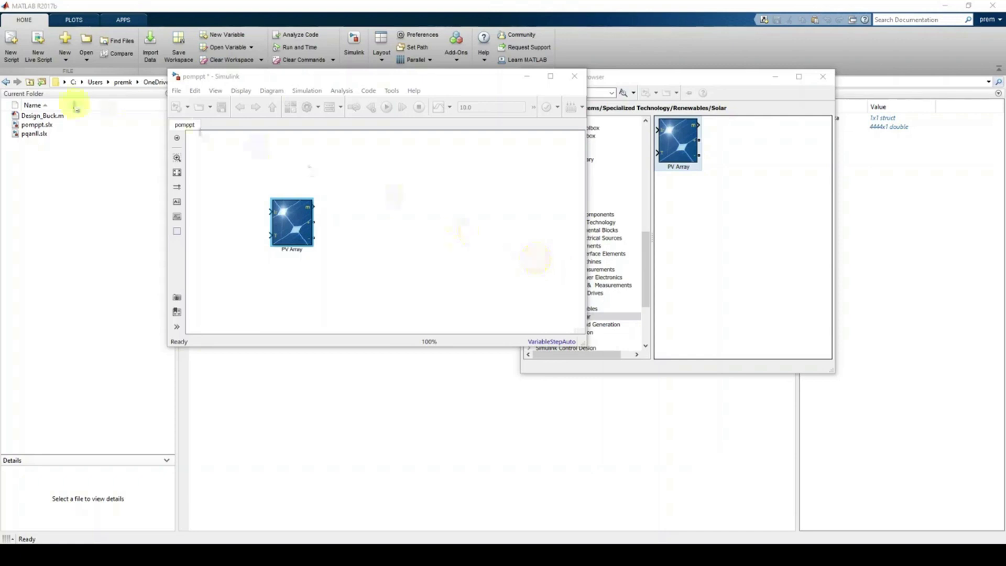
left_click(179, 76)
left_click(214, 81)
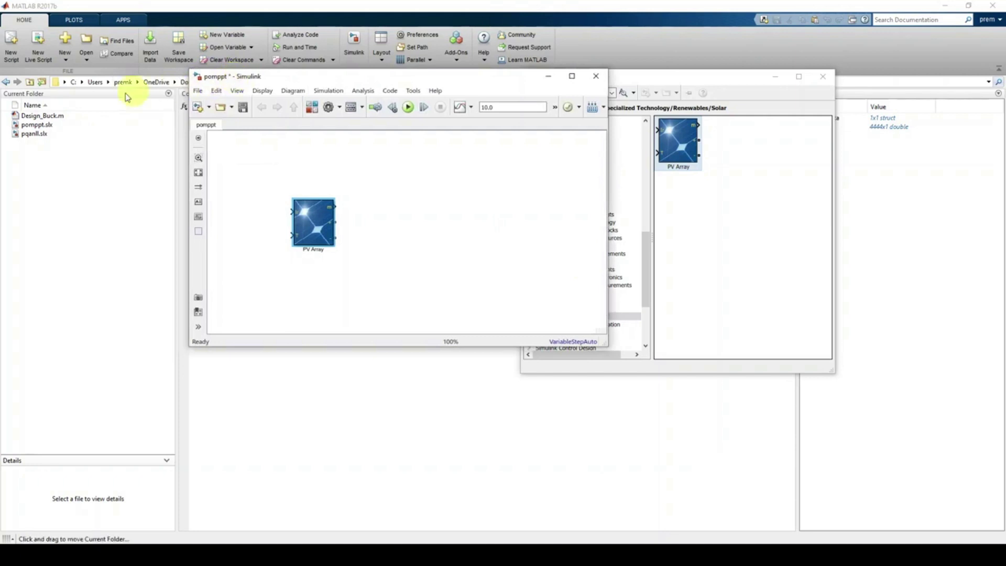
left_click(52, 120)
double_click(51, 120)
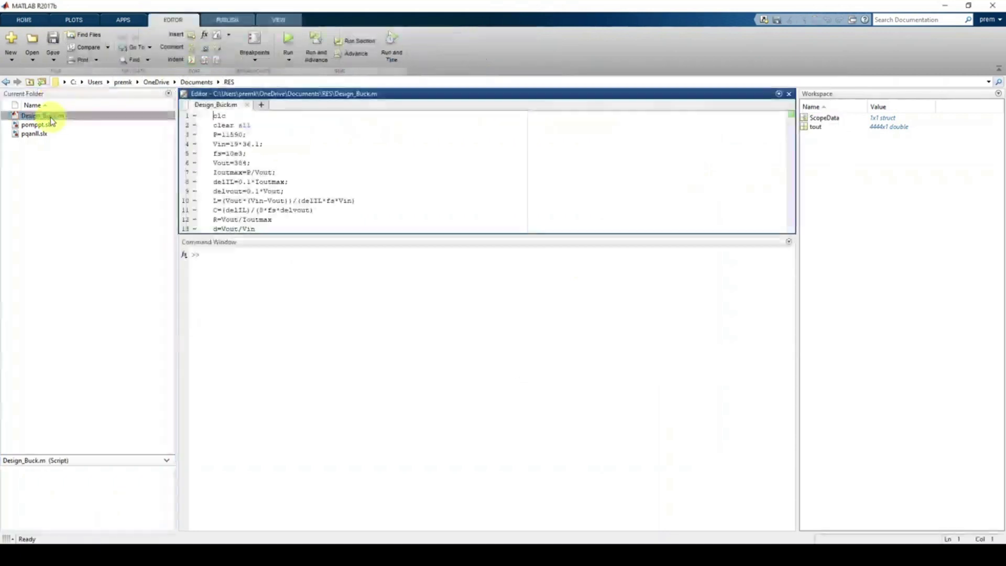
left_click_drag(299, 235, 291, 338)
left_click(261, 239)
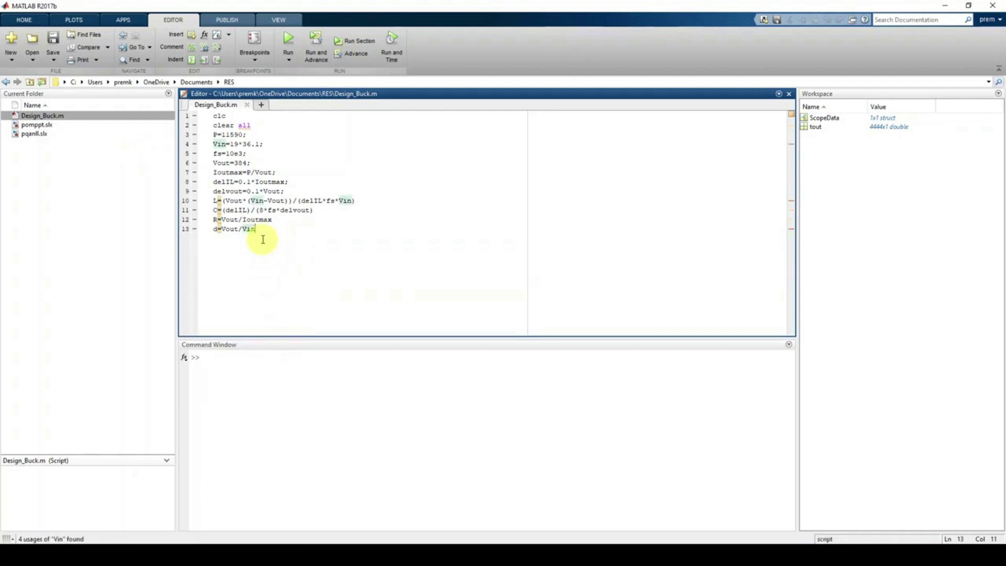
- Set the power P to 250.2 and the input voltage Vin to 30.7 in Design_Buck.m
left_click(222, 135)
left_click_drag(222, 135, 244, 135)
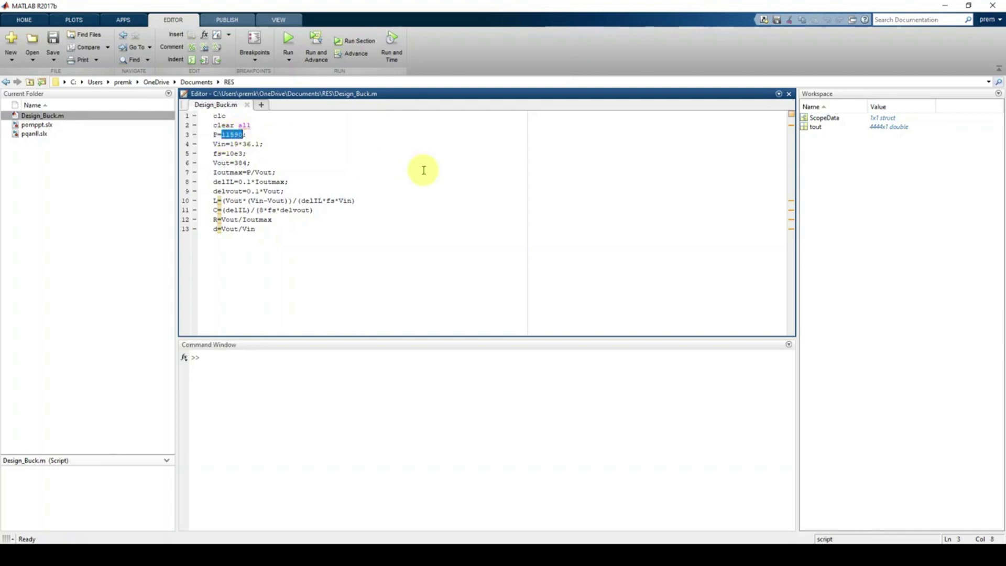
type("250.2")
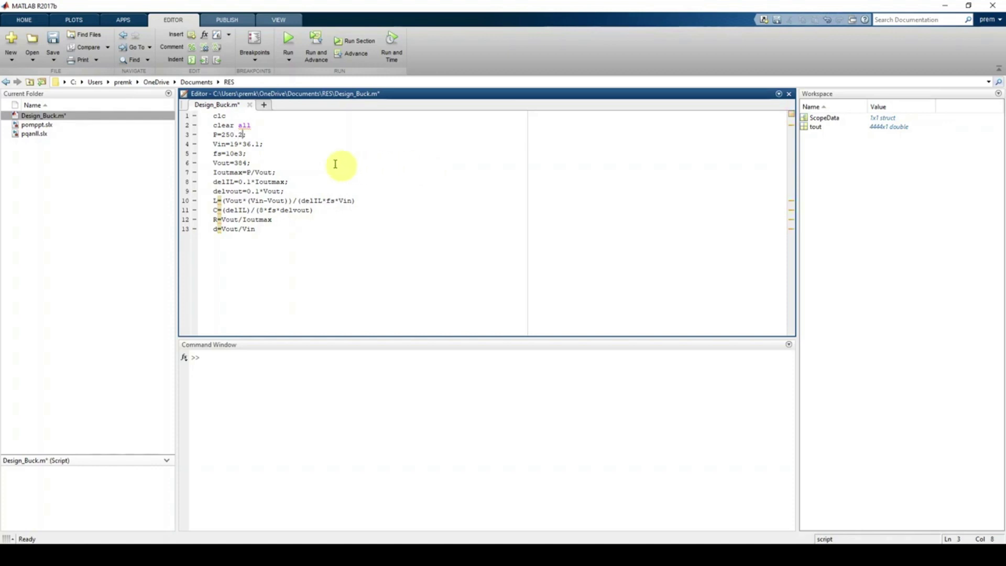
left_click(262, 144)
key("BackSpace")
key("BackSpace")
key("BackSpace")
key("BackSpace")
key("BackSpace")
key("BackSpace")
key("BackSpace")
type("30.7")
- Set the output voltage Vout to 15 in Design_Buck.m
left_click(235, 153)
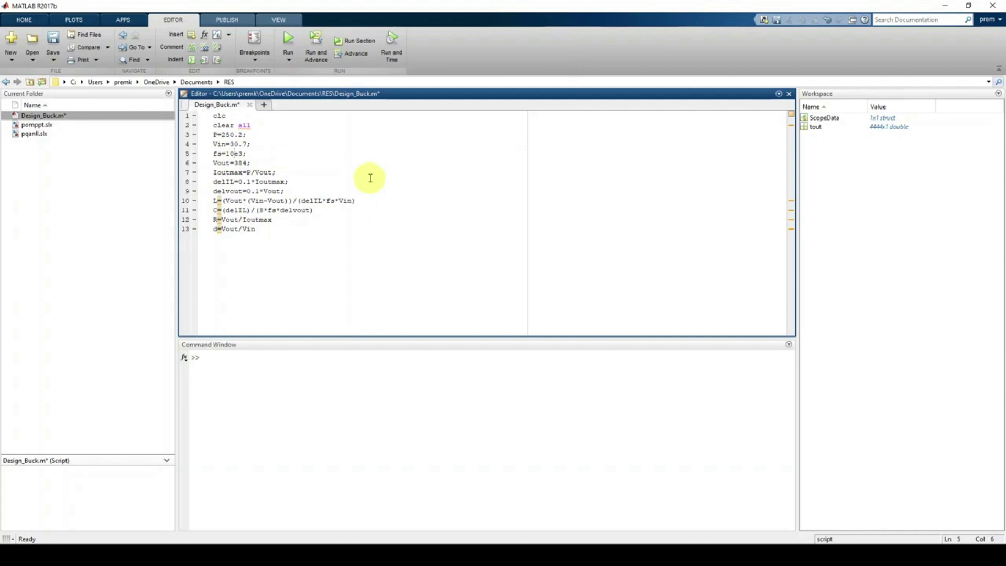
left_click(249, 163)
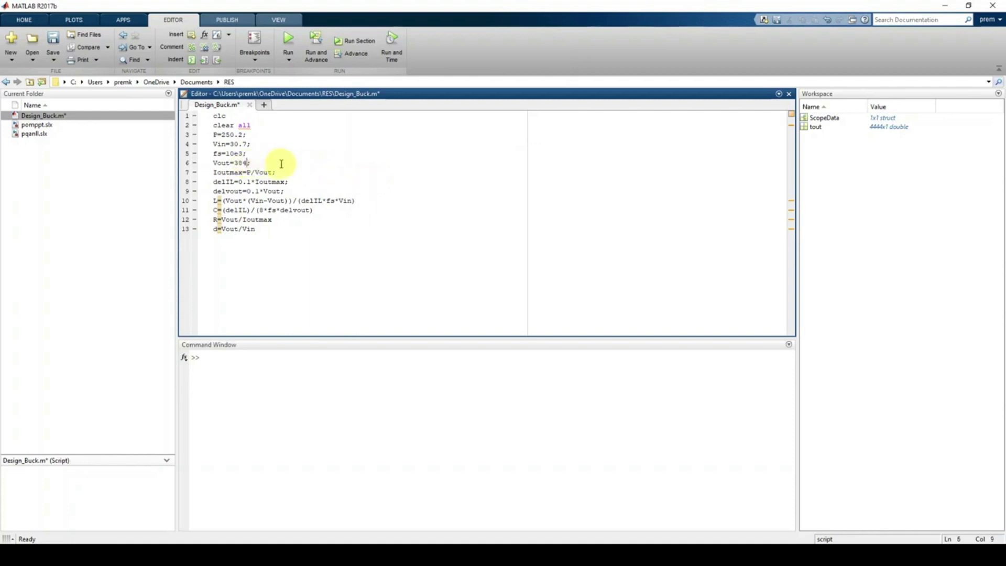
key("BackSpace")
key("BackSpace")
key("BackSpace")
type("15")
- Review the current and voltage ripple definitions and the L, C and R formulas in Design_Buck.m
left_click(278, 182)
left_click_drag(253, 182, 238, 183)
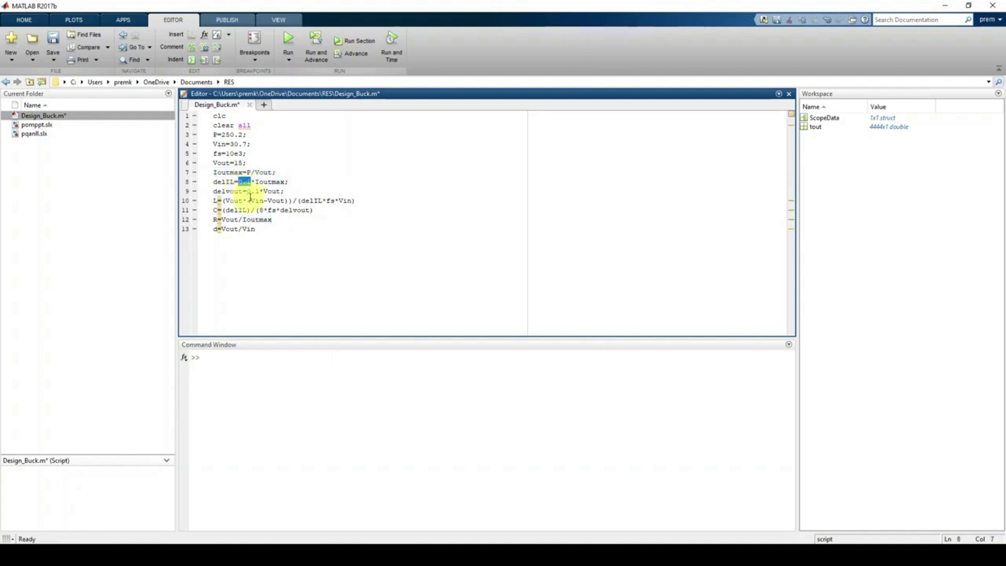
key("Left")
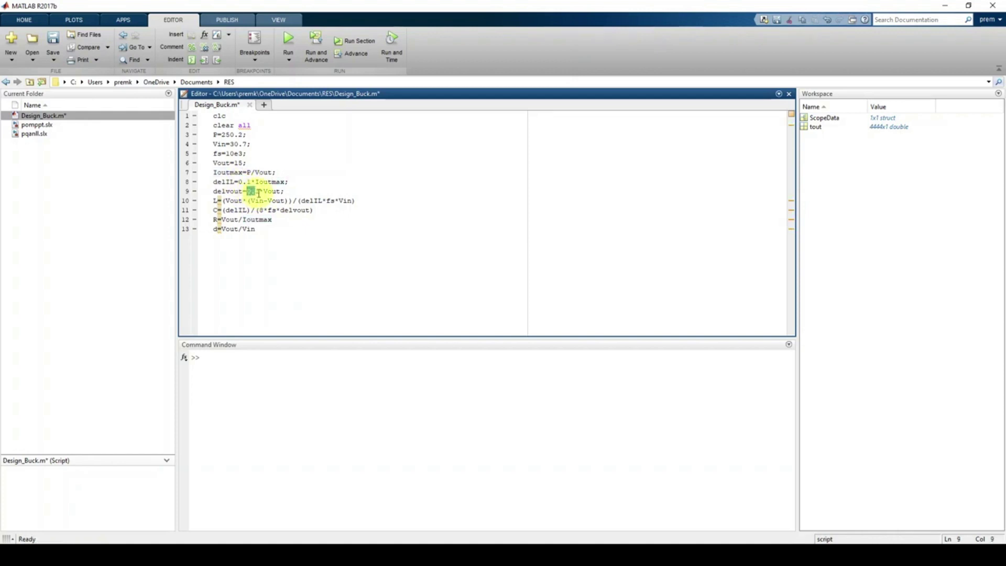
left_click_drag(262, 192, 252, 192)
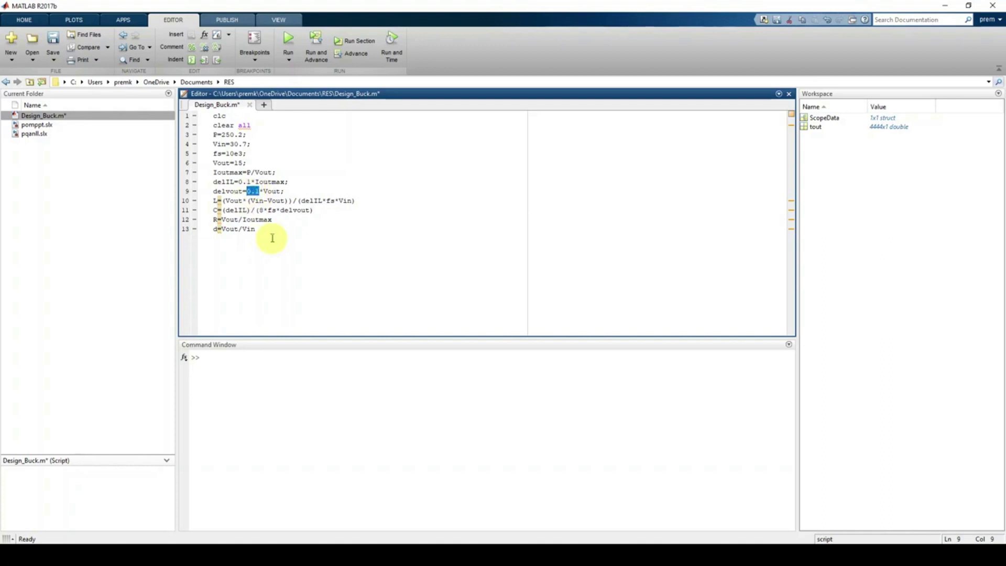
left_click(285, 191)
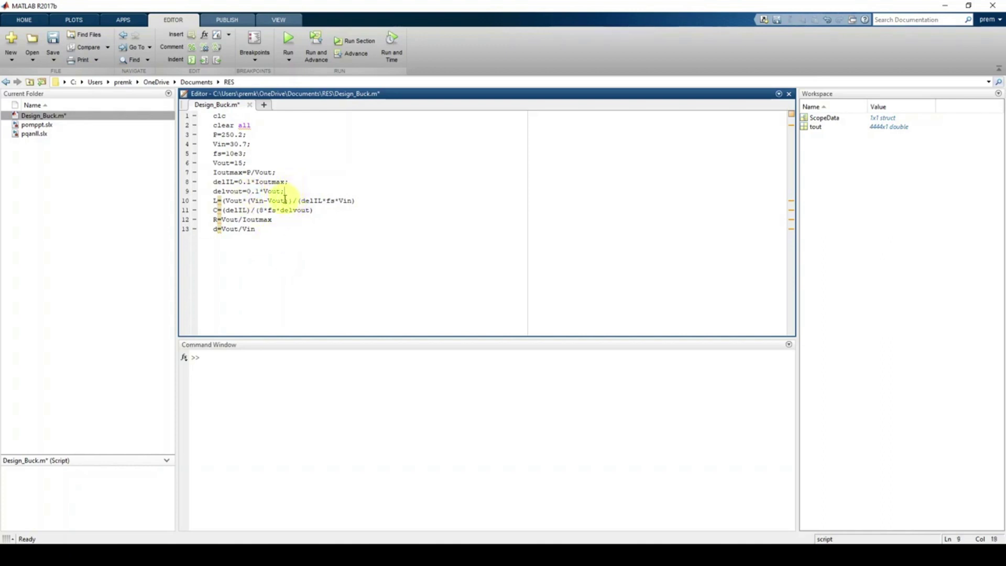
left_click_drag(283, 192, 213, 194)
left_click(215, 202)
left_click(308, 229)
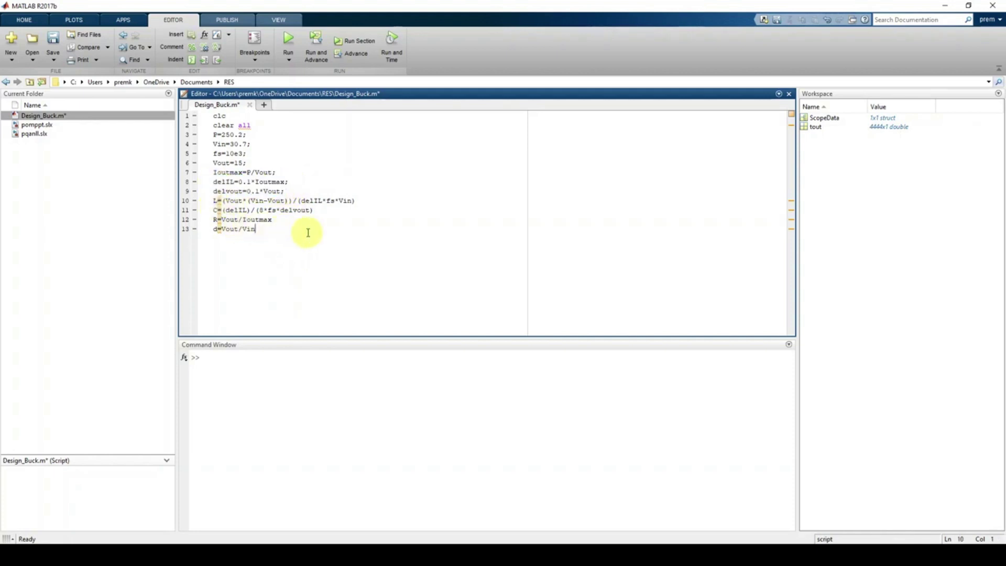
left_click_drag(215, 200, 357, 201)
triple_click(217, 210)
left_click(216, 211)
mouse_move(214, 210)
left_mouse_down()
mouse_move(324, 210)
mouse_move(213, 220)
left_mouse_up()
left_click(280, 225)
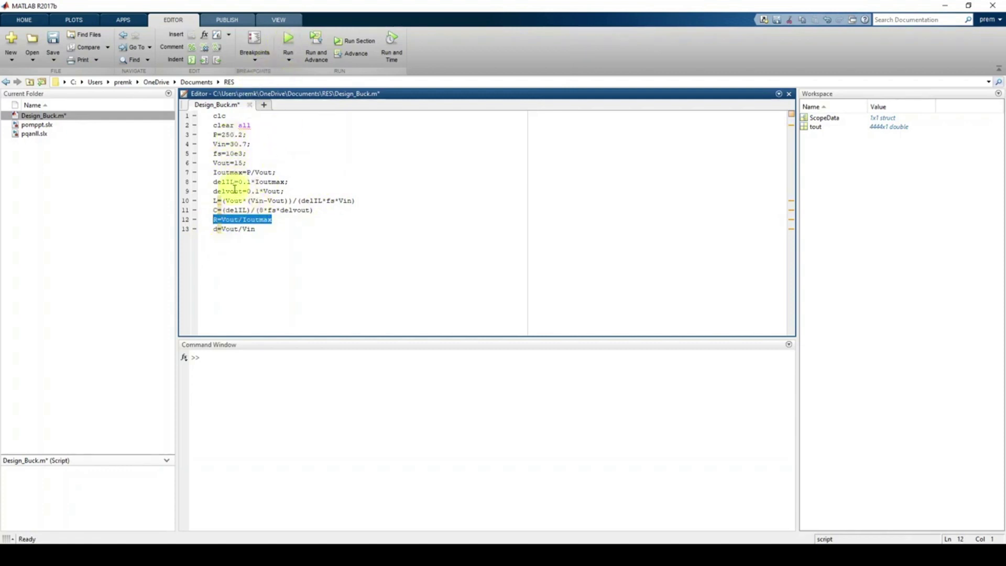
- Run Design_Buck.m and enlarge the Command Window to read the computed L, C and R values
left_click(287, 42)
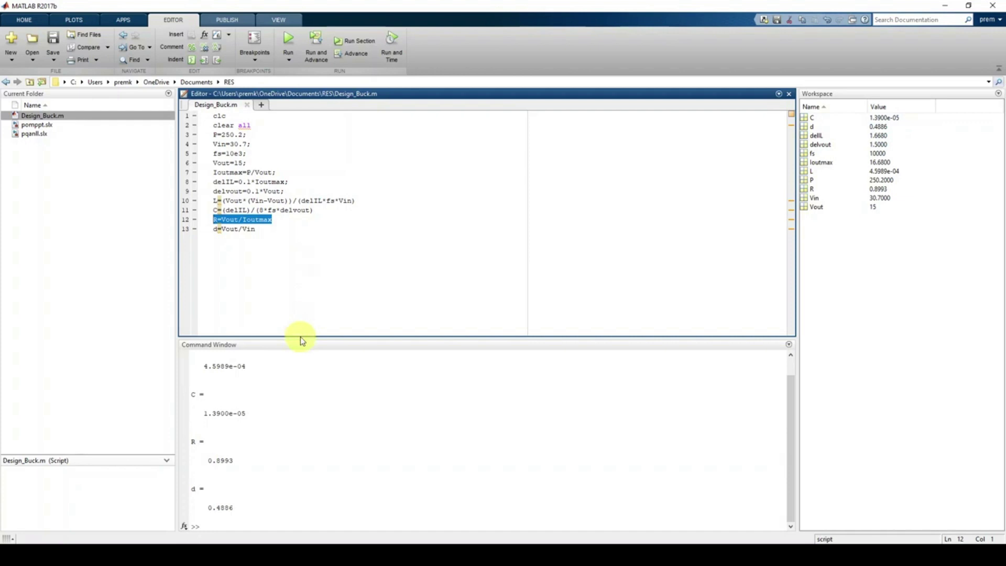
left_click_drag(301, 340, 314, 231)
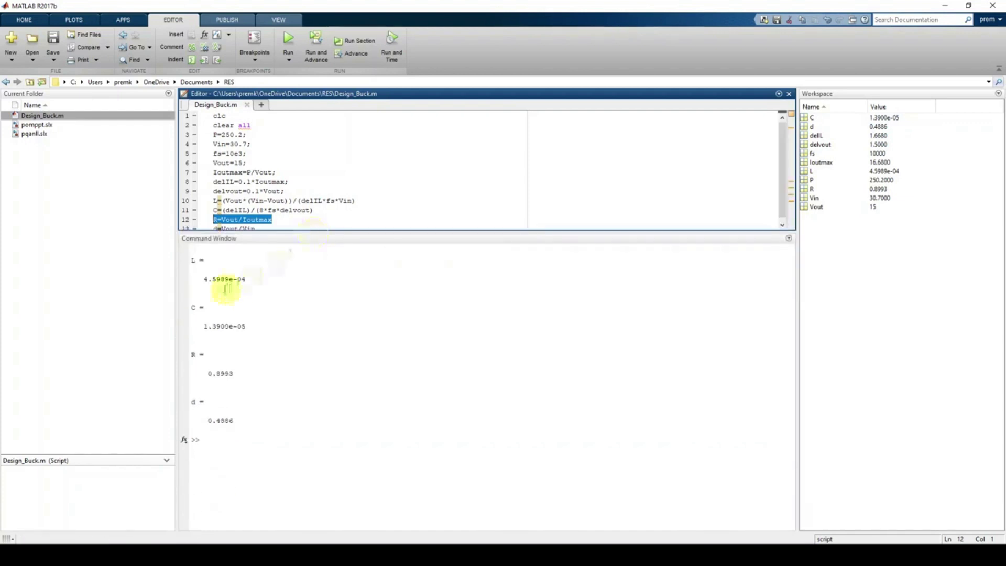
left_click_drag(204, 278, 246, 278)
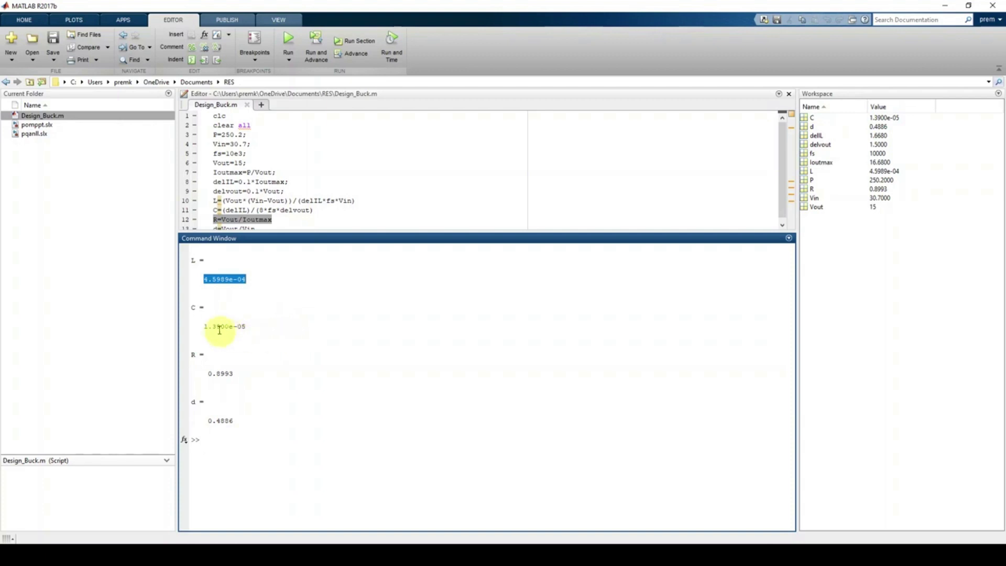
left_click_drag(203, 326, 267, 328)
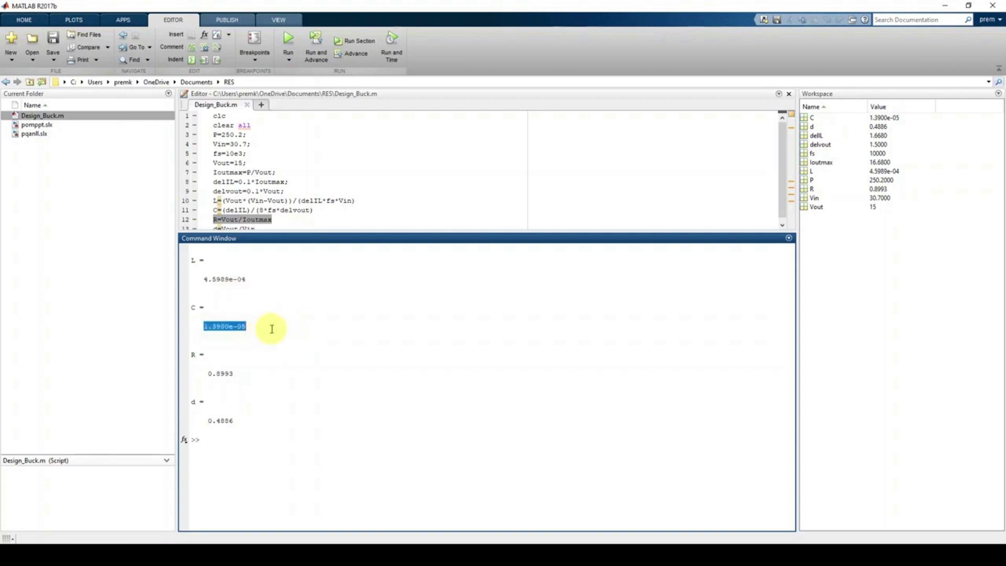
left_click_drag(208, 373, 287, 379)
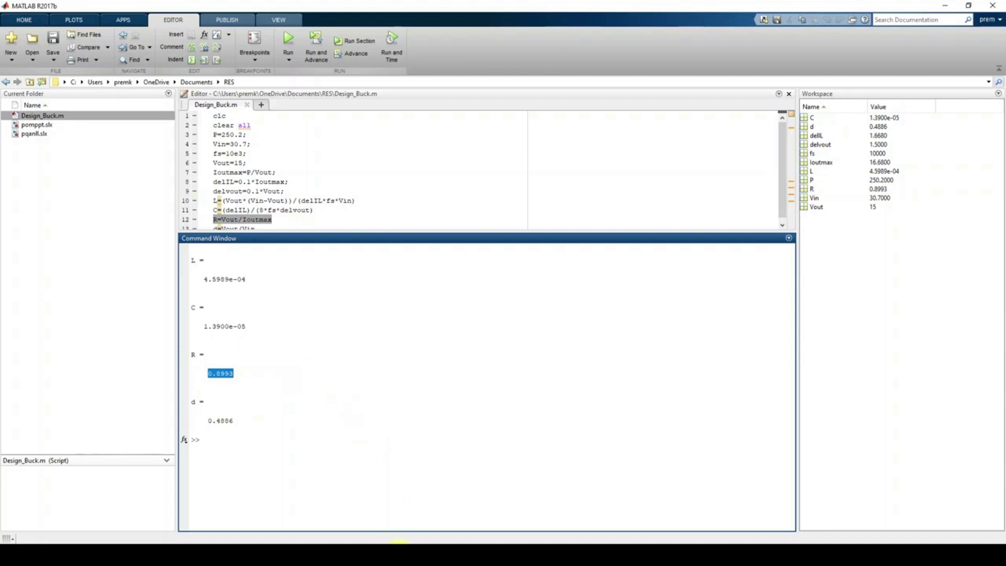
- Bring up the pomppt model, switch to Chrome and open RES MANUAL EE17712.pdf from the e-mail at the Perturb and Observe MPPT simulation circuit
left_click(398, 554)
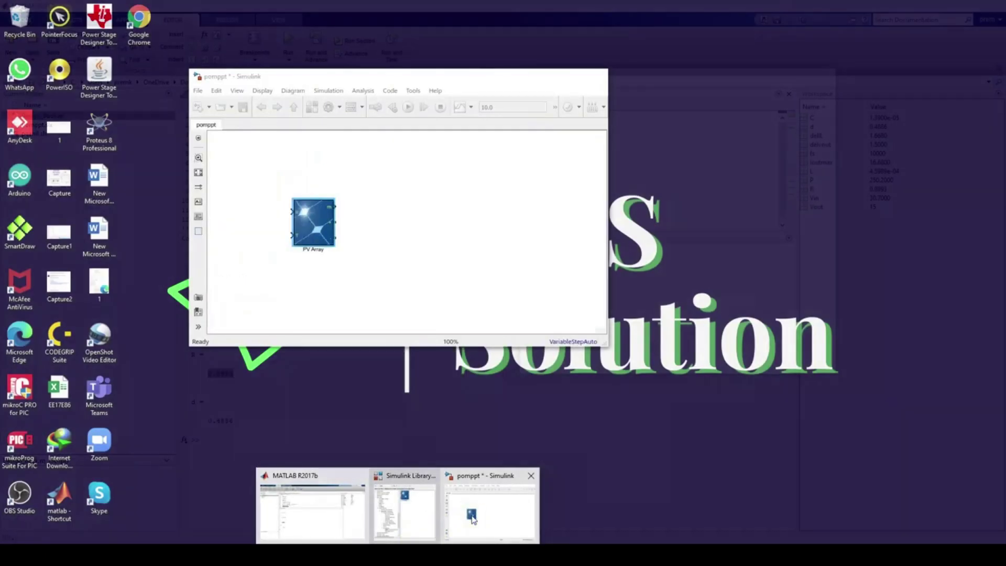
left_click(471, 511)
mouse_move(372, 554)
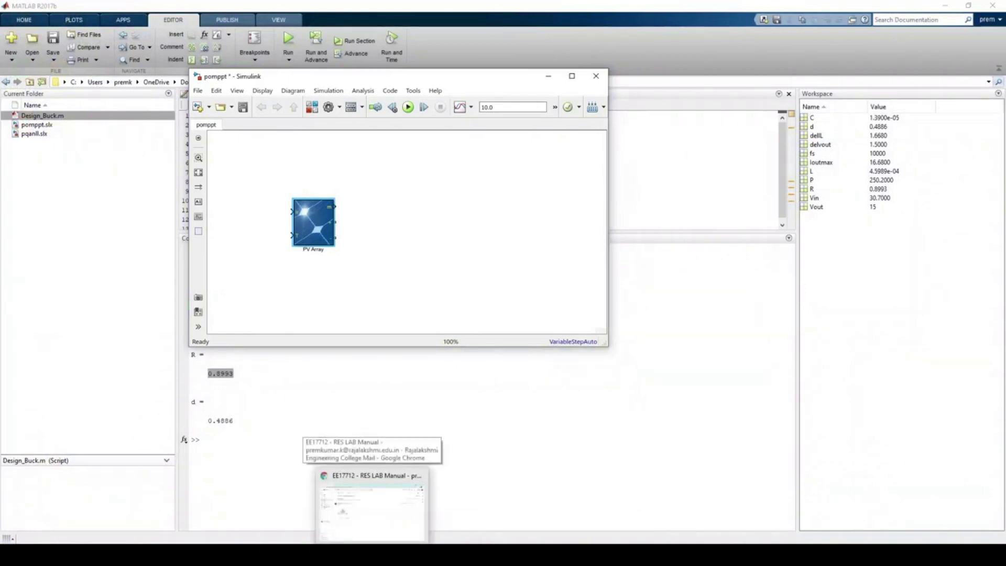
left_click(372, 505)
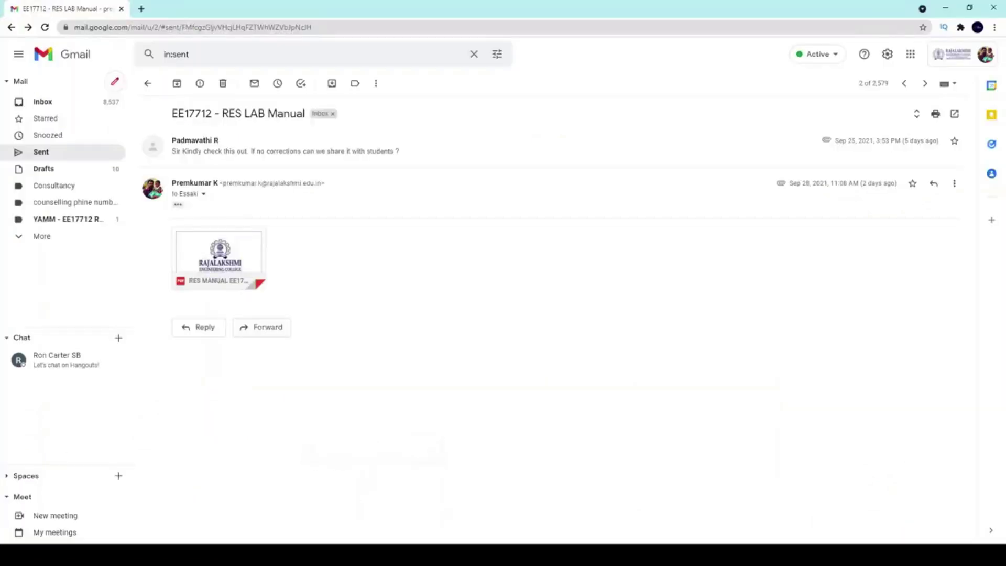
left_click(218, 258)
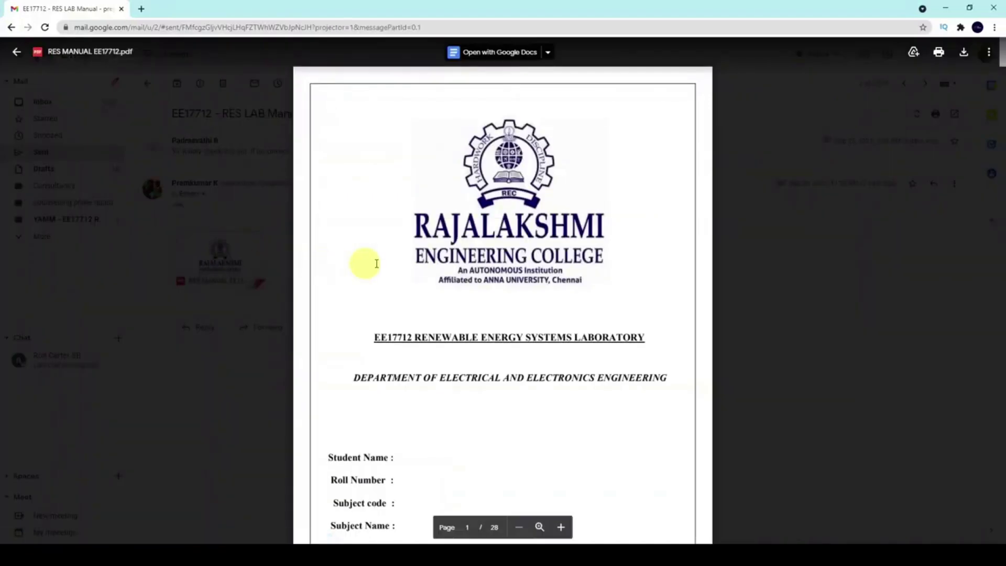
scroll(450, 304, "down", 20)
scroll(450, 308, "down", 20)
scroll(454, 306, "down", 10)
scroll(454, 304, "up", 9)
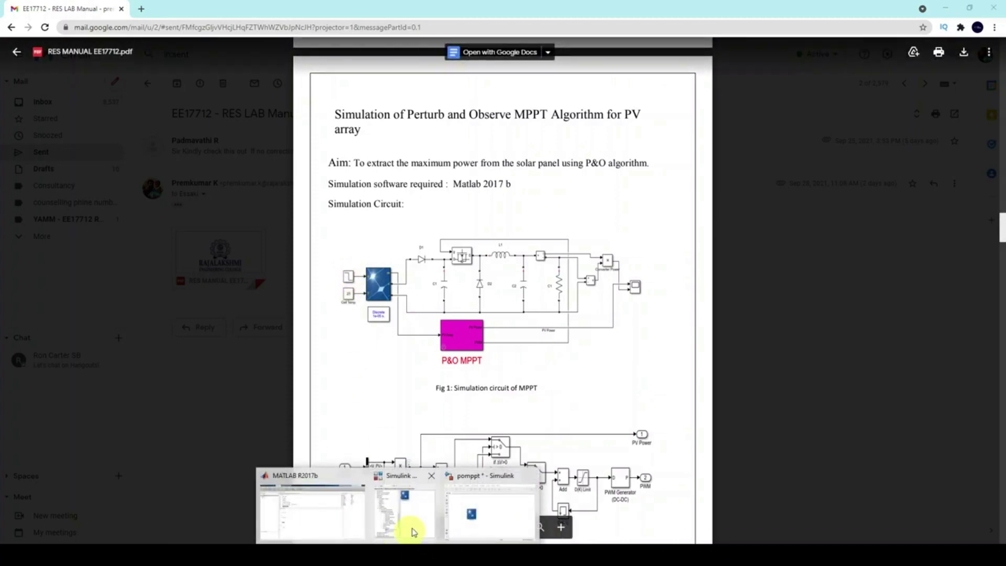
- Switch back to Simulink, add a Constant block from Commonly Used Blocks to pomppt, and connect it to the PV Array's lower input
left_click(400, 521)
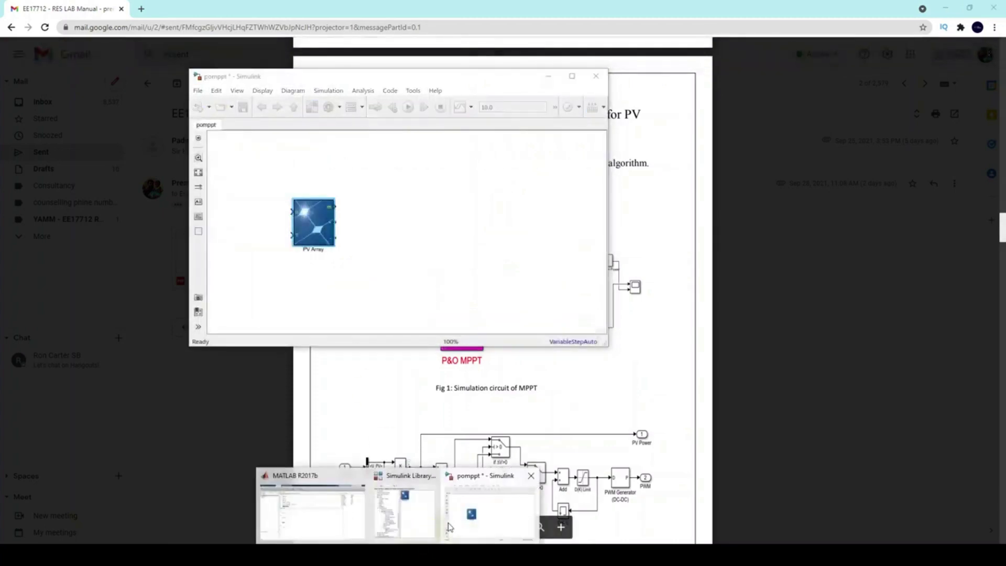
left_click(409, 503)
left_click_drag(581, 80, 567, 80)
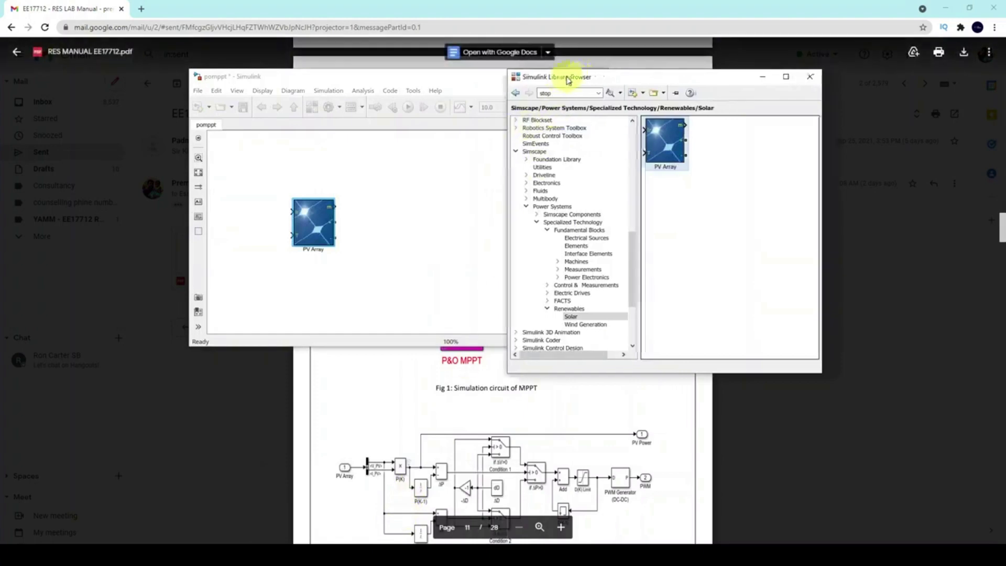
left_click_drag(636, 281, 640, 164)
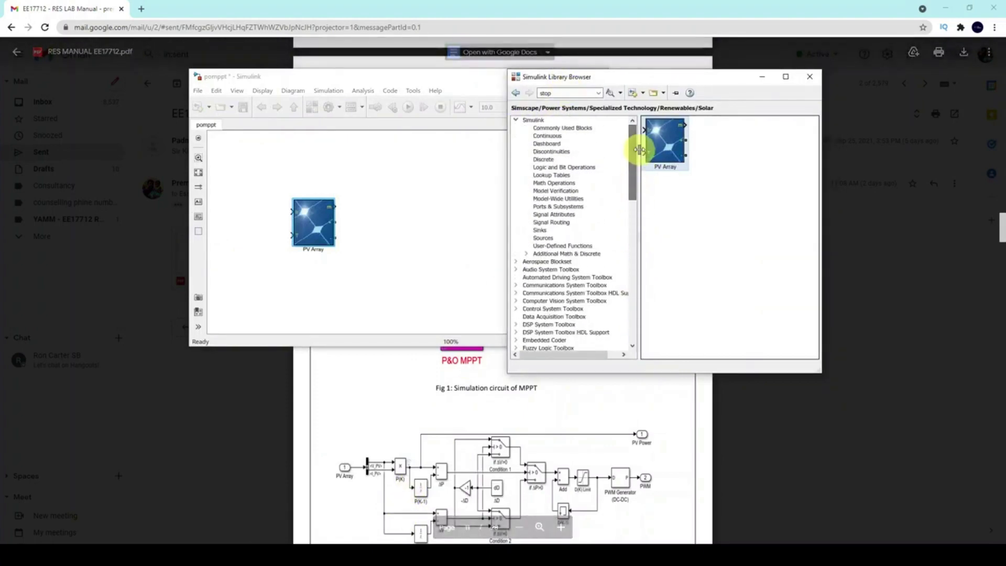
left_click(557, 129)
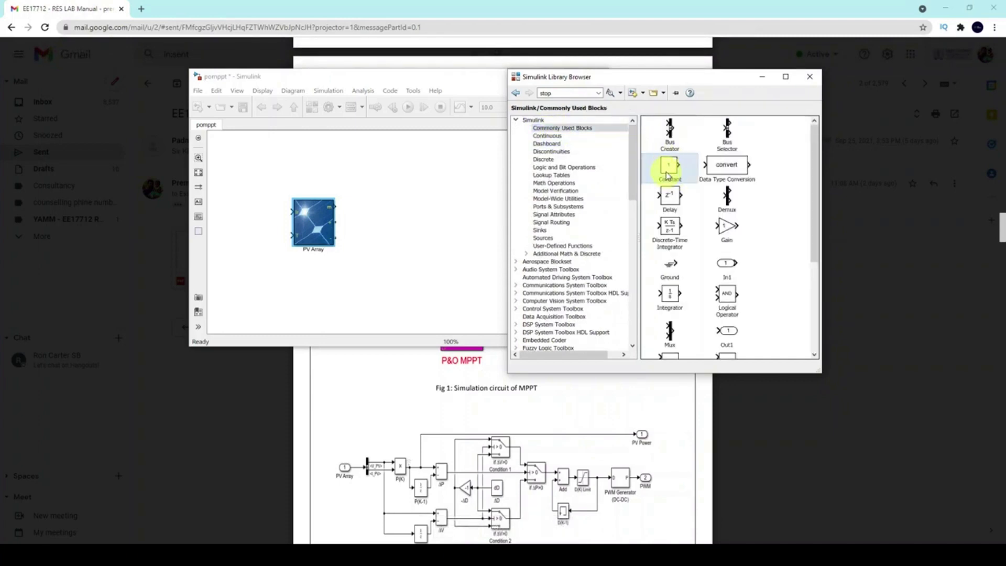
left_click_drag(669, 171, 273, 242)
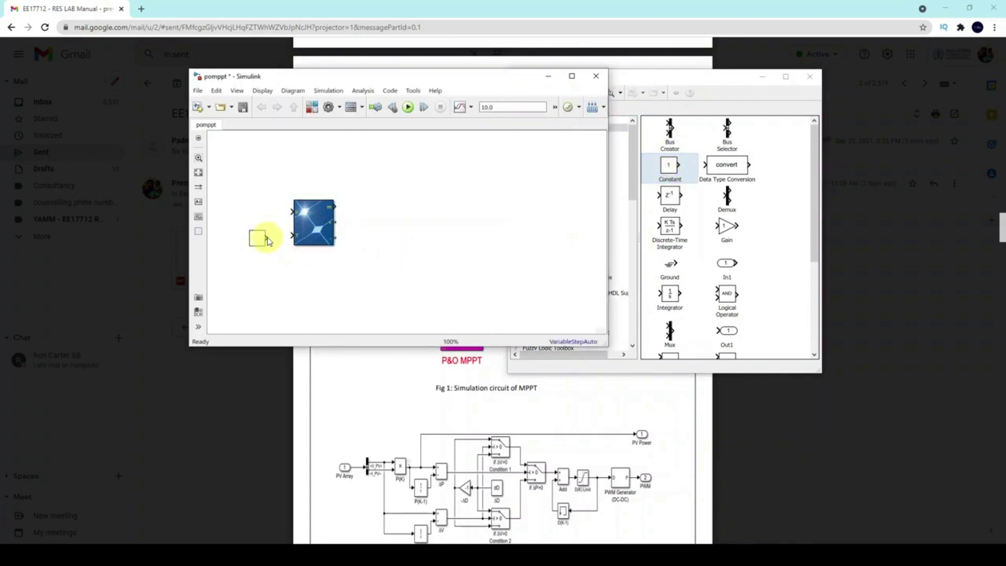
left_click_drag(286, 236, 282, 240)
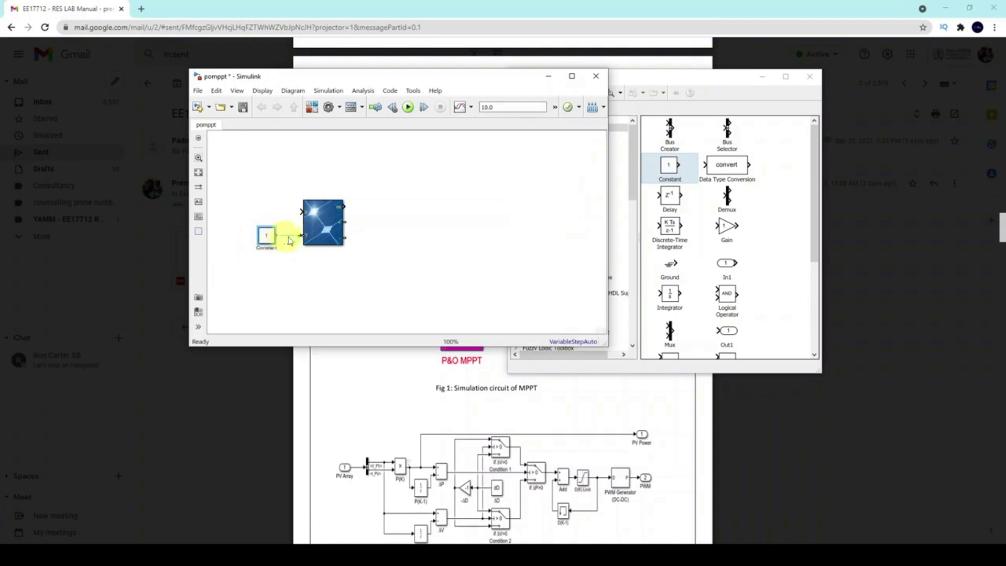
- Add a Step block from the Simulink Sources library and connect it to the PV Array's upper input
left_click(669, 82)
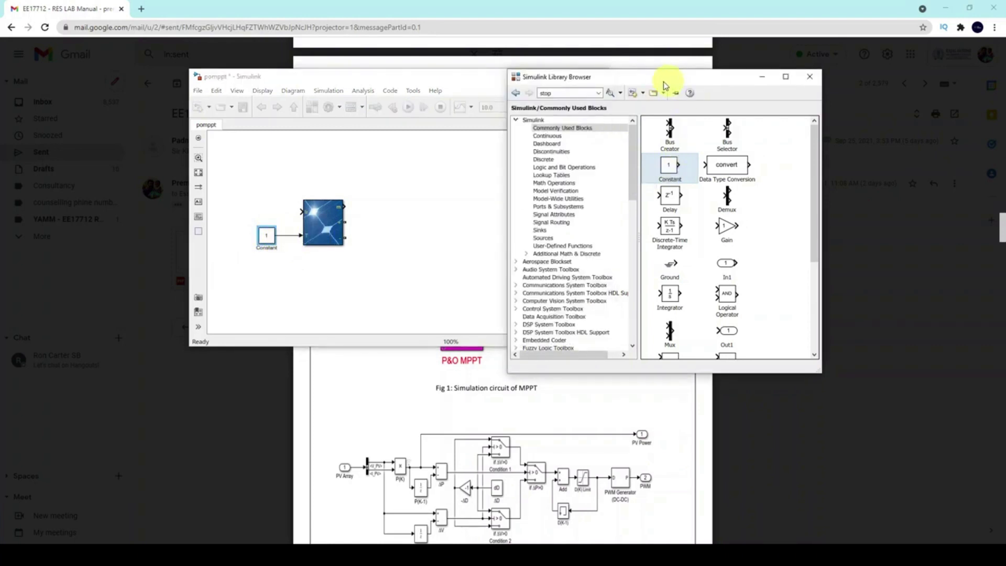
left_click(542, 238)
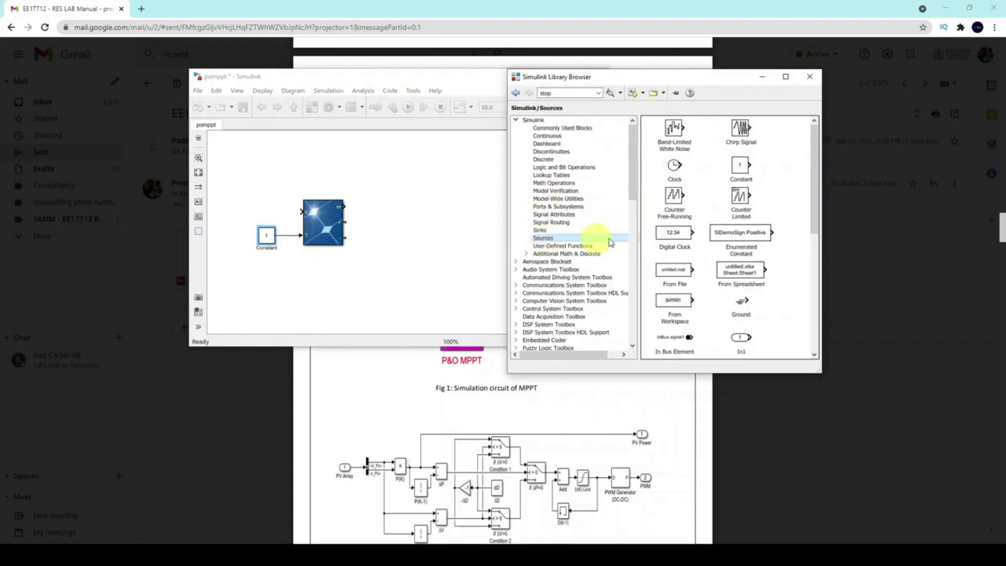
scroll(753, 240, "down", 10)
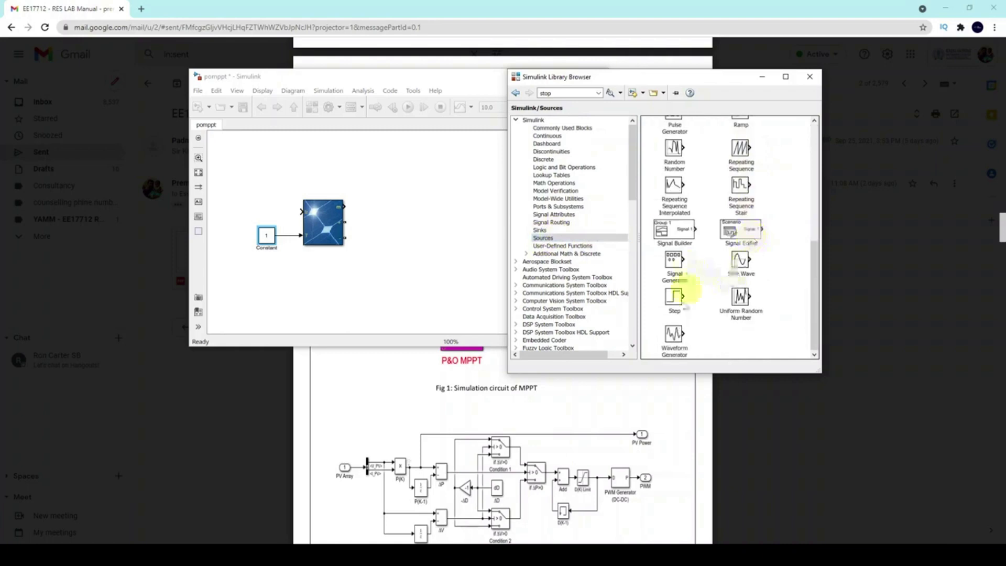
left_click_drag(676, 311, 269, 215)
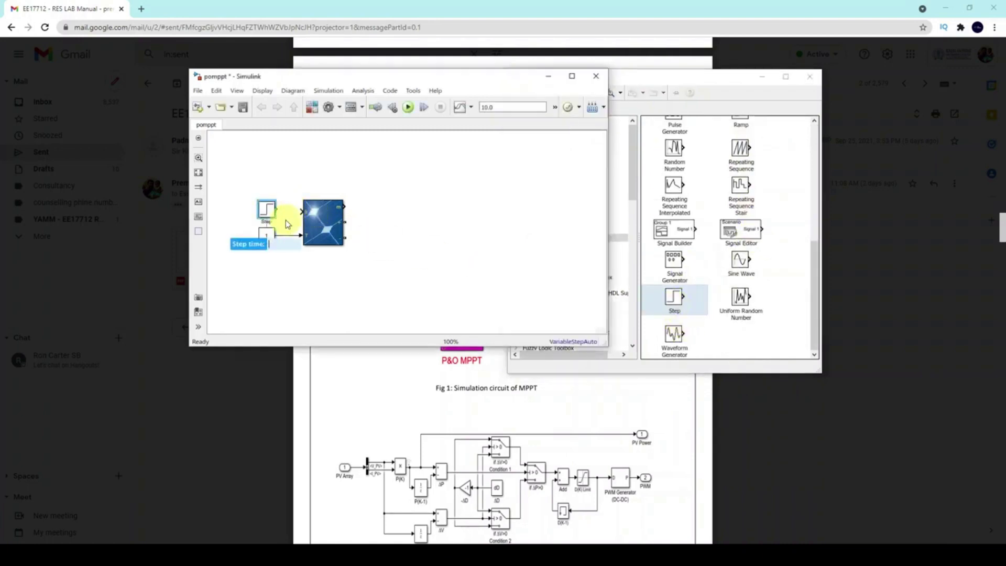
left_click(285, 199)
left_click_drag(280, 210, 300, 210)
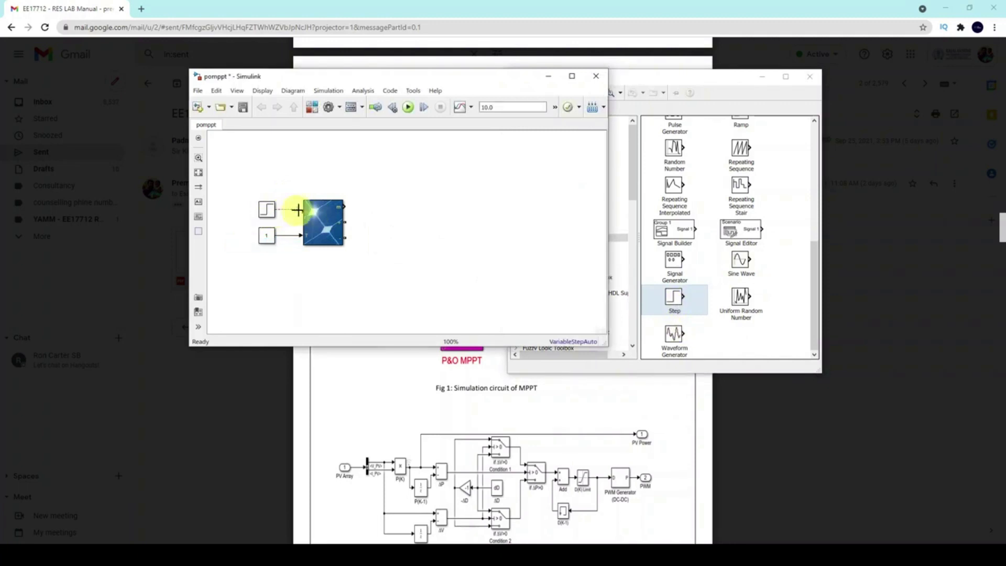
- Set the Step block's step time to 2.5, initial value to 1000 and final value to 500
double_click(271, 216)
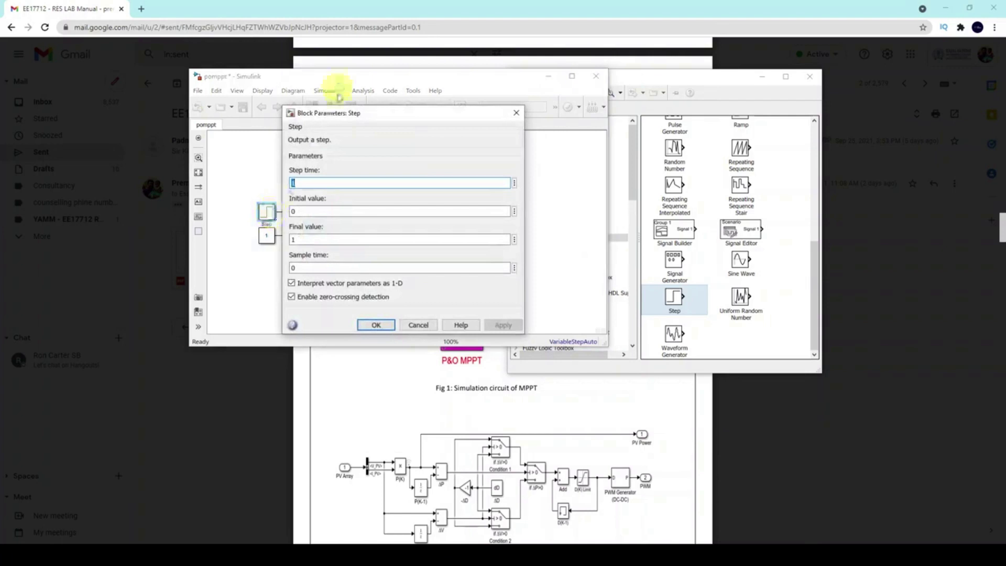
left_click_drag(335, 111, 417, 125)
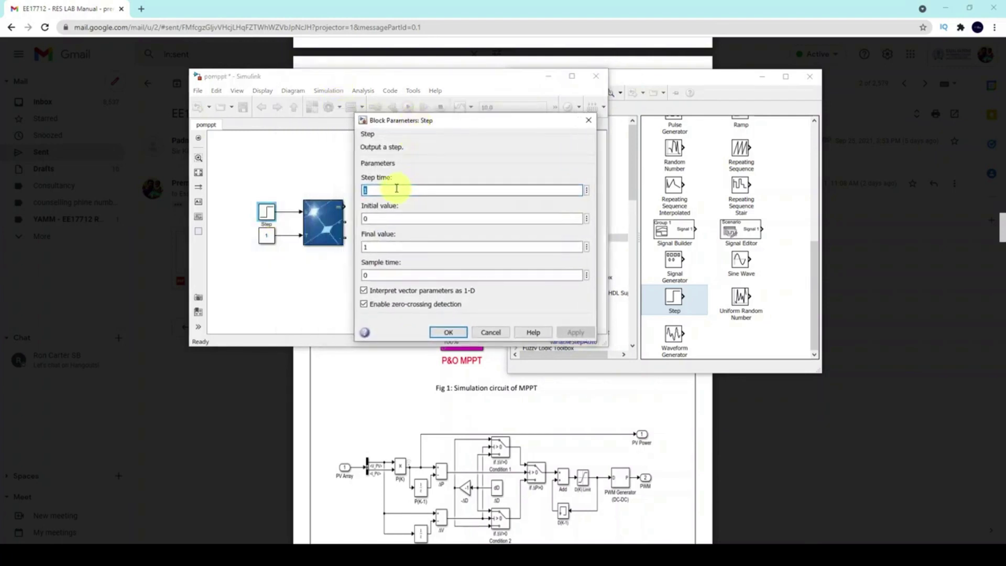
type("2.5")
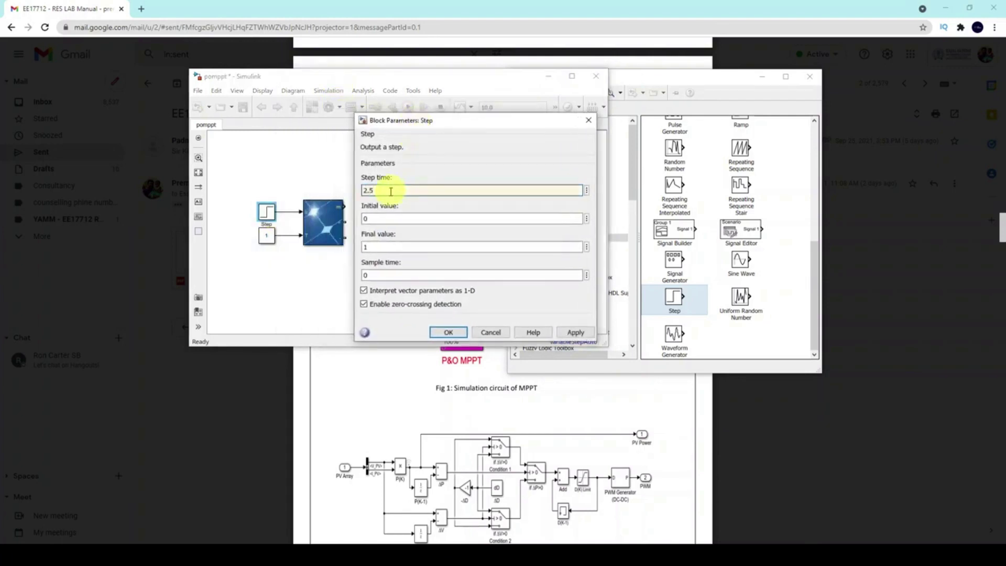
key("Tab")
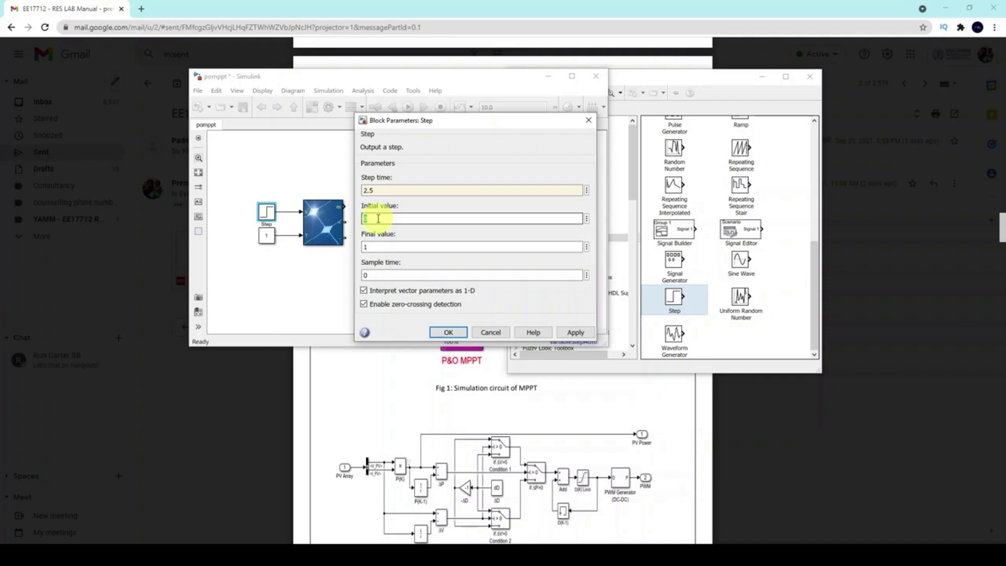
type("1000")
double_click(378, 247)
type("500")
left_click(448, 332)
- Set the constant value of the Constant block feeding the PV Array to 25
double_click(266, 236)
double_click(316, 256)
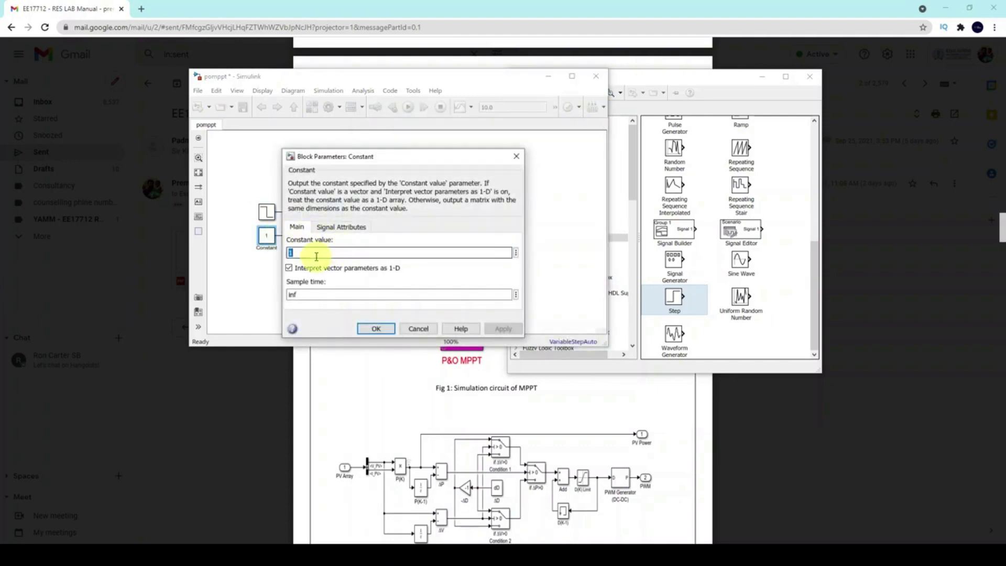
type("28")
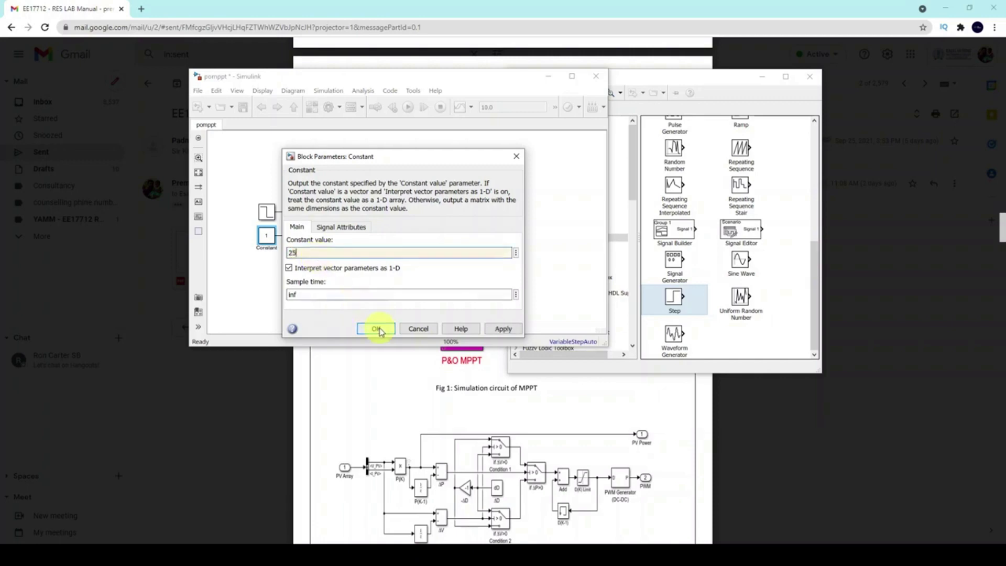
left_click(378, 328)
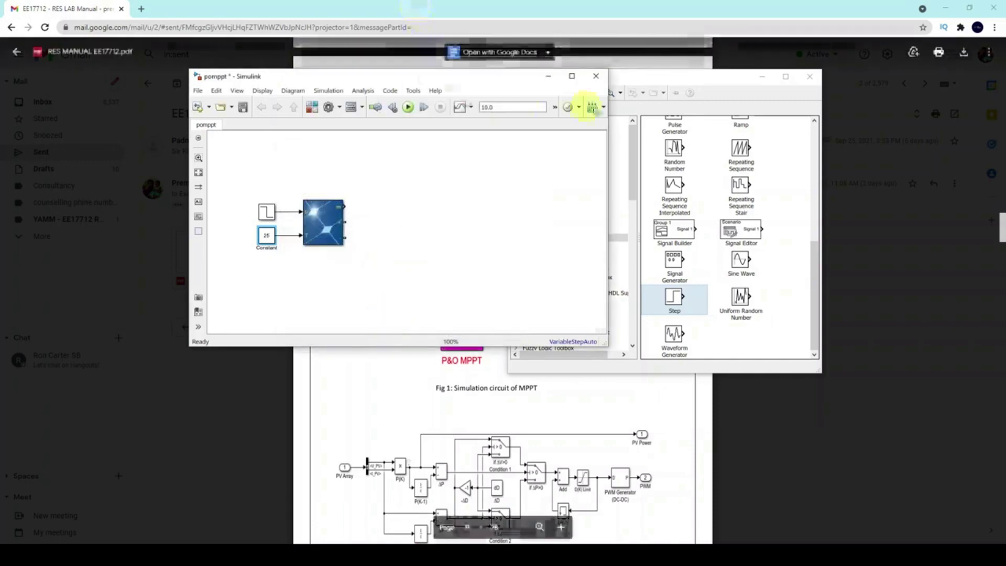
- Rearrange the windows to uncover the manual's circuit and add a Diode from the Power Electronics library above the PV Array
left_click_drag(484, 82, 833, 86)
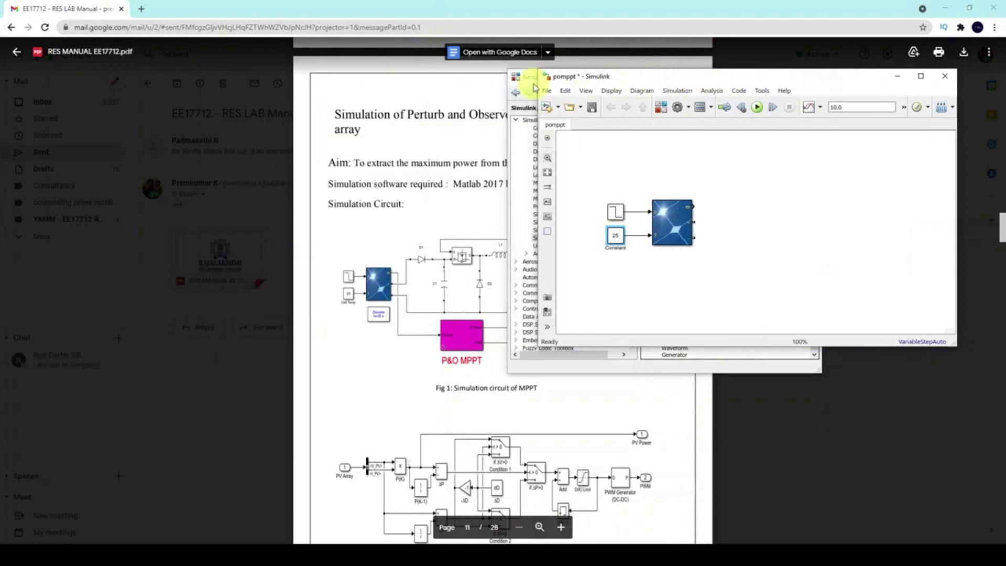
left_click_drag(525, 81, 795, 86)
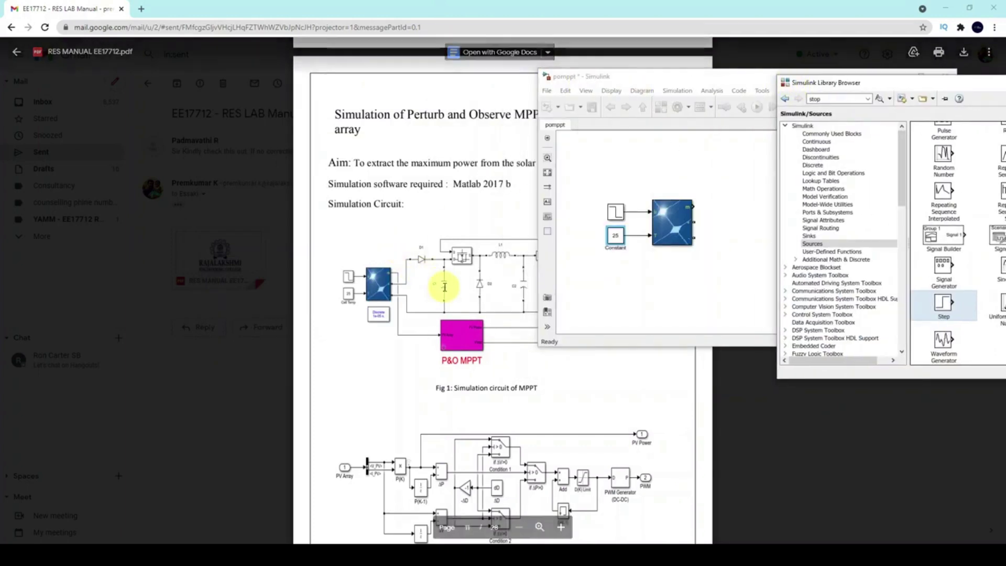
left_click_drag(837, 87, 655, 63)
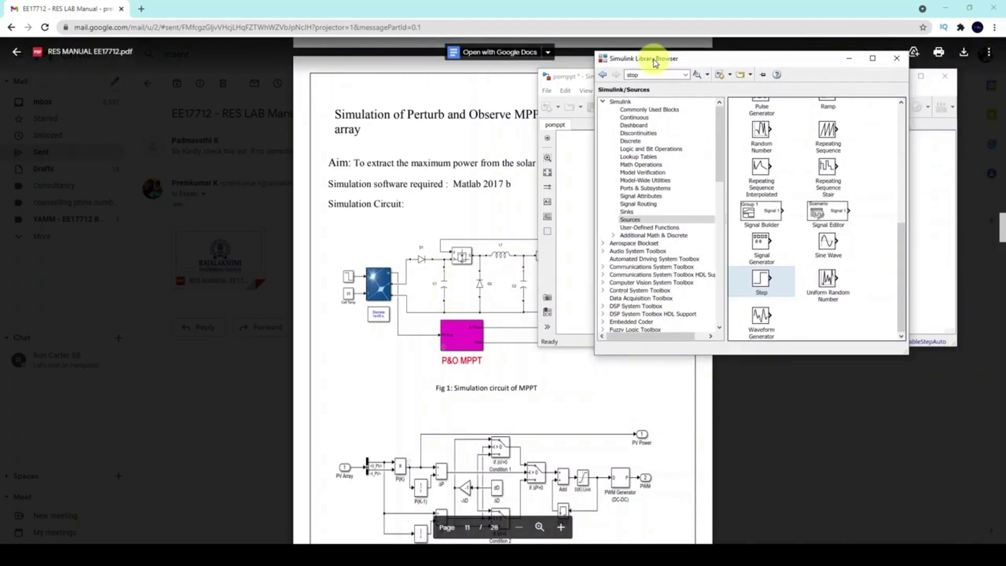
left_click_drag(718, 151, 717, 282)
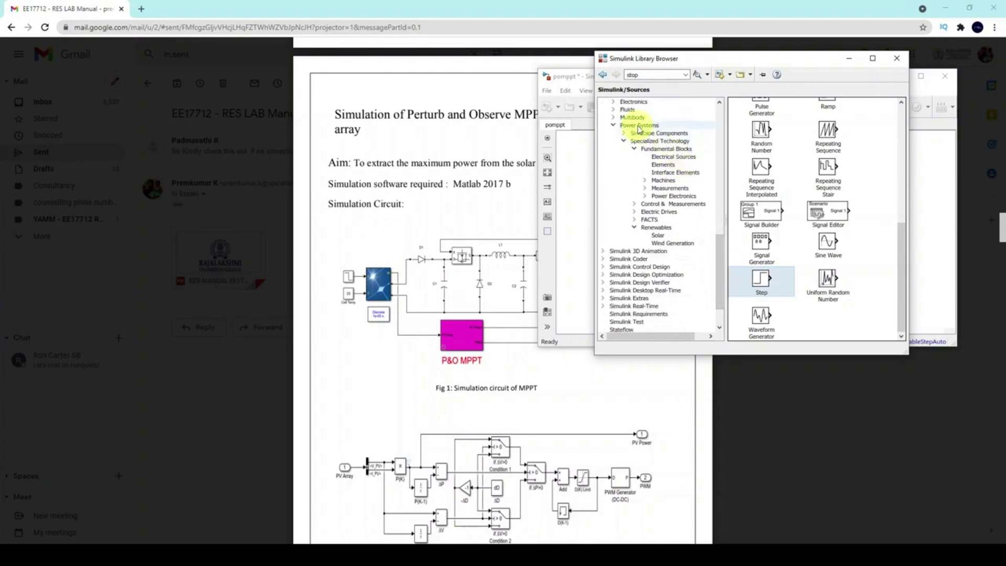
left_click(664, 197)
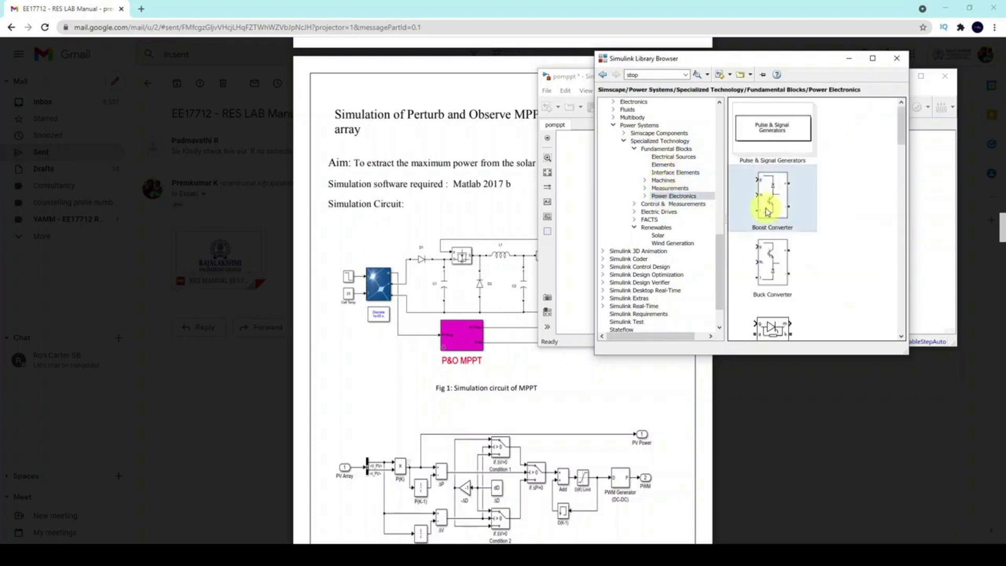
scroll(766, 209, "down", 1)
left_click(775, 217)
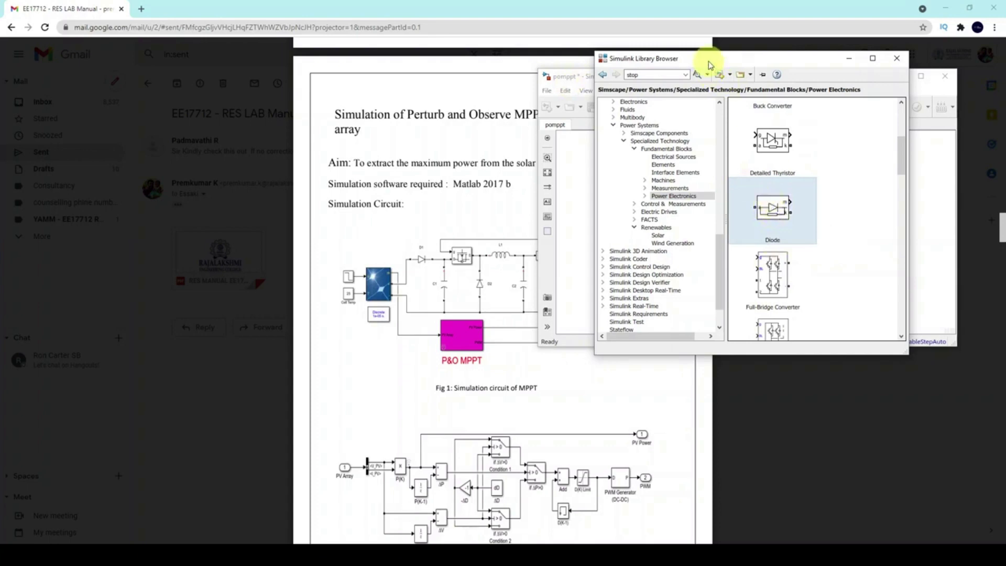
left_click_drag(707, 62, 824, 68)
left_click_drag(887, 209, 668, 164)
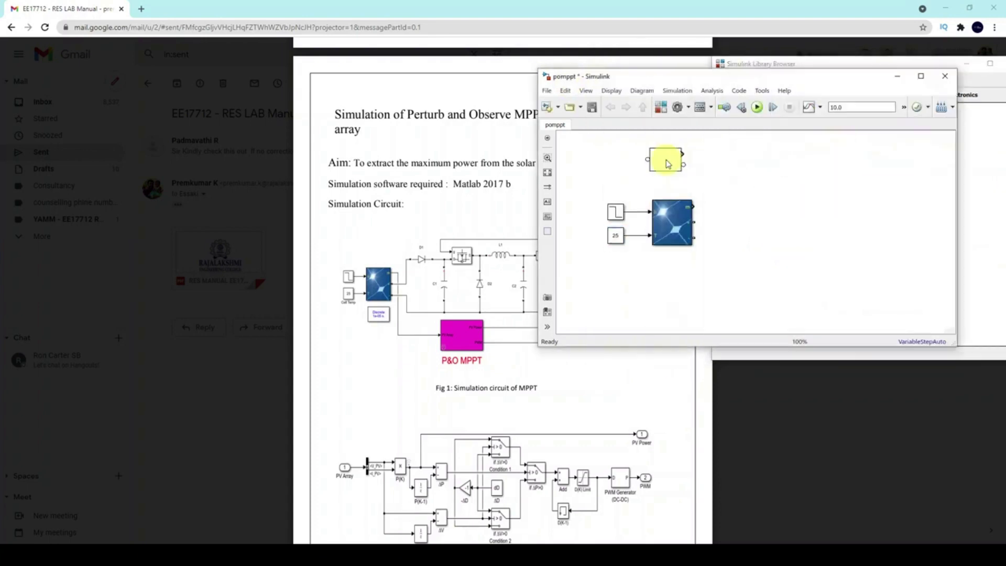
- Add a Series RLC Branch from the Fundamental Blocks Elements library below the PV Array
left_click(806, 64)
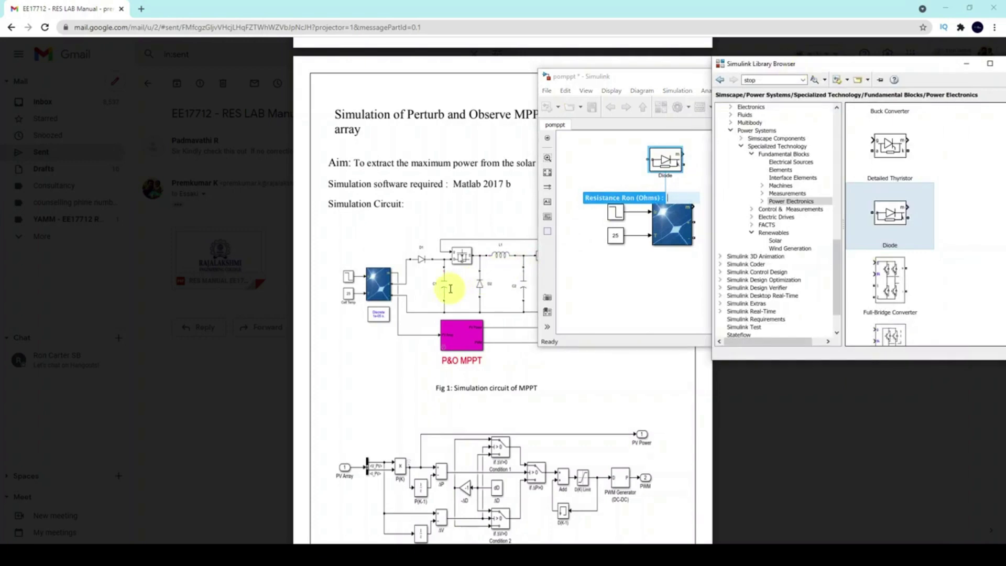
left_click(781, 171)
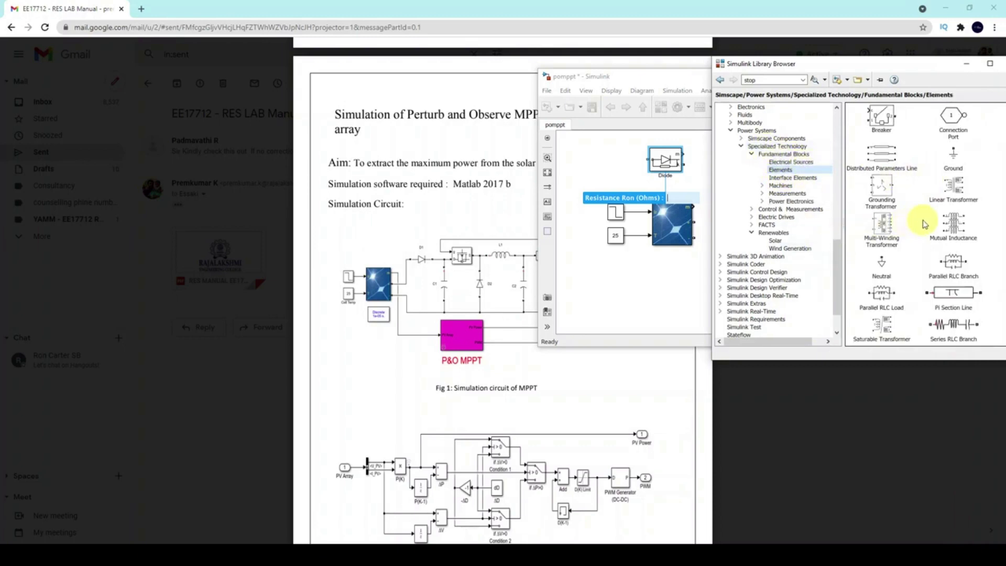
scroll(926, 224, "down", 1)
left_click(967, 309)
left_click_drag(964, 303, 693, 272)
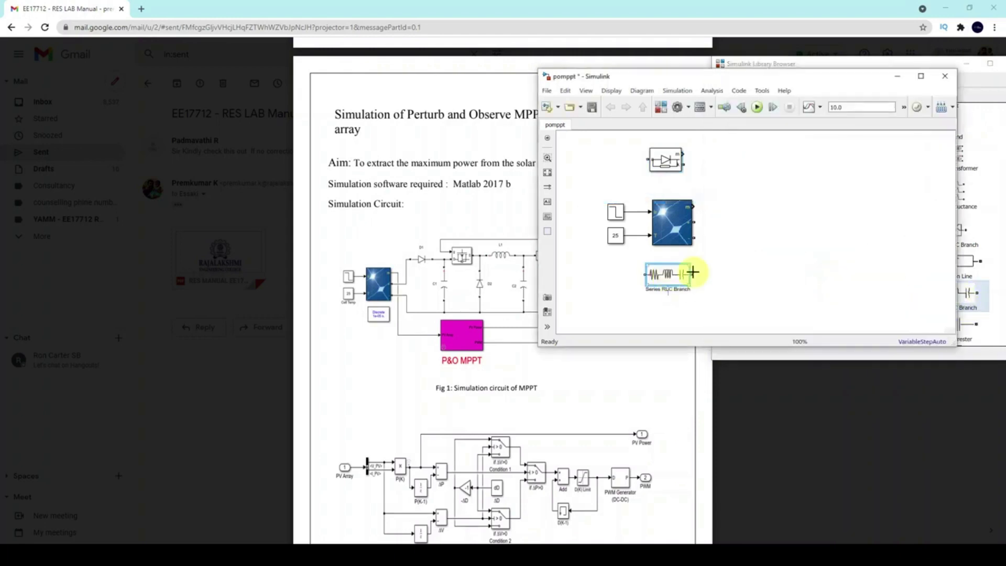
- Add a Mosfet block from the Power Electronics library to the pomppt model
left_click_drag(567, 80, 599, 90)
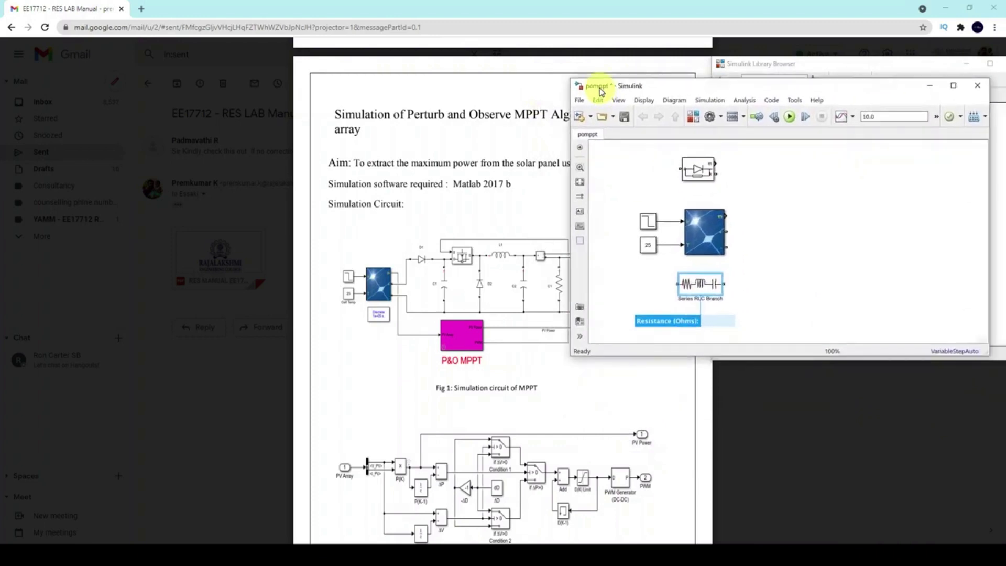
left_click(766, 74)
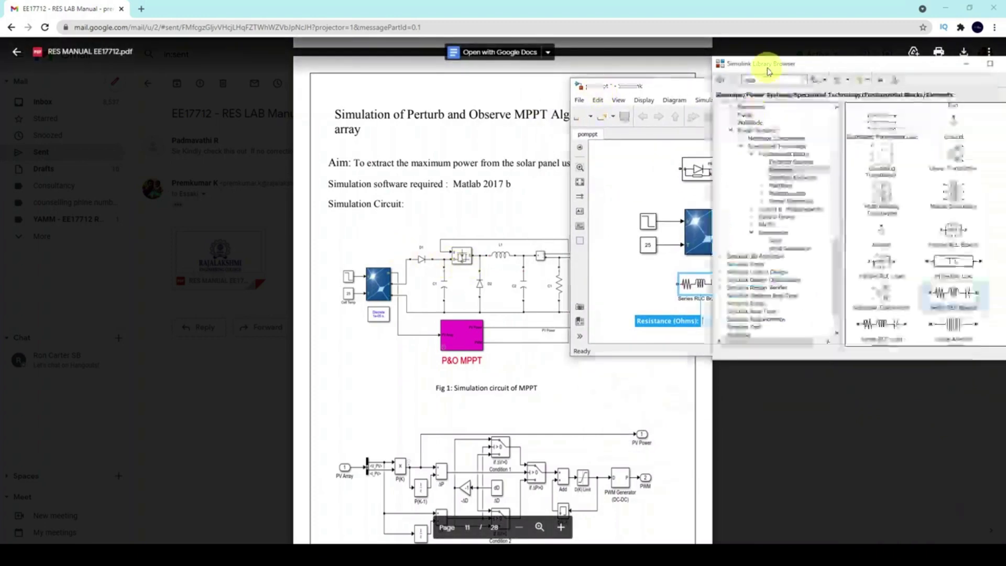
left_click(788, 203)
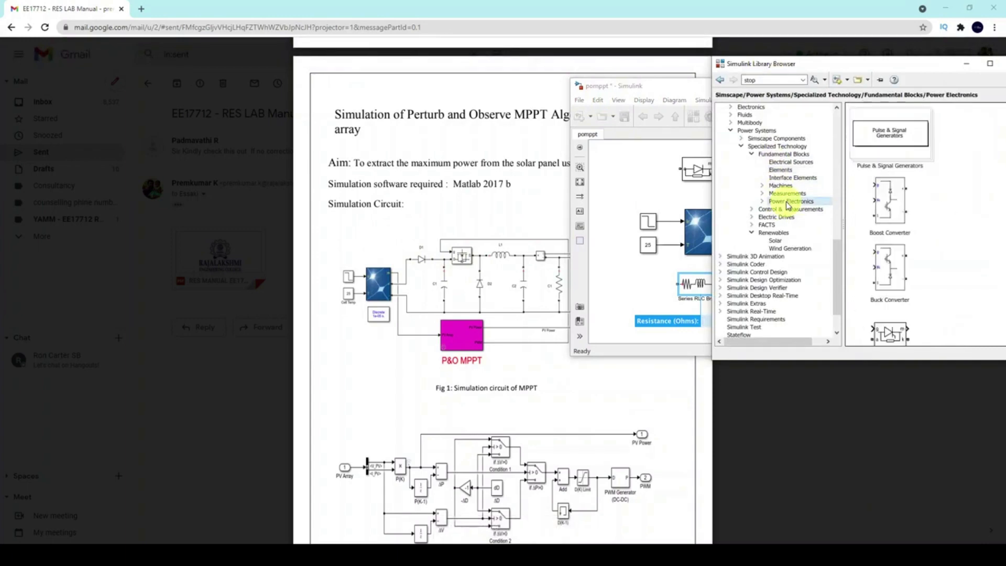
scroll(900, 231, "down", 3)
scroll(901, 231, "down", 10)
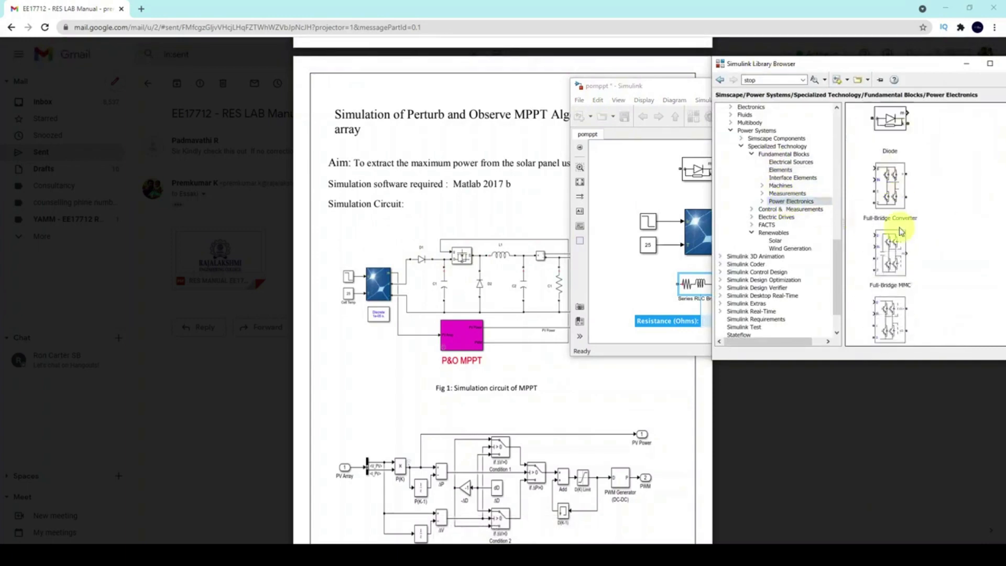
scroll(901, 232, "down", 10)
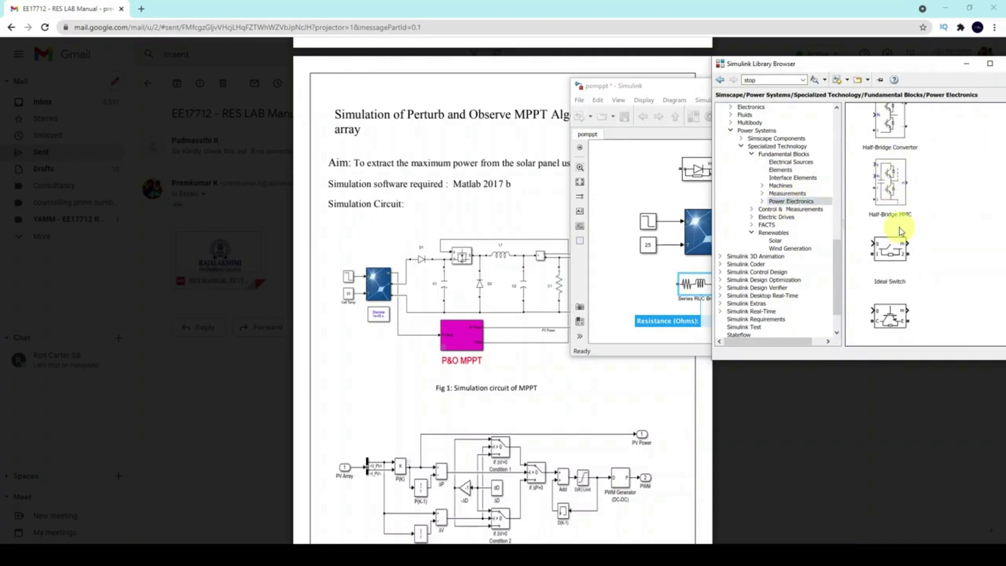
left_click_drag(891, 262, 625, 199)
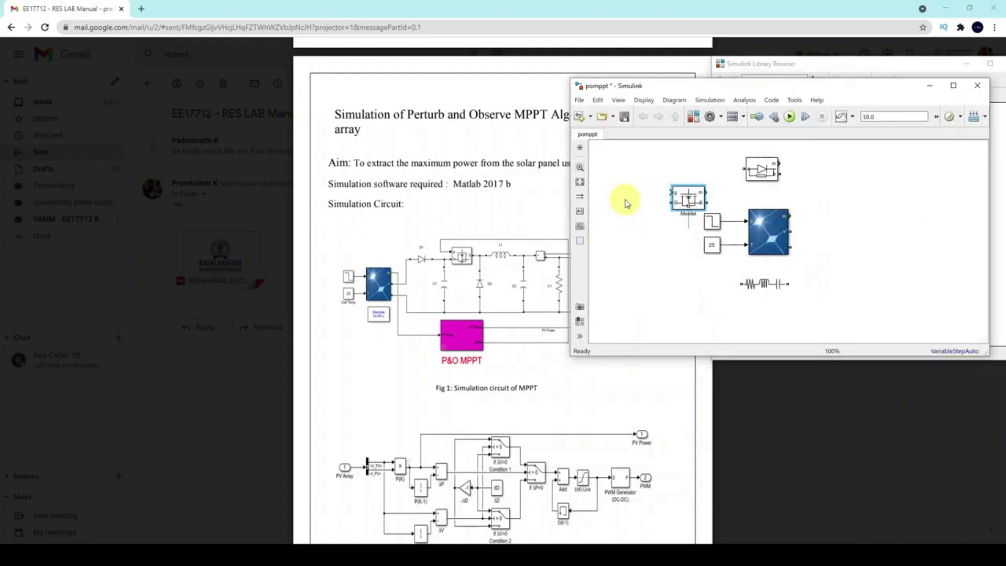
- Add a Current Measurement and a Voltage Measurement block from the Measurements library to the pomppt model
left_click_drag(638, 96, 705, 84)
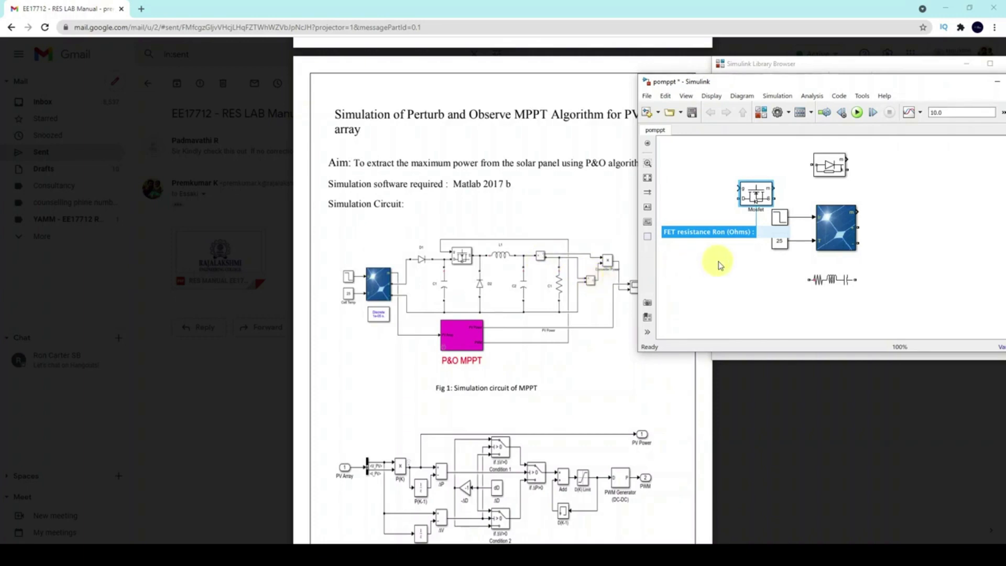
left_click(756, 65)
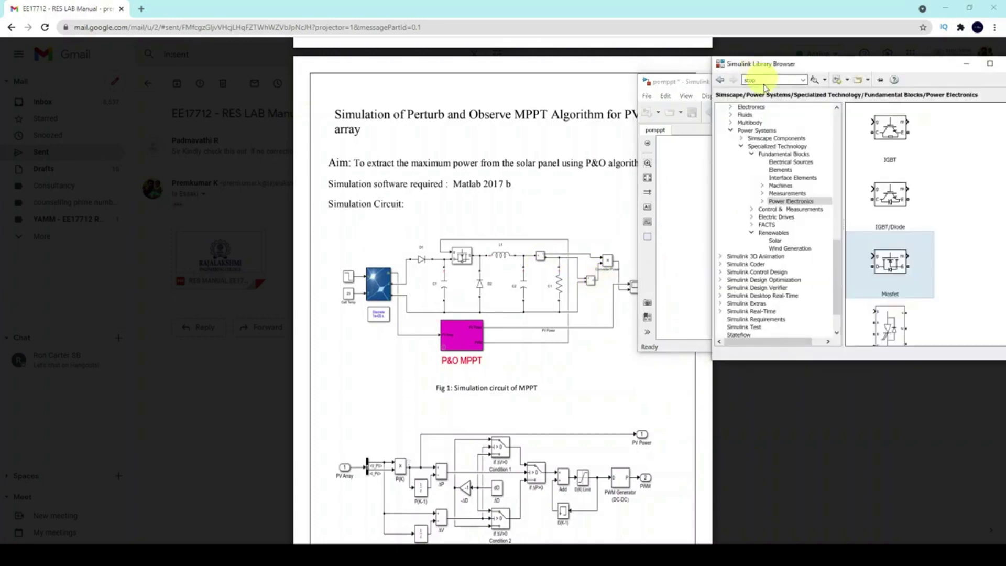
left_click(787, 193)
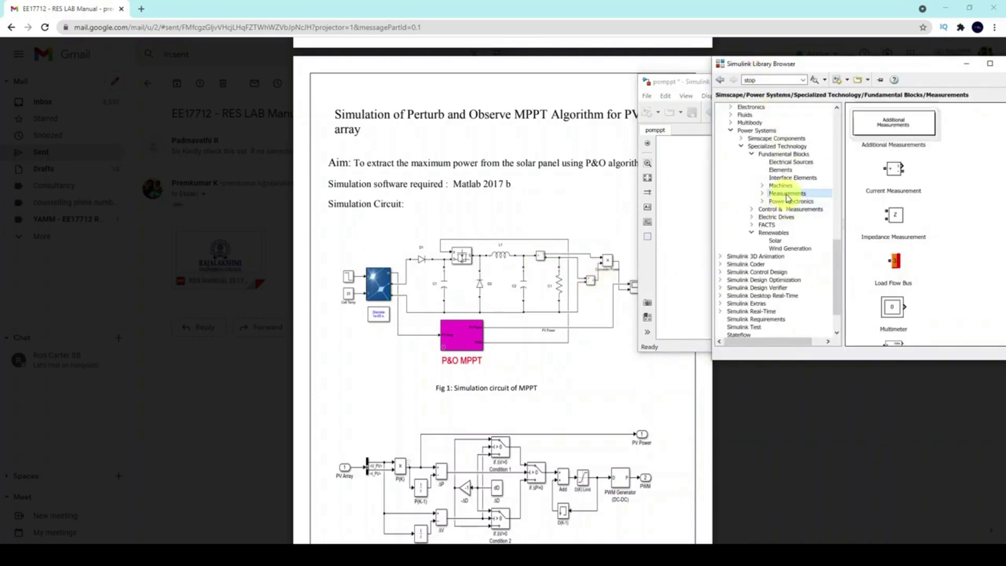
left_click_drag(893, 169, 689, 186)
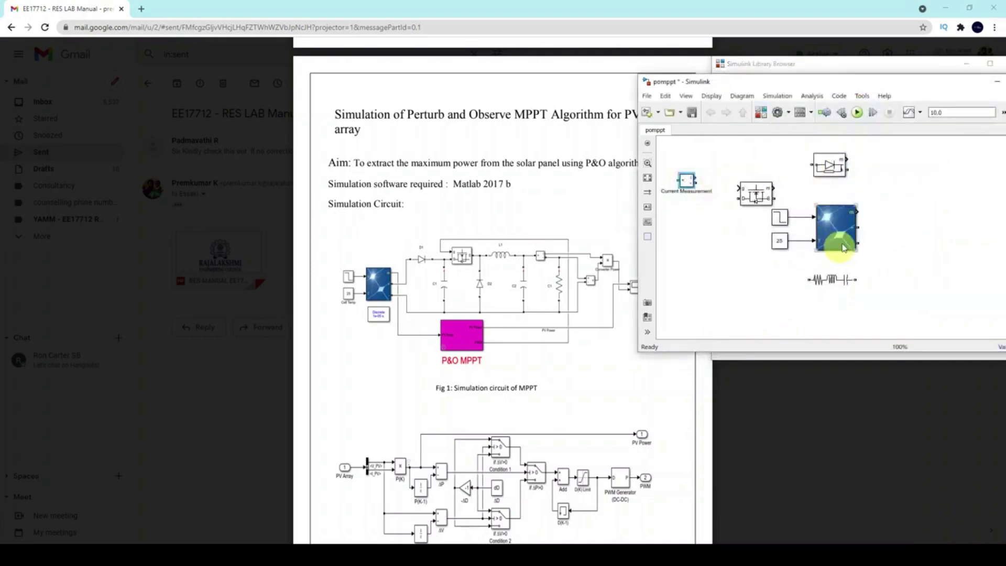
left_click(786, 65)
scroll(917, 294, "down", 3)
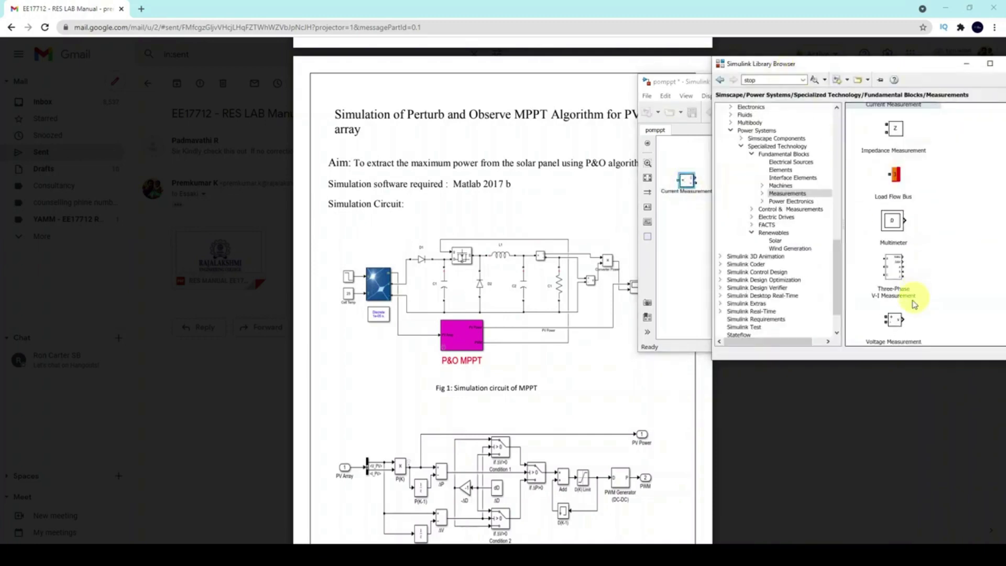
left_click_drag(901, 328, 683, 246)
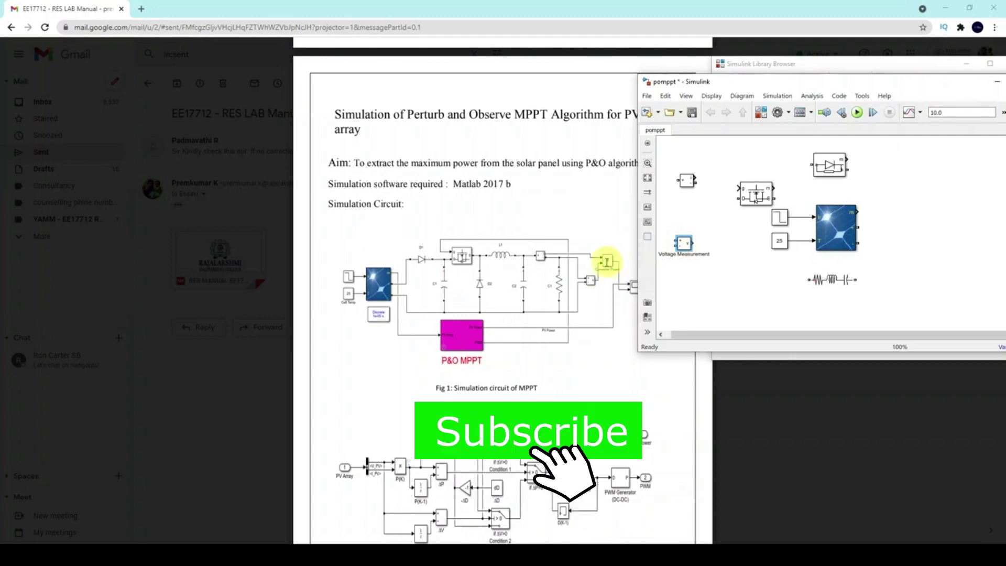
- Add a Product block from the Simulink Math Operations library between the current and voltage measurement blocks
left_click(747, 63)
left_click_drag(837, 294, 852, 142)
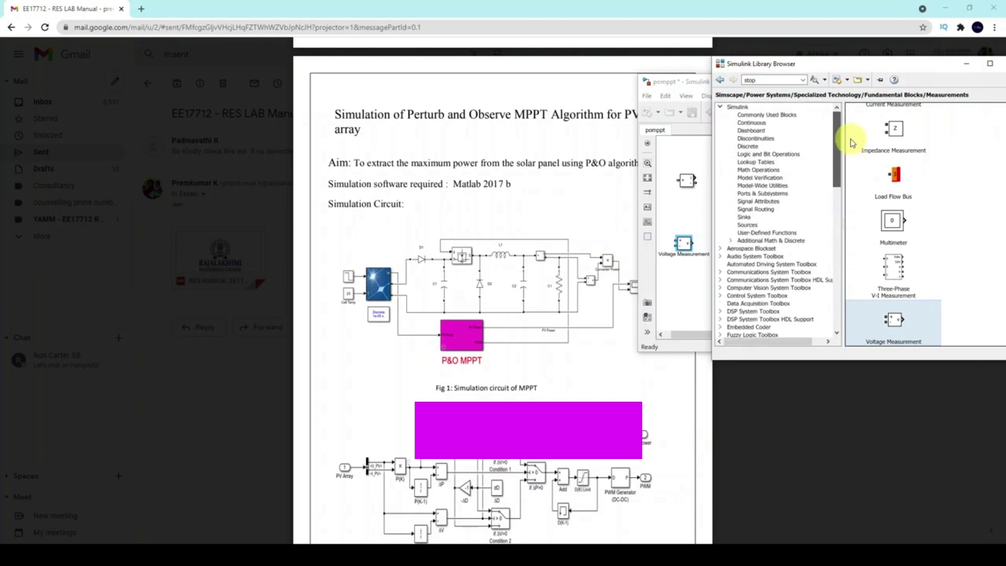
left_click(748, 171)
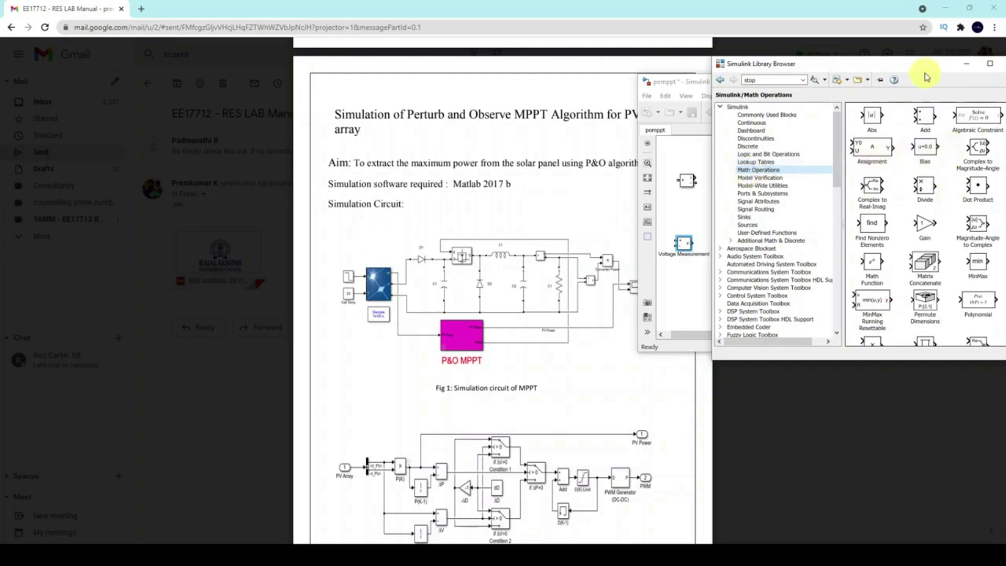
scroll(887, 263, "down", 1)
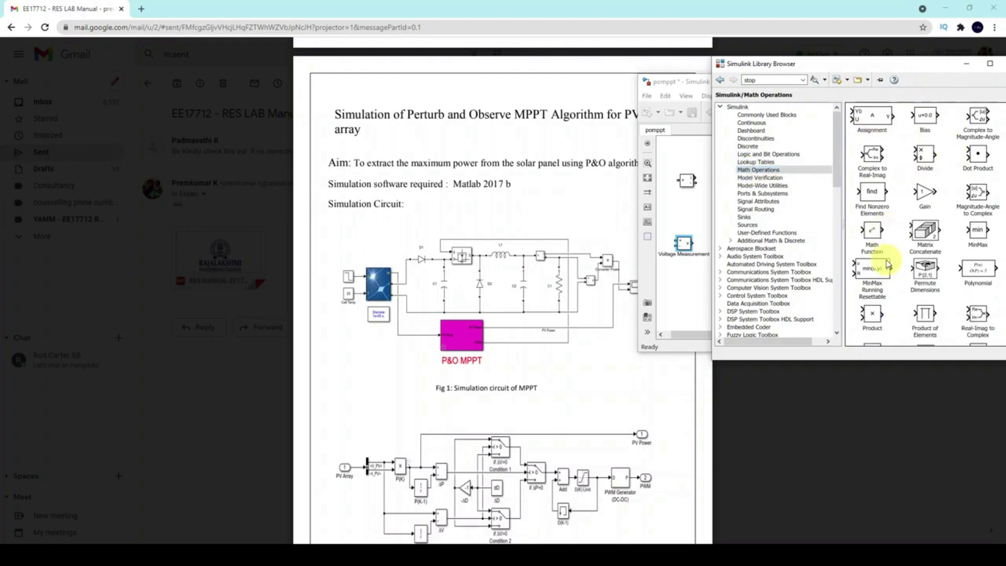
scroll(887, 263, "down", 2)
left_click_drag(872, 255, 678, 212)
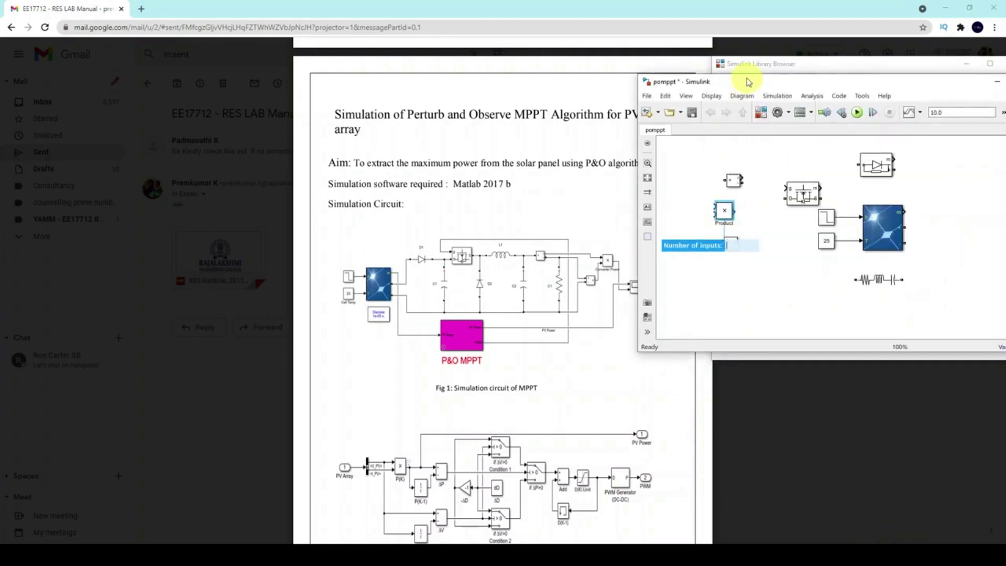
- Add a Scope from the Simulink Sinks library beside the Product block and move the model window over the manual
left_click_drag(696, 78, 719, 78)
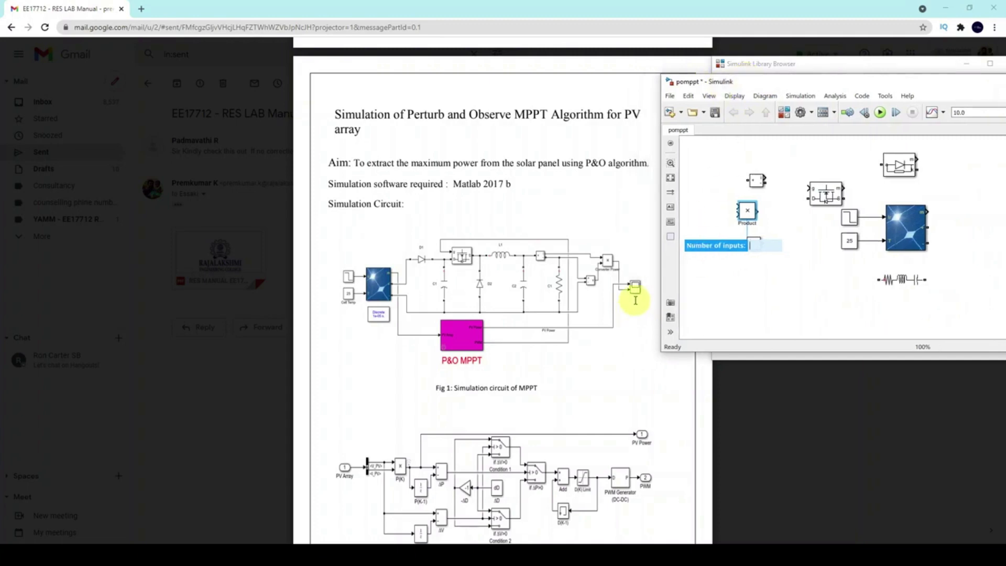
left_click(763, 74)
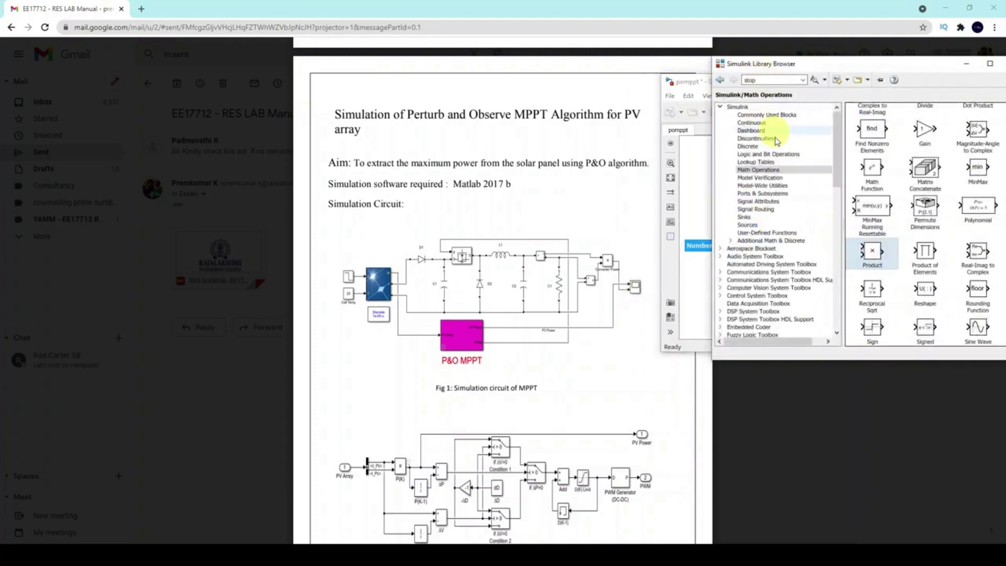
left_click(744, 217)
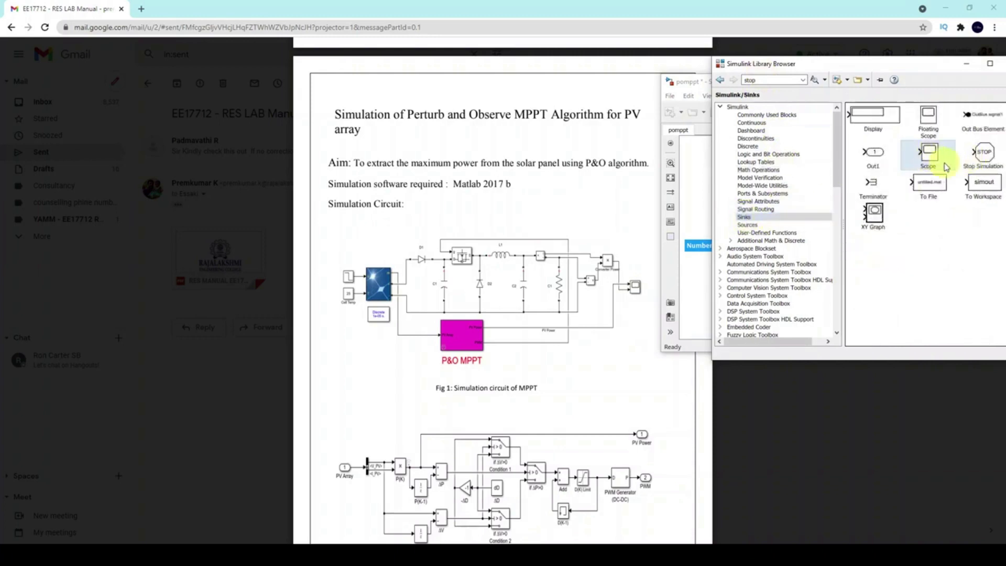
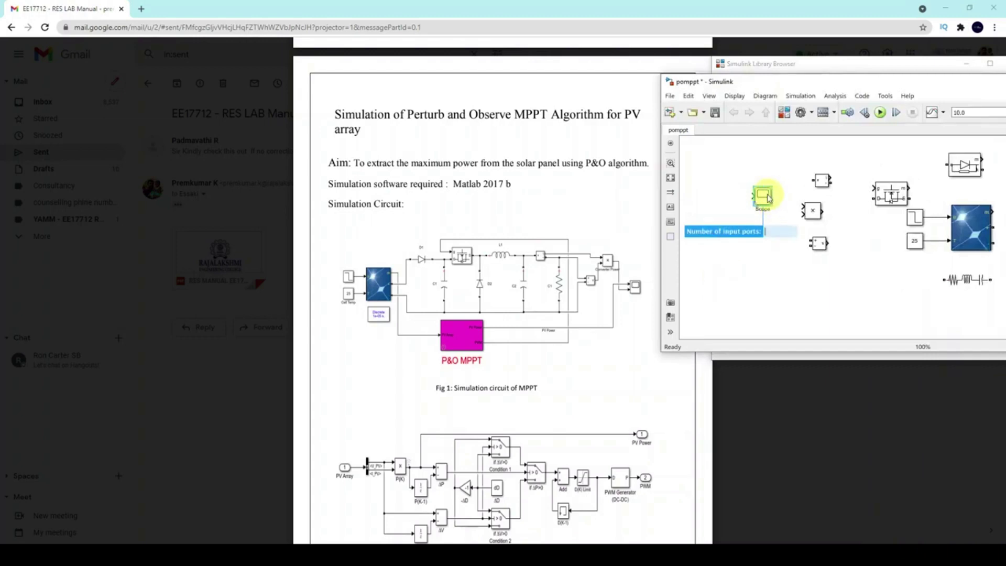
left_click_drag(762, 196, 770, 209)
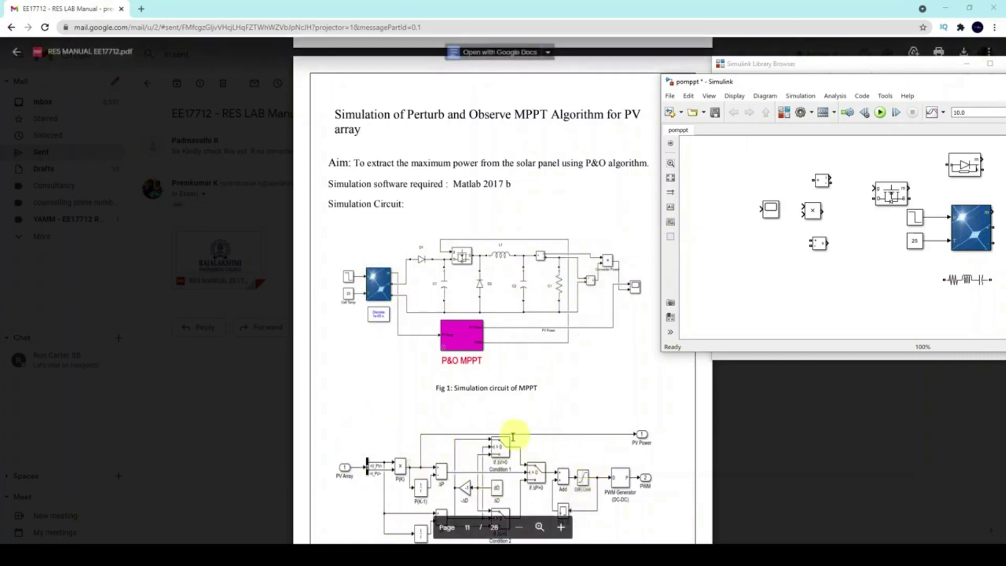
left_click_drag(743, 85, 429, 99)
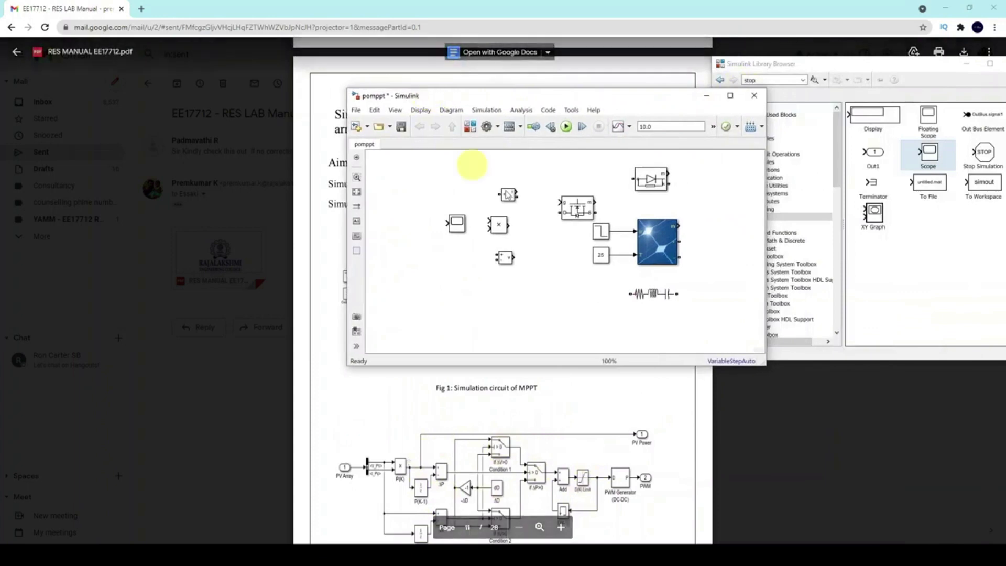
- Rearrange the blocks so the diode connects to the PV array's positive output and the Mosfet, measurement, Product and Scope blocks stand clear
left_click(658, 257)
left_click_drag(576, 207, 707, 197)
left_click_drag(573, 212, 674, 297)
left_click_drag(655, 251, 467, 298)
left_click_drag(433, 199, 709, 274)
left_click_drag(505, 258, 665, 323)
left_click_drag(658, 187, 535, 298)
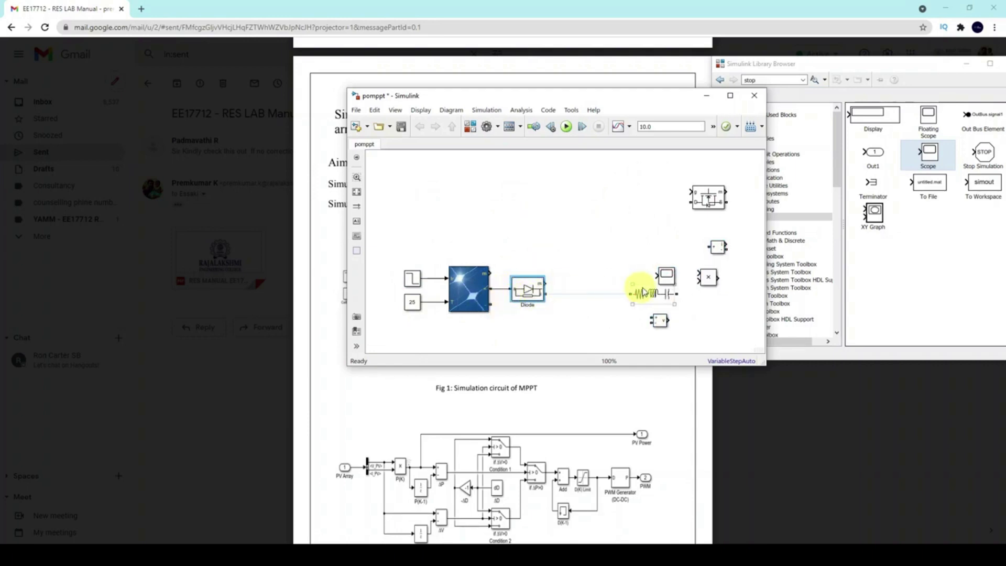
- Rotate the Series RLC Branch to vertical beyond the diode and wire its upper end to the diode's output
left_click_drag(645, 294, 607, 301)
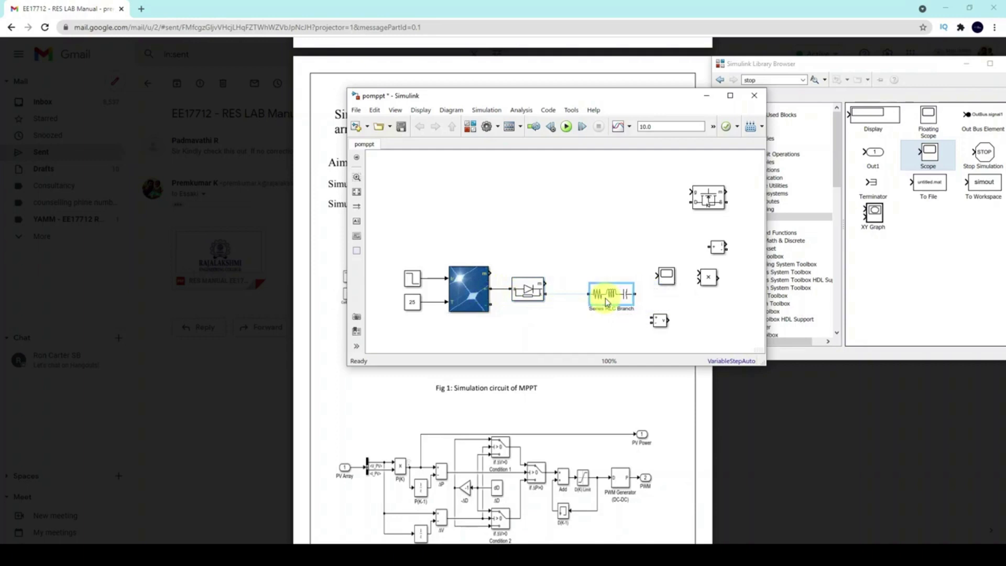
key("ctrl+r")
left_click_drag(608, 301, 579, 327)
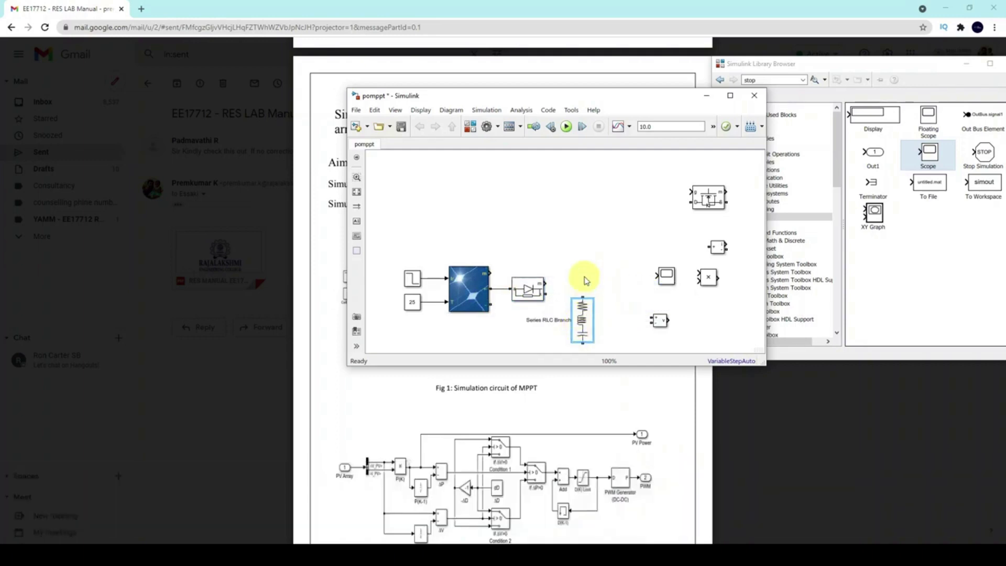
left_click_drag(570, 294, 543, 289)
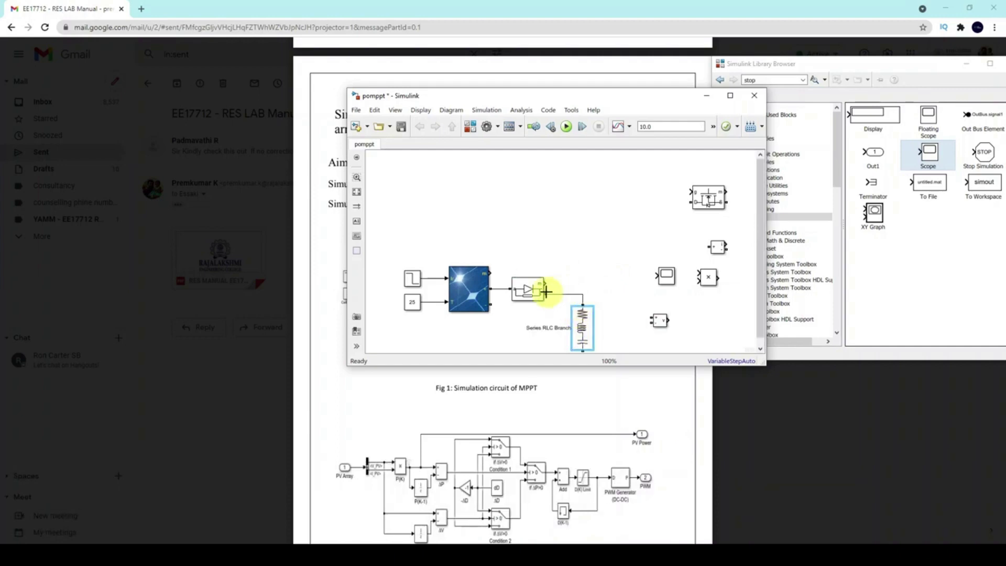
- Maximize the model window, wire the RLC branch's lower end to the PV array's negative terminal, and lower the return line and branch
left_click(730, 95)
left_click(291, 275)
left_click_drag(226, 272, 143, 212)
left_click(167, 260)
left_click_drag(164, 256, 166, 269)
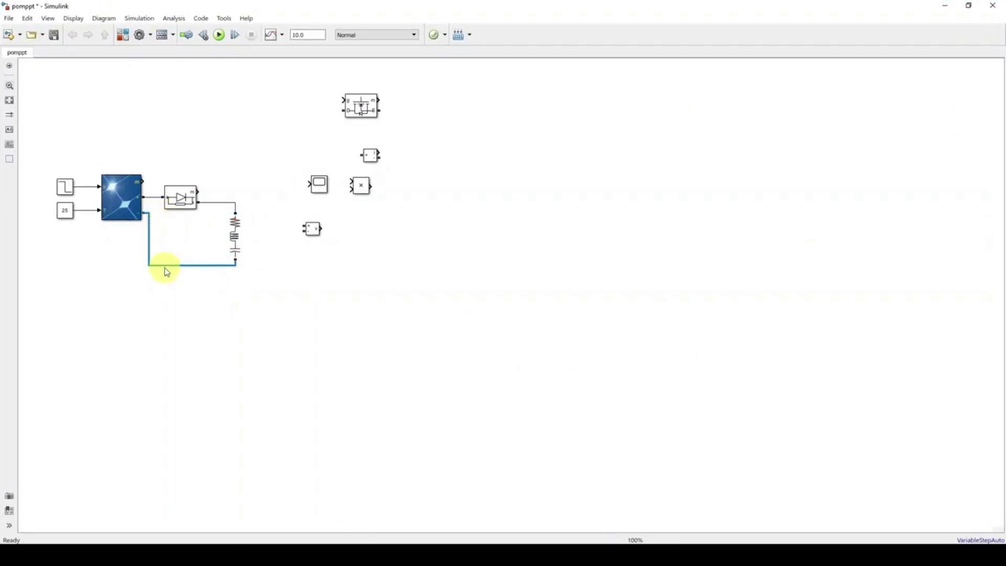
left_click(233, 233)
left_click_drag(234, 236, 236, 245)
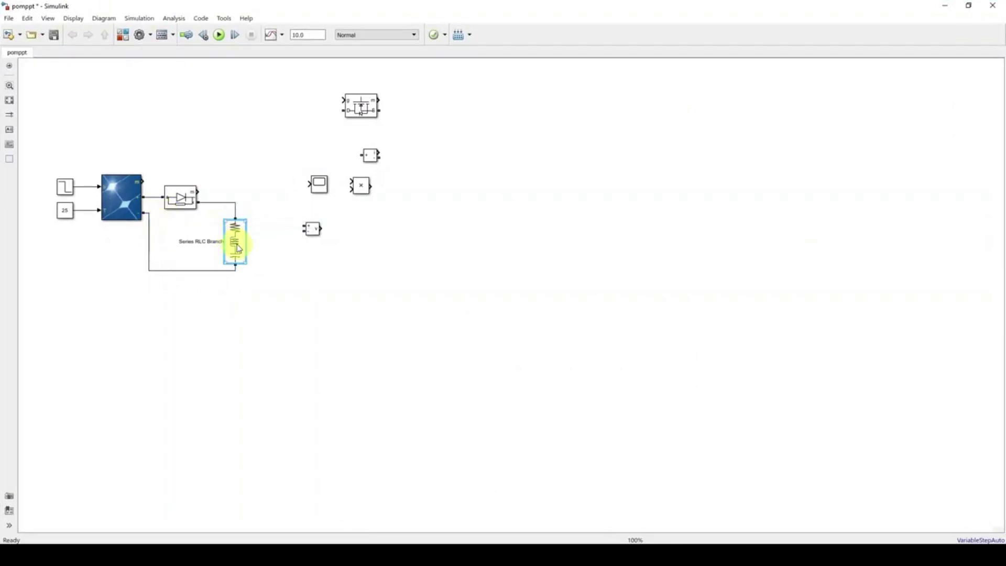
- Set the branch type of the vertical Series RLC Branch to C
double_click(237, 248)
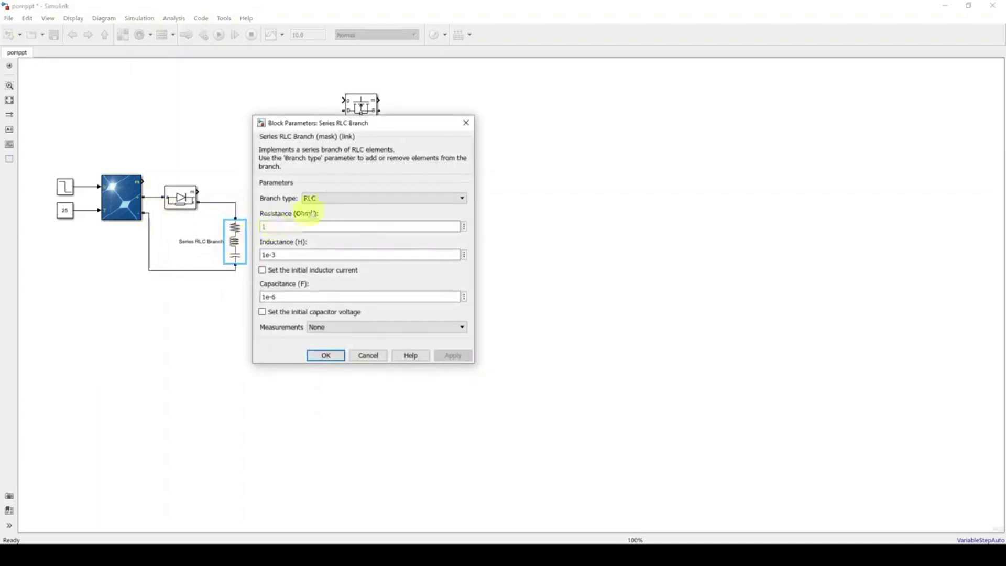
left_click(321, 198)
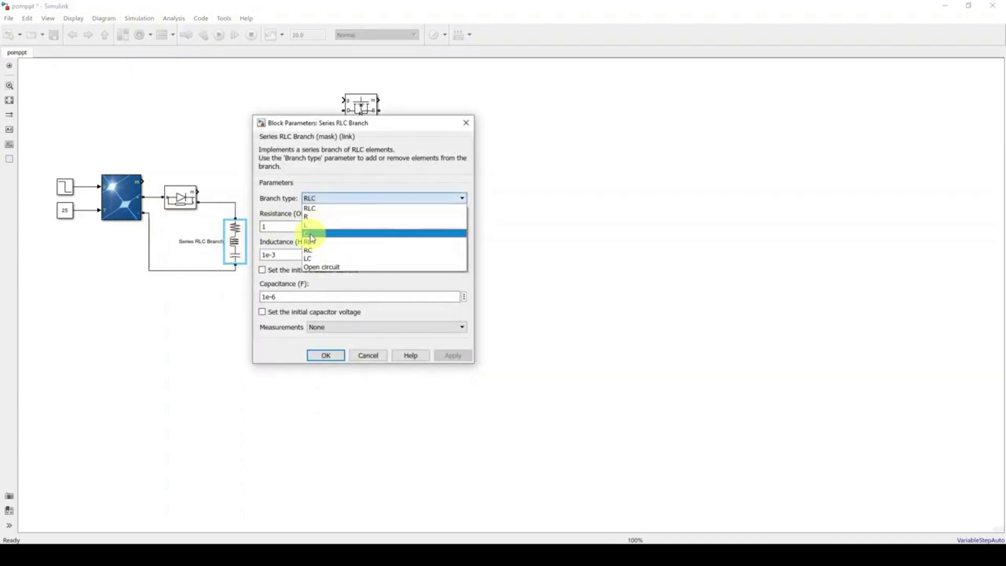
left_click(312, 234)
left_click(325, 285)
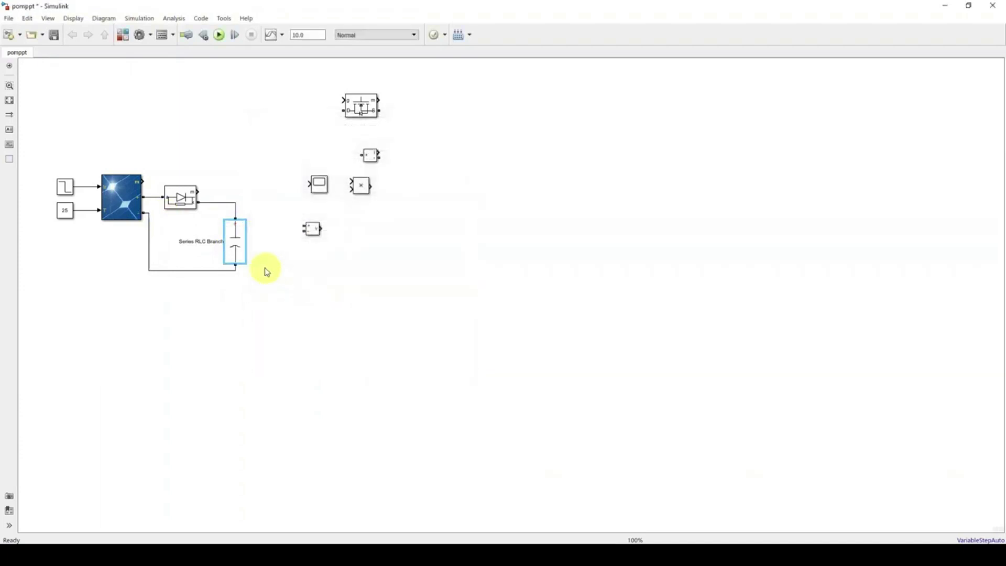
double_click(235, 253)
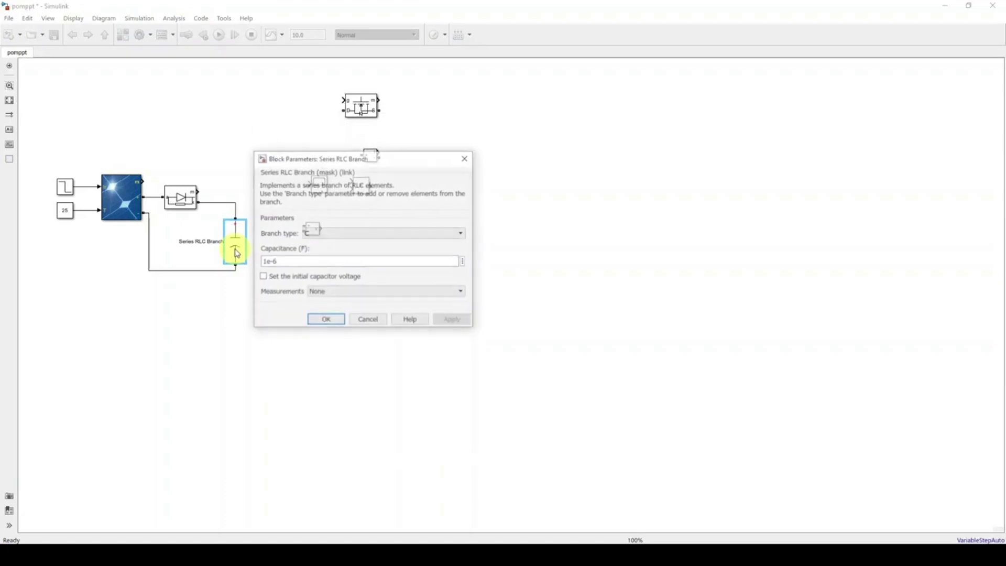
left_click(312, 234)
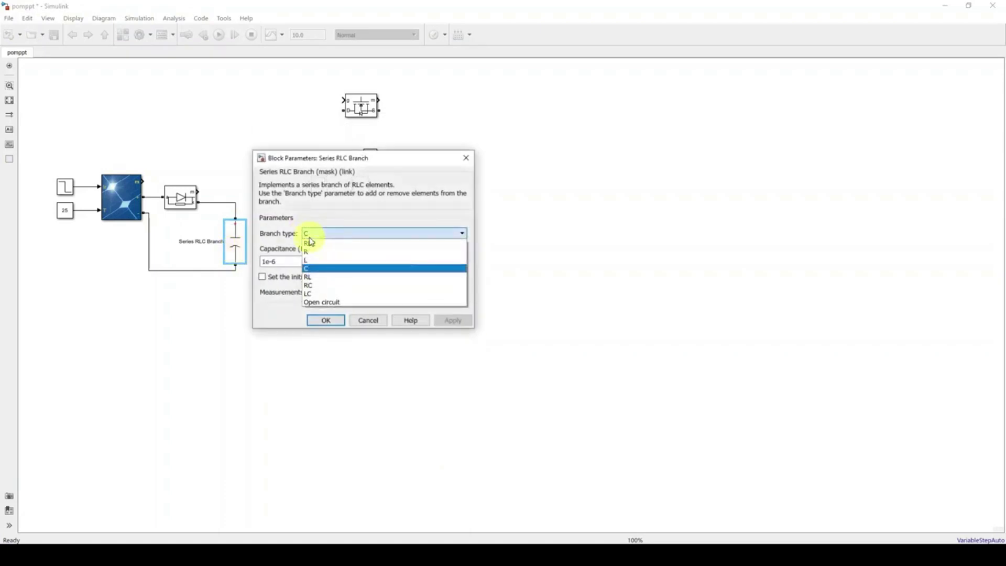
left_click(314, 269)
left_click(325, 321)
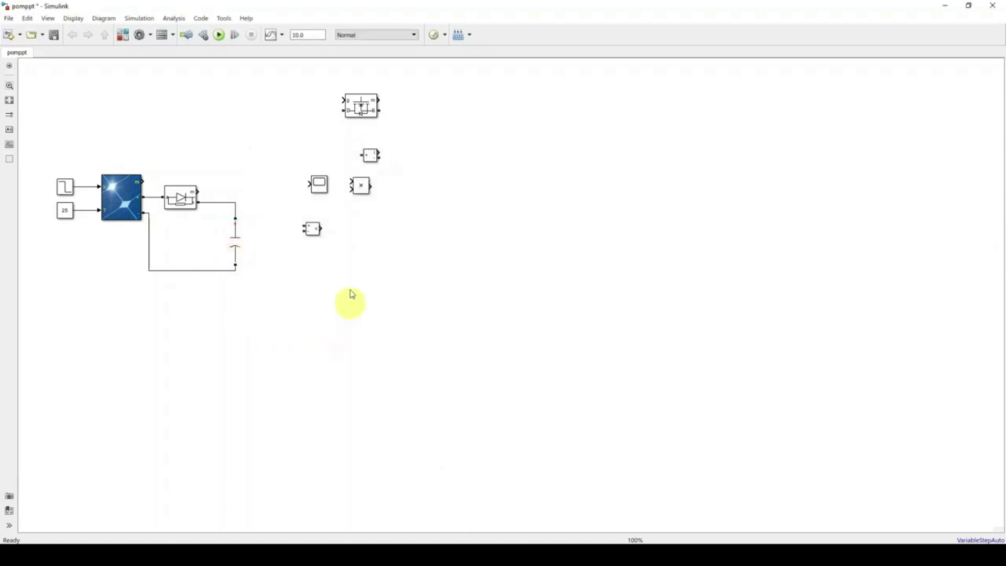
- Move the measurement, Product and Scope blocks aside and wire the Mosfet in line after the diode and input capacitor node
left_click_drag(297, 143, 436, 258)
left_click_drag(373, 161, 559, 162)
mouse_move(361, 106)
left_mouse_down()
mouse_move(284, 202)
mouse_move(236, 202)
left_mouse_up()
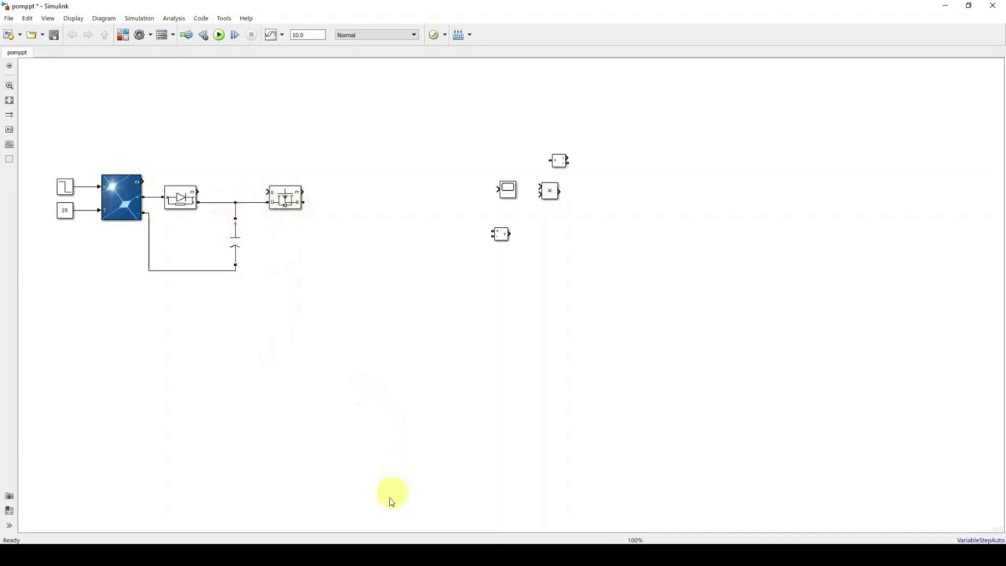
- Following the manual circuit, copy the diode, rotate it to point upward, and wire it between the Mosfet output and the return line
left_click(375, 545)
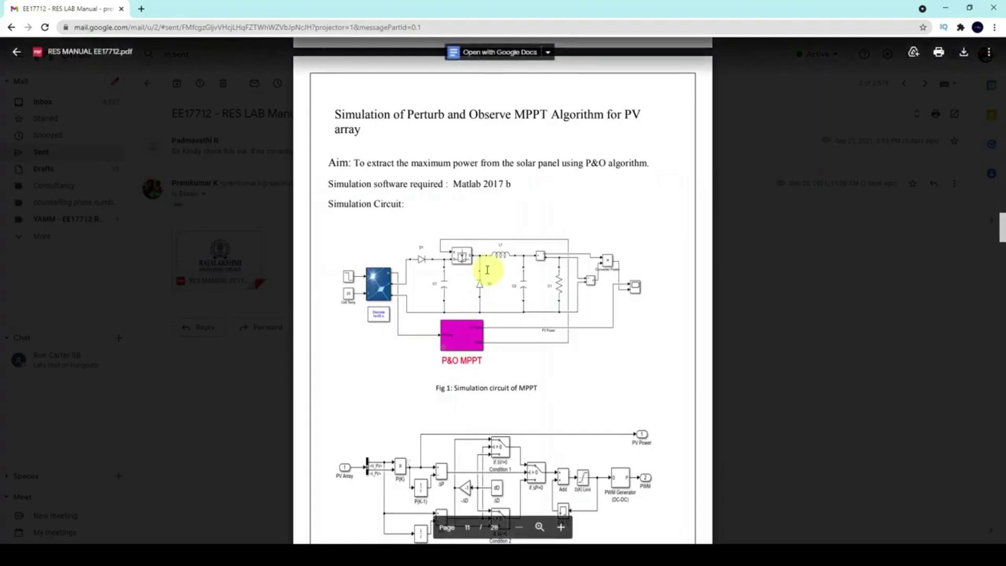
left_click(379, 544)
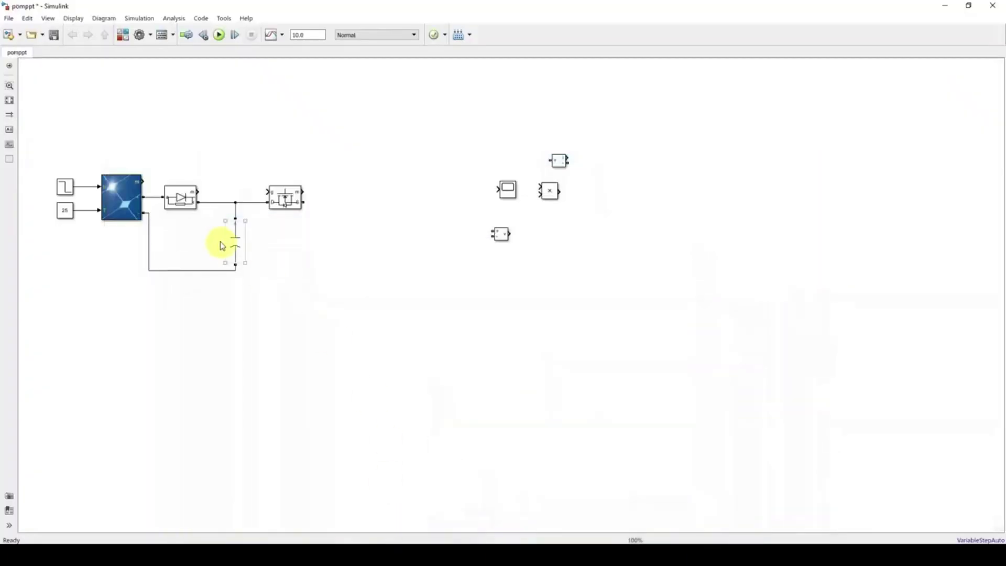
key("ctrl+c")
key("ctrl+v")
left_click_drag(198, 218, 322, 263)
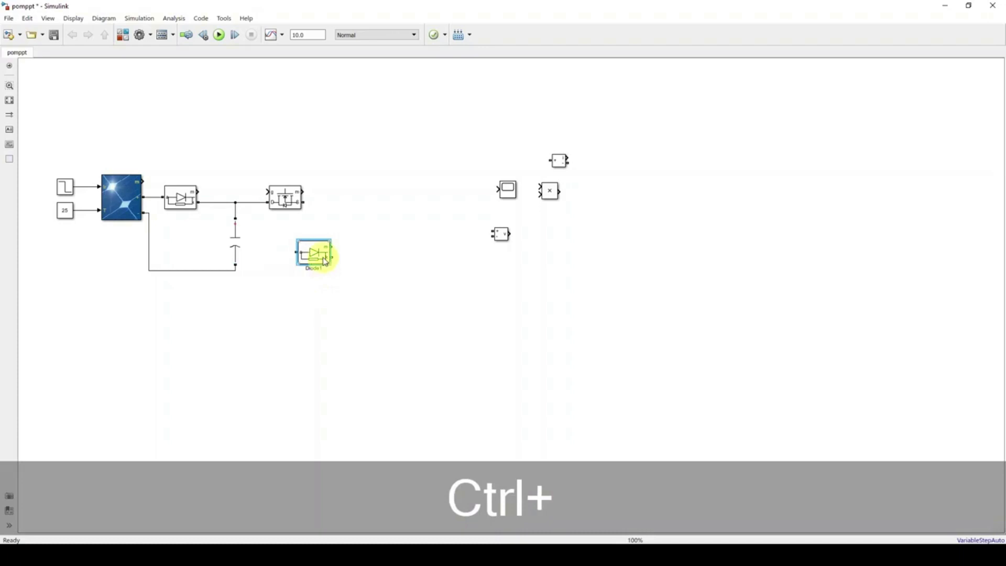
key("ctrl+r")
key("ctrl+r")
key("ctrl+r")
left_click_drag(323, 257, 335, 246)
left_click(347, 216)
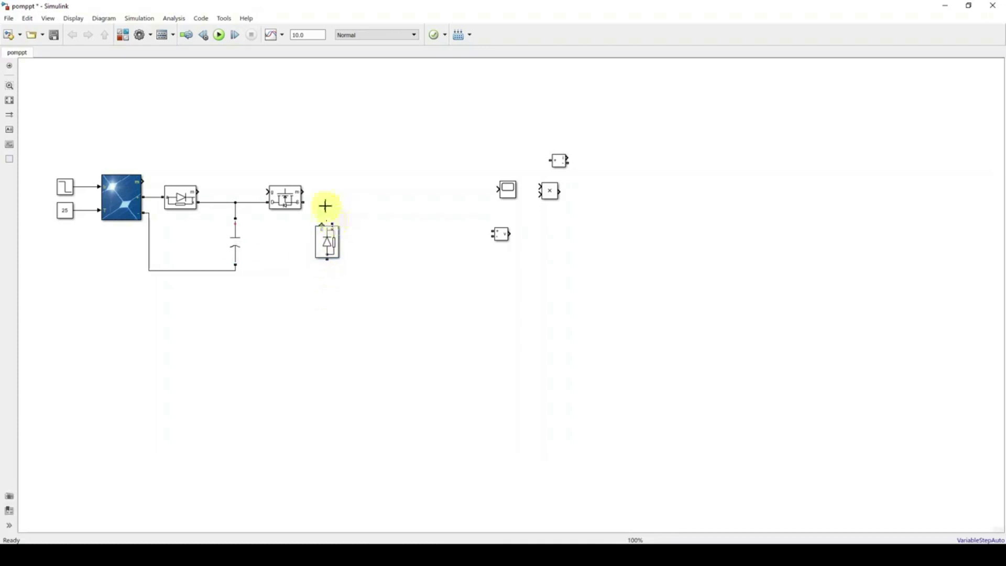
mouse_move(328, 248)
left_mouse_down()
mouse_move(330, 237)
mouse_move(262, 279)
mouse_move(236, 270)
left_mouse_up()
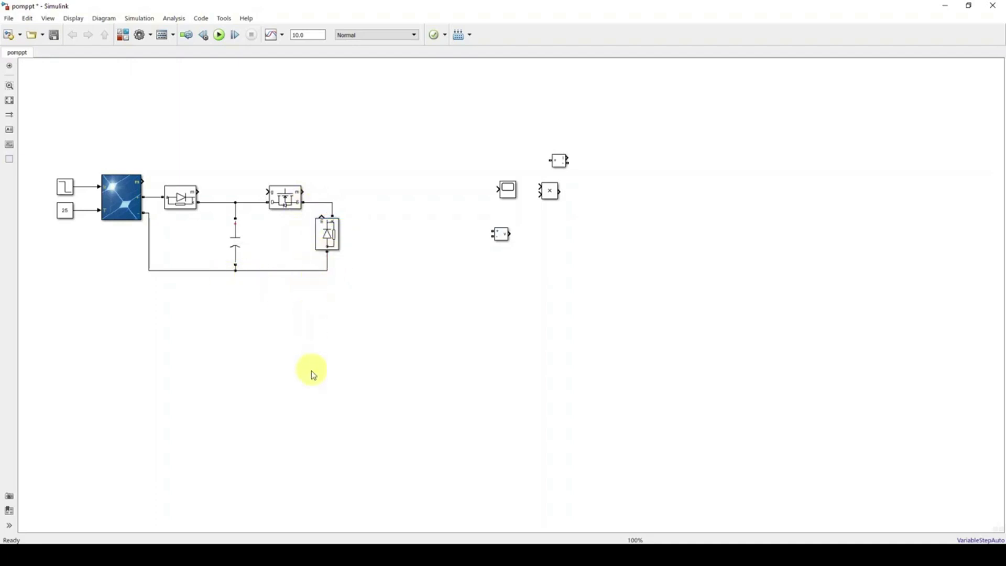
- Following the manual circuit, copy the input capacitor branch and place it horizontally in series after the Mosfet and freewheeling diode node
left_click(381, 540)
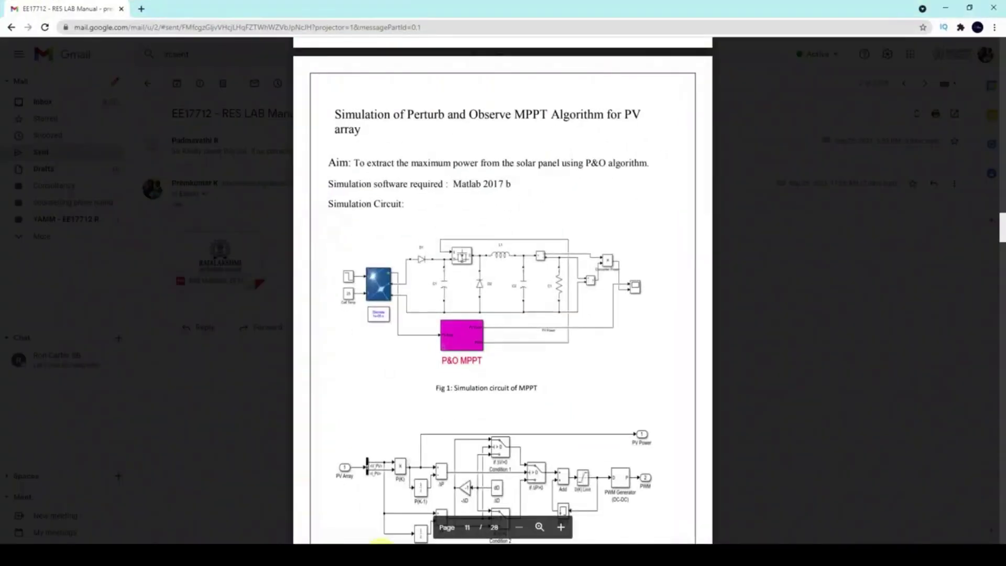
left_click(382, 540)
left_click(238, 243)
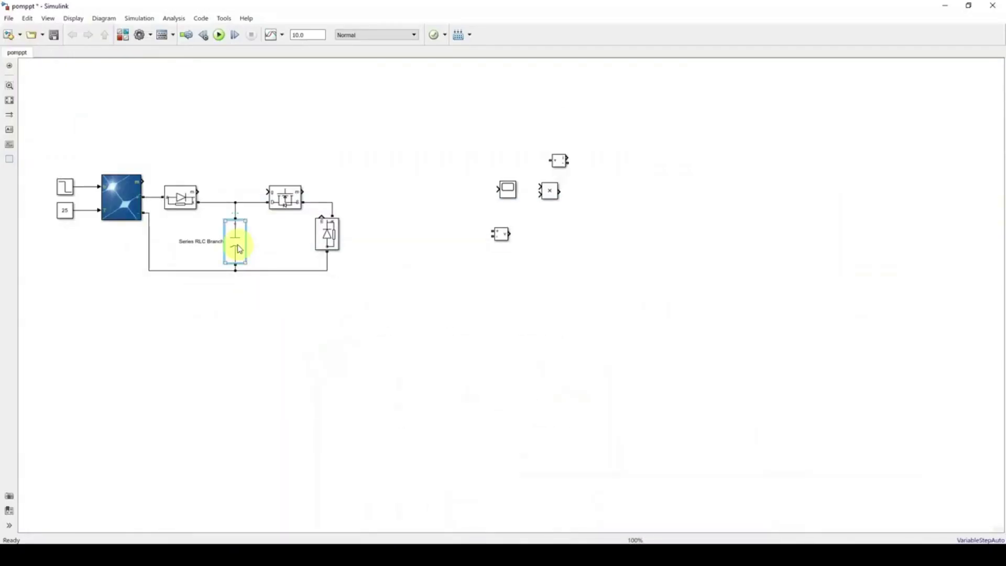
key("ctrl+c")
key("ctrl+v")
left_click_drag(274, 242, 383, 208)
key("ctrl+r")
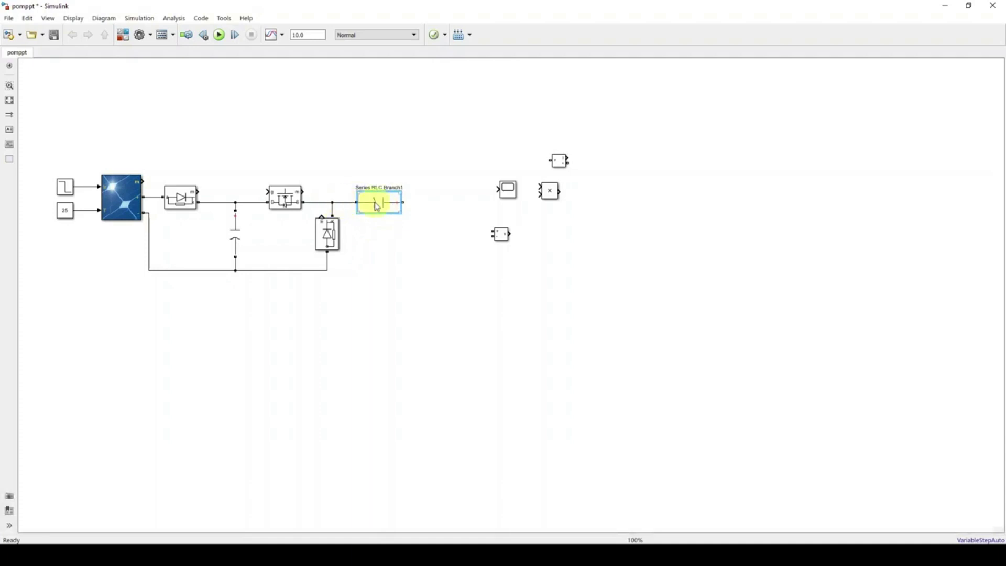
- Add another copy of the input capacitor and wire it between the series branch's output and the return line
left_click(237, 247)
key("ctrl+c")
key("ctrl+v")
left_click_drag(242, 248, 403, 203)
left_click_drag(409, 273, 326, 270)
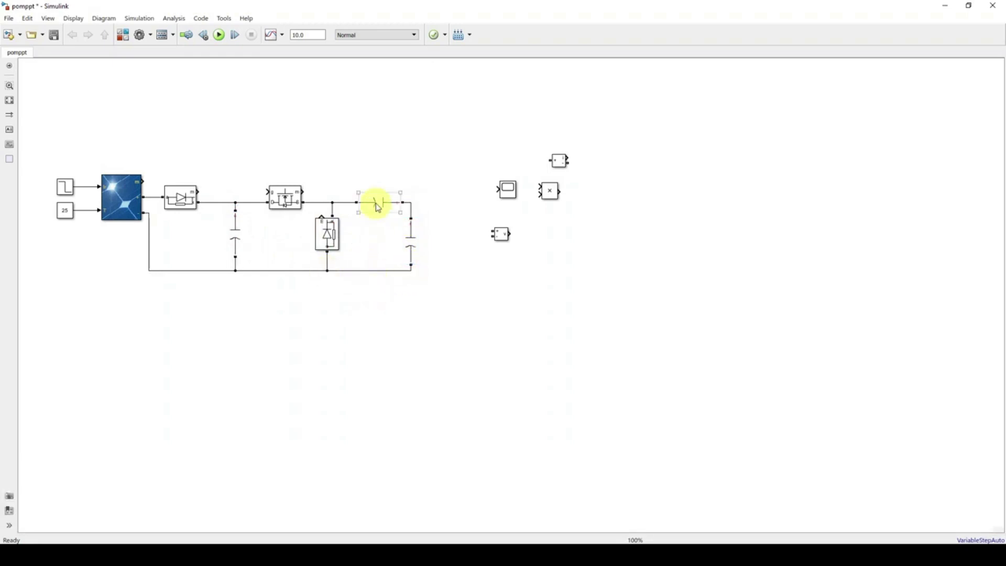
- Set the branch type of the horizontal series branch to L
double_click(378, 205)
left_click(463, 194)
left_click(468, 221)
left_click(479, 280)
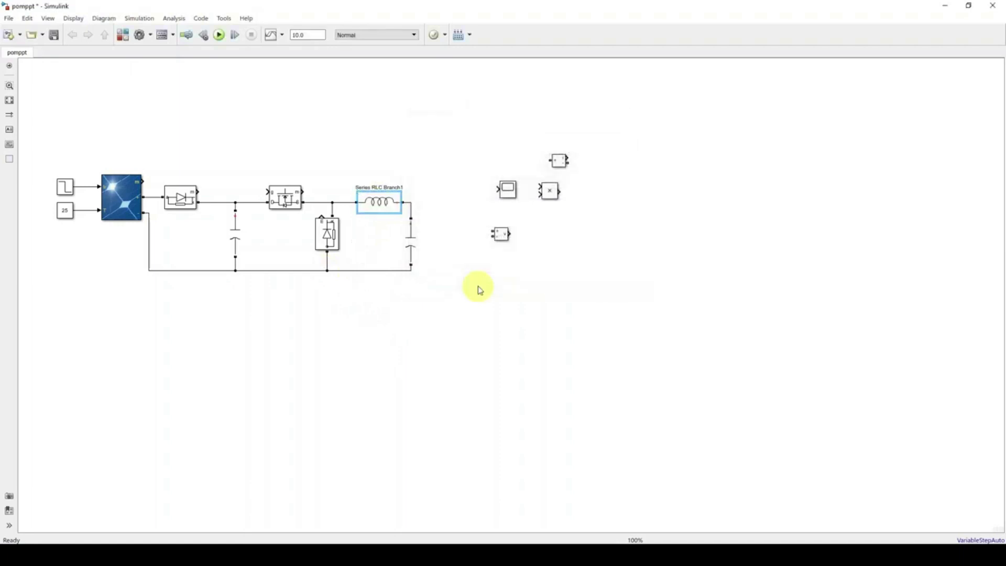
- Move the measurement, Product and Scope blocks farther away and place a copy of the output capacitor beside the original as the load branch
left_click_drag(483, 149, 625, 294)
left_click_drag(556, 202, 674, 204)
left_click(419, 247)
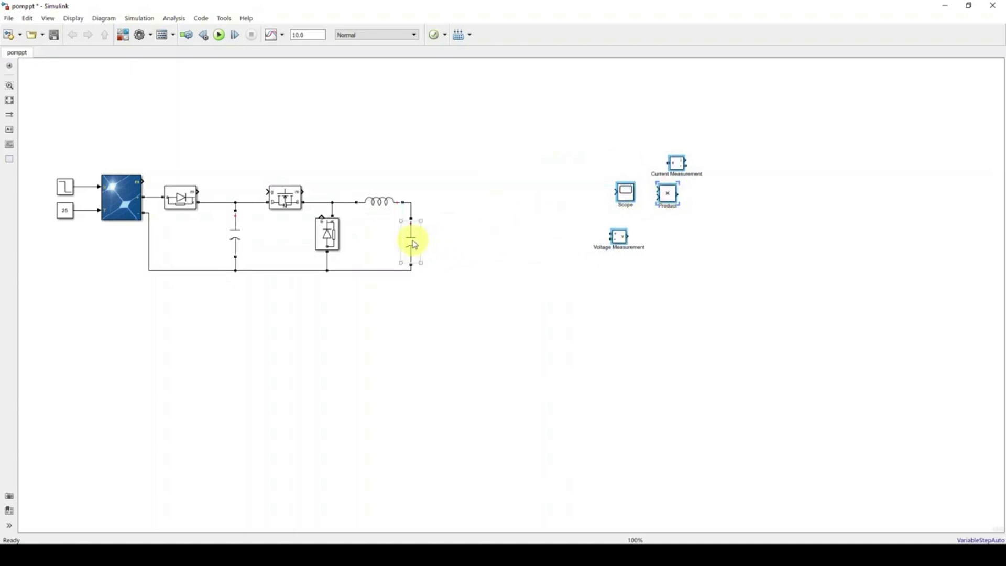
key("ctrl+c")
key("ctrl+v")
left_click_drag(426, 252, 494, 239)
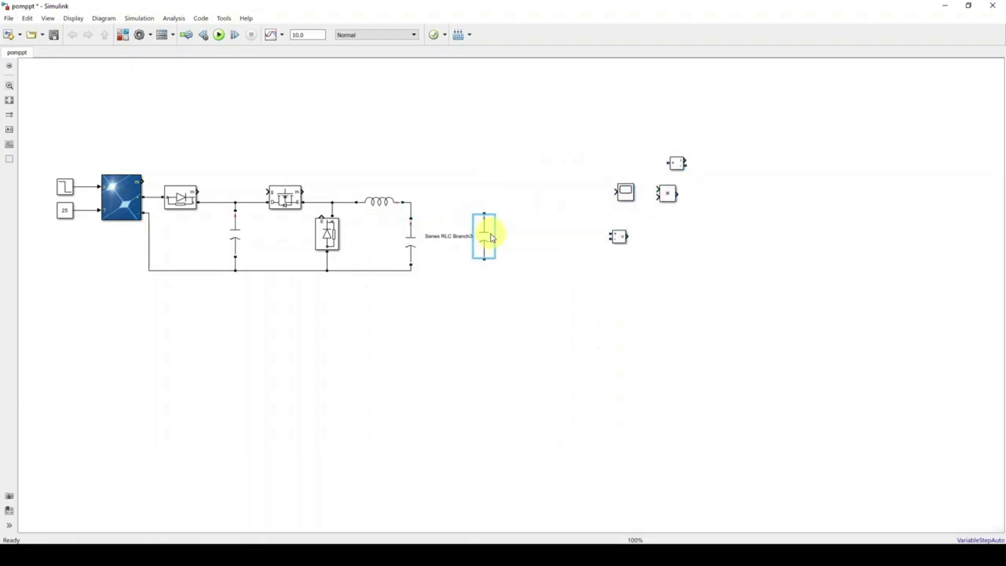
- Insert the Current Measurement block between the inductor output and the load branch, and wire the load branch to the return line
left_click_drag(666, 167, 439, 206)
left_click(457, 217)
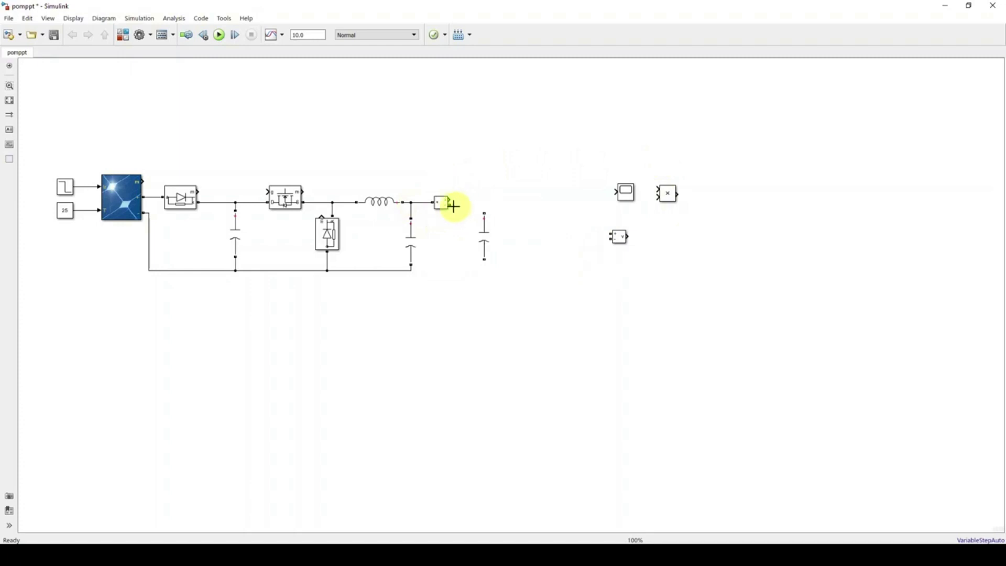
left_click_drag(456, 207, 484, 213)
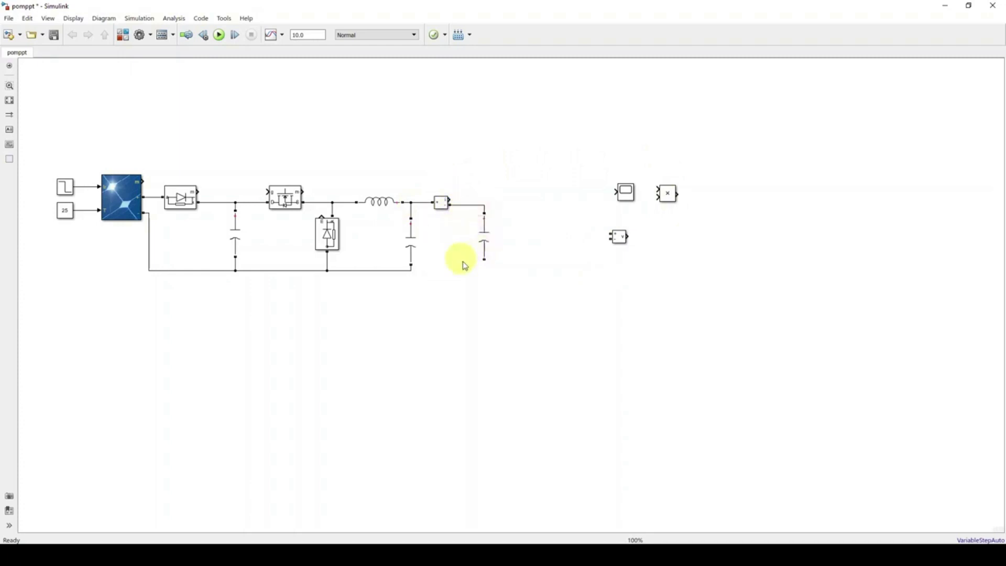
left_click_drag(480, 262, 412, 273)
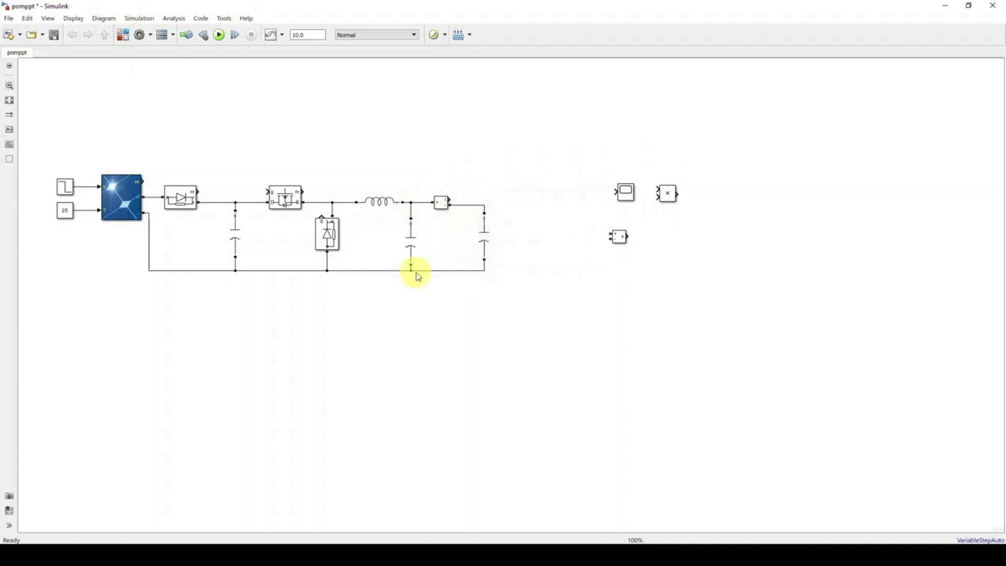
- Set the branch type of the load branch to R
double_click(482, 242)
left_click(578, 234)
left_click(565, 252)
left_click(575, 302)
left_click(577, 303)
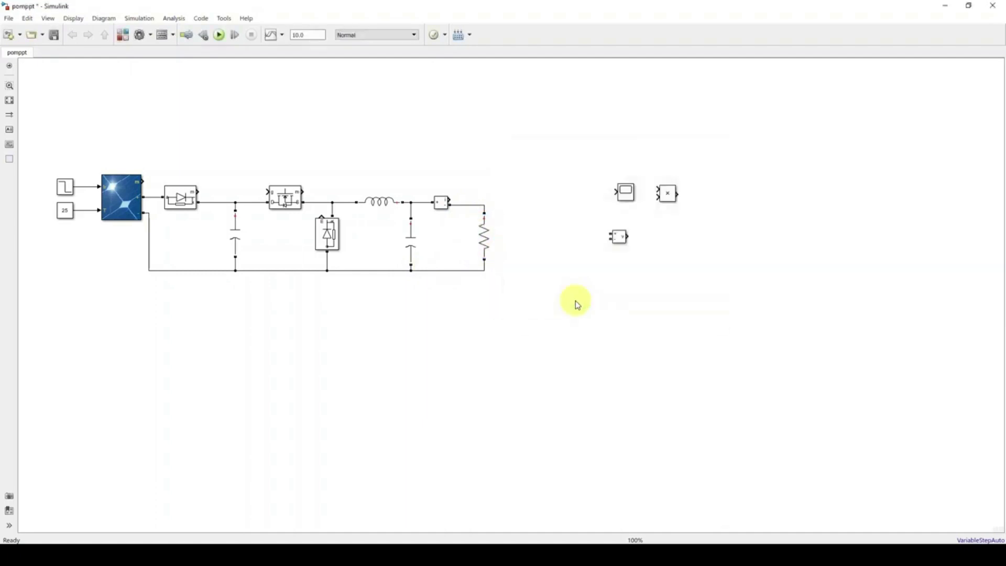
- Place the Voltage Measurement block beside the load resistor and wire its two inputs across the resistor
left_click_drag(619, 239, 485, 206)
left_click(532, 218)
left_click_drag(530, 239, 486, 270)
left_click(497, 268)
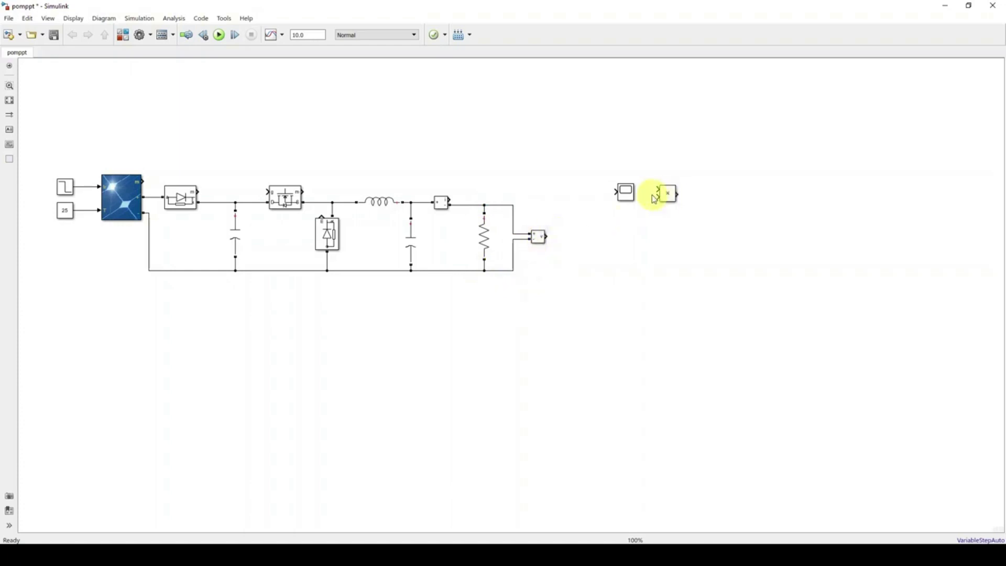
- Reposition the Product and Scope blocks, wire the current and voltage measurement outputs into the Product, and connect its output to the Scope
left_click_drag(662, 199, 662, 222)
left_click_drag(597, 205, 596, 202)
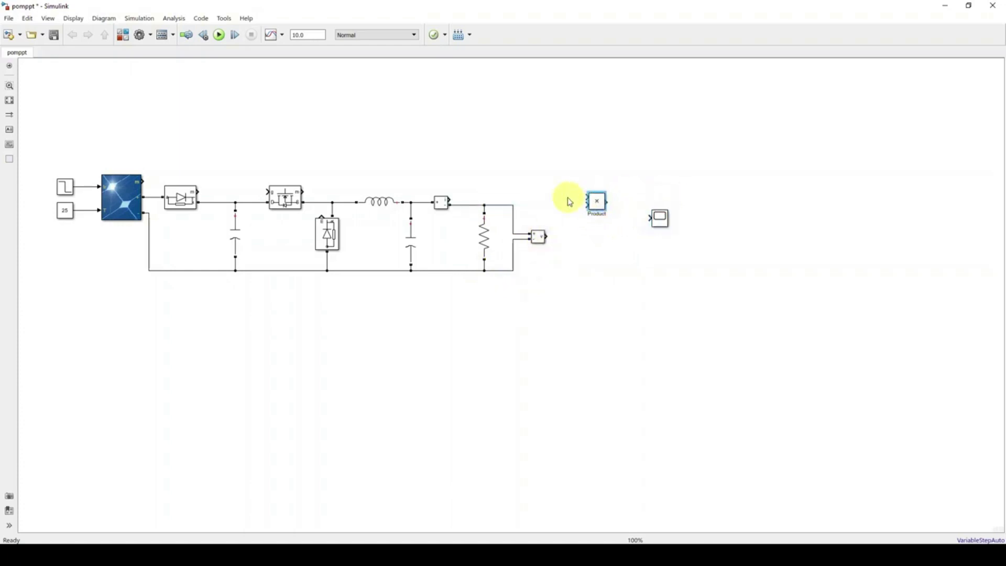
mouse_move(465, 198)
left_mouse_down()
mouse_move(587, 198)
mouse_move(650, 218)
left_mouse_up()
left_click(554, 242)
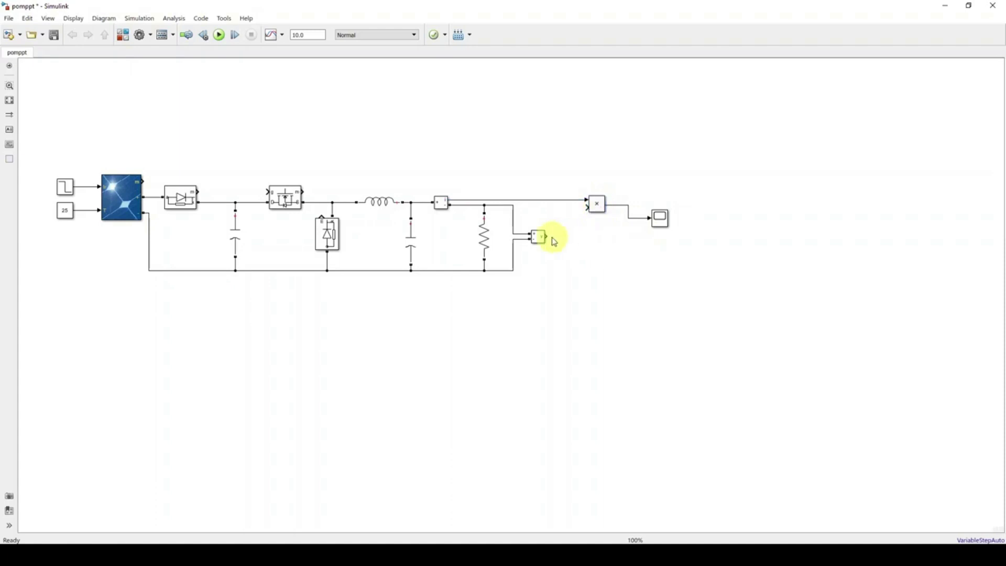
left_click_drag(546, 236, 586, 207)
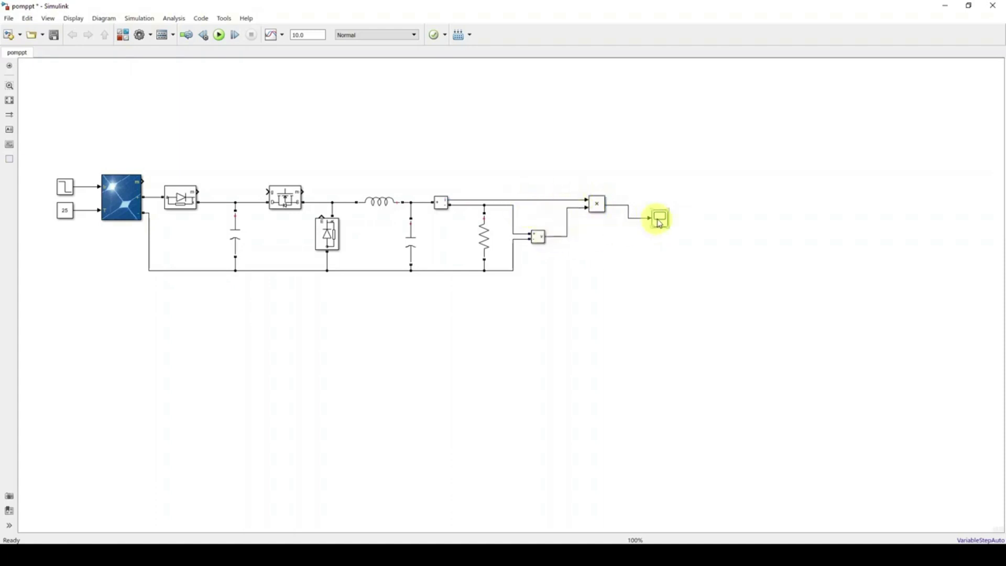
- Delete the line between the Product and Scope, and configure the Scope with 2 input ports in a two-row, single-column layout
left_click(629, 212)
key("Delete")
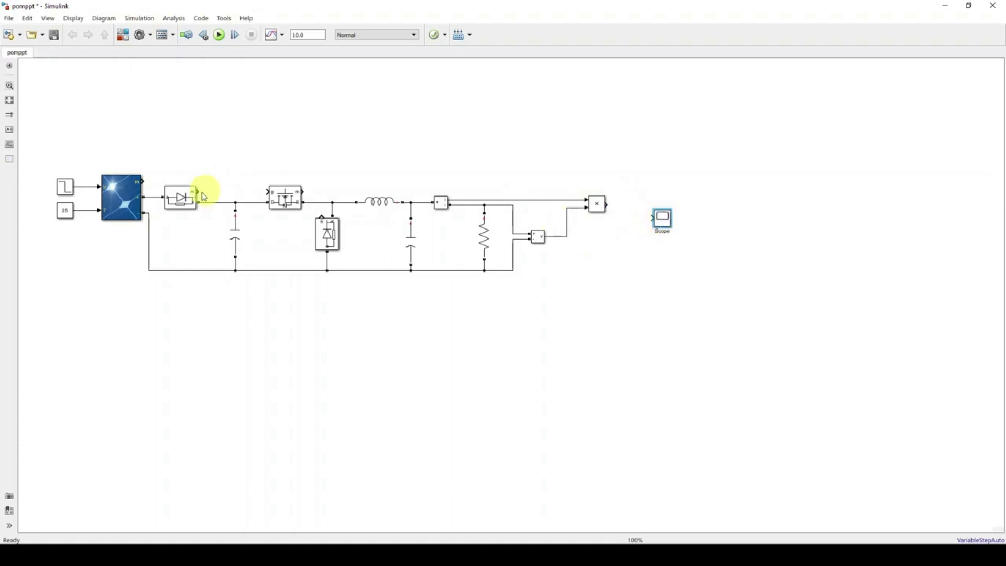
double_click(663, 220)
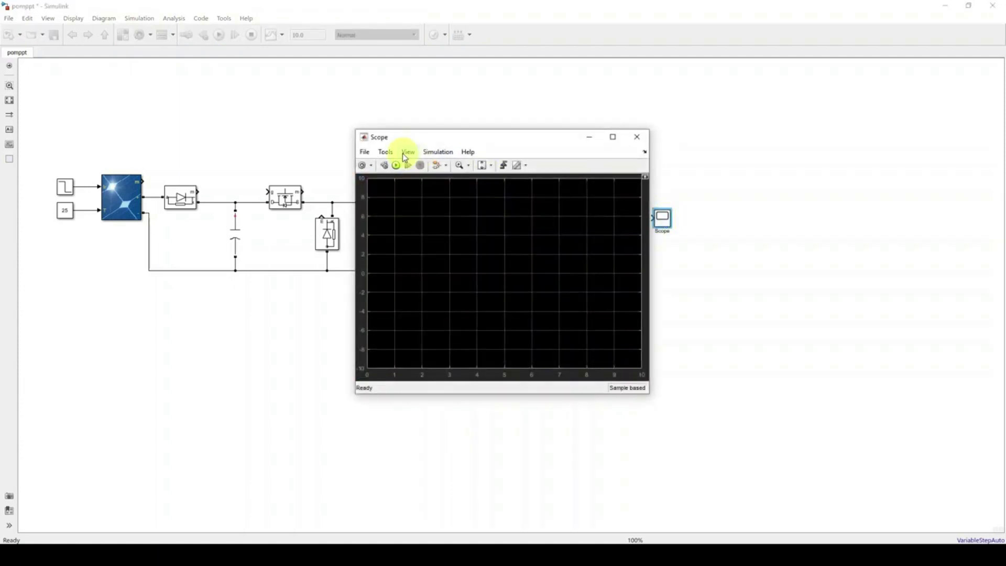
left_click(407, 153)
left_click(420, 179)
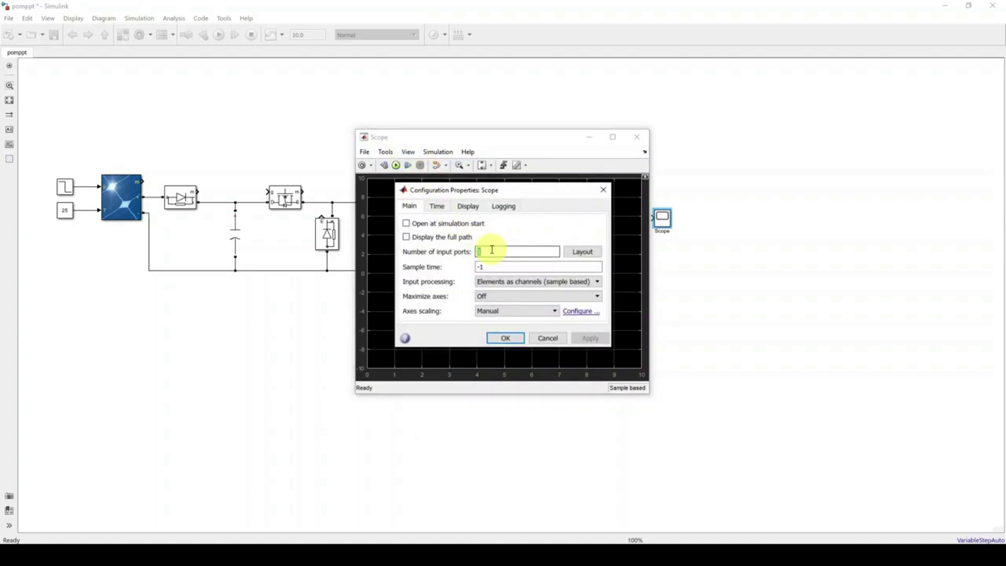
left_click(587, 254)
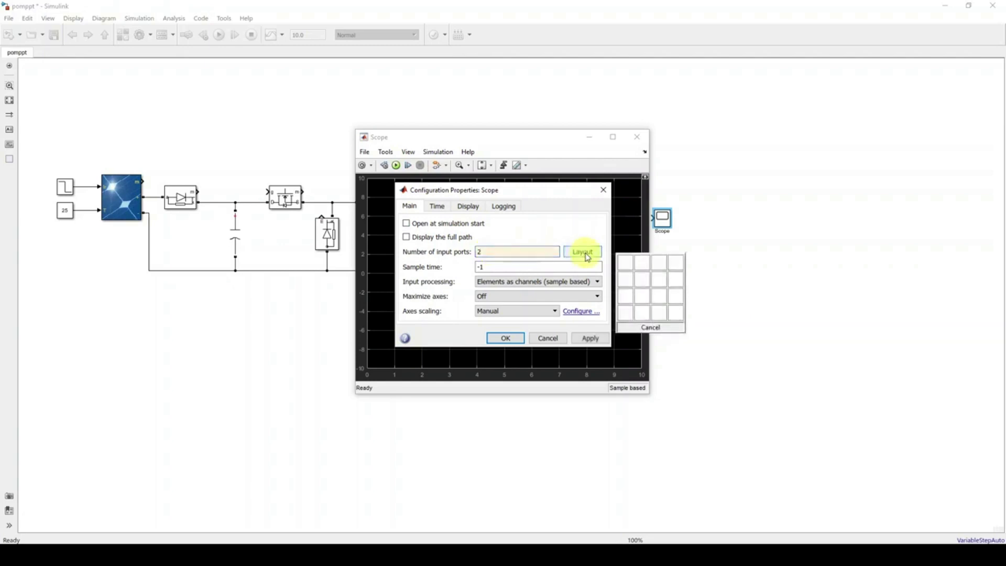
left_click(630, 281)
left_click(589, 338)
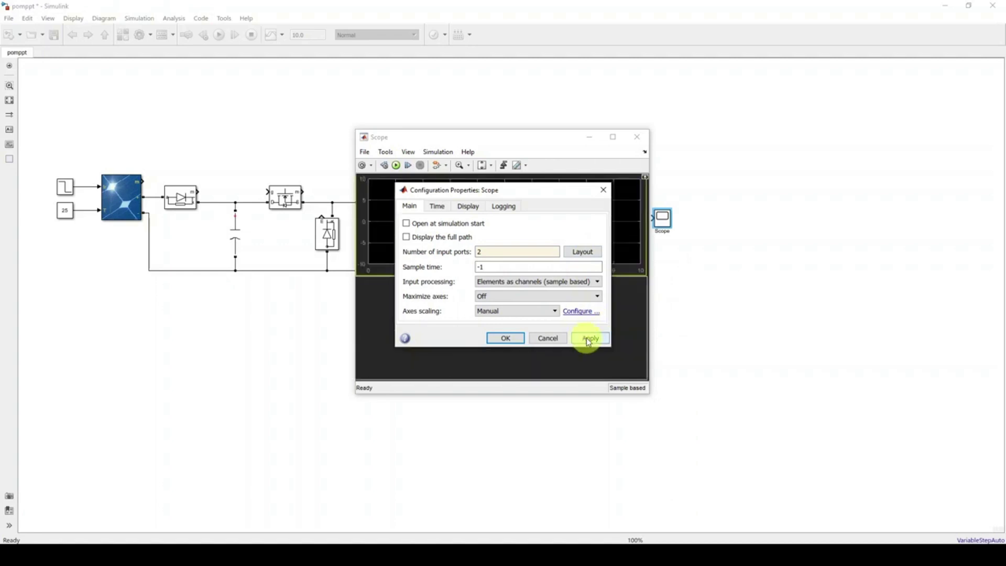
left_click(514, 338)
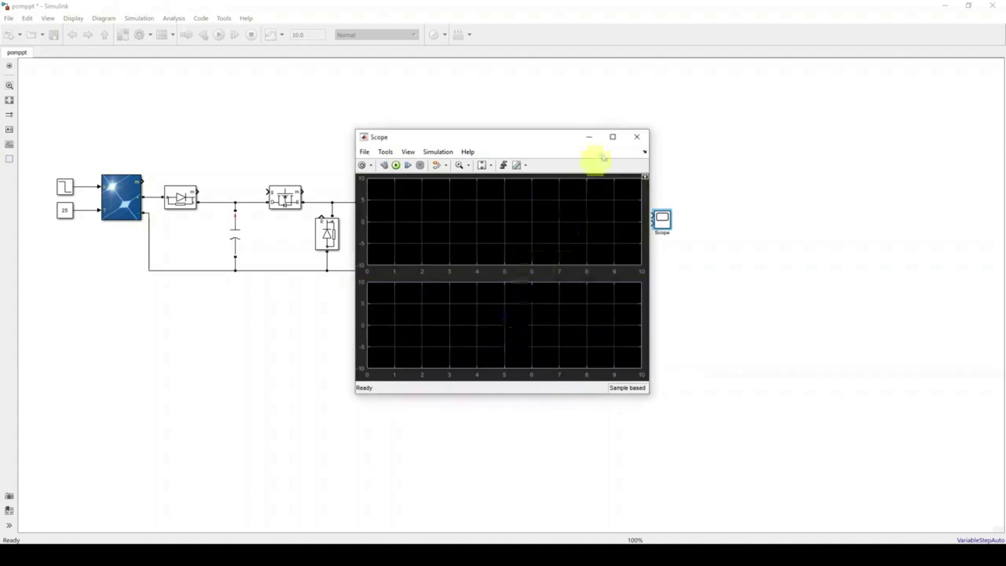
left_click(693, 227)
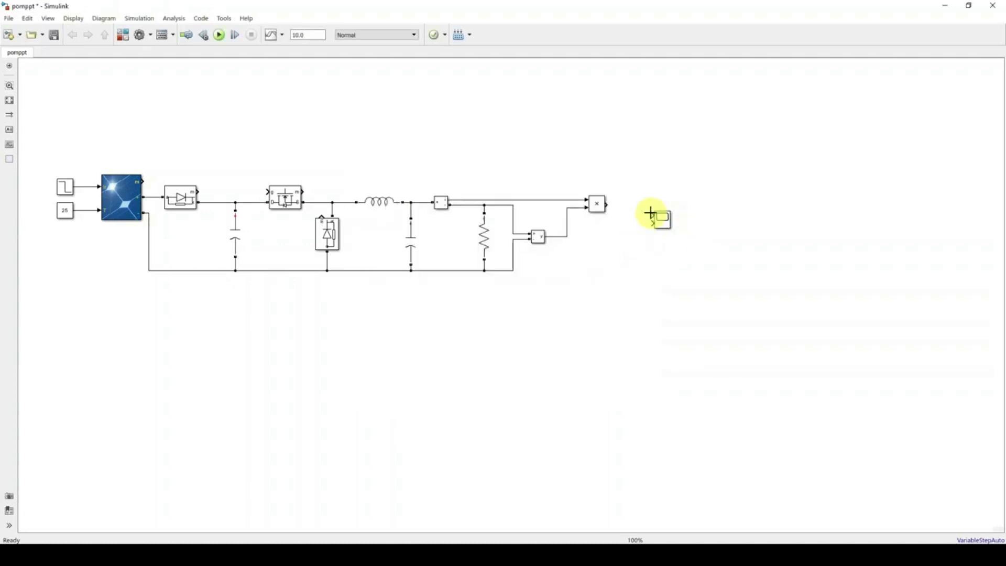
- Wire the Product output to the second input of the Scope and move the entire circuit to the upper part of the canvas
left_click_drag(649, 223, 615, 208)
left_click_drag(43, 137, 745, 338)
left_click_drag(141, 191, 234, 130)
left_click(338, 287)
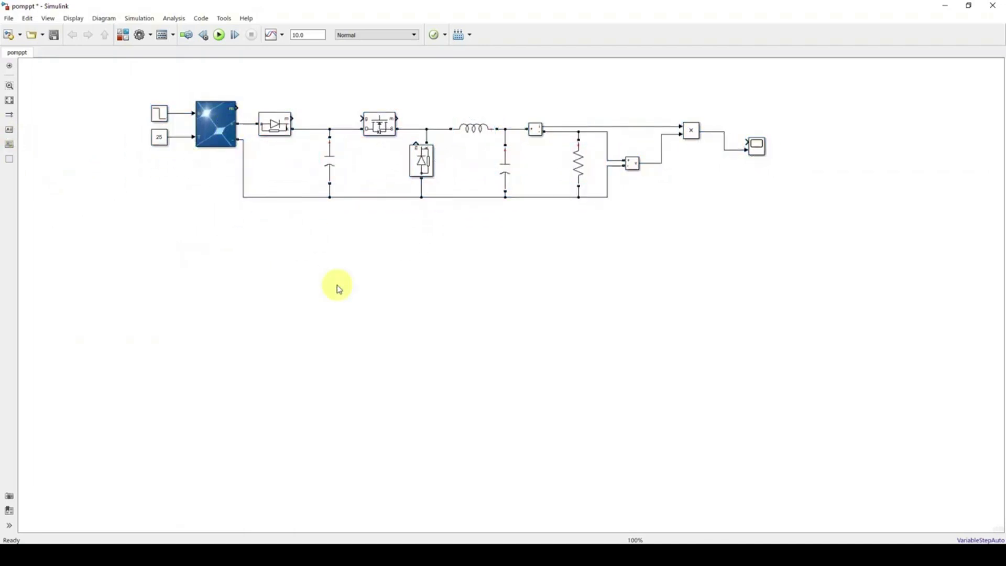
- Copy the calculated L value from the MATLAB results and set the series inductor's inductance to 4.5989e-04 H
left_click(483, 129)
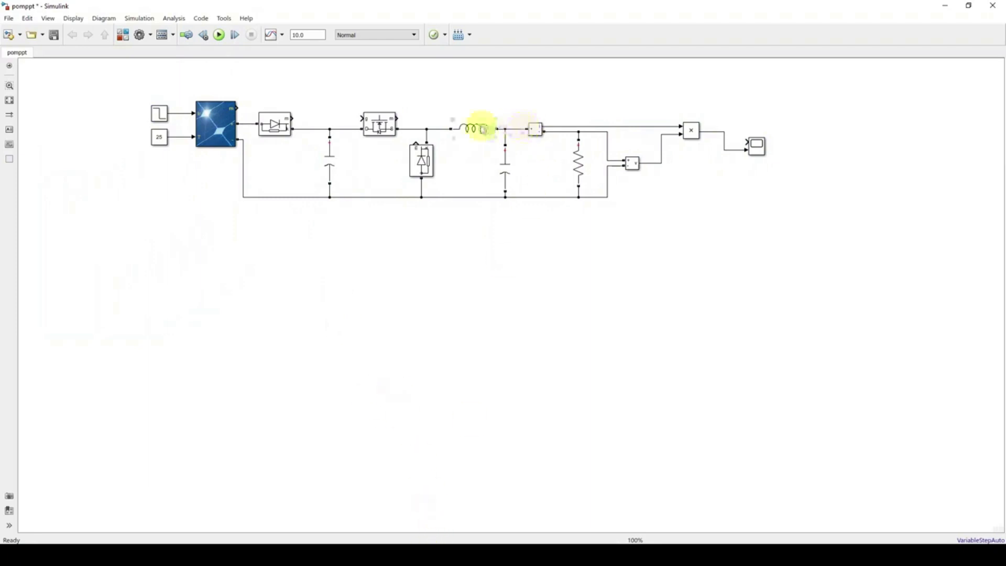
left_click(414, 554)
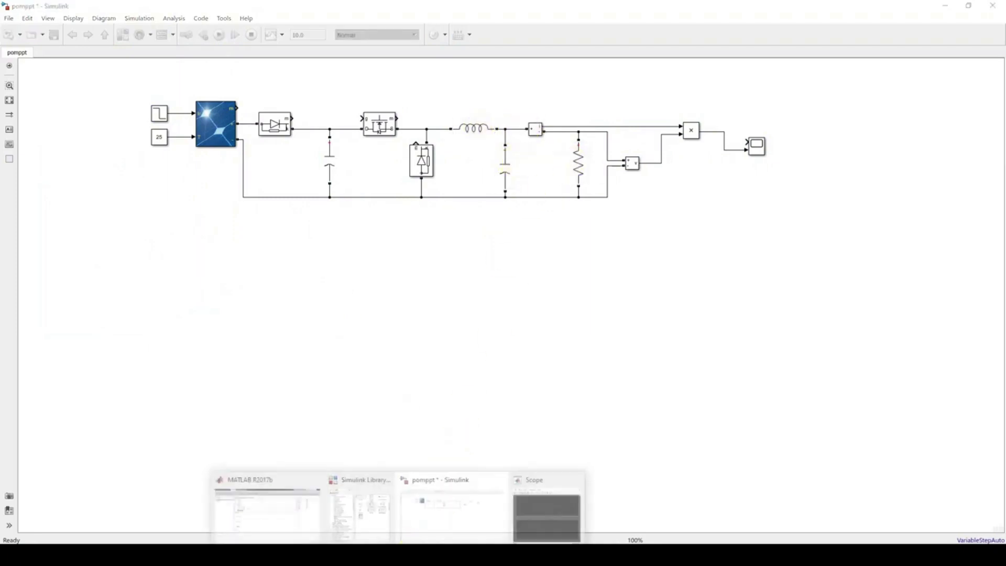
left_click(299, 516)
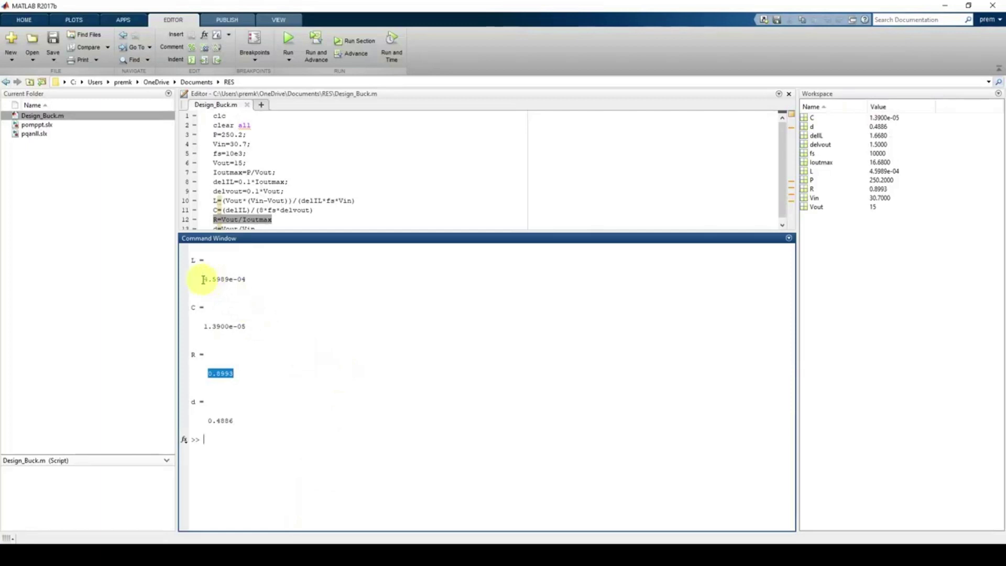
left_click_drag(203, 280, 246, 279)
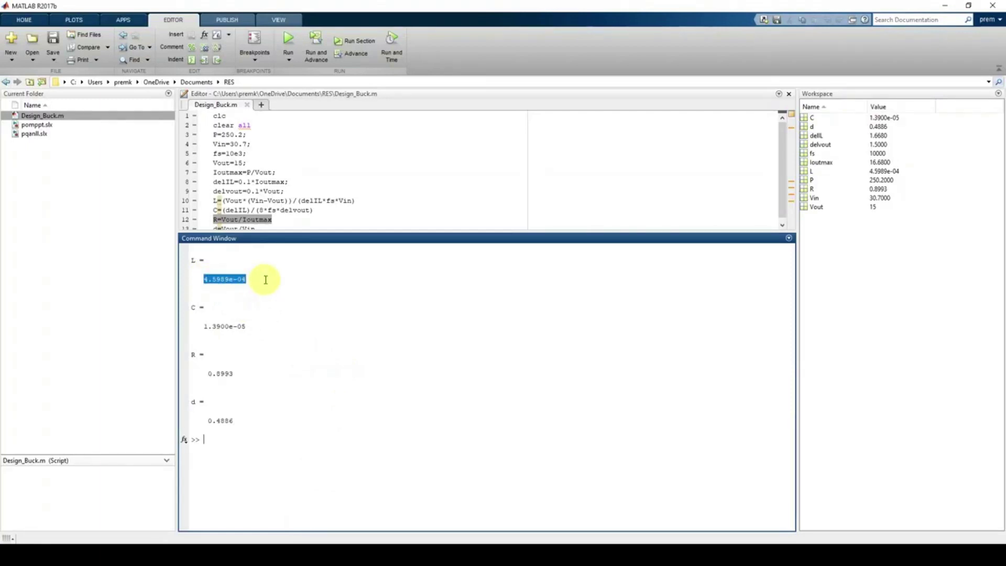
key("ctrl+c")
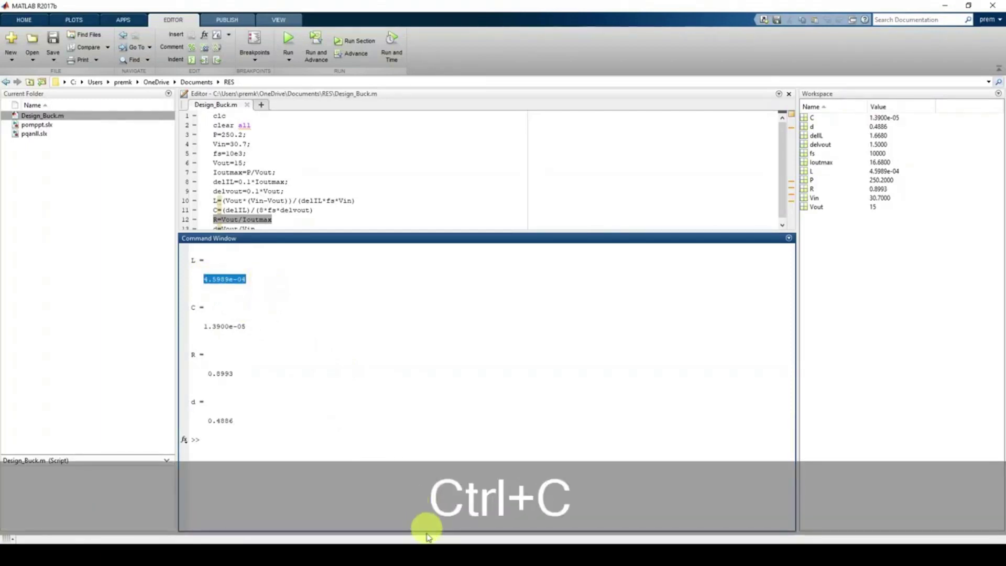
mouse_move(427, 537)
left_click(425, 510)
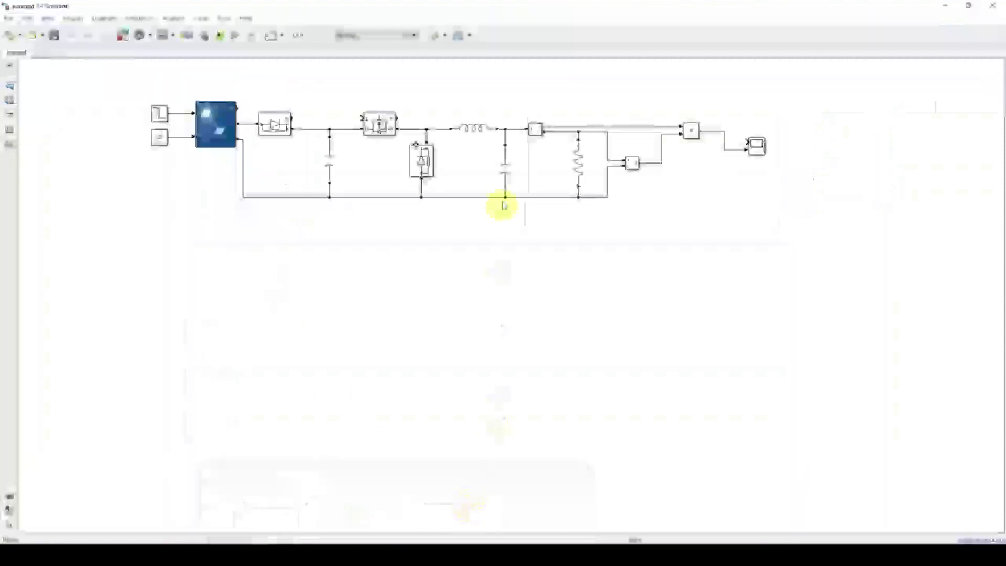
double_click(474, 128)
double_click(538, 148)
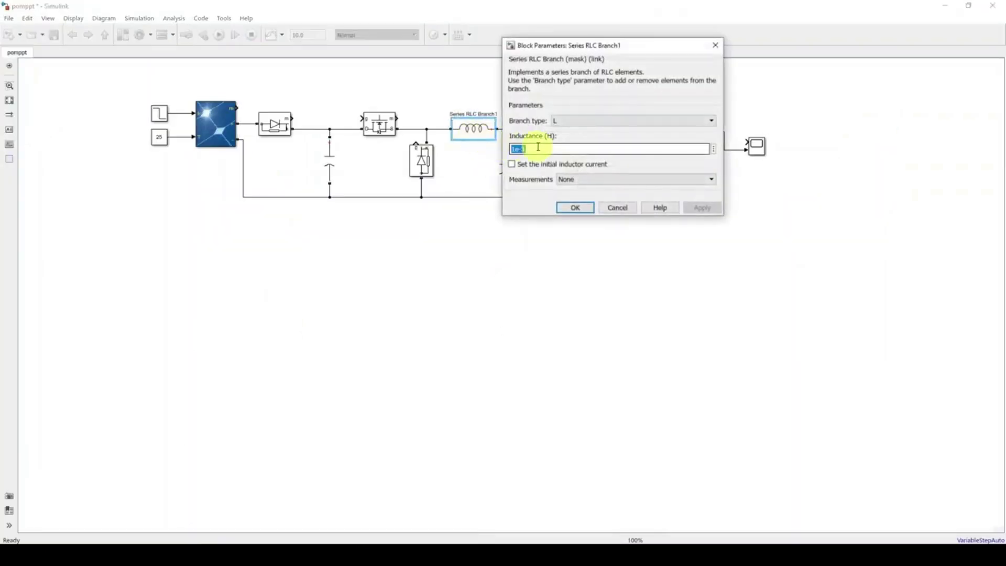
key("ctrl+v")
left_click(574, 208)
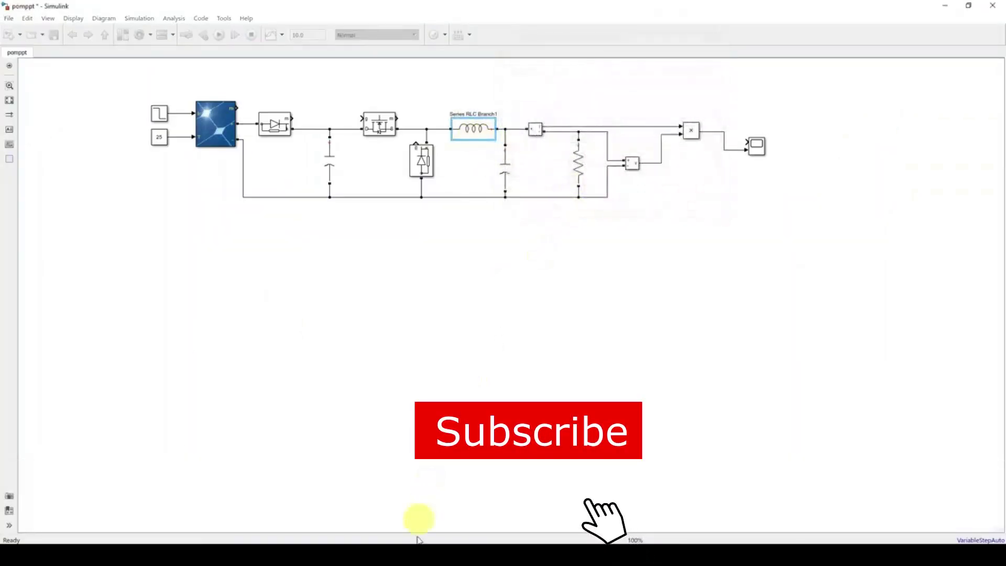
- Copy the calculated C value from the MATLAB results and set the output capacitor's capacitance to 1.3900e-05 F
mouse_move(426, 537)
left_click(273, 505)
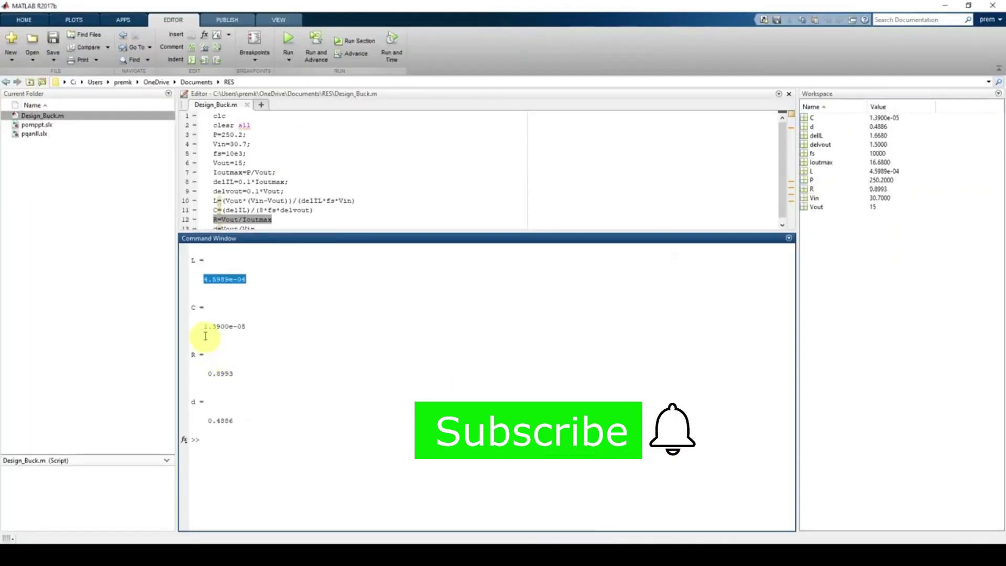
left_click_drag(203, 326, 248, 326)
key("ctrl+c")
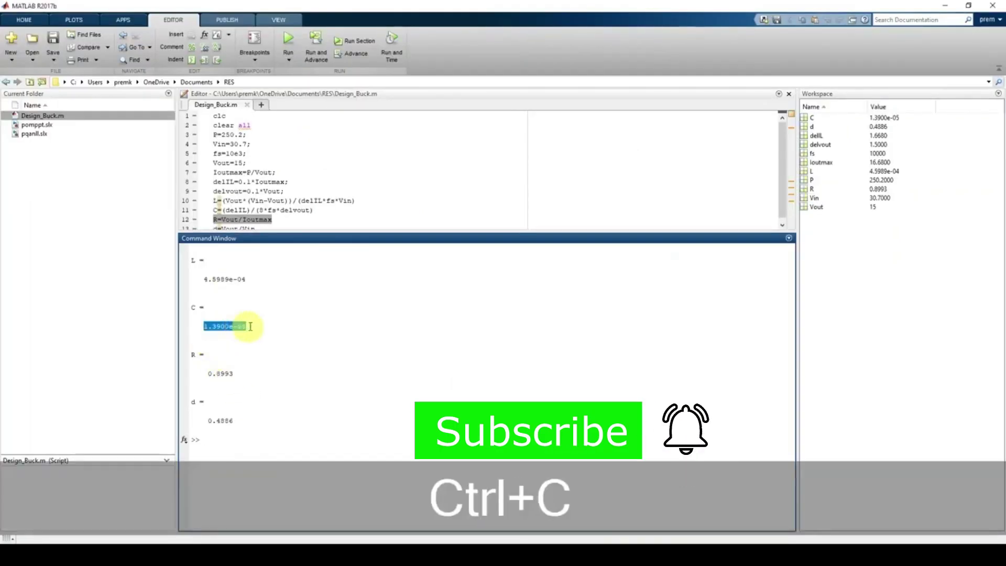
mouse_move(420, 537)
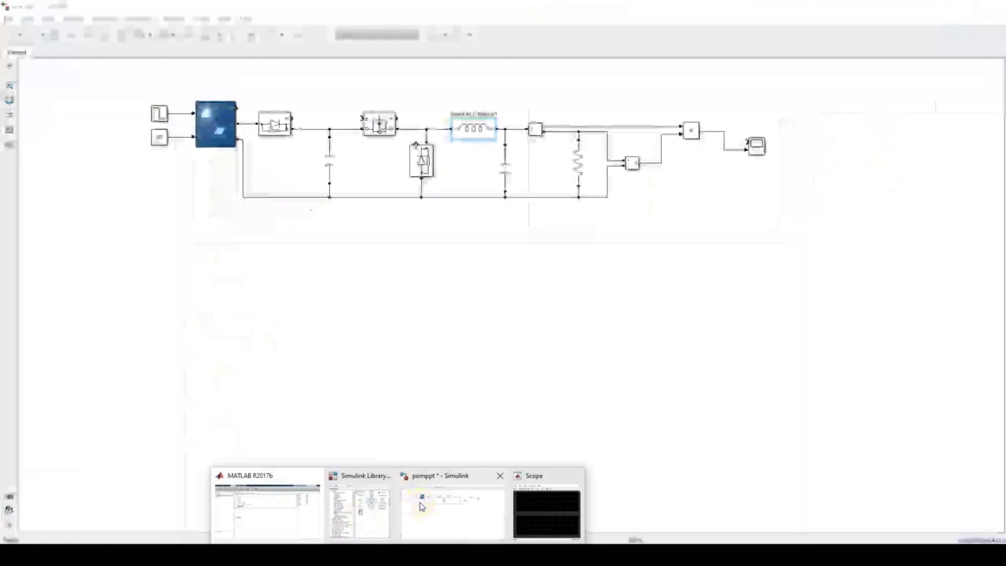
left_click(422, 507)
double_click(505, 176)
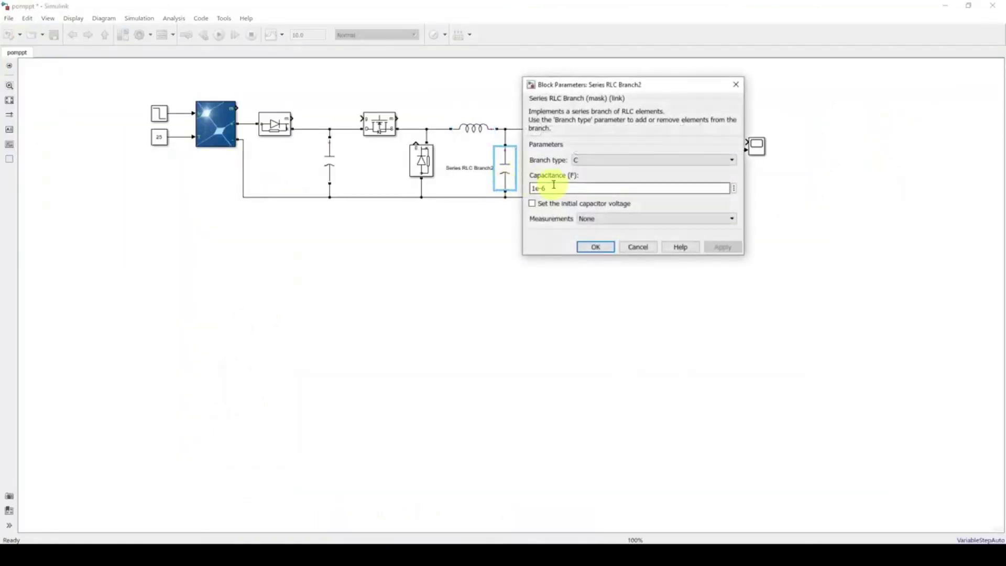
double_click(553, 184)
key("ctrl+v")
left_click(596, 246)
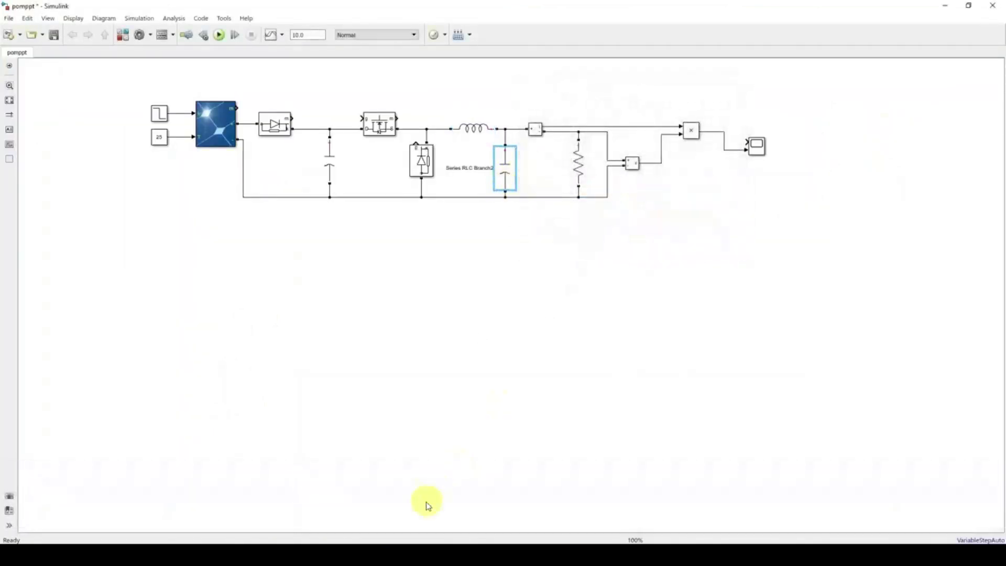
- Copy the calculated R value from the MATLAB results and set the load resistor's resistance to 0.8993 ohms
mouse_move(419, 540)
left_click(257, 516)
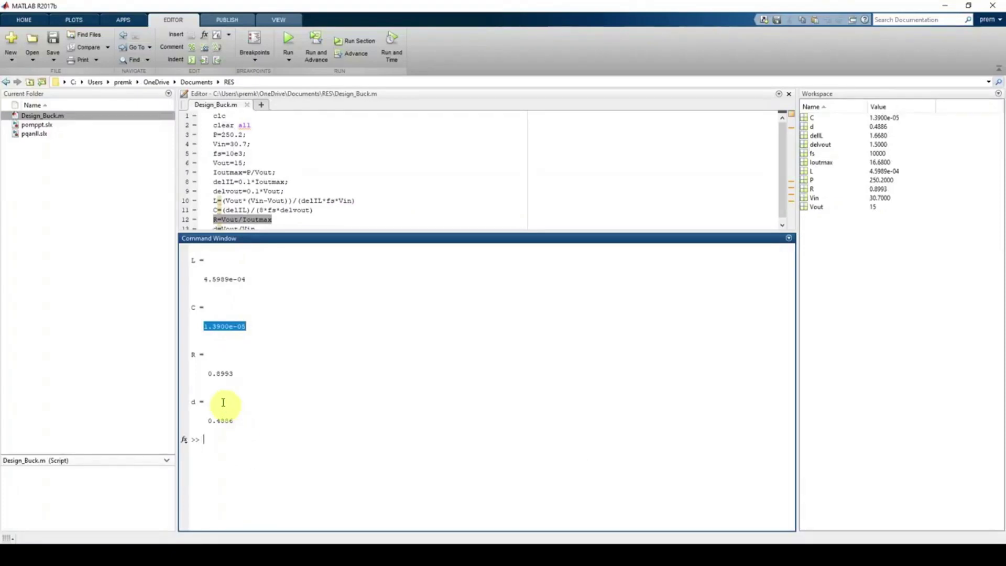
double_click(220, 373)
key("ctrl+c")
mouse_move(397, 539)
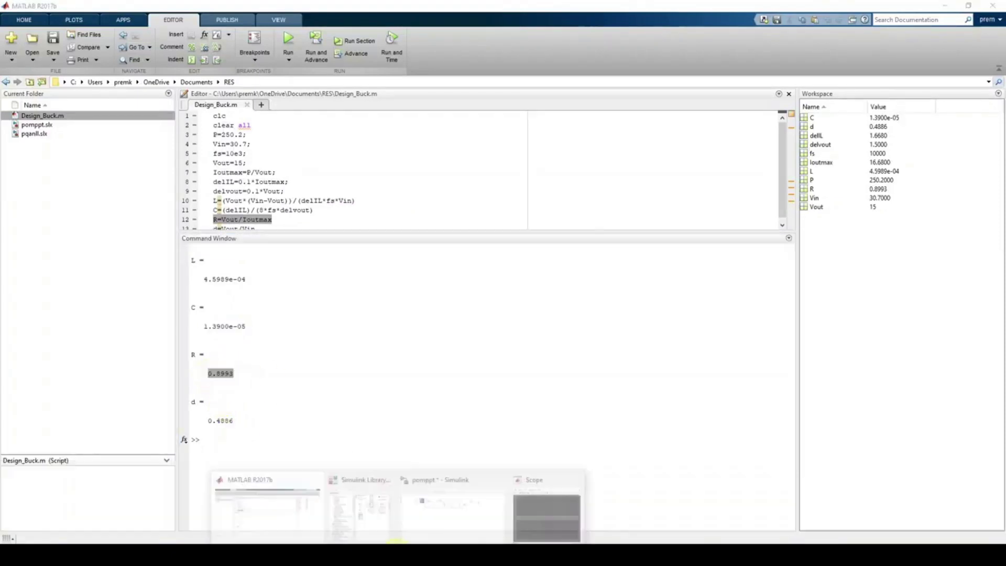
left_click(430, 505)
double_click(580, 167)
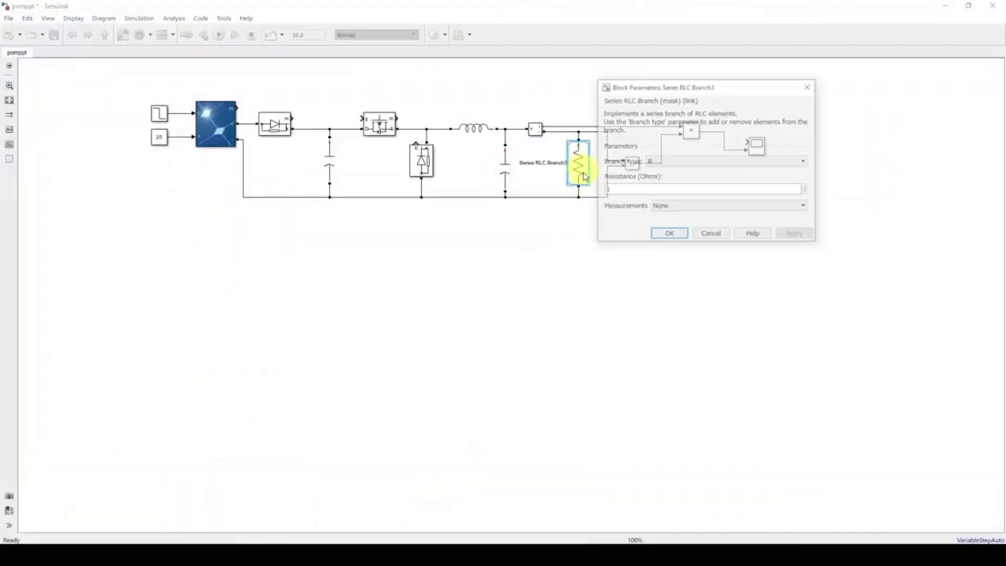
double_click(613, 190)
key("ctrl+v")
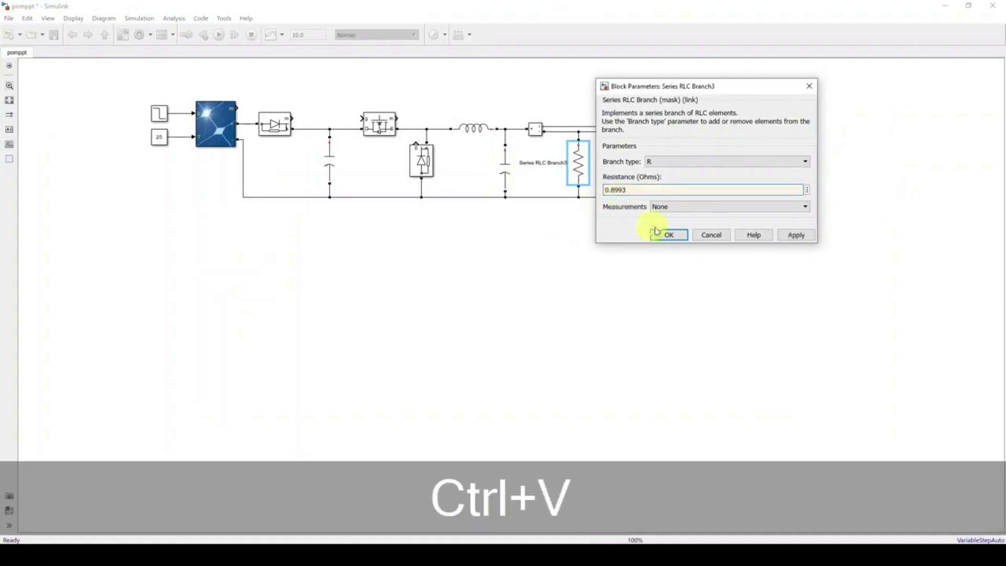
left_click(664, 233)
left_click(336, 172)
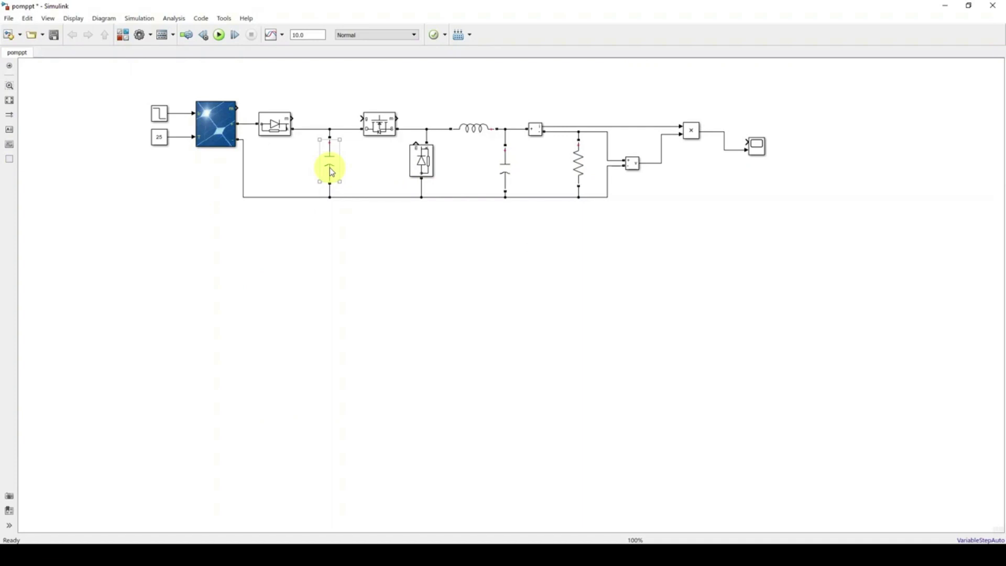
left_click(518, 174)
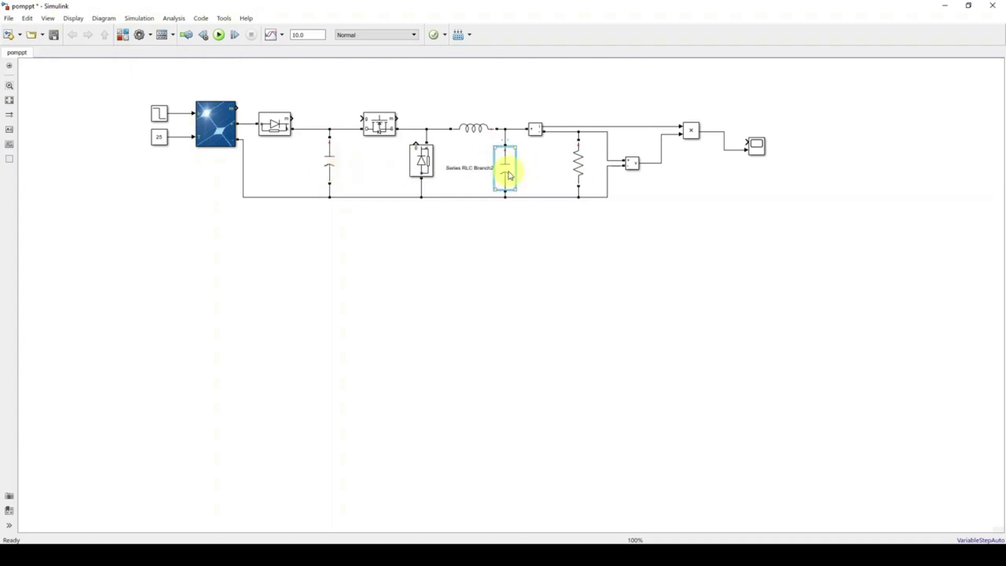
double_click(330, 164)
double_click(373, 180)
left_click(414, 239)
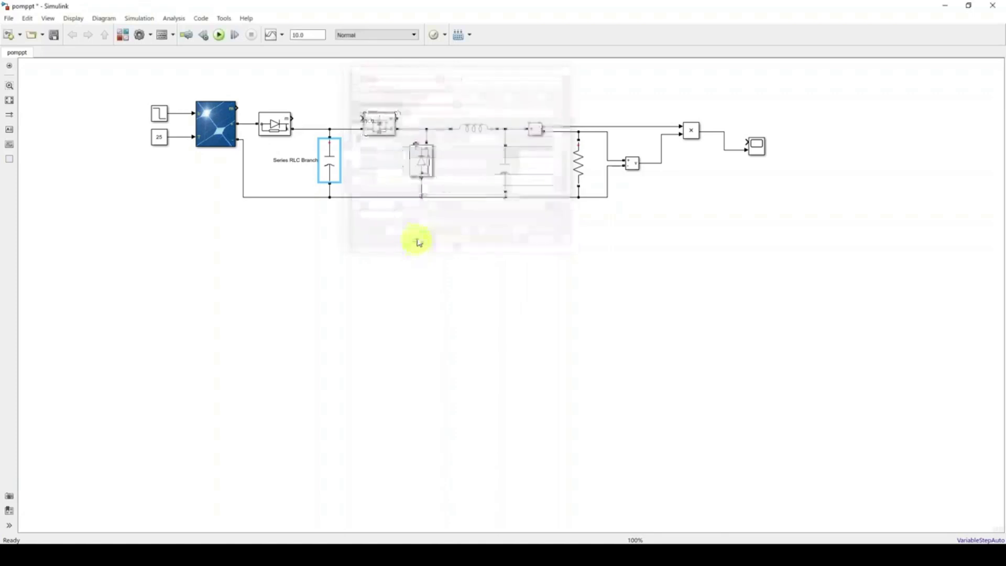
- Copy the output capacitor's capacitance and set the input capacitor beside the series diode to the same value, 1.3900e-05 F
double_click(506, 180)
double_click(587, 189)
key("ctrl+c")
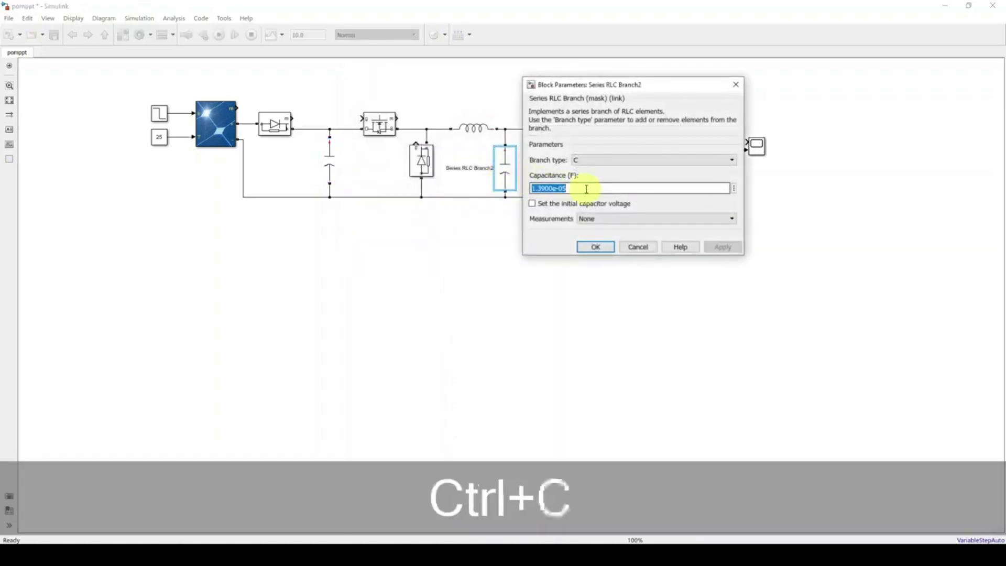
left_click(595, 247)
left_click(330, 167)
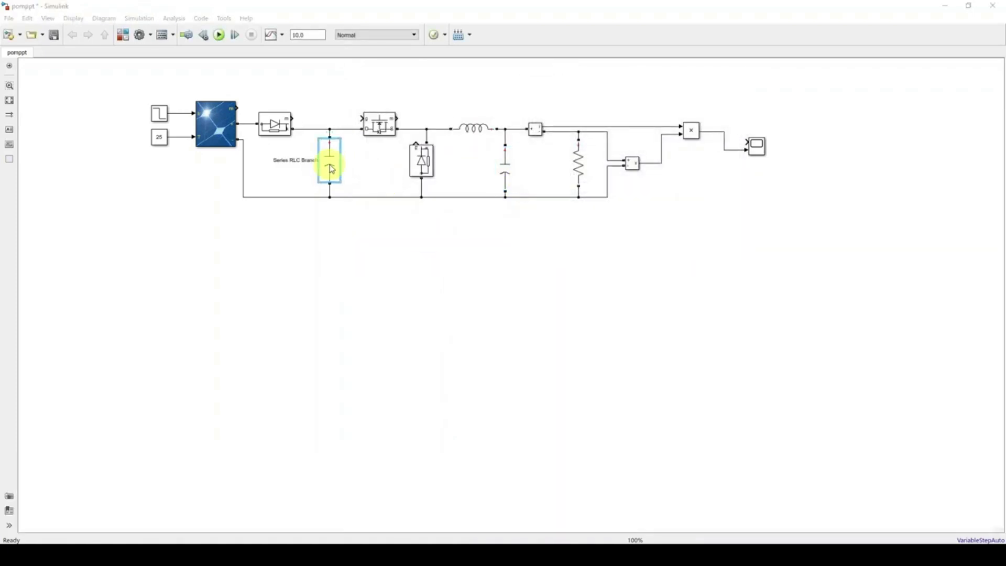
double_click(332, 169)
double_click(372, 180)
key("ctrl+v")
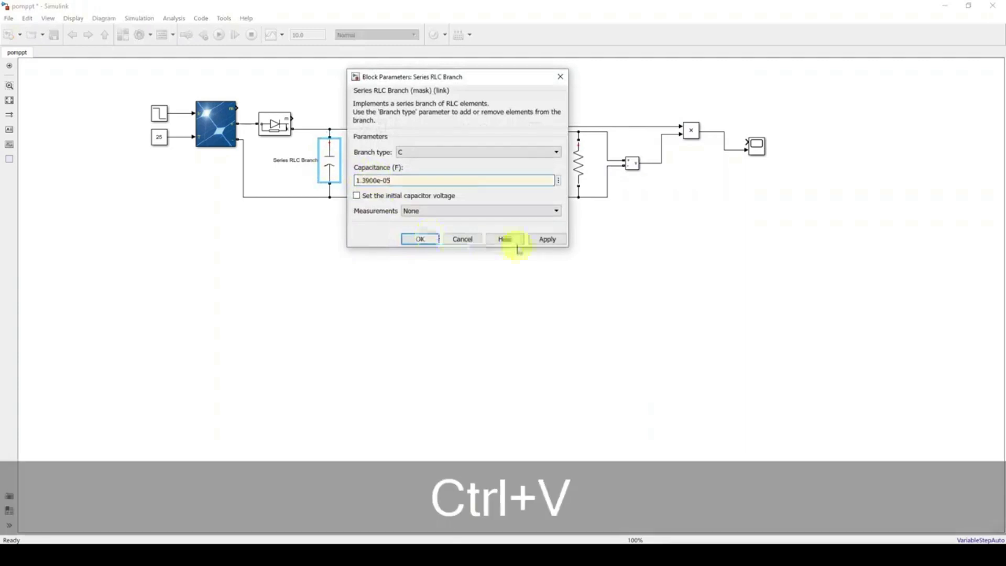
left_click(545, 239)
left_click(420, 238)
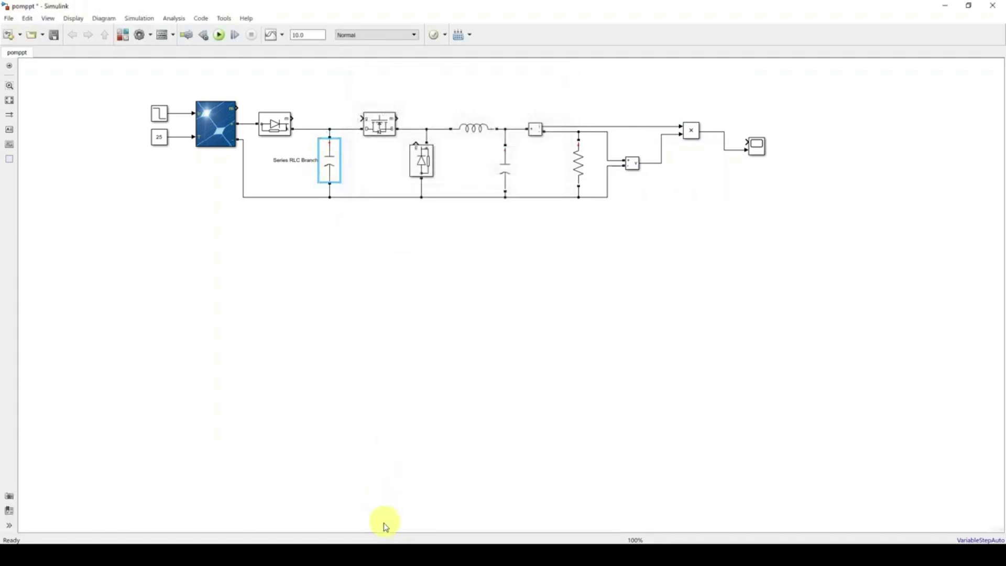
- Switch to the lab manual in Chrome and examine the P&O MPPT subsystem diagram and the algorithm flowchart
mouse_move(381, 539)
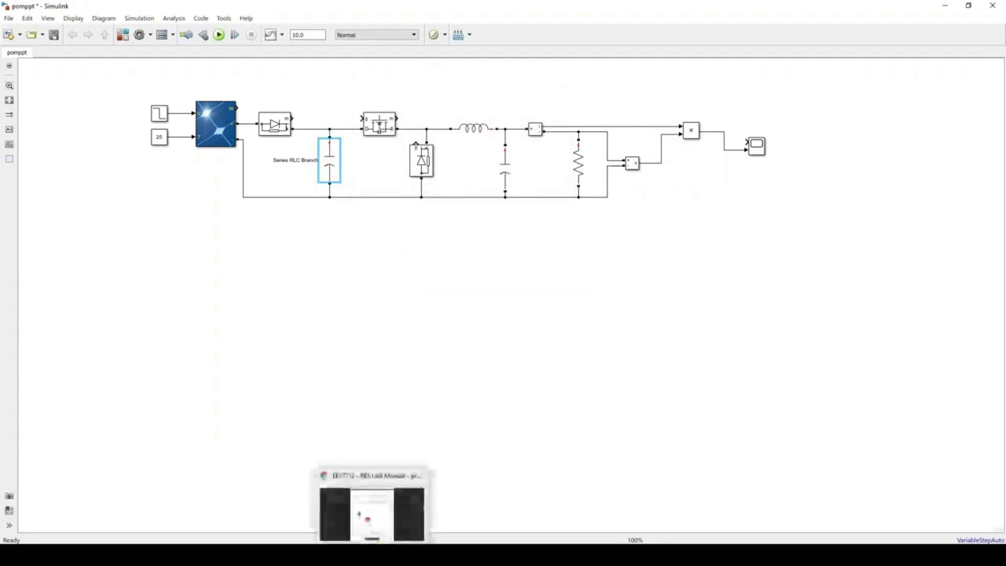
left_click(381, 511)
scroll(501, 349, "down", 2)
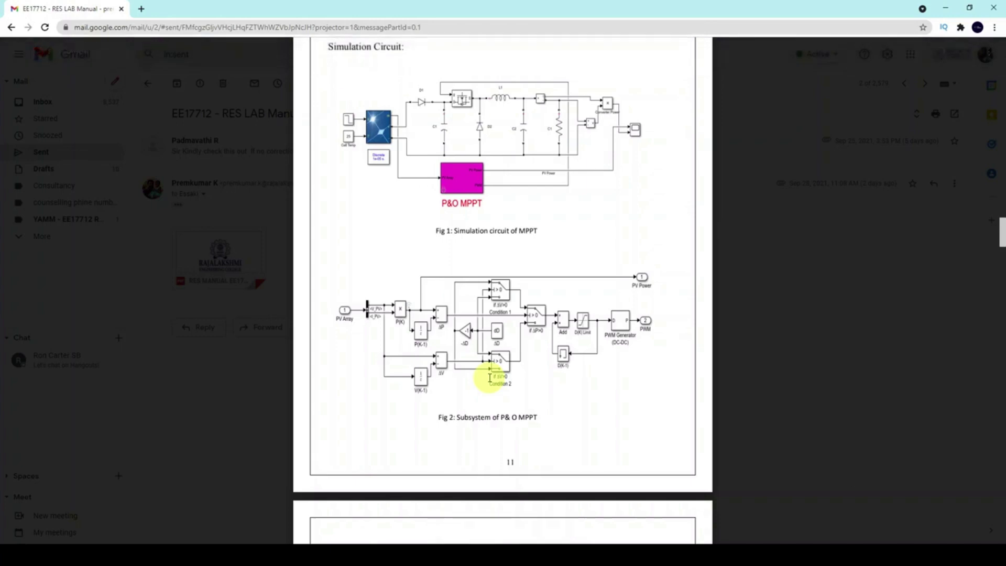
scroll(491, 375, "down", 5)
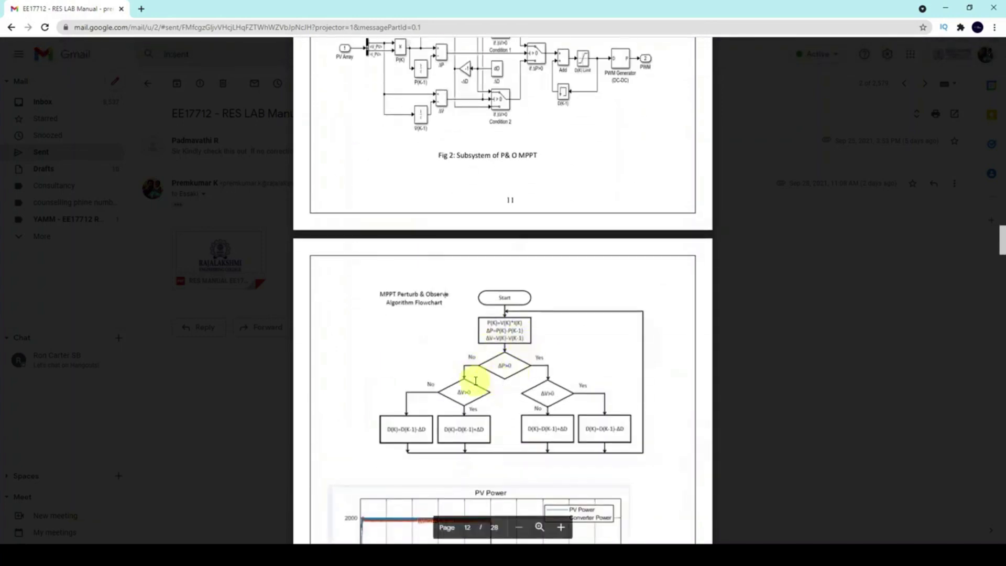
- Examine the P&O algorithm flowchart full screen, marking its ΔP, ΔV and duty-cycle blocks with the pen, and return to the subsystem diagram
scroll(473, 382, "down", 2)
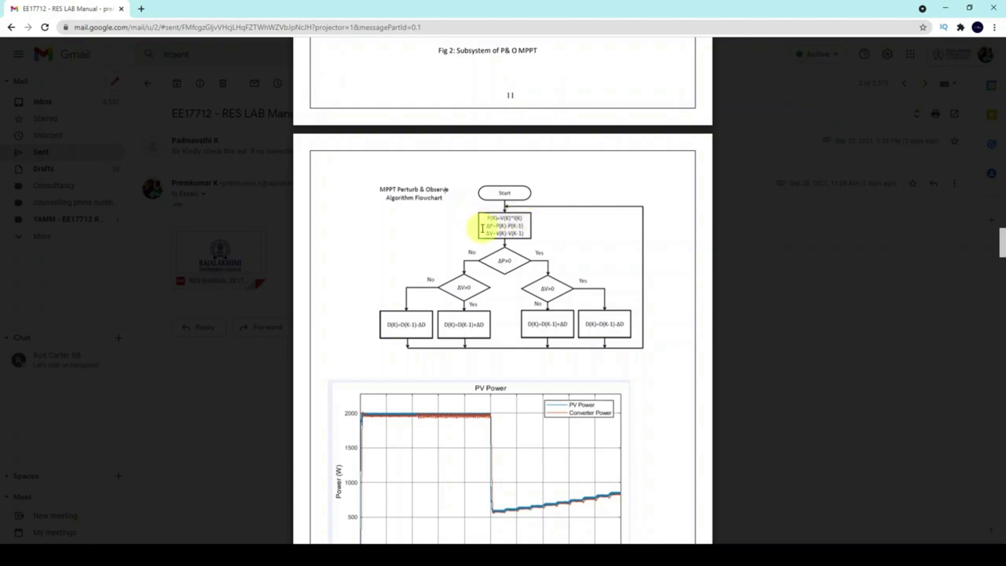
key("F11")
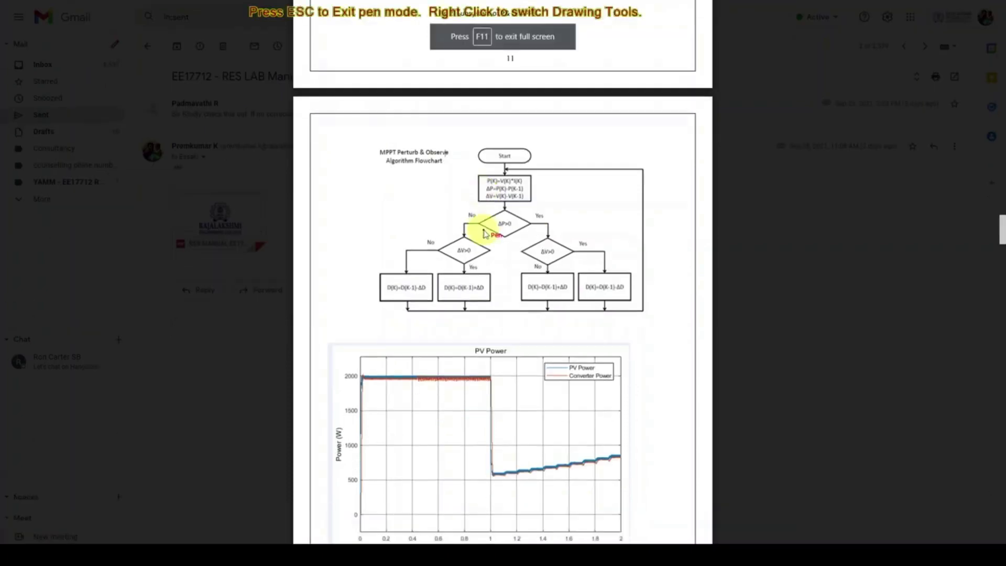
mouse_move(482, 186)
left_mouse_down()
mouse_move(492, 207)
mouse_move(483, 203)
mouse_move(495, 202)
mouse_move(488, 233)
mouse_move(518, 239)
mouse_move(507, 213)
left_mouse_up()
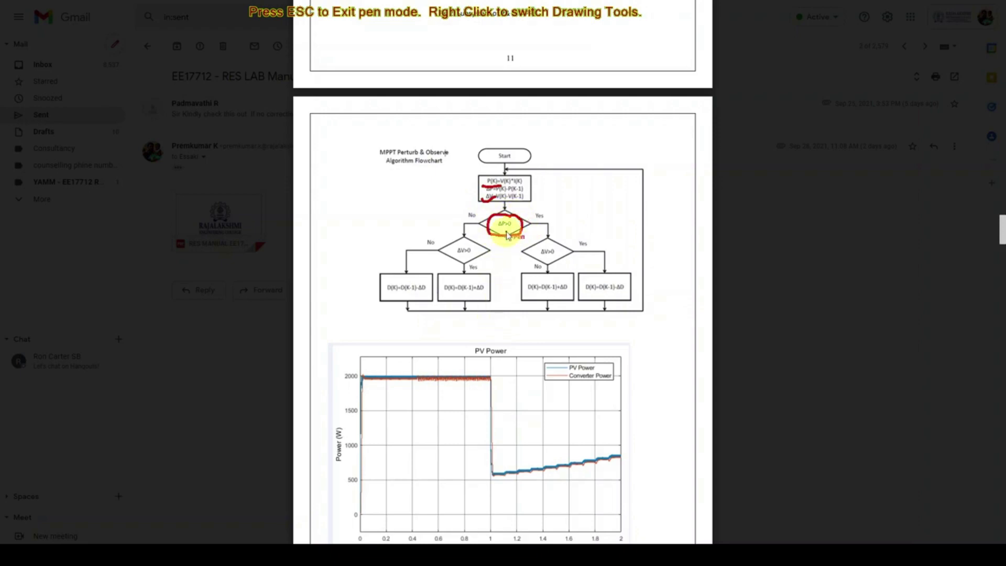
mouse_move(466, 246)
left_mouse_down()
mouse_move(444, 258)
mouse_move(473, 244)
left_mouse_up()
mouse_move(556, 247)
left_mouse_down()
mouse_move(531, 253)
mouse_move(557, 259)
left_mouse_up()
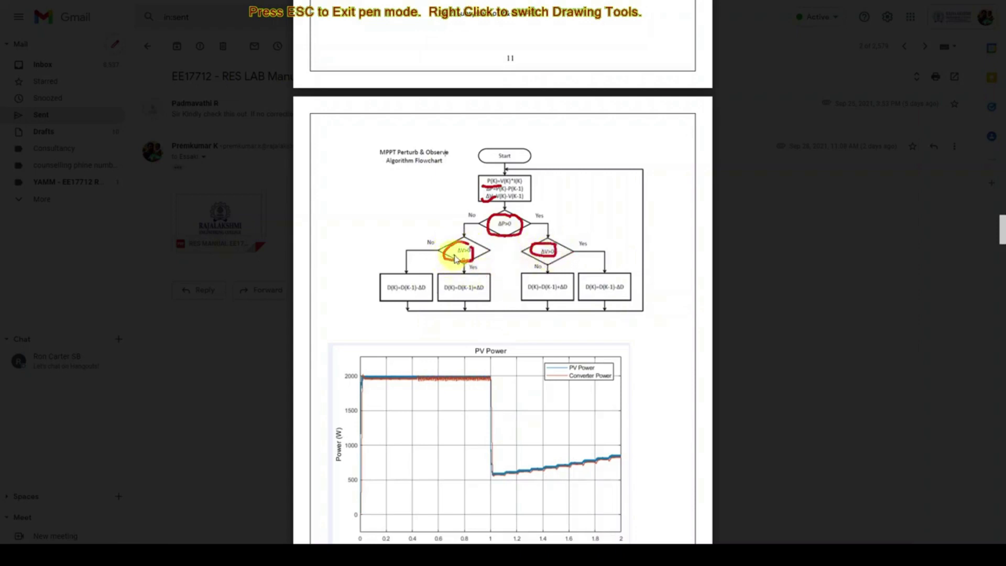
left_click_drag(372, 285, 467, 278)
mouse_move(539, 288)
left_mouse_down()
mouse_move(604, 296)
mouse_move(623, 283)
left_mouse_up()
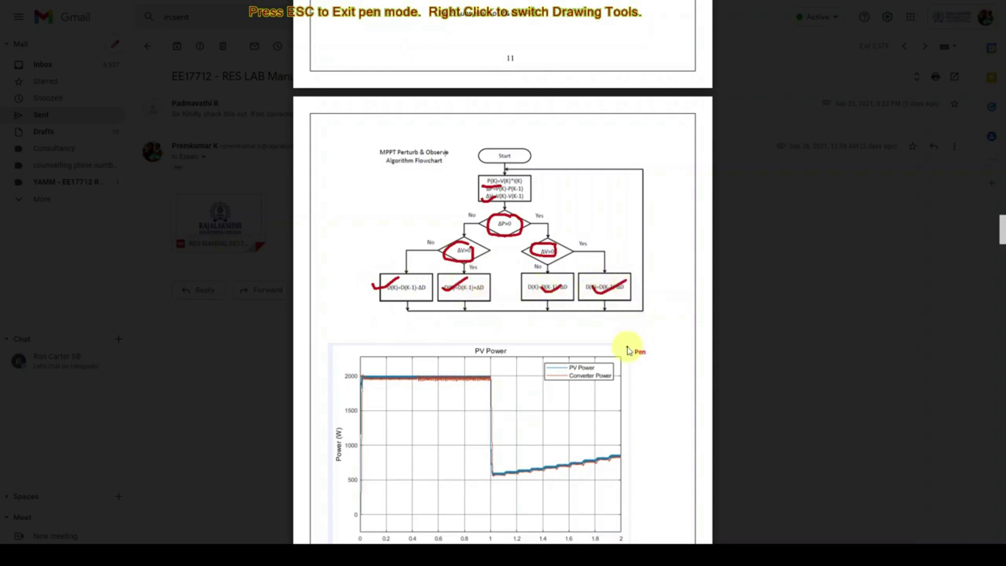
key("Escape")
scroll(566, 343, "up", 2)
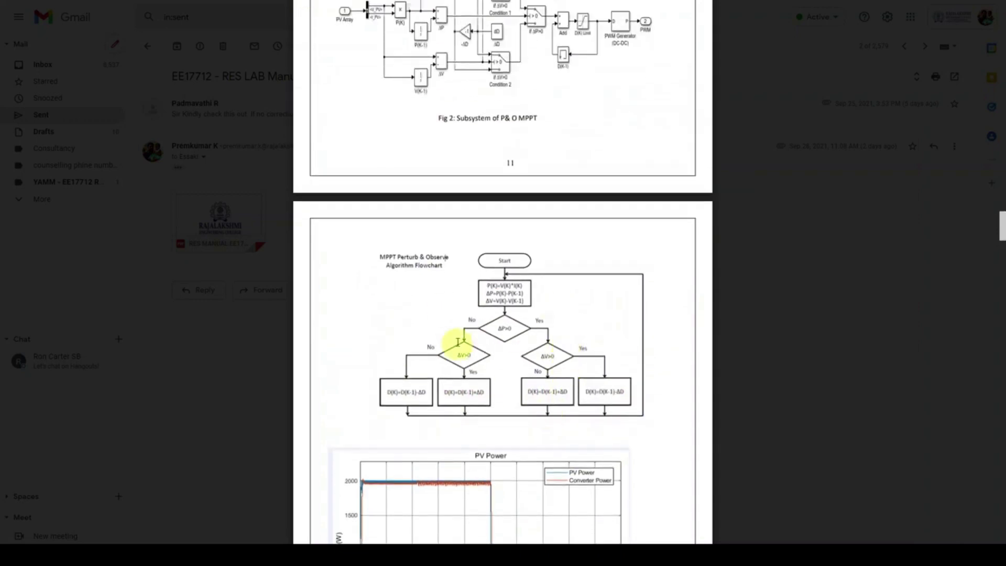
scroll(467, 341, "up", 4)
scroll(490, 236, "up", 1)
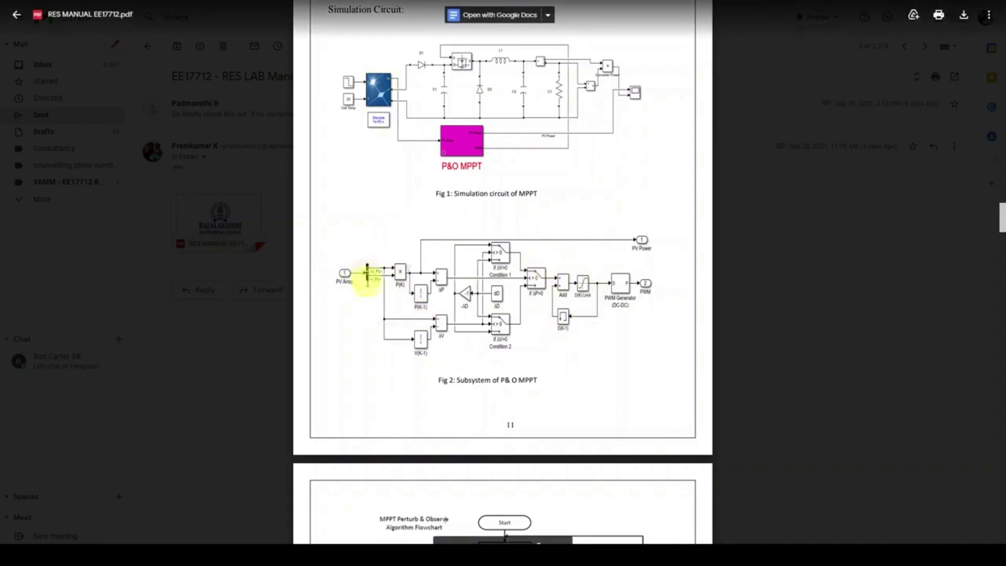
- Switch to Simulink, add a Bus Selector below the circuit, and connect the PV array's measurement output m to its input
mouse_move(397, 555)
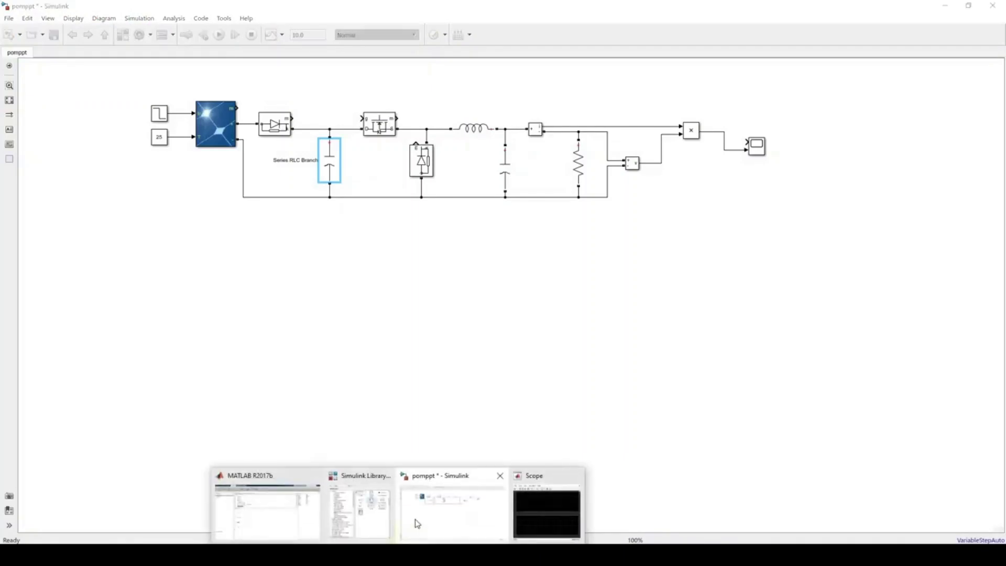
left_click(383, 520)
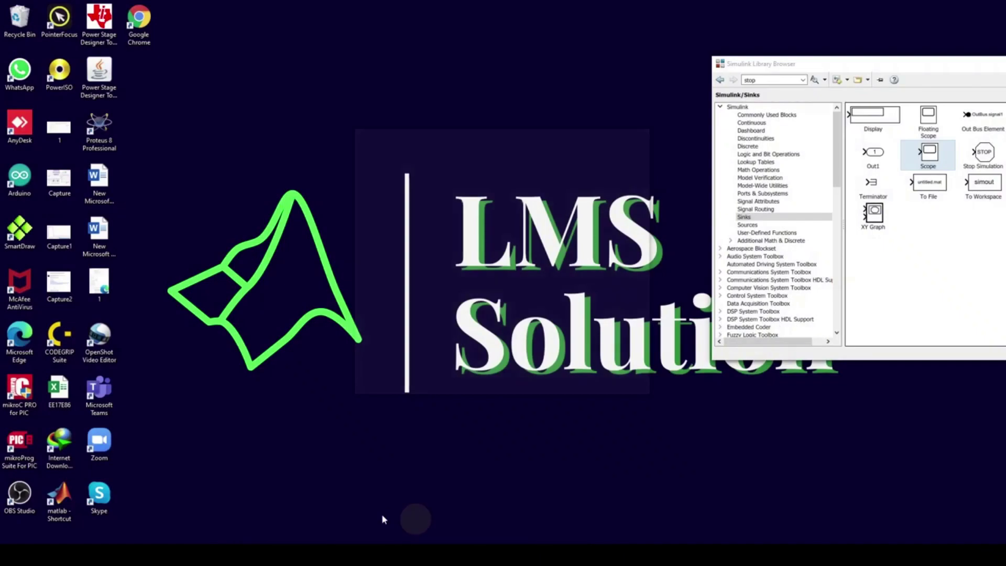
left_click_drag(757, 68, 635, 71)
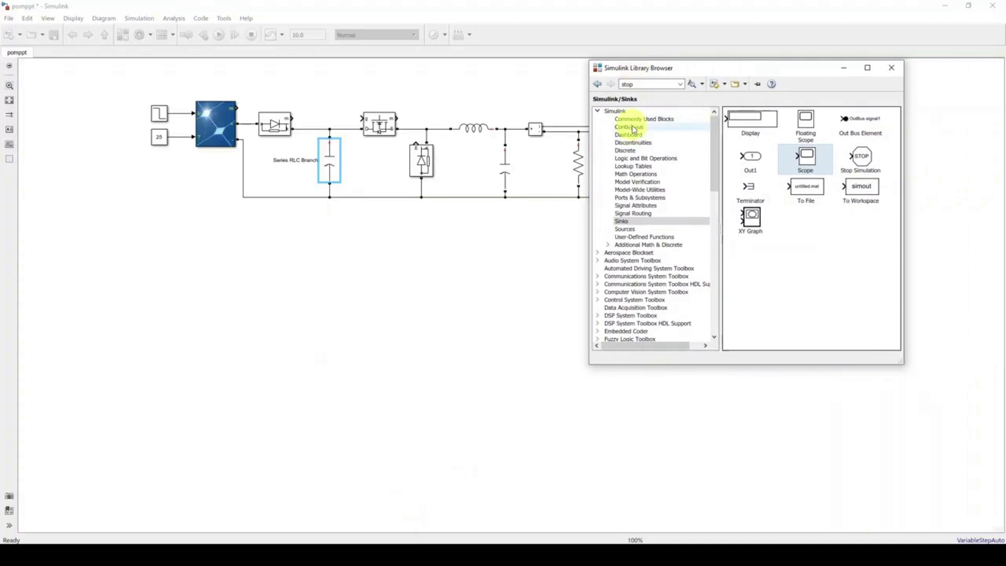
left_click(654, 120)
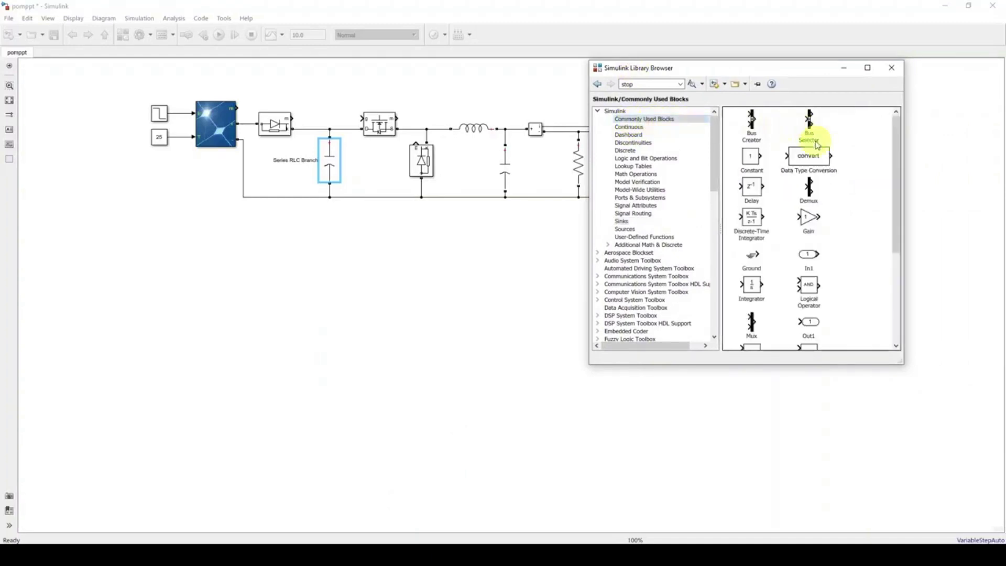
left_click_drag(811, 127, 294, 321)
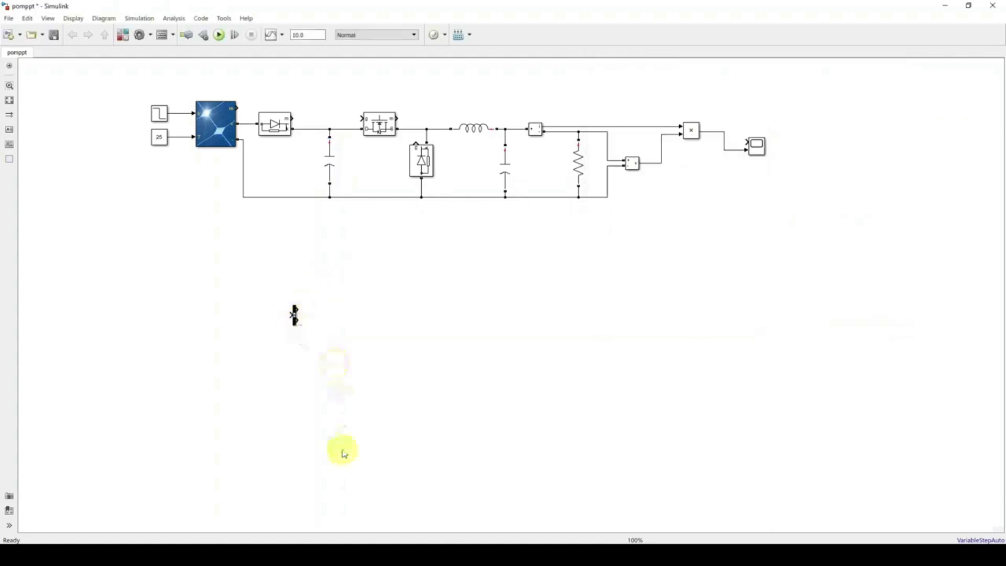
left_click(229, 136)
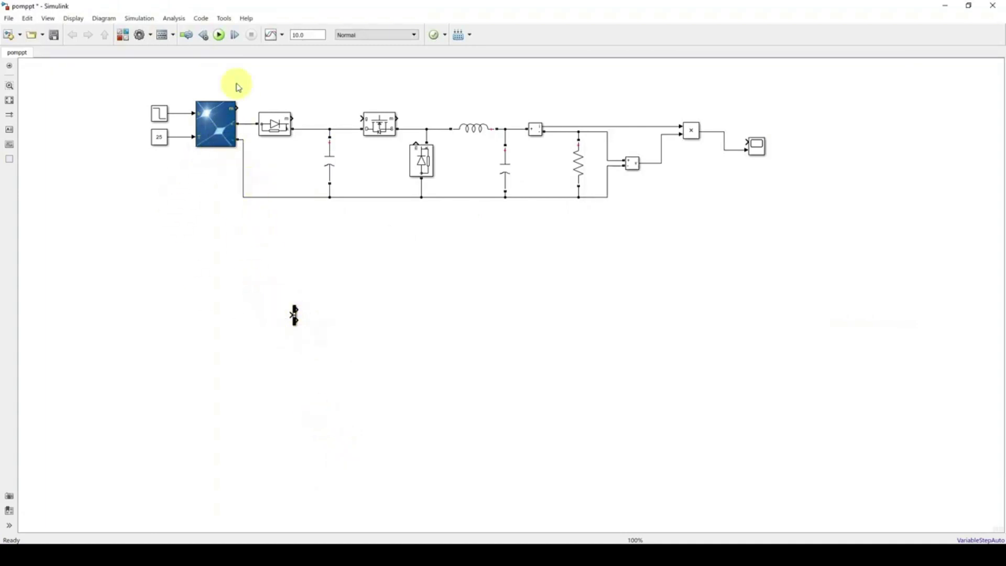
left_click_drag(239, 109, 291, 314)
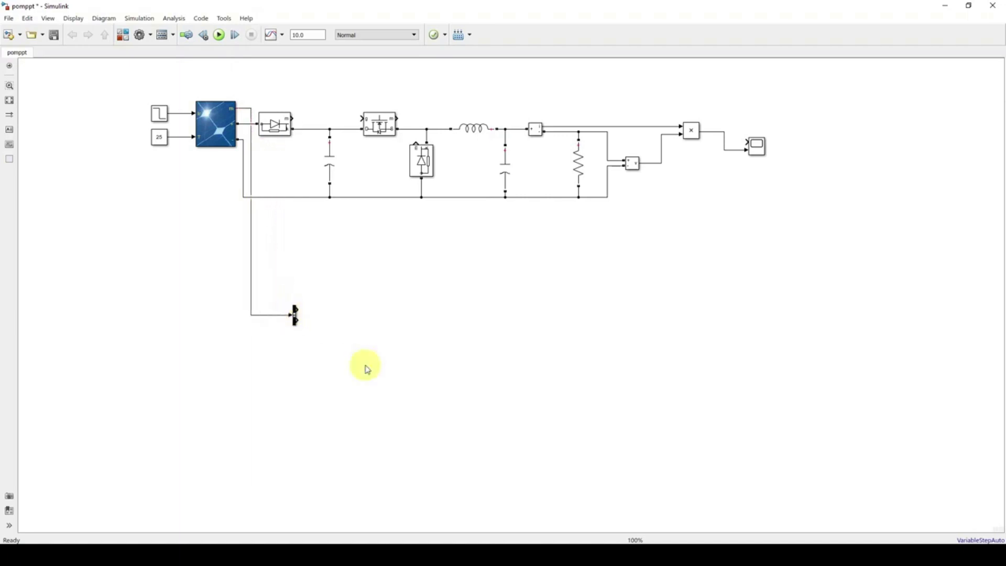
- Configure the Bus Selector to output V_PV and I_PV, removing the default signal1 and signal2 entries
double_click(295, 316)
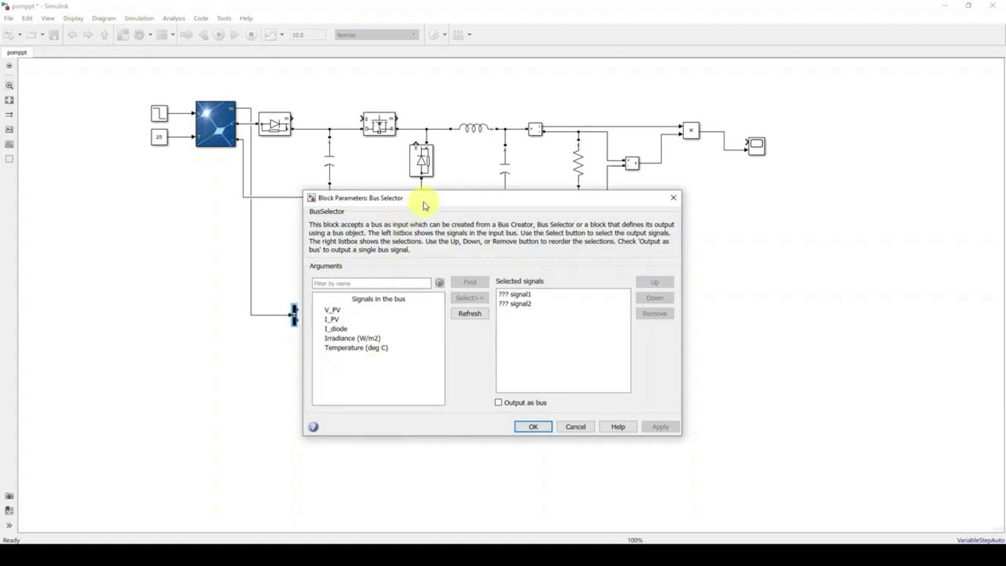
left_click_drag(422, 202, 500, 177)
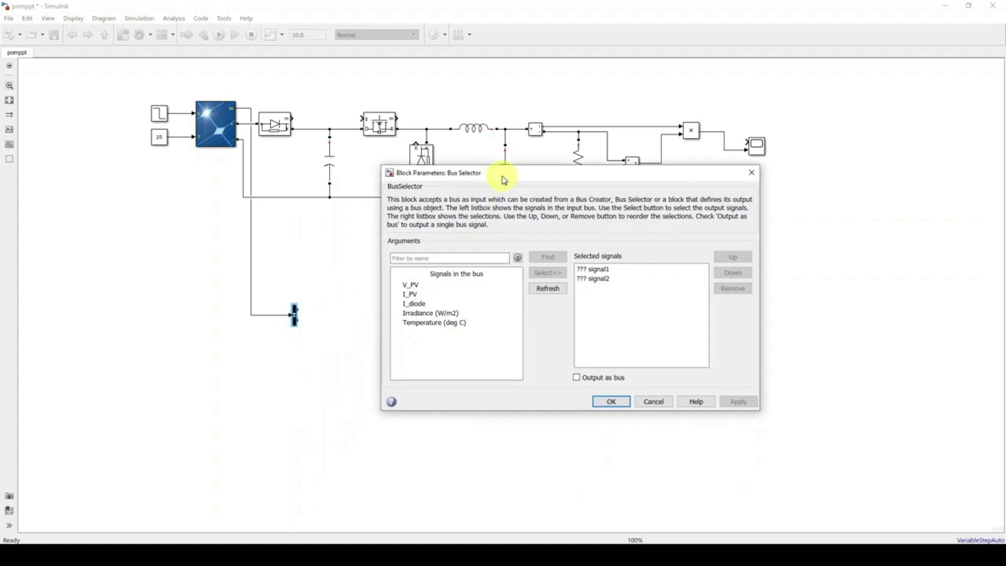
left_click(413, 286)
left_click(547, 272)
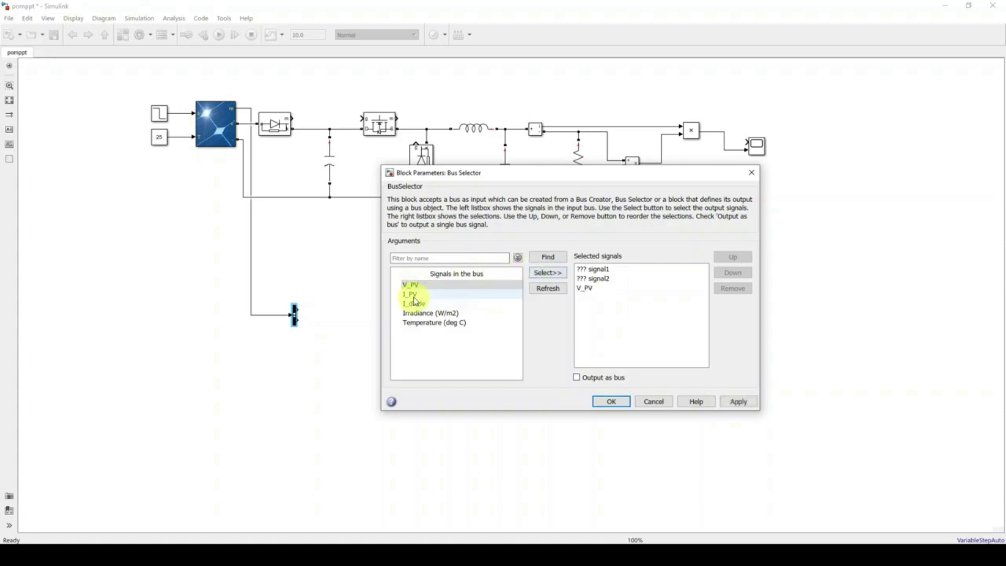
left_click(415, 296)
left_click(554, 274)
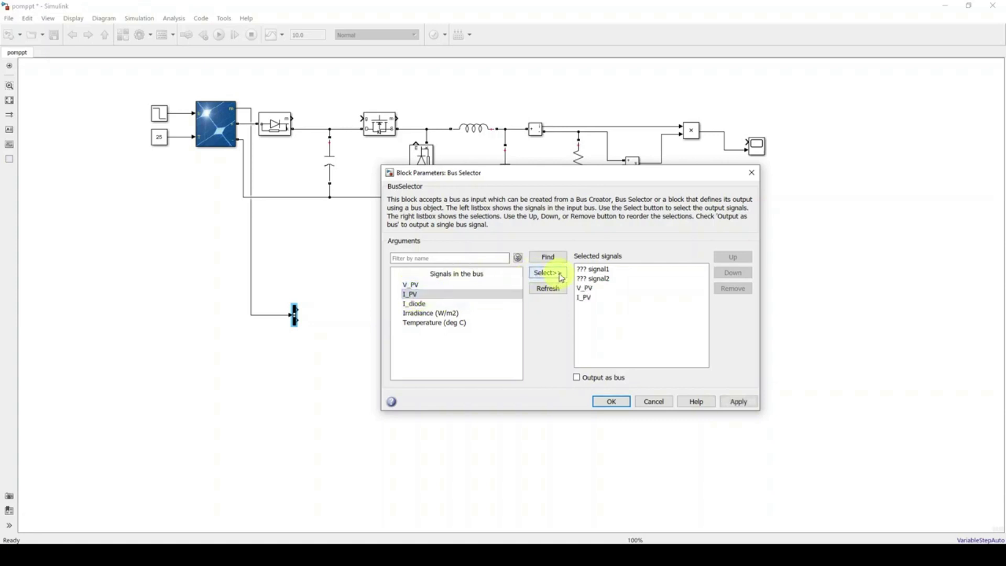
left_click(597, 269)
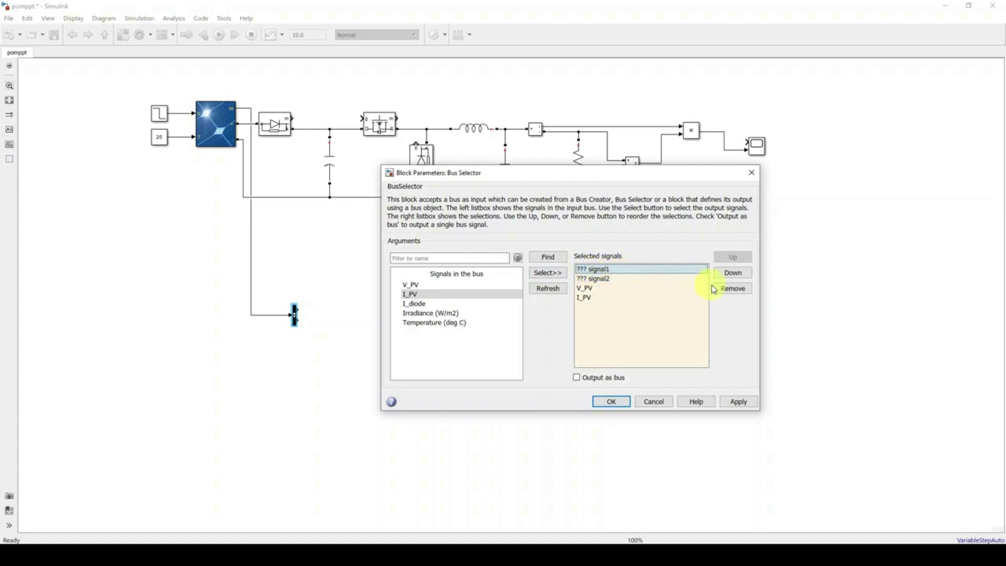
left_click(732, 289)
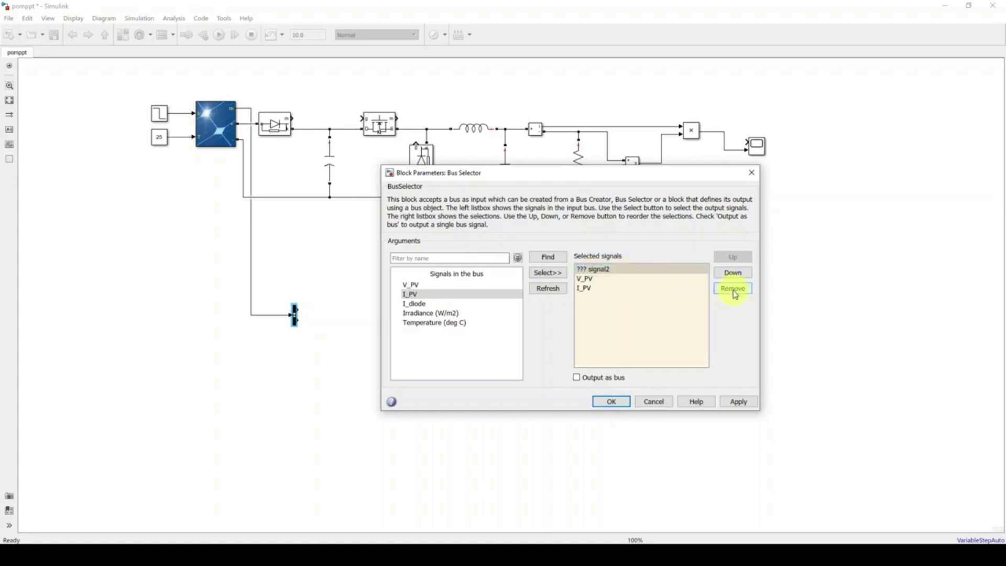
left_click(737, 399)
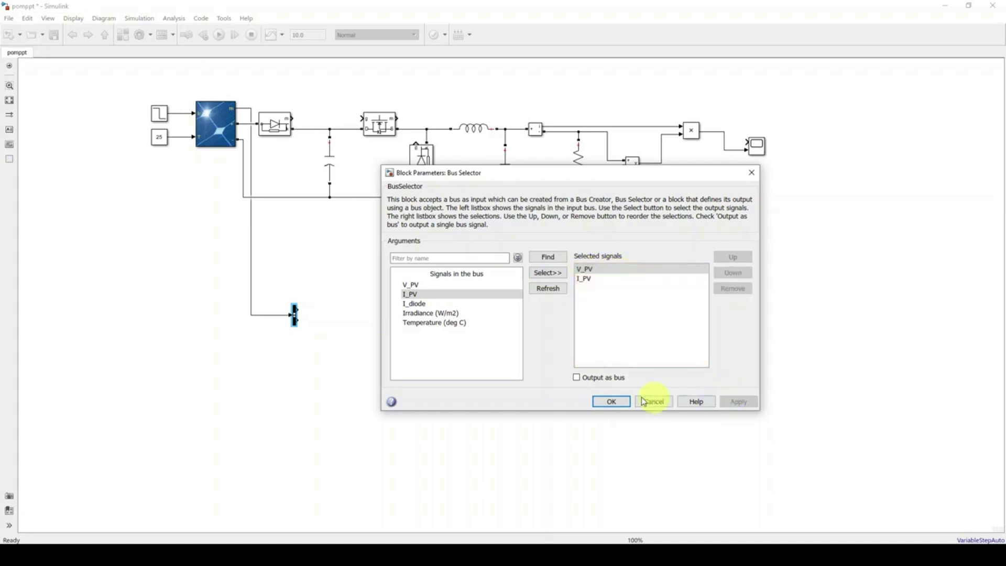
left_click(611, 402)
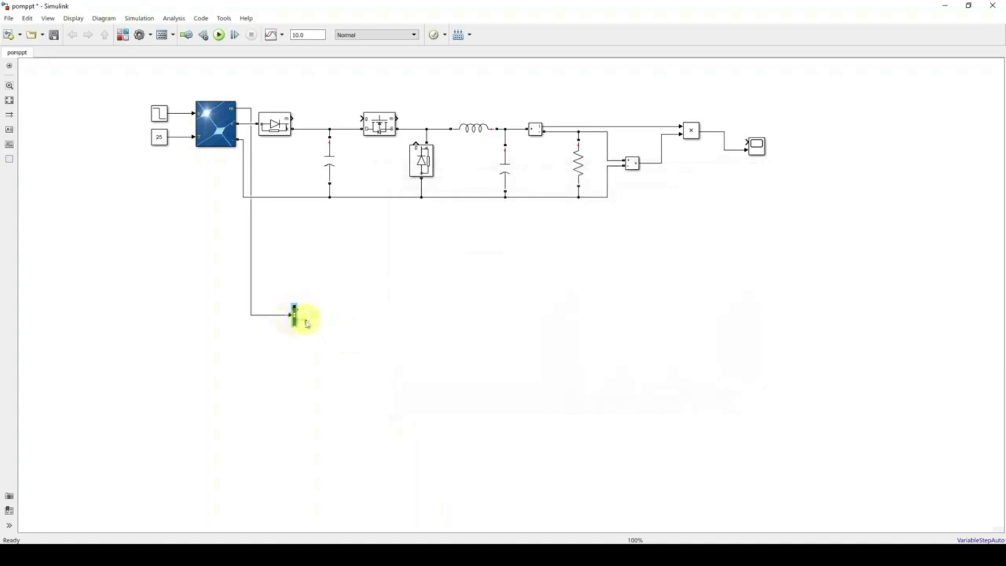
- Switch to the lab manual in Chrome, close its attachment preview and leave full-screen view
left_click(371, 542)
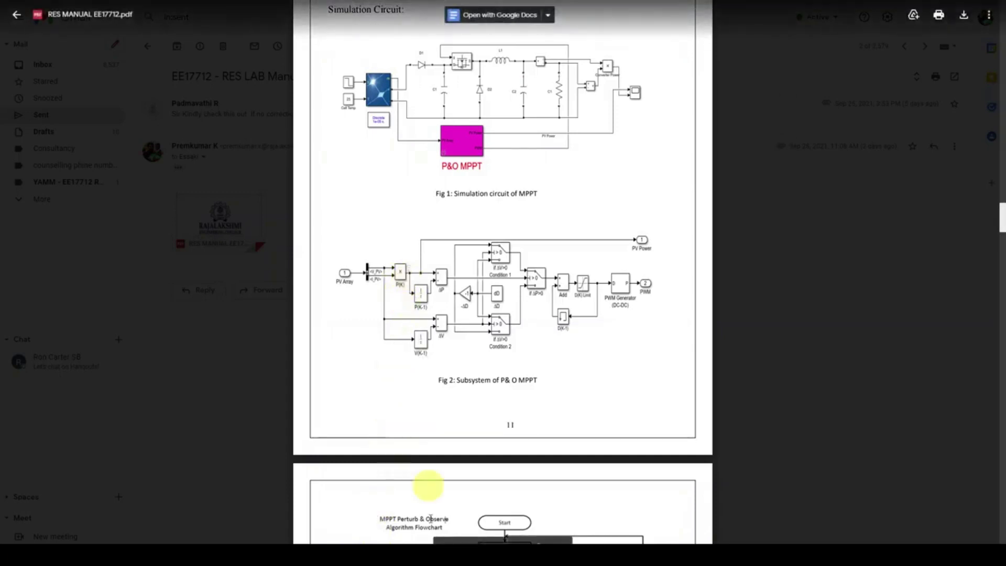
key("Escape")
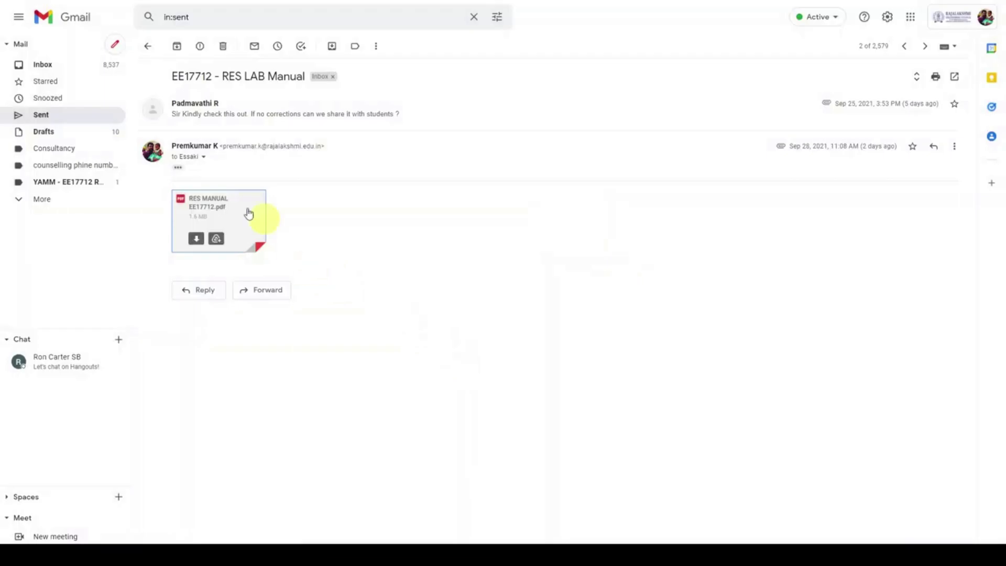
left_click(220, 207)
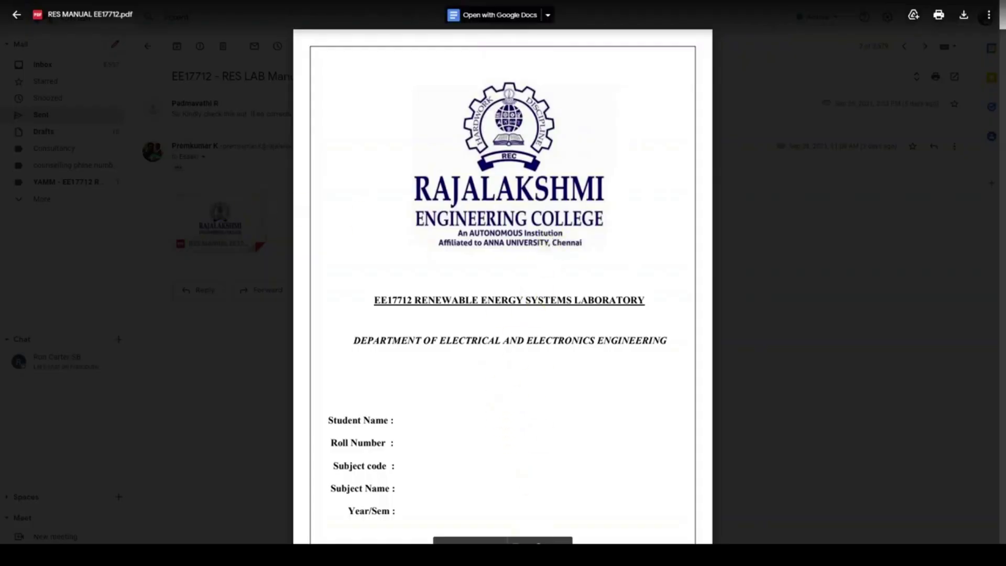
key("Escape")
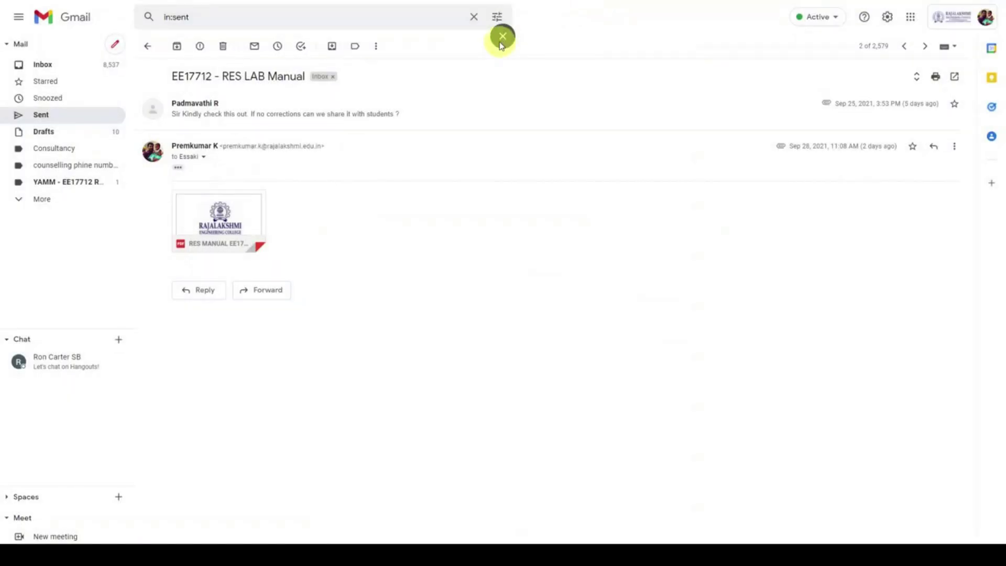
key("F11")
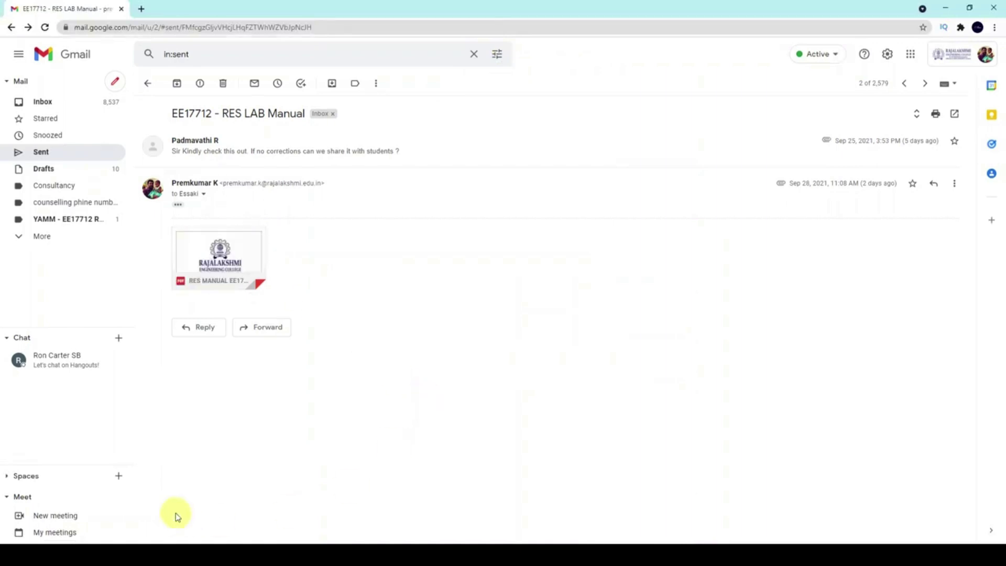
- Download the RES MANUAL EE17712.pdf attachment and open it in Edge at the P&O MPPT subsystem diagram on page 11
left_click(196, 276)
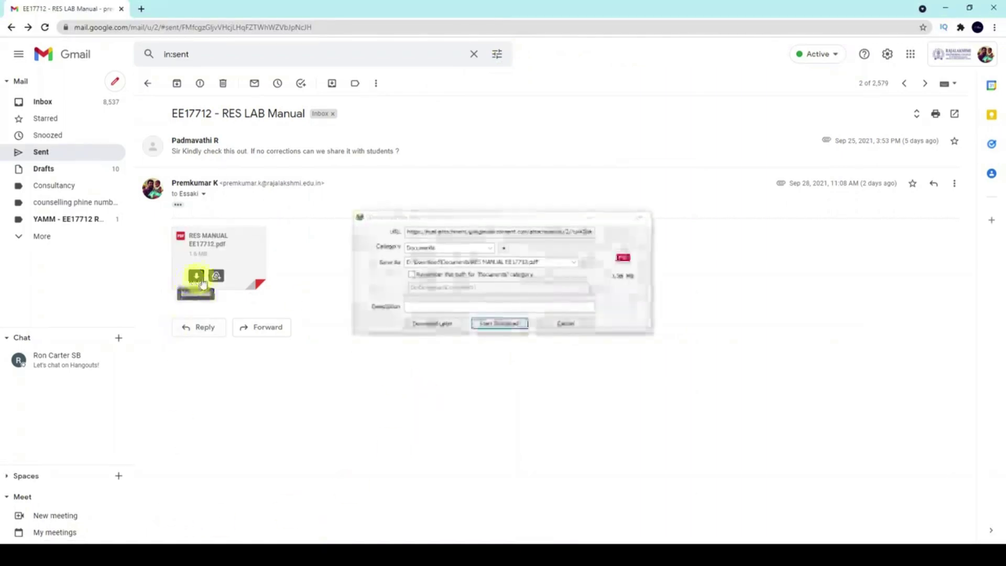
left_click(505, 324)
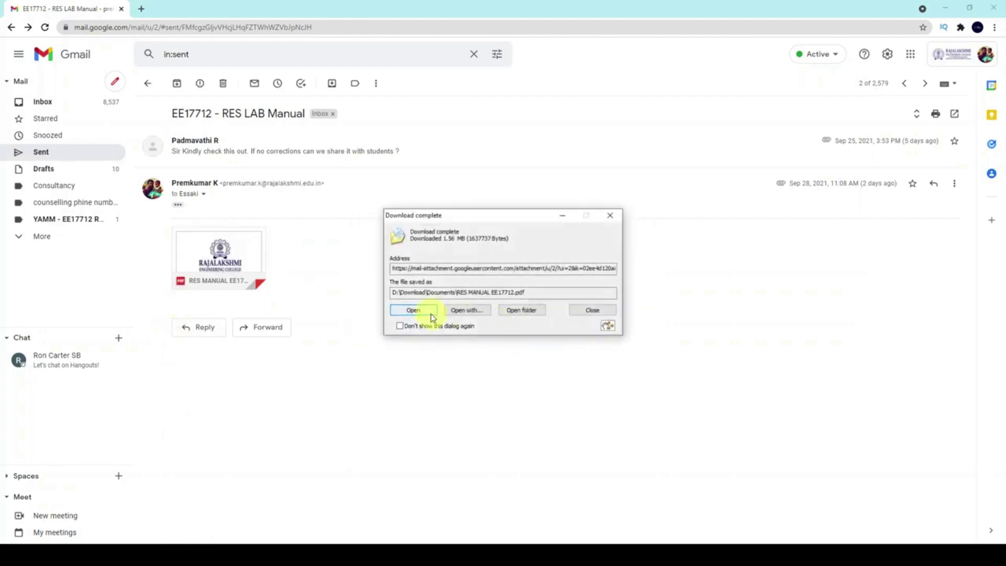
left_click(413, 310)
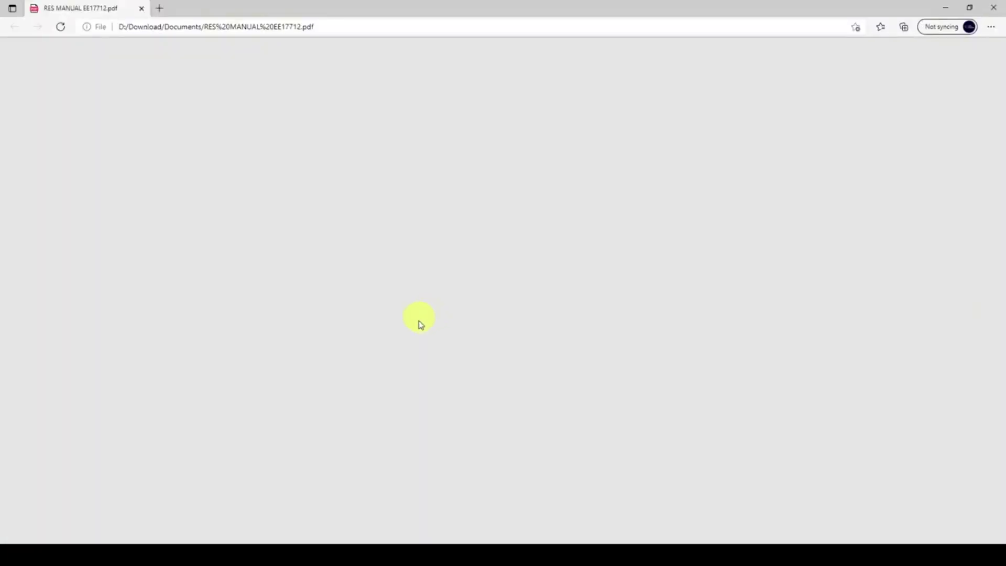
scroll(460, 322, "down", 9)
scroll(461, 320, "down", 20)
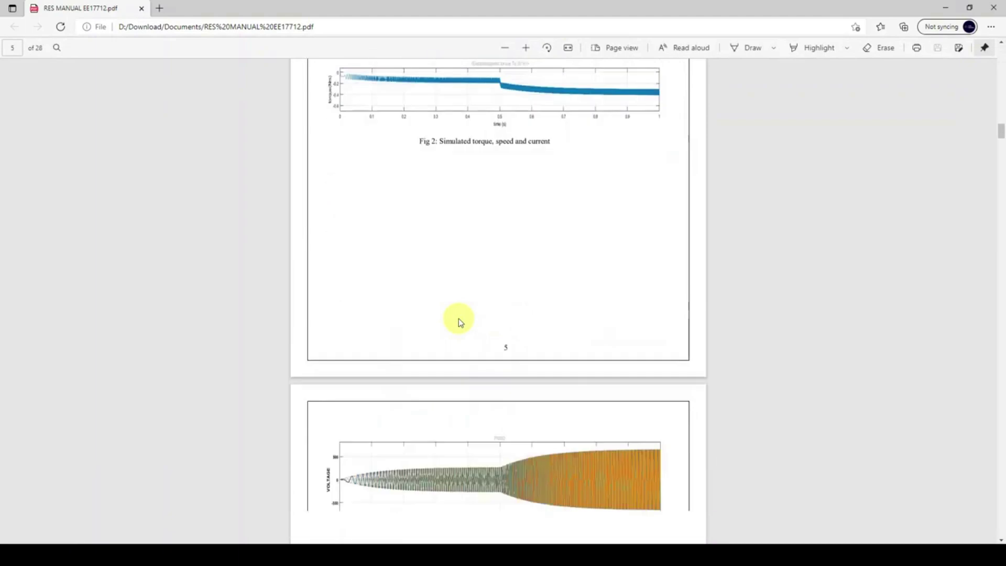
scroll(460, 321, "down", 20)
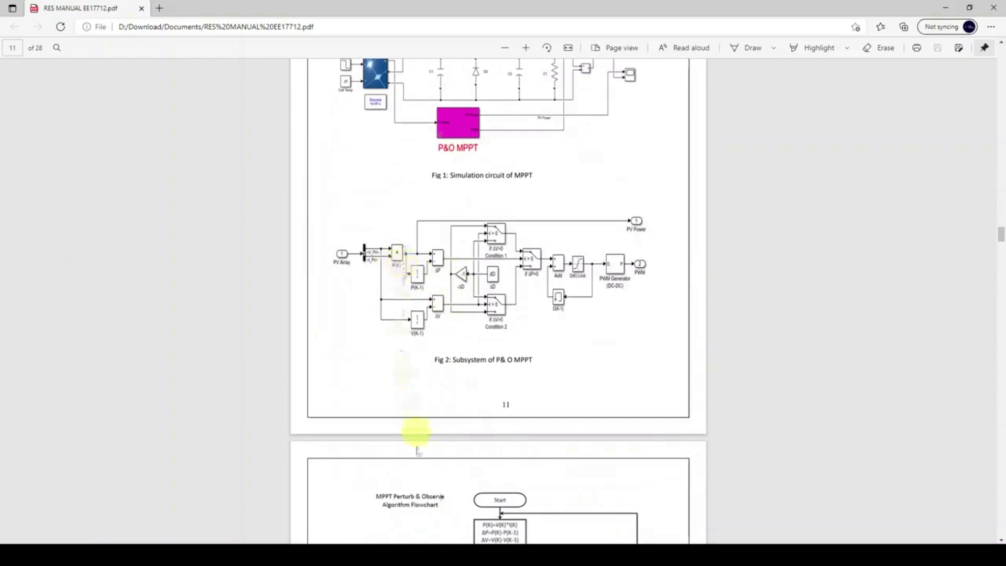
- Switch to Simulink, place a Product block beside the Bus Selector, and connect V_PV and I_PV to its two inputs
left_click(398, 554)
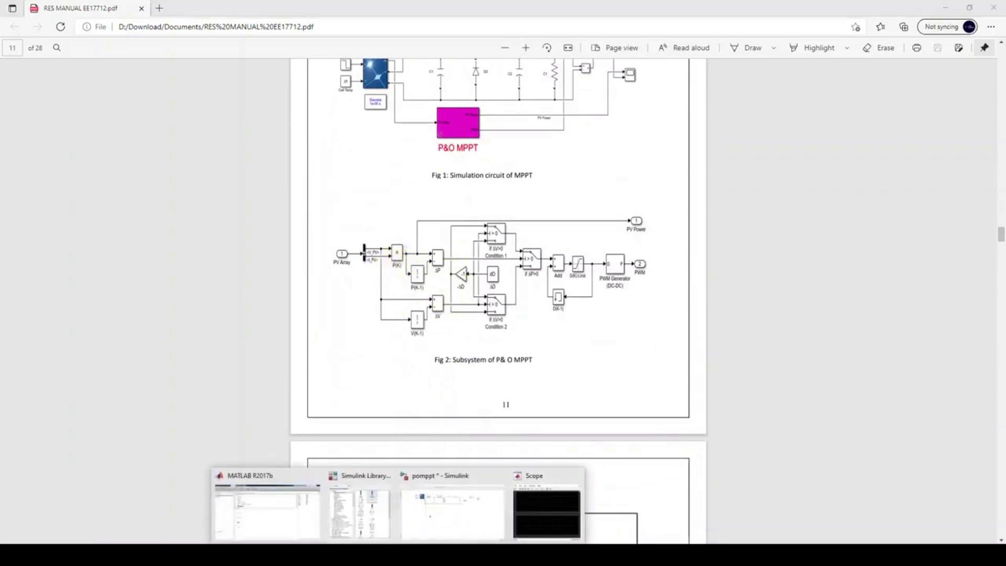
left_click(426, 501)
left_click(359, 506)
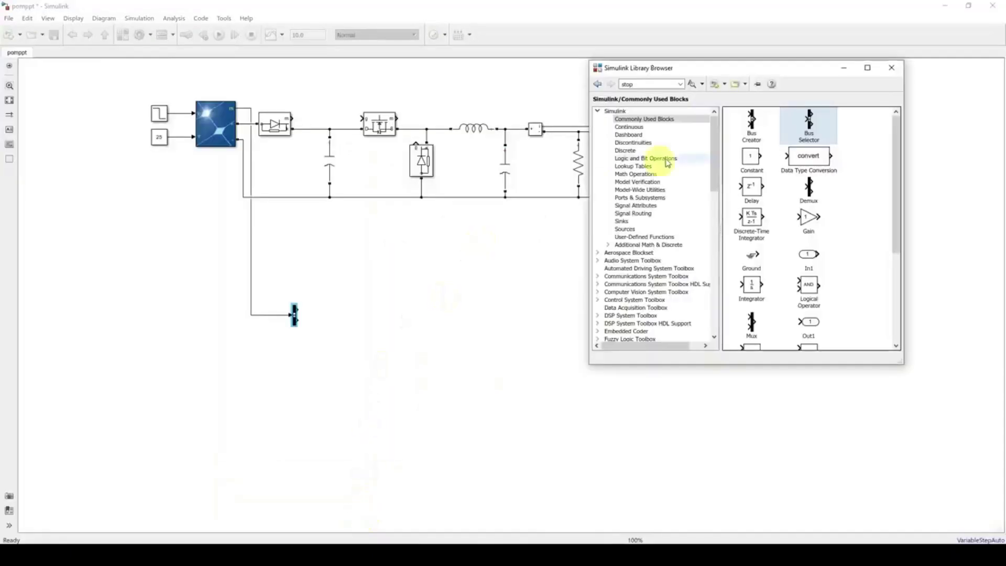
left_click(628, 177)
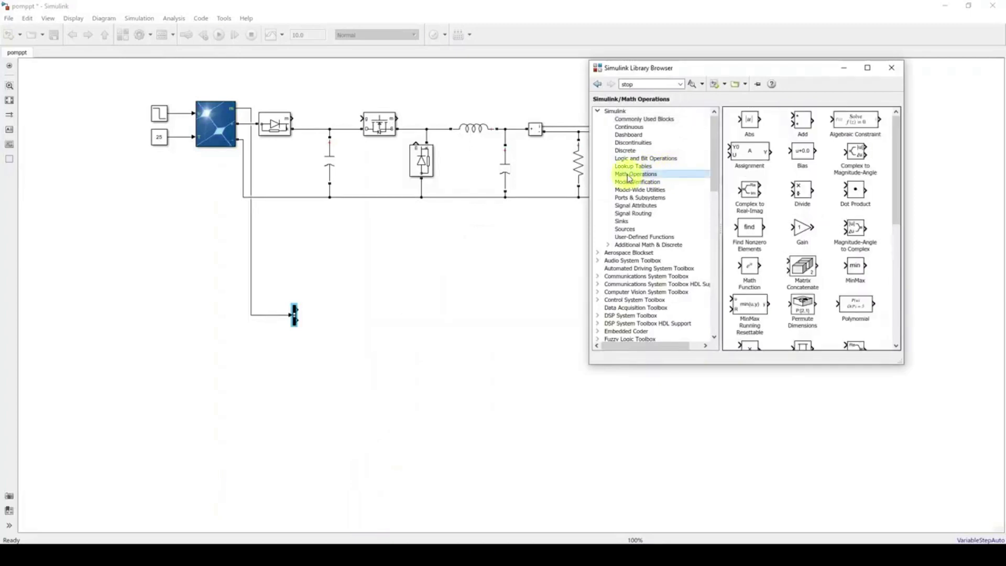
left_click(750, 310)
scroll(751, 309, "down", 2)
left_click(750, 292)
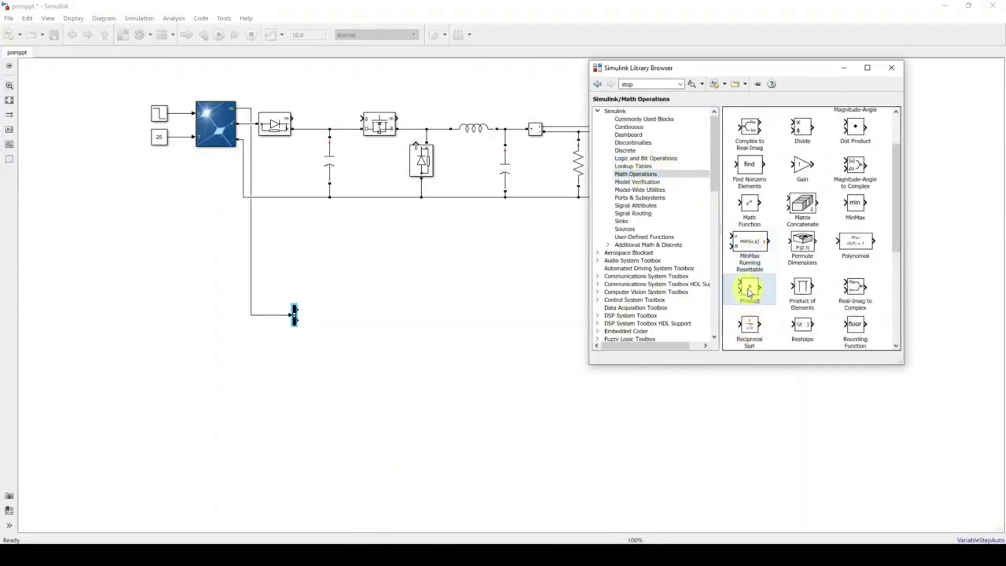
left_click_drag(750, 291, 341, 316)
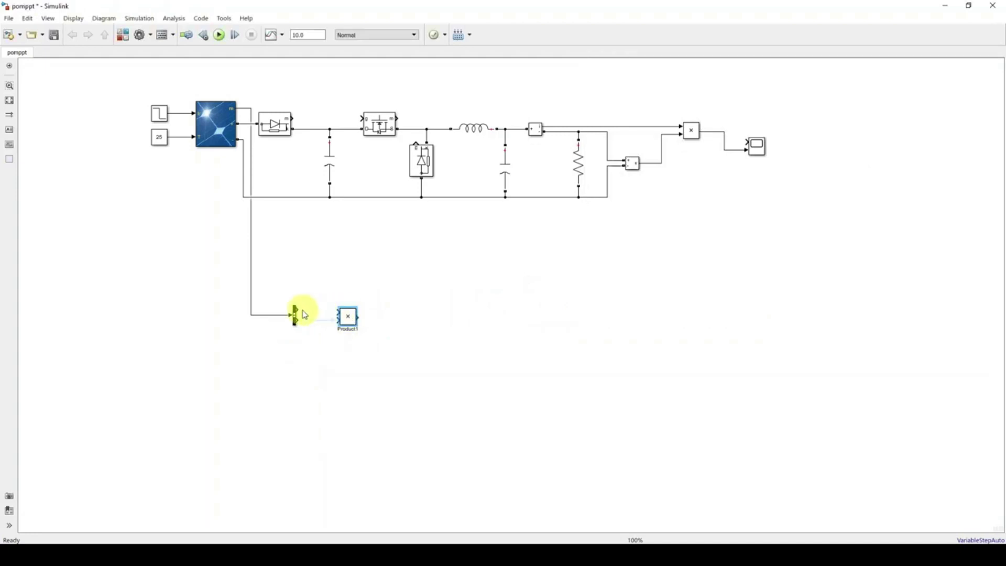
left_click_drag(297, 308, 348, 317)
- Check the manual's P&O subsystem diagram in Edge, return to Simulink, and place an Add block to the right of the new Product block
left_click(375, 542)
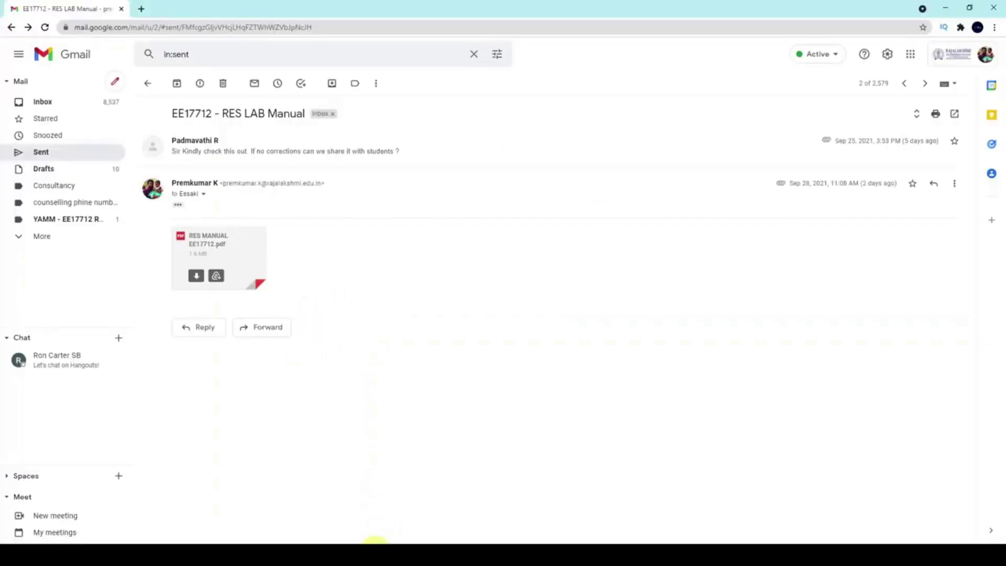
left_click(376, 542)
left_click(281, 542)
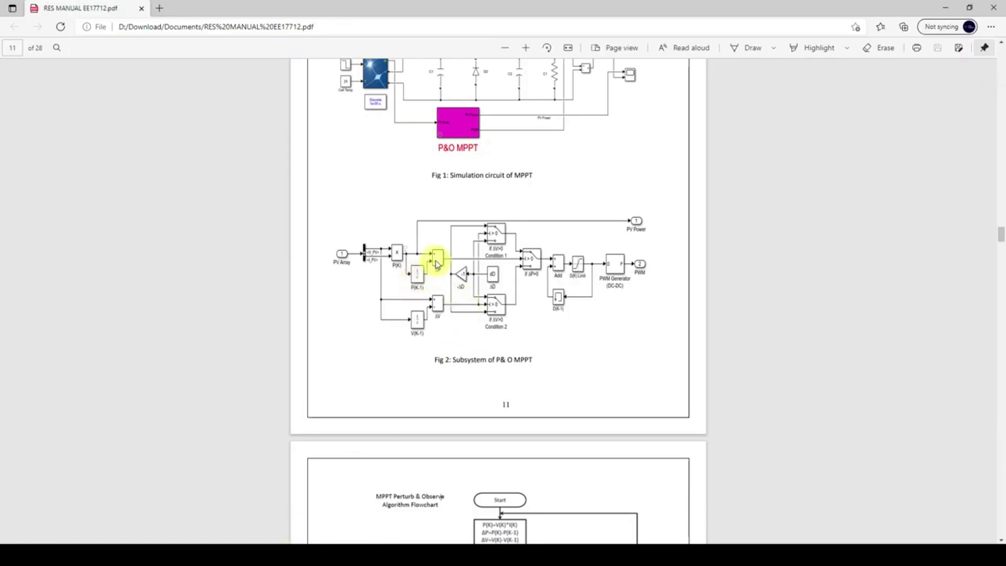
left_click(294, 540)
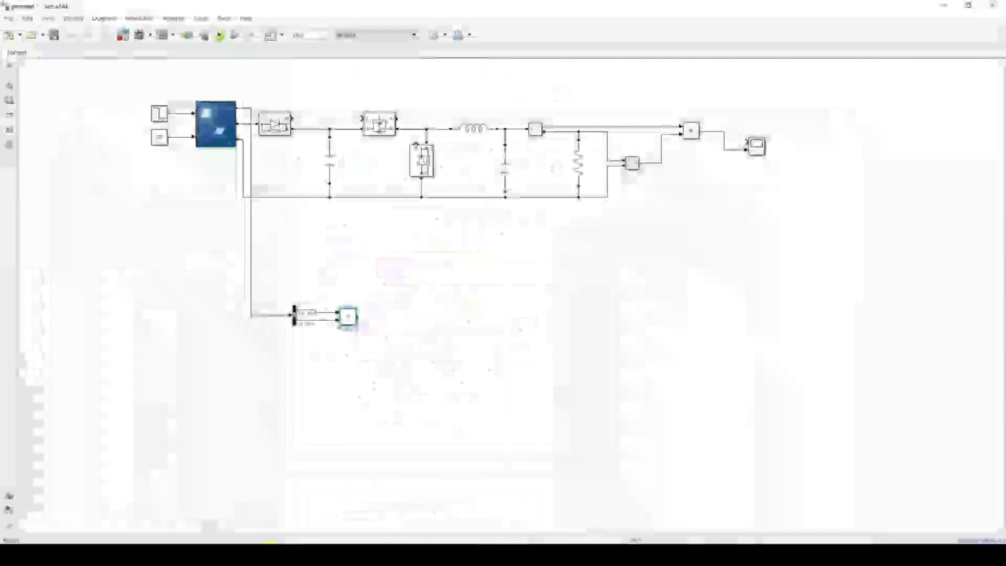
mouse_move(396, 540)
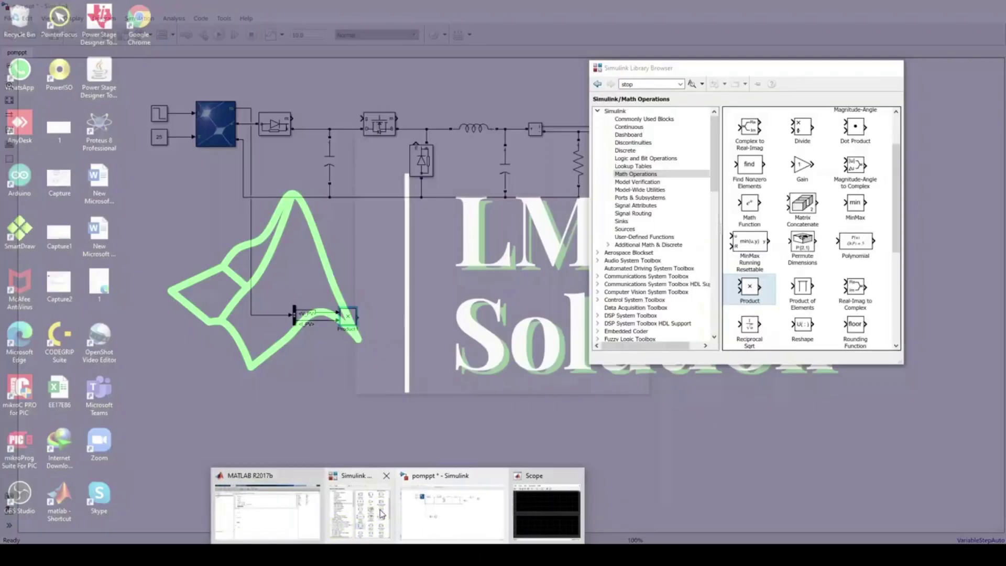
left_click(397, 517)
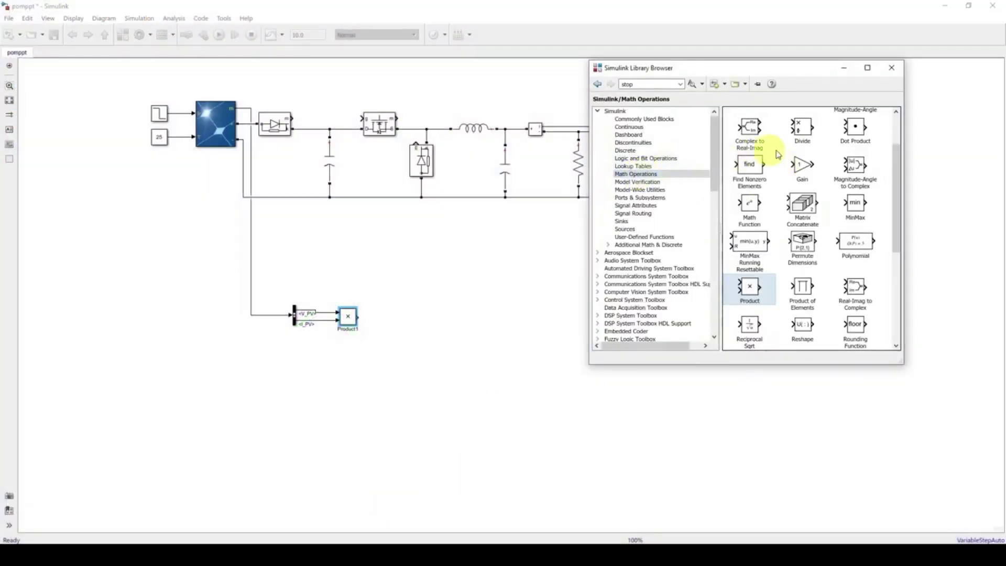
scroll(755, 152, "up", 3)
left_click_drag(804, 121, 438, 317)
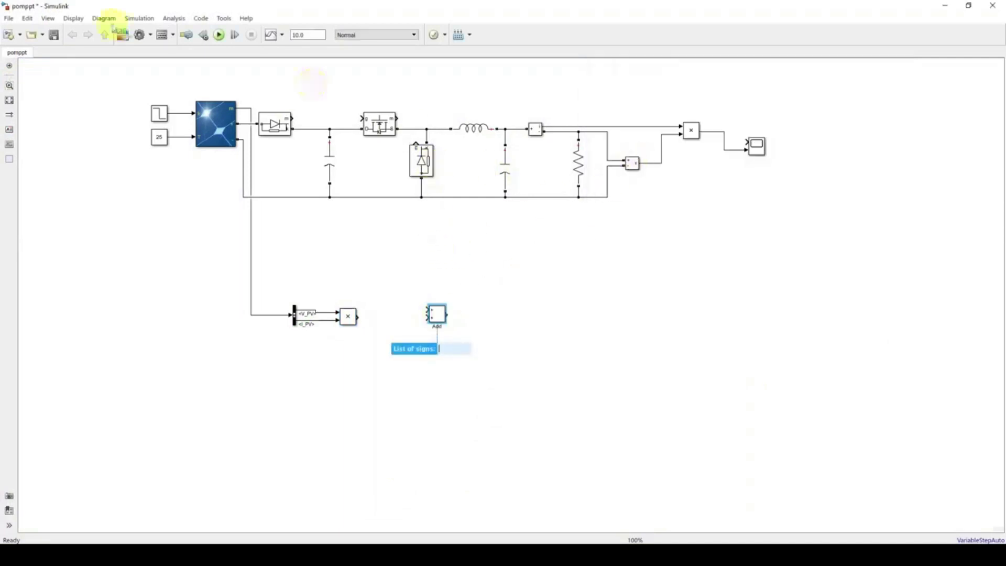
- Place a Unit Delay block from the Discrete library below and between the Product and Add blocks
left_click(124, 38)
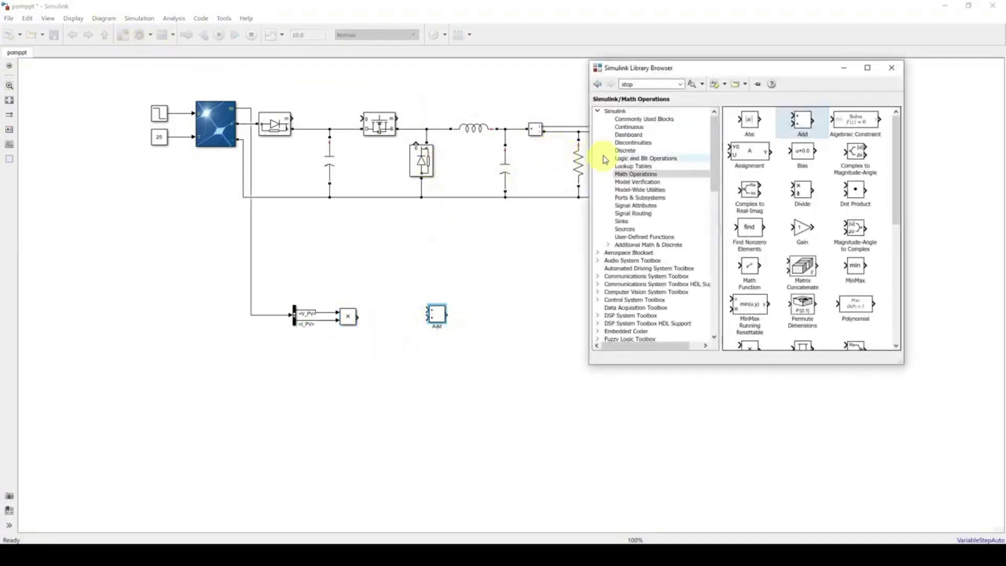
left_click(633, 127)
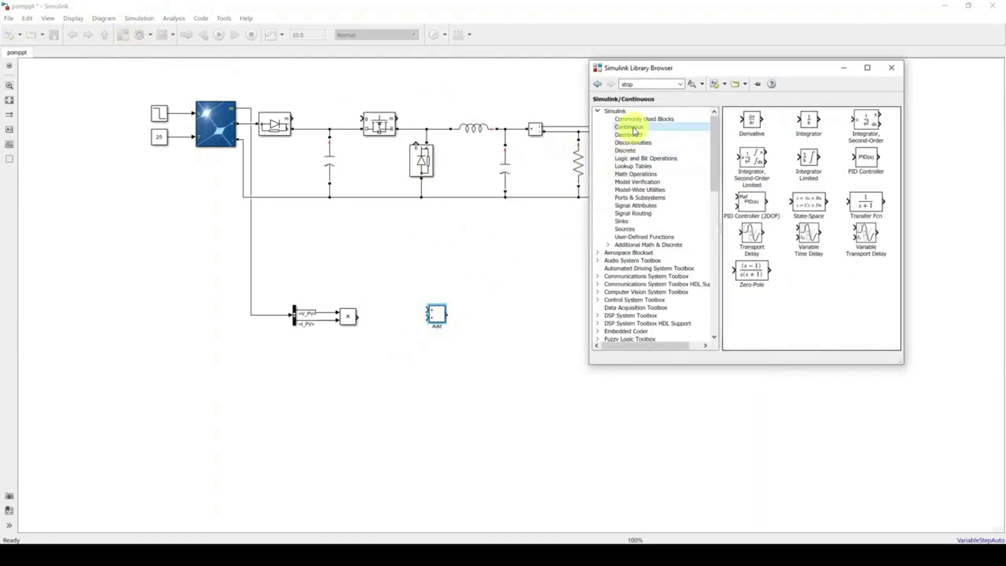
left_click(630, 151)
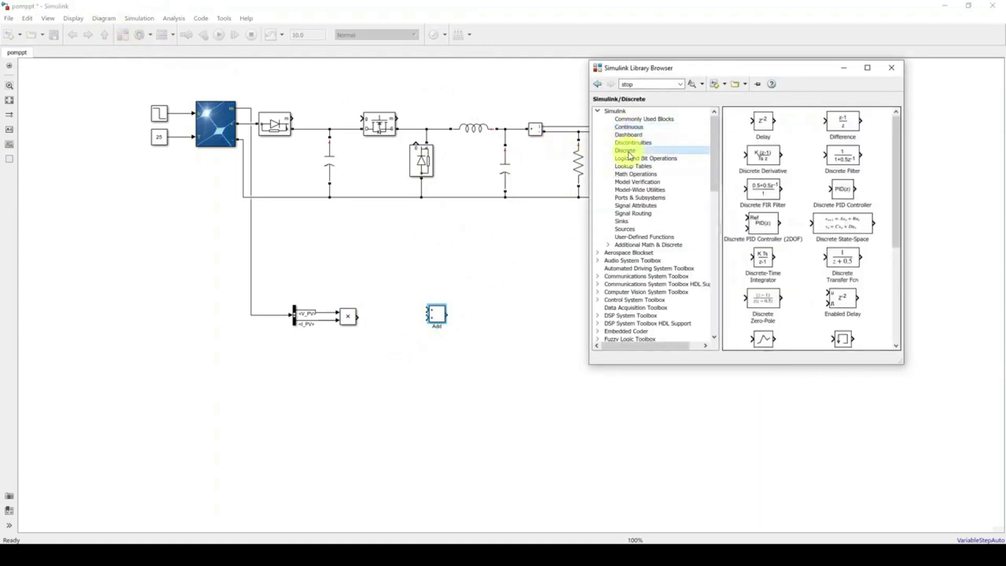
scroll(838, 263, "down", 3)
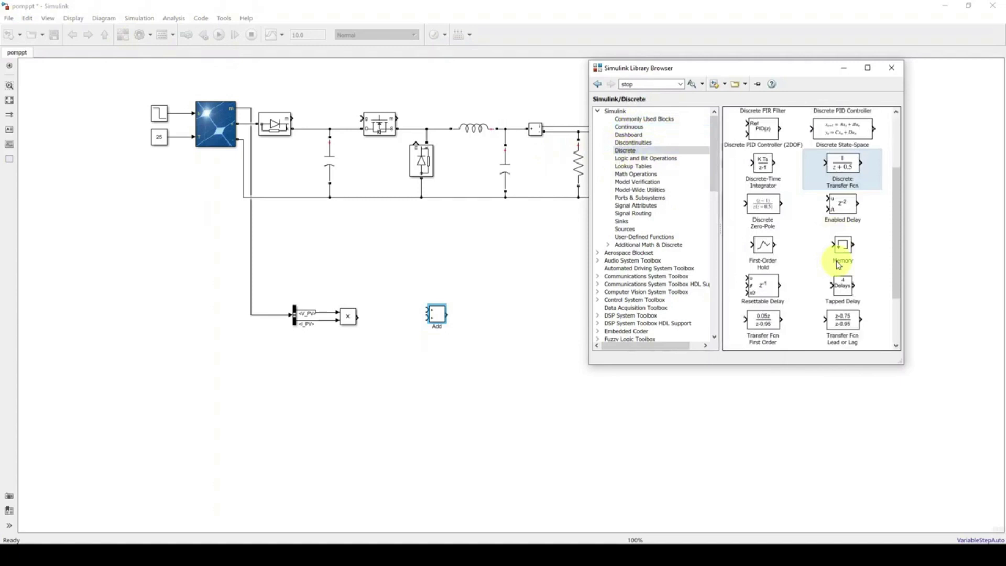
scroll(838, 267, "up", 1)
scroll(839, 277, "down", 1)
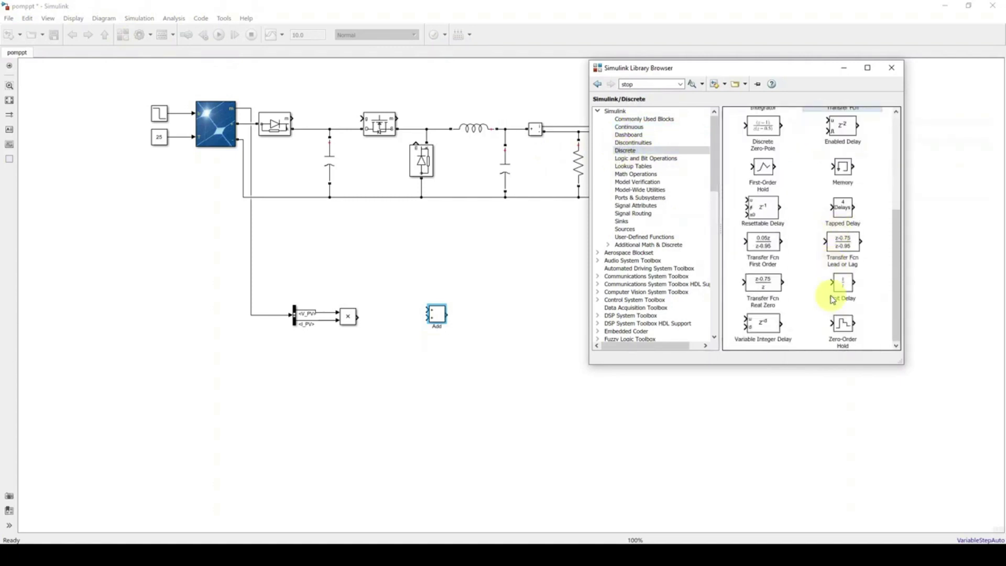
left_click_drag(844, 289, 385, 349)
- Set the Add block's signs to +- and wire the Product output to its plus input directly and to its minus input through the Unit Delay
double_click(439, 315)
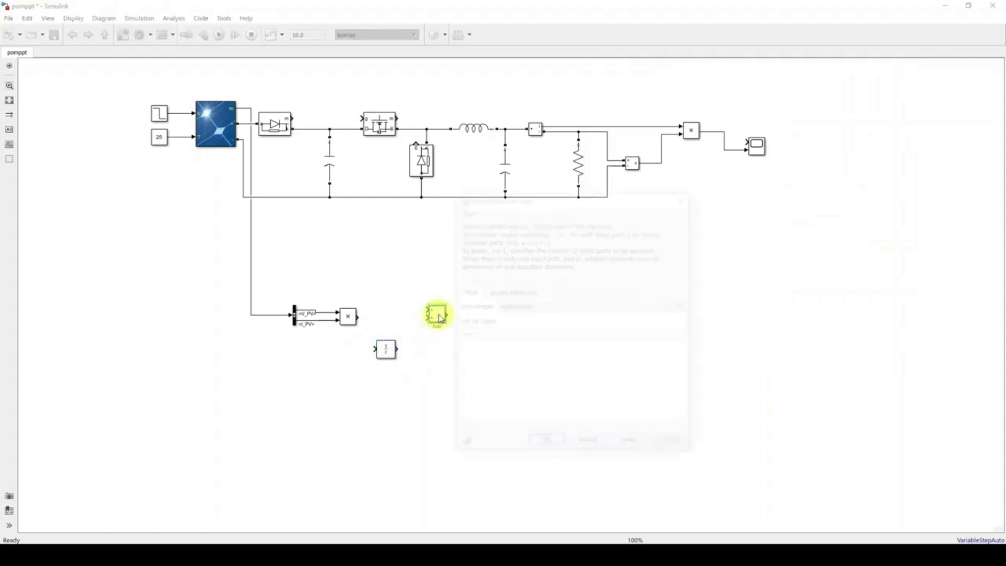
double_click(473, 333)
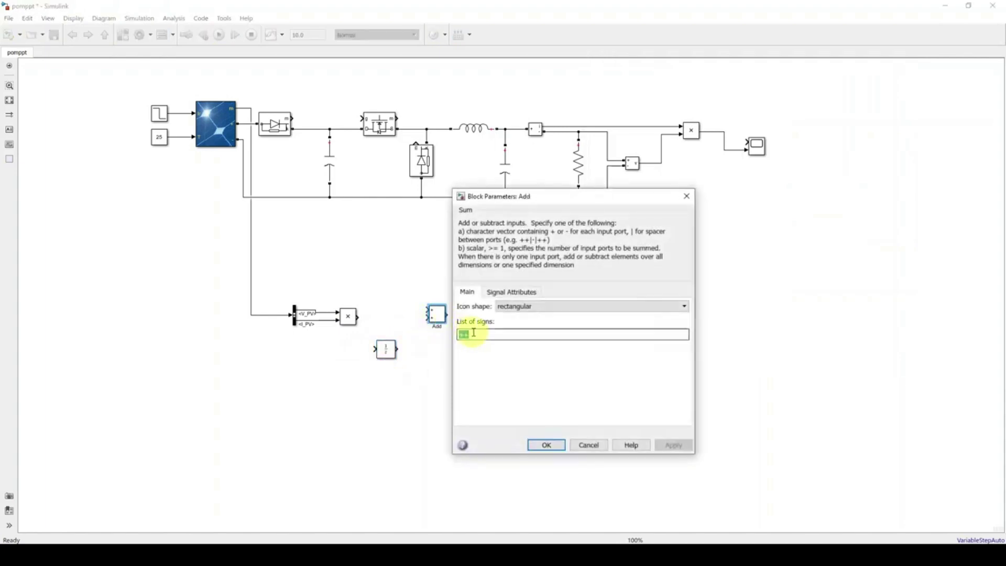
type("+-")
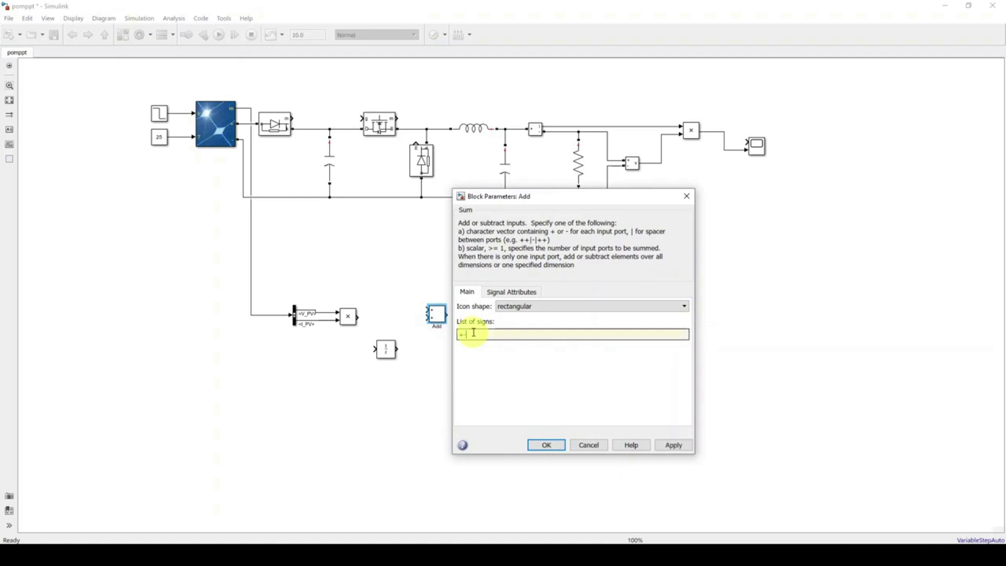
left_click(544, 445)
left_click_drag(438, 315, 367, 320)
left_click_drag(409, 347, 428, 326)
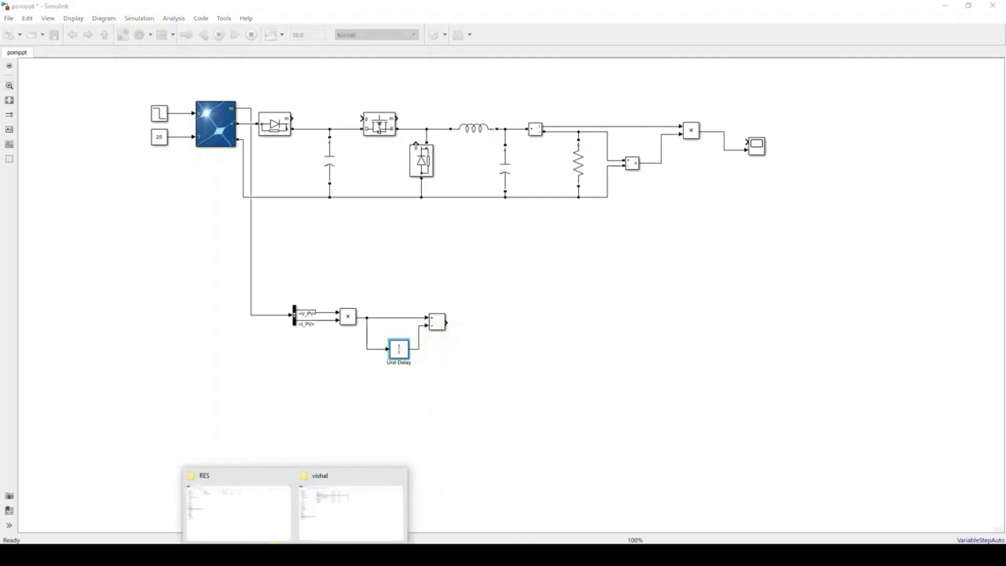
- Check the voltage-difference branch in the manual, return to Simulink, and duplicate the Add and Unit Delay blocks below the originals
left_click(238, 503)
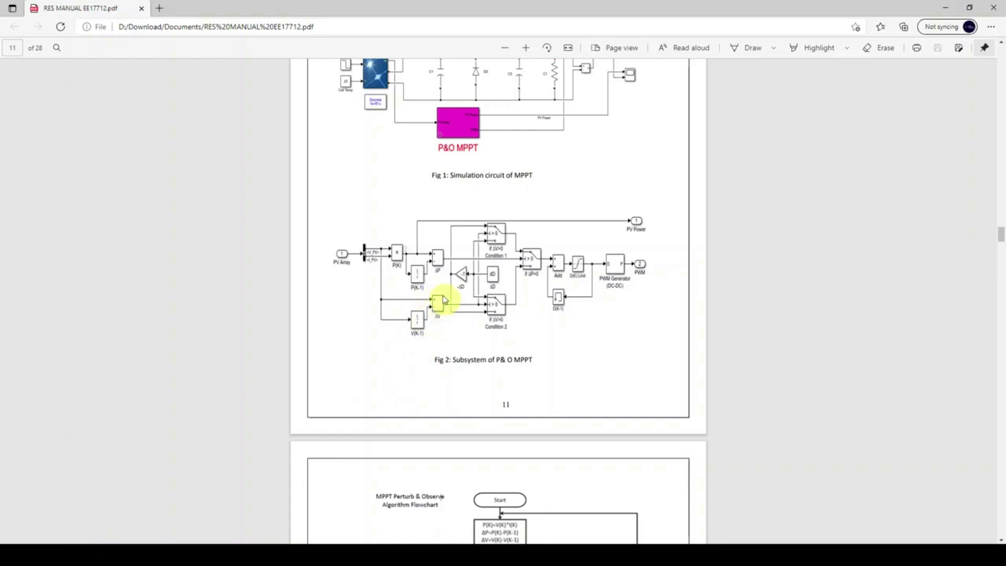
left_click(280, 542)
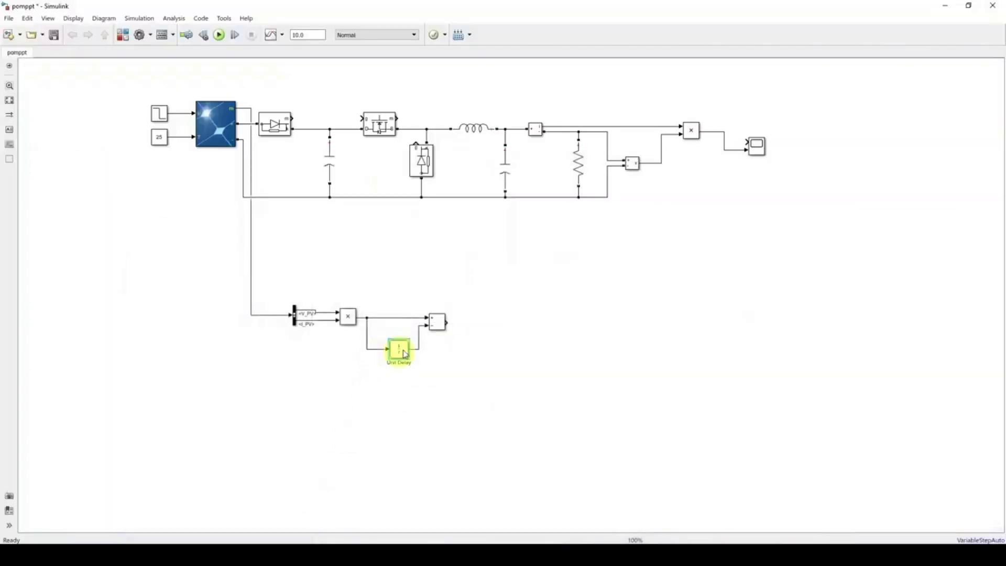
left_click_drag(412, 349, 438, 391)
left_click(401, 352)
left_click_drag(400, 352, 393, 410)
left_click(400, 412)
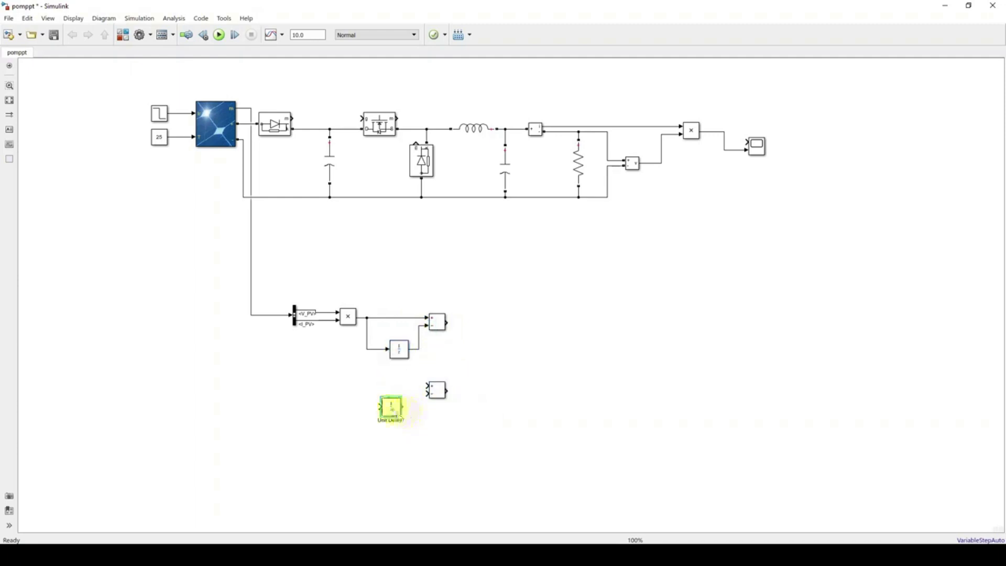
- Connect V_PV to the lower Add block's plus input directly and to its minus input through the second Unit Delay
mouse_move(427, 386)
left_mouse_down()
mouse_move(323, 341)
mouse_move(325, 313)
left_mouse_up()
left_click_drag(378, 409, 344, 386)
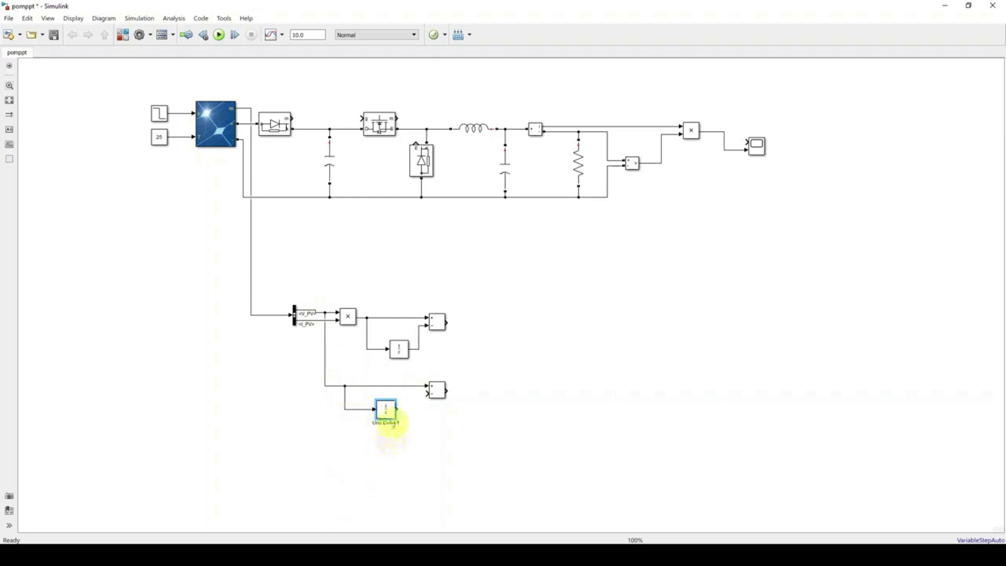
left_click_drag(396, 411, 425, 394)
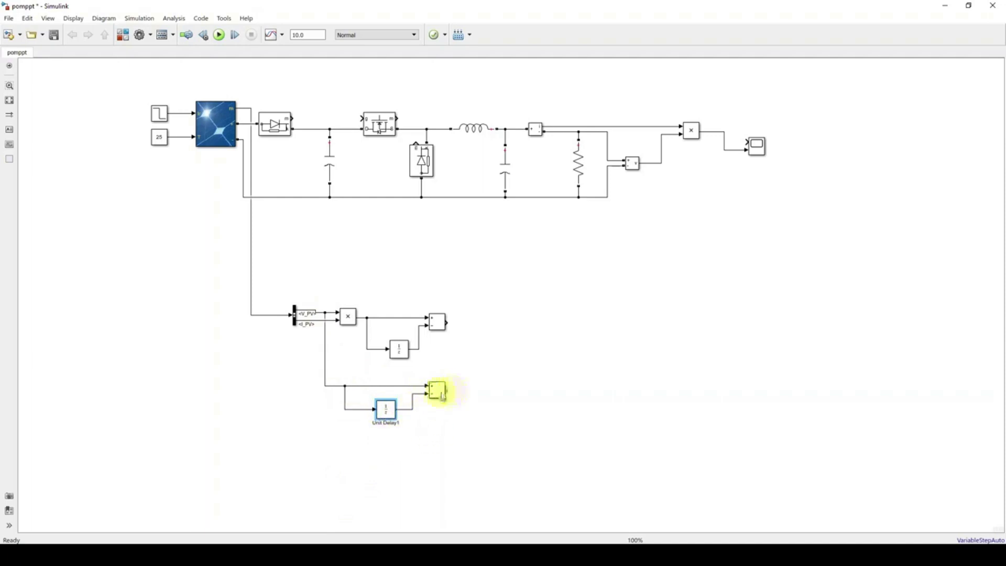
left_click(437, 322)
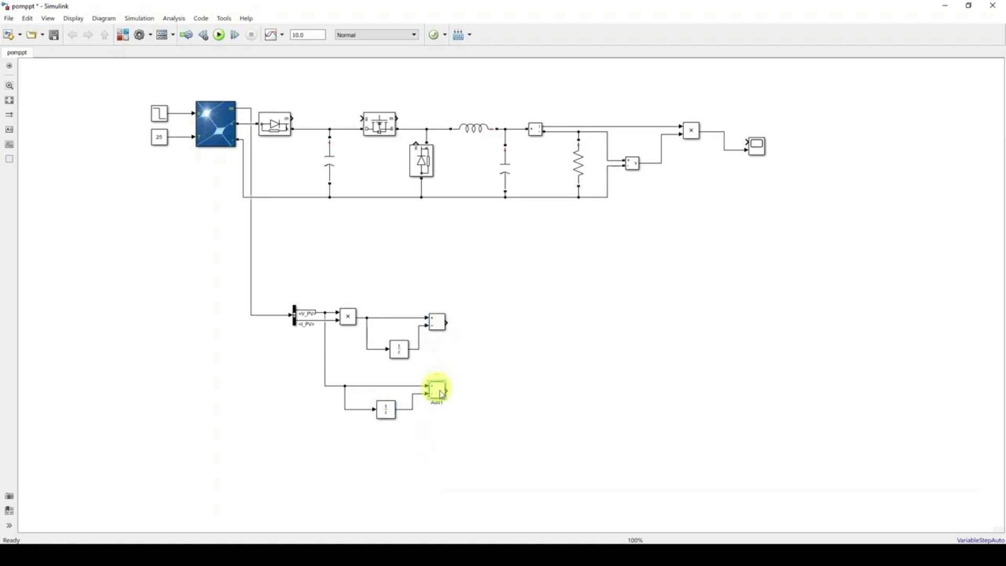
- Following the manual's diagram, place three Switch blocks in Simulink: two stacked beyond the Add blocks and one further right between them
left_click(280, 543)
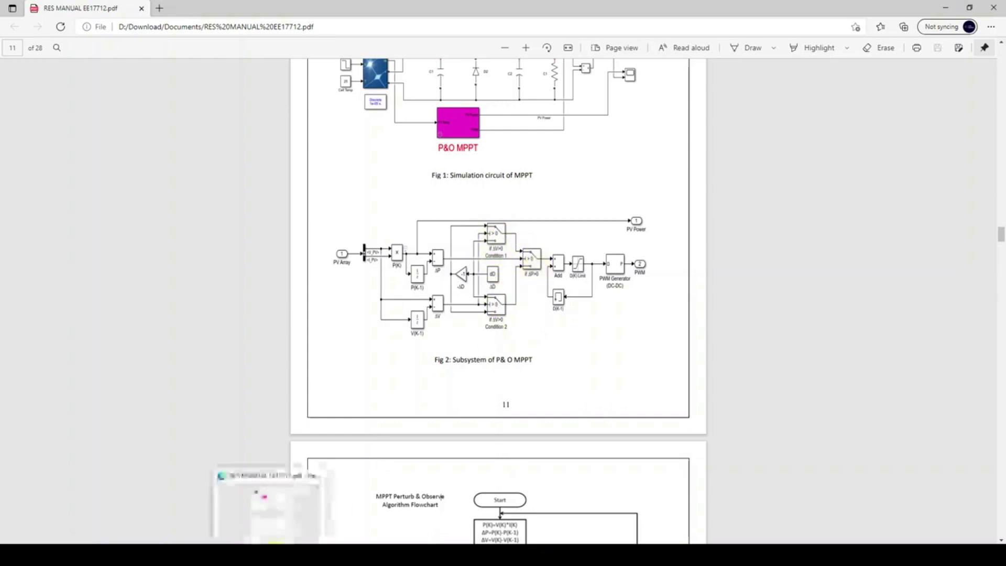
left_click(278, 544)
mouse_move(397, 540)
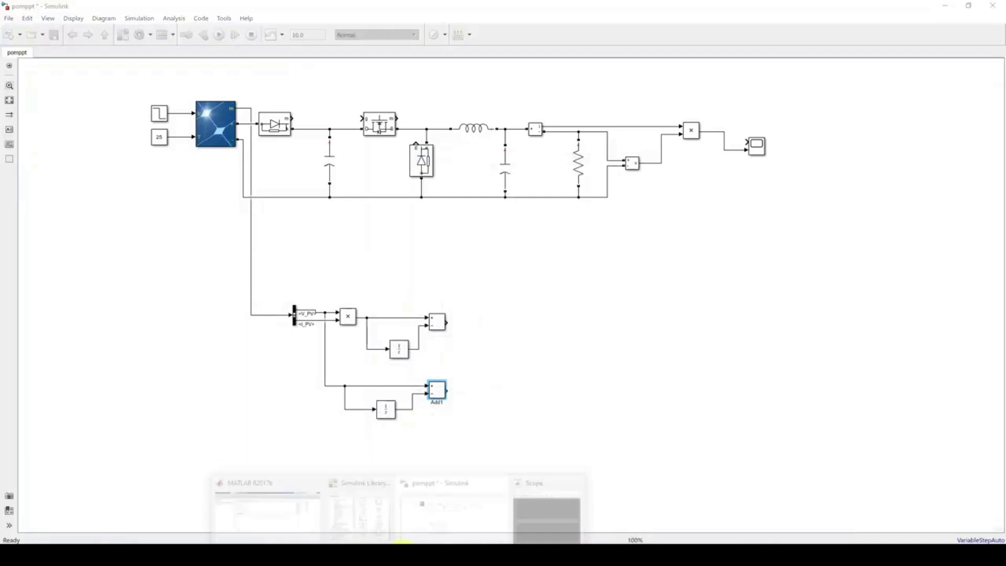
left_click(373, 511)
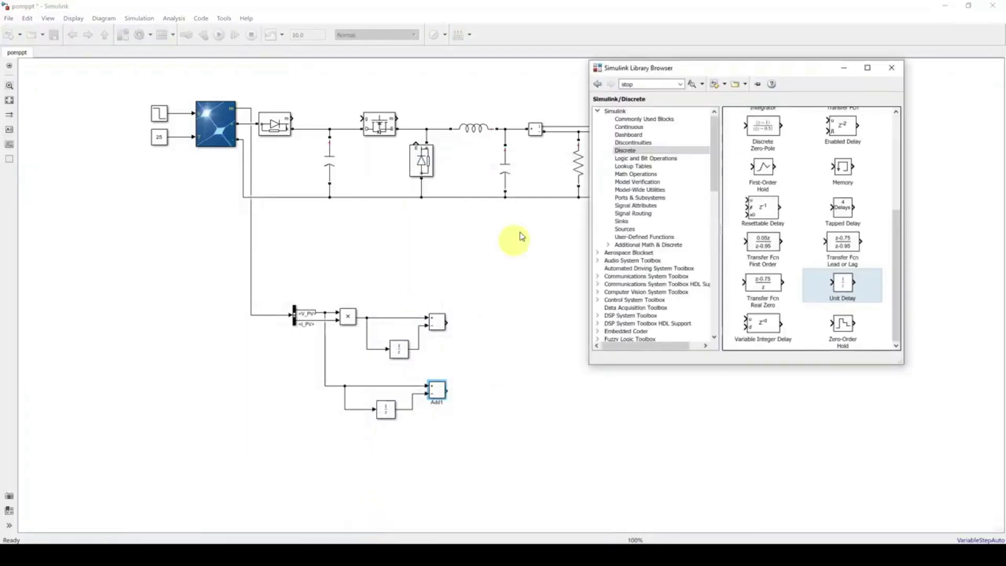
left_click(623, 214)
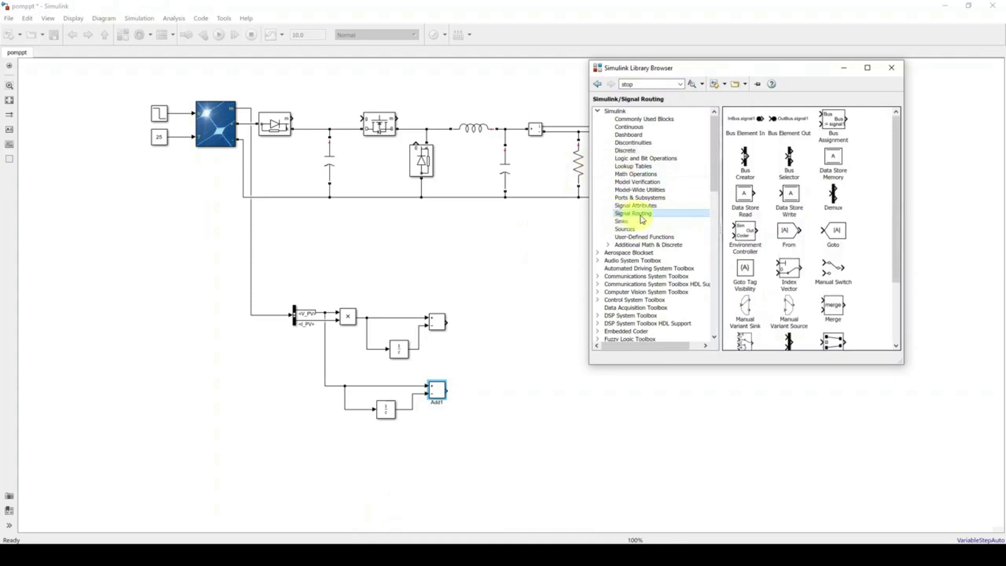
scroll(775, 247, "down", 3)
left_click(833, 308)
left_click_drag(837, 302, 604, 331)
left_click(648, 373)
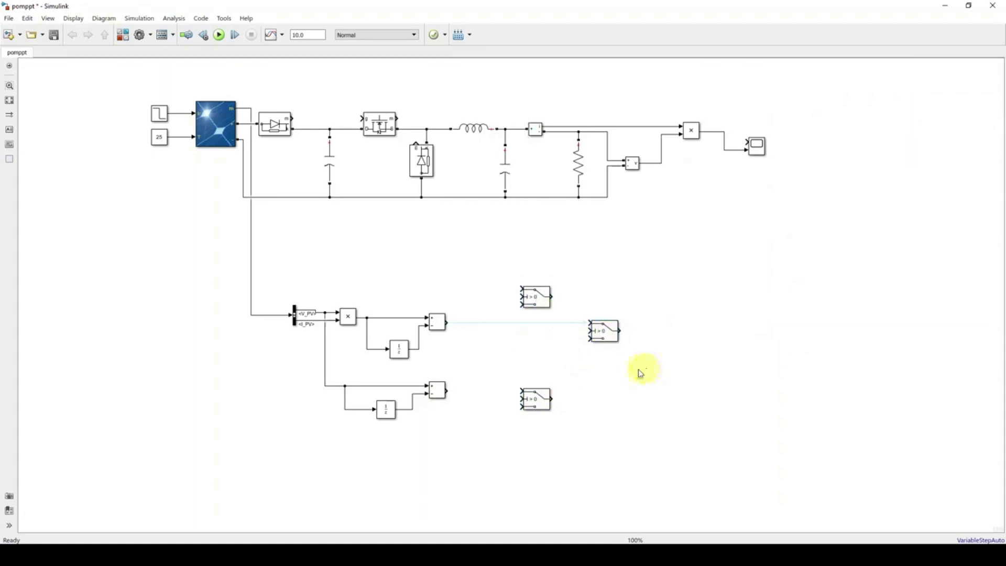
- Following the manual, wire the upper Add output to the final Switch's middle input and the two stacked Switch outputs to its outer inputs
key("alt+Tab")
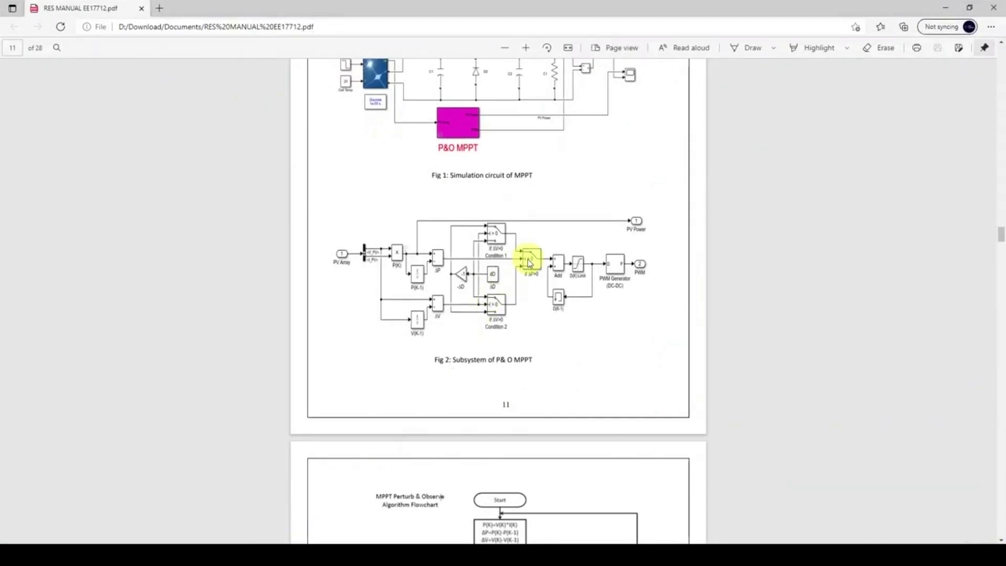
key("alt+Tab")
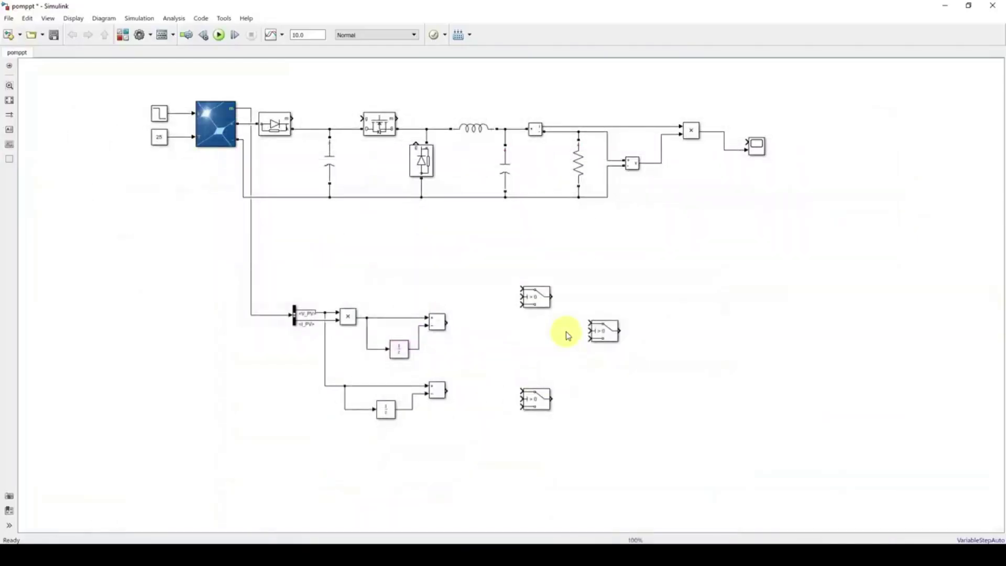
left_click_drag(460, 327, 572, 330)
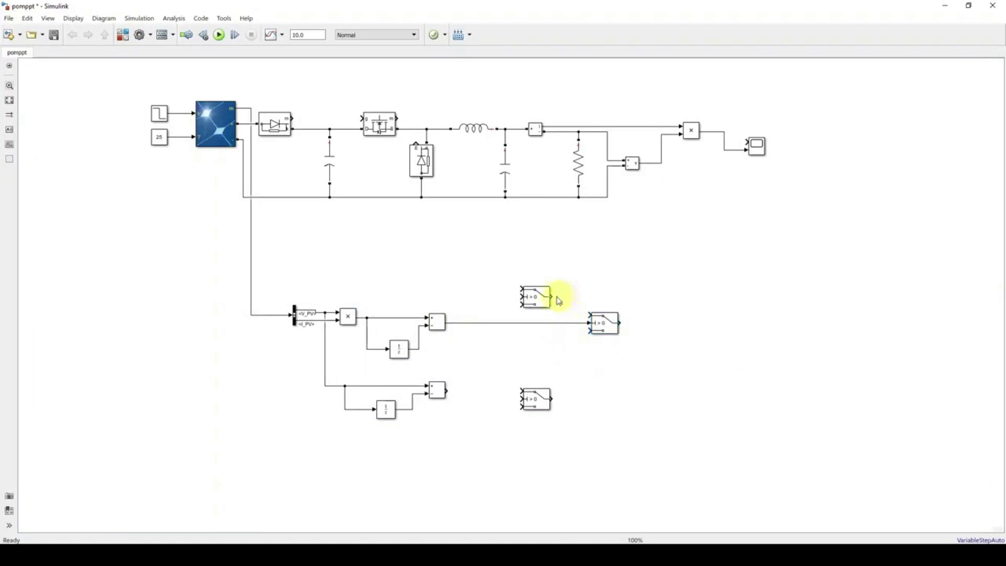
left_click_drag(549, 297, 589, 315)
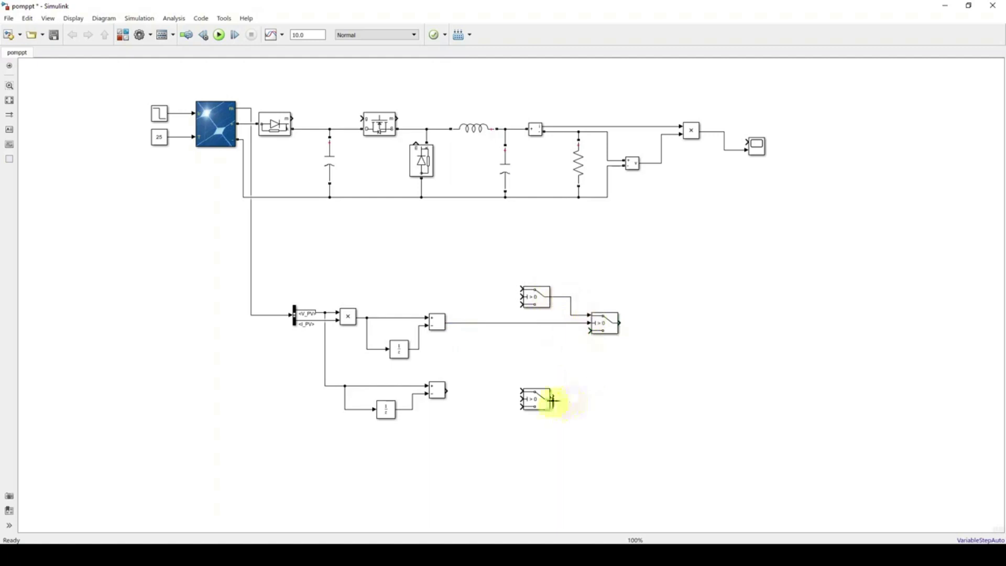
left_click_drag(554, 399, 589, 330)
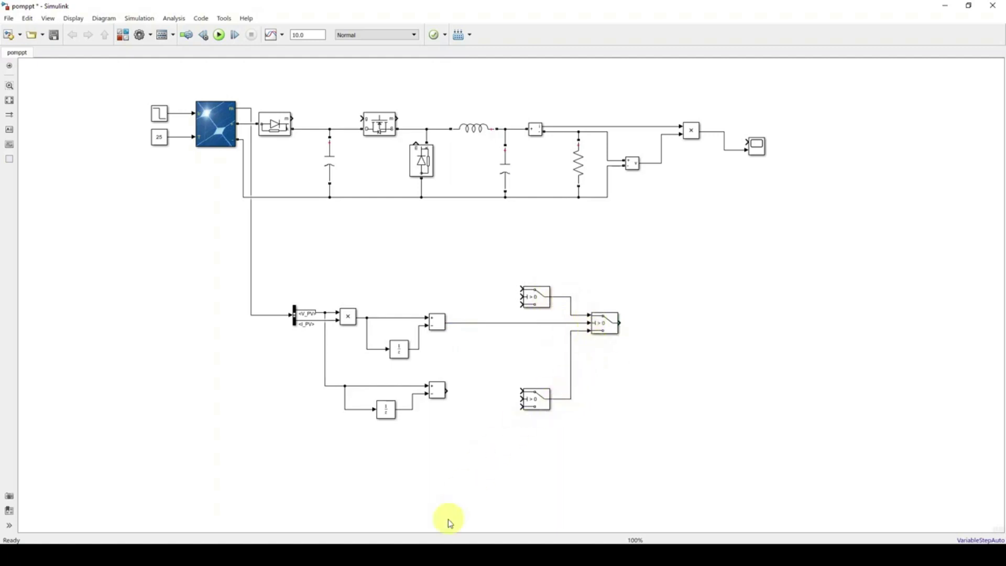
- Check the manual's diagram, return to Simulink, and place a Constant block between the two stacked Switches, flipped so its output faces left
left_click(252, 543)
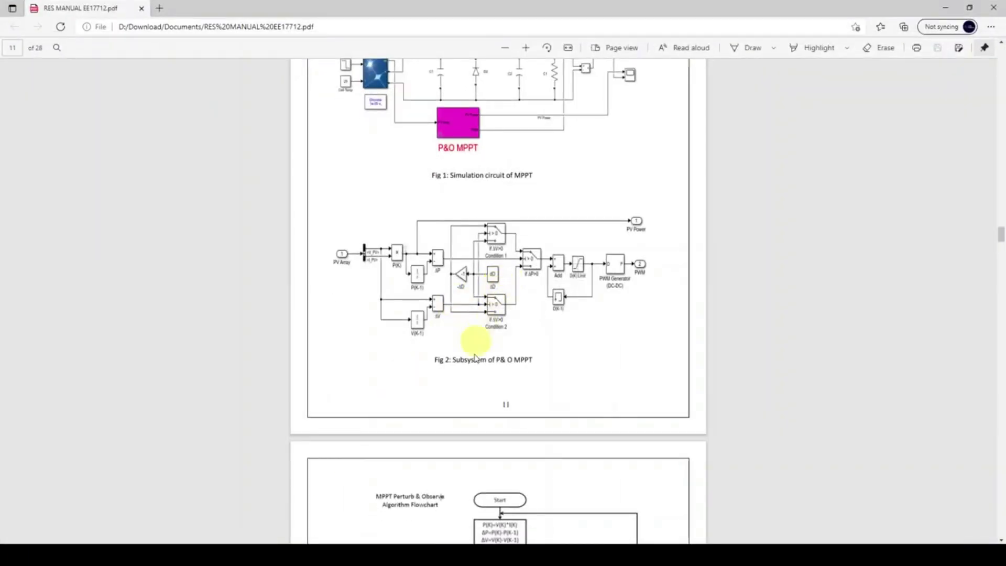
left_click(281, 542)
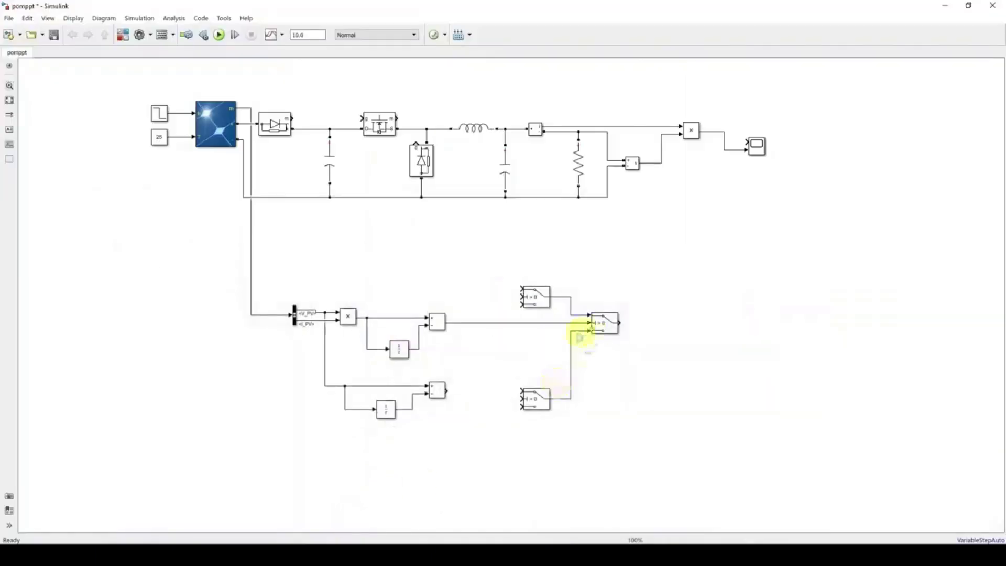
left_click(122, 35)
left_click(642, 119)
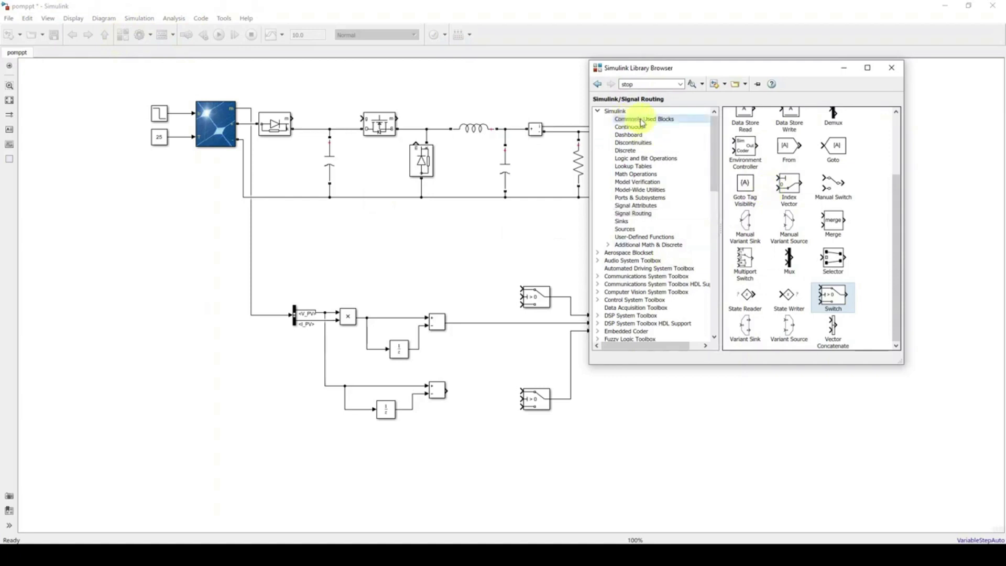
left_click_drag(752, 160, 540, 353)
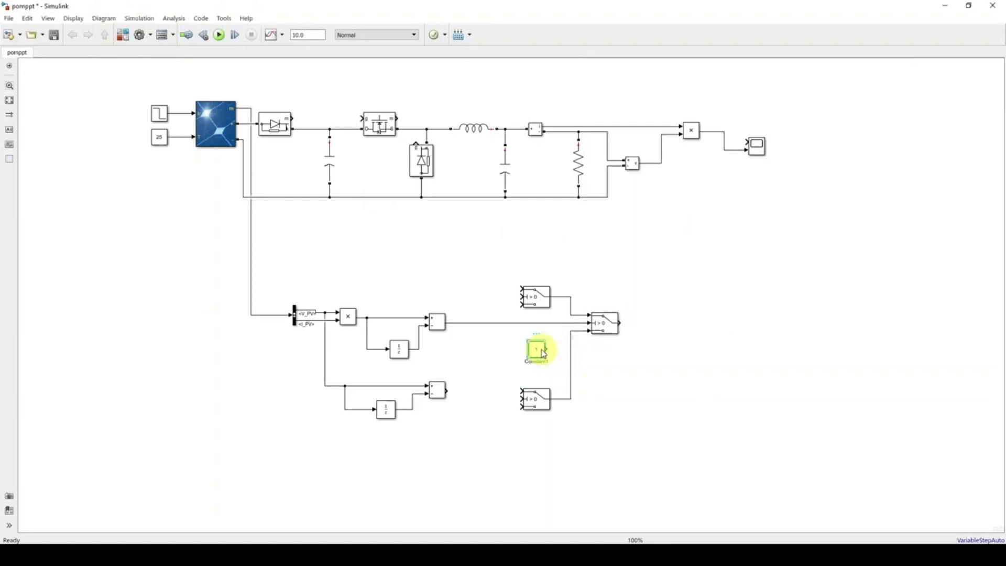
key("ctrl+r")
left_click(533, 367)
- Add a Gain block to the left of the new Constant and flip it to point left
left_click(123, 35)
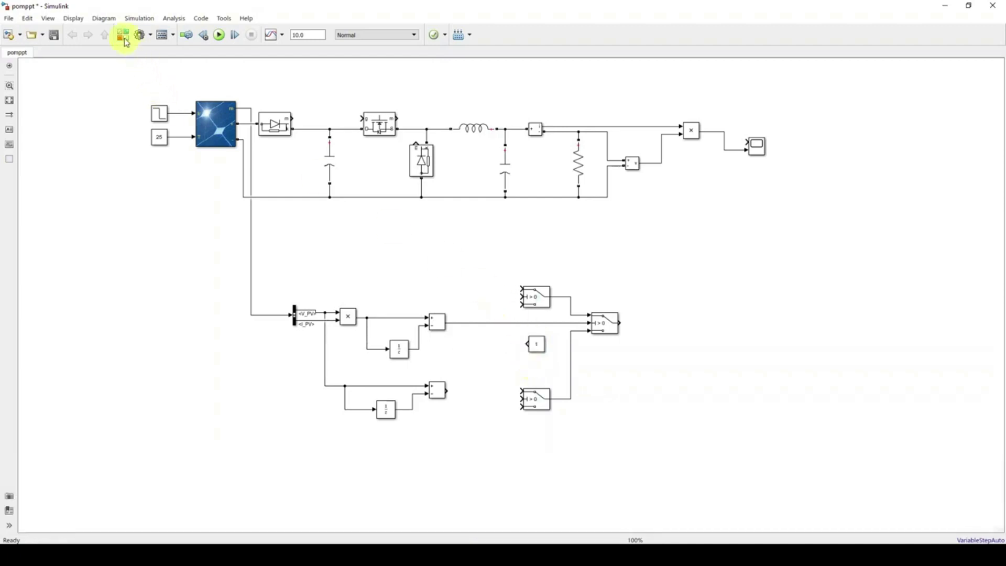
left_click_drag(811, 220, 501, 344)
key("ctrl+r")
left_click(504, 345)
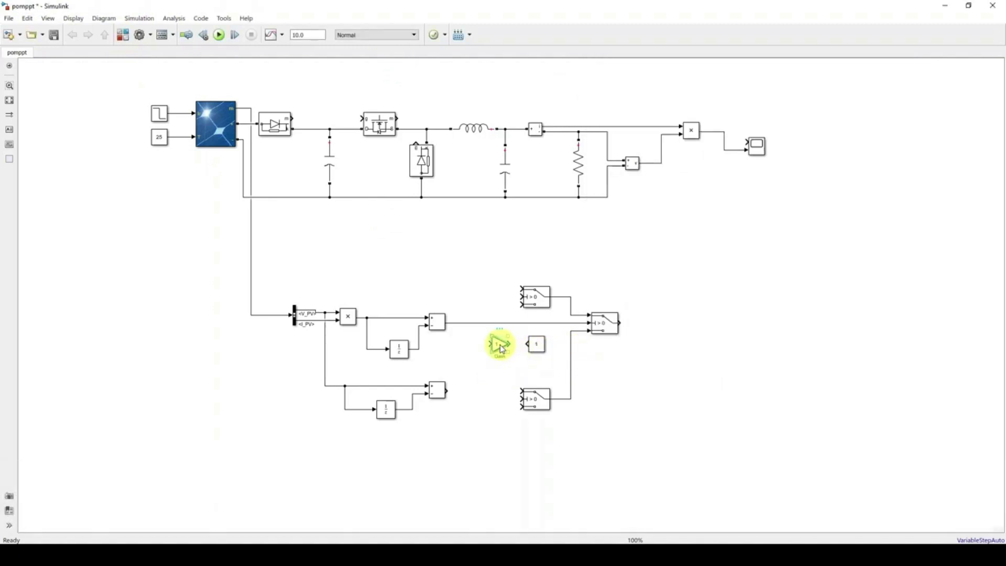
key("ctrl+r")
key("ctrl+r")
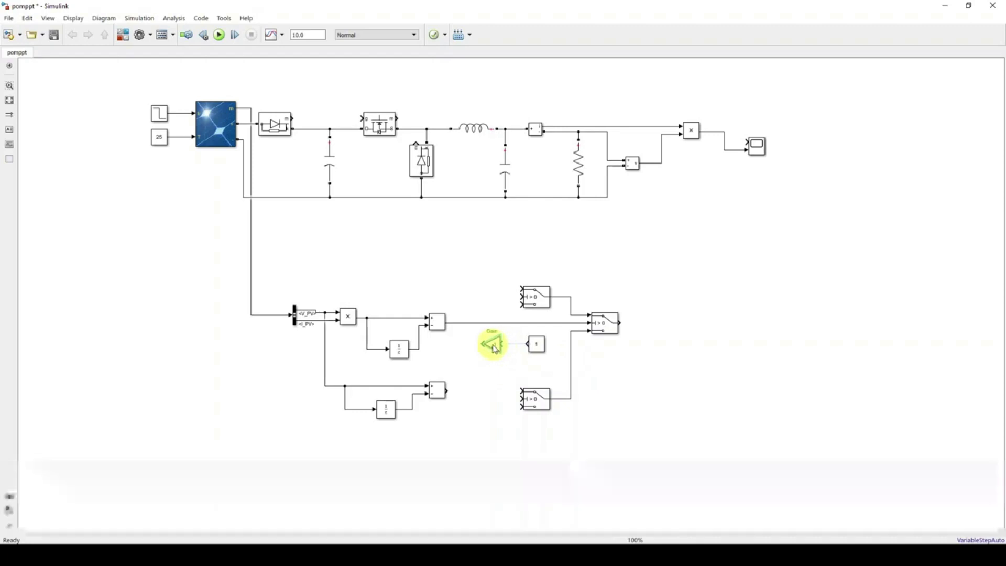
- Set the Gain to -1 and connect the Constant's output to the Gain's input
double_click(495, 346)
type("-1")
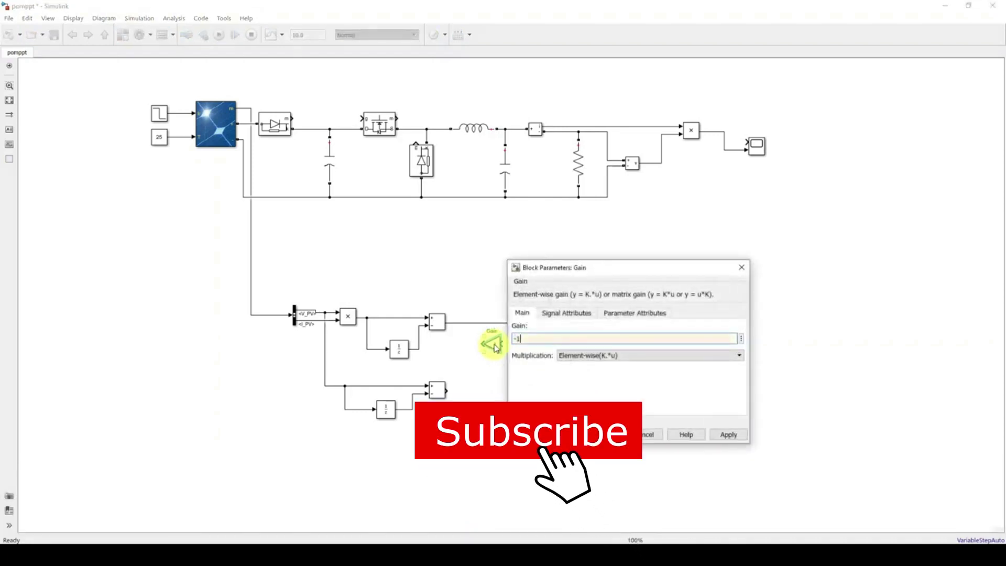
left_click(728, 434)
key("Return")
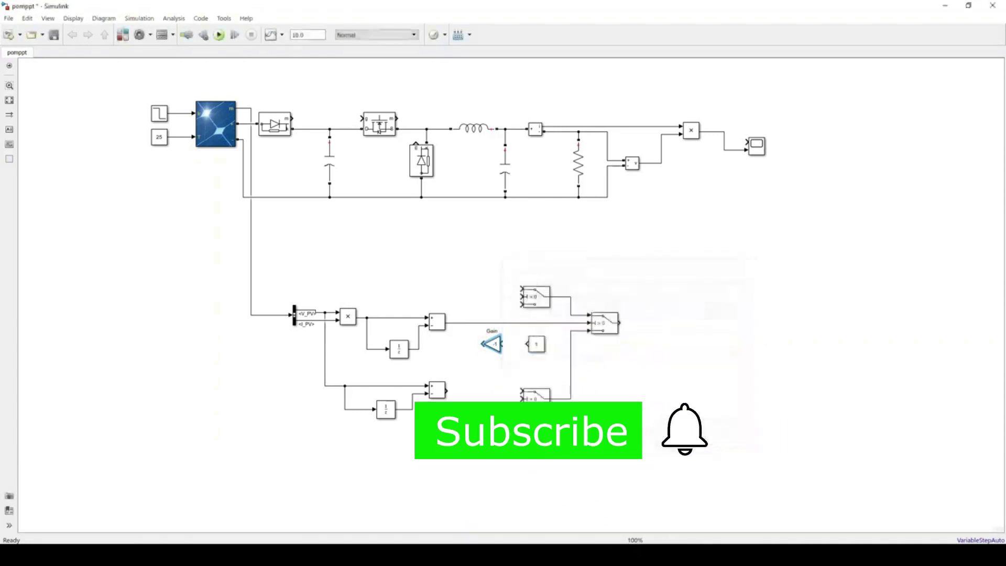
left_click(501, 343)
left_click_drag(502, 343, 527, 344)
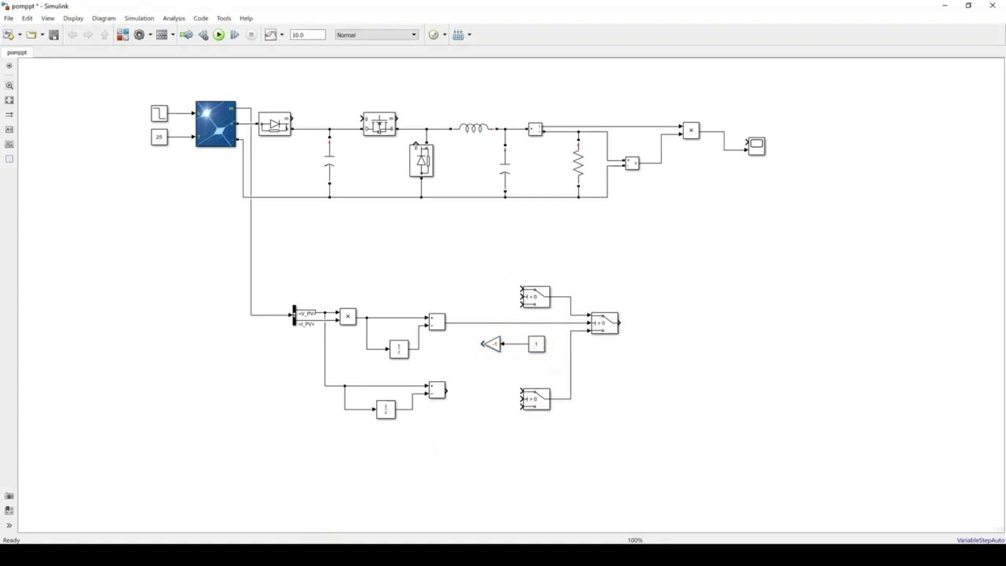
- Following the manual, connect the lower Add block's output to the middle control inputs of both stacked Switches
key("alt+Tab")
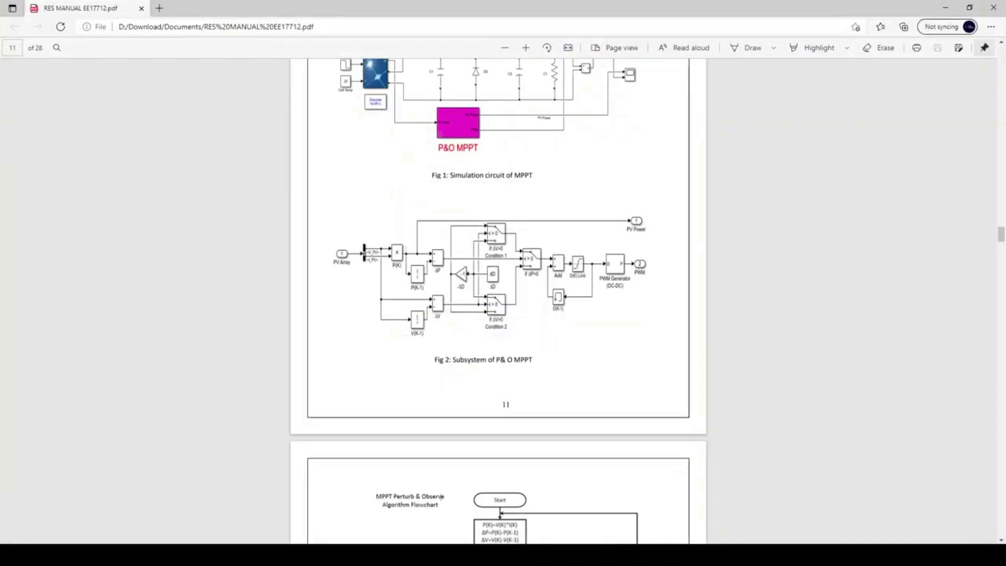
key("alt+Tab")
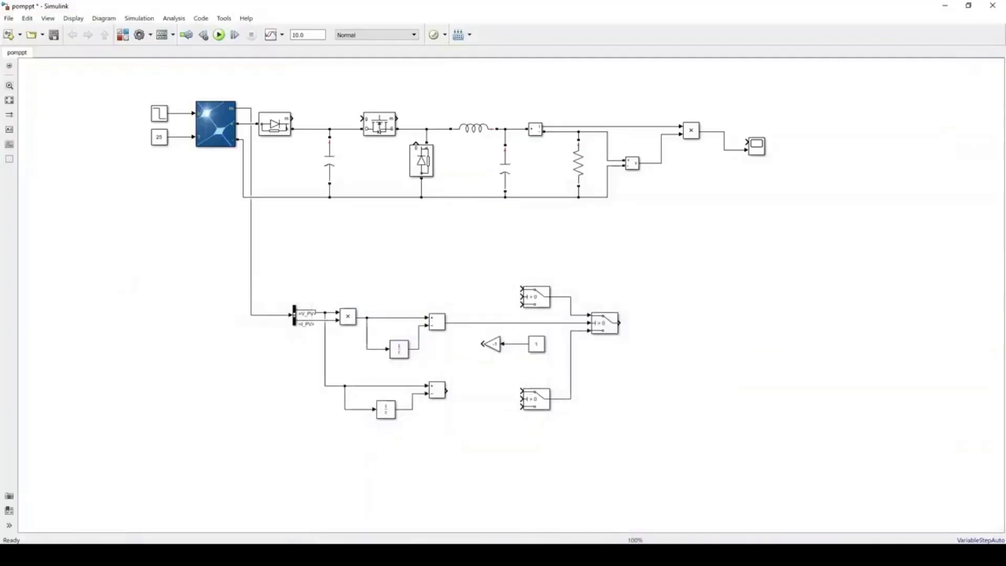
left_click_drag(533, 406, 465, 394)
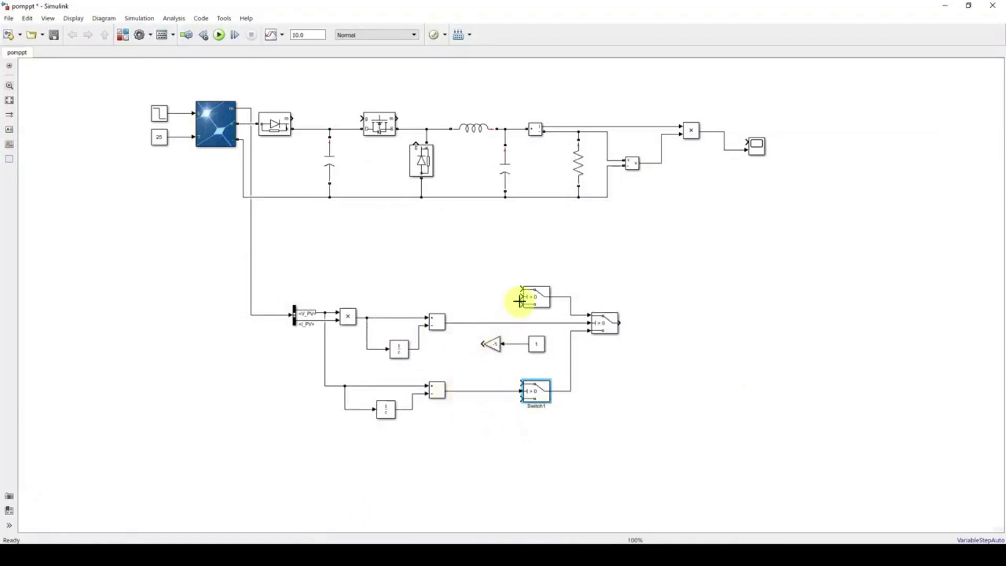
mouse_move(522, 297)
left_mouse_down()
mouse_move(467, 321)
mouse_move(465, 390)
left_mouse_up()
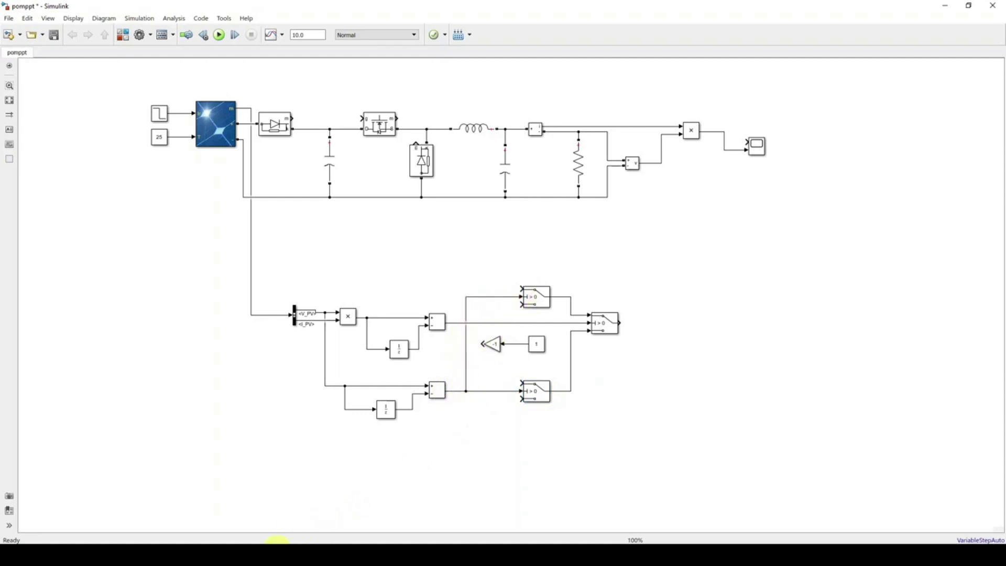
- Per the manual, wire the Gain output to the upper Switch's first and lower Switch's third inputs, and the Constant to their remaining inputs
left_click(274, 542)
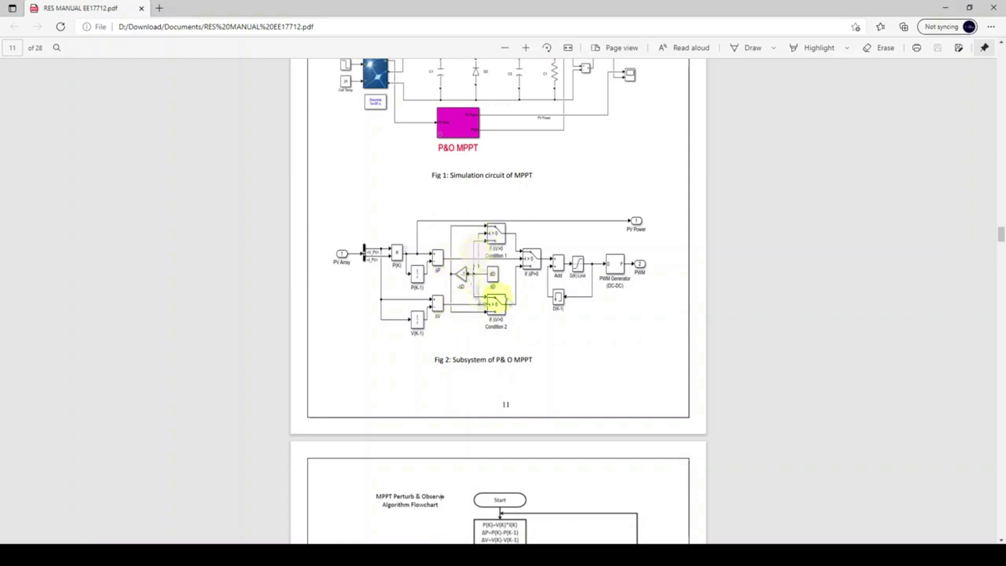
left_click(264, 552)
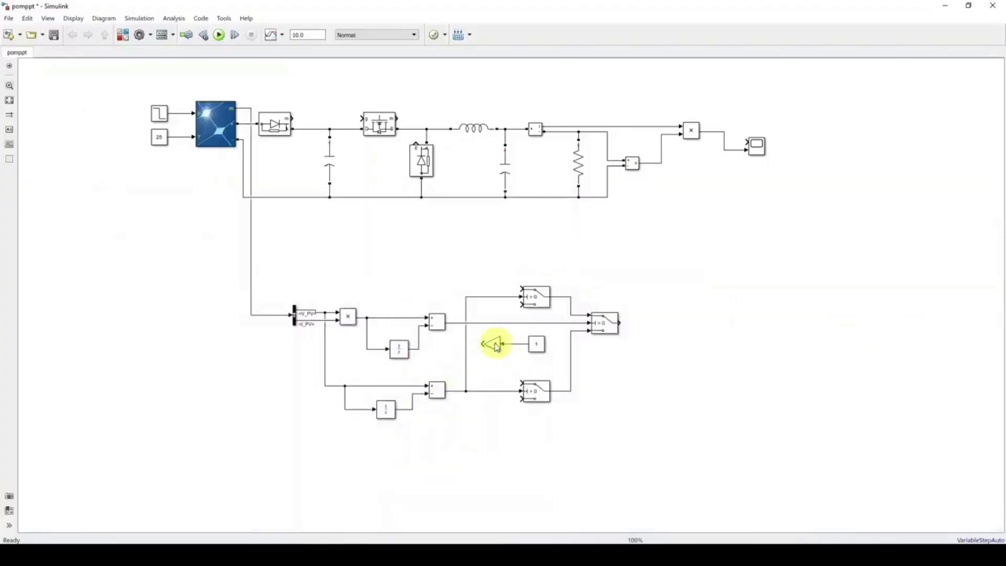
left_click_drag(486, 307, 521, 290)
left_click_drag(519, 400, 477, 344)
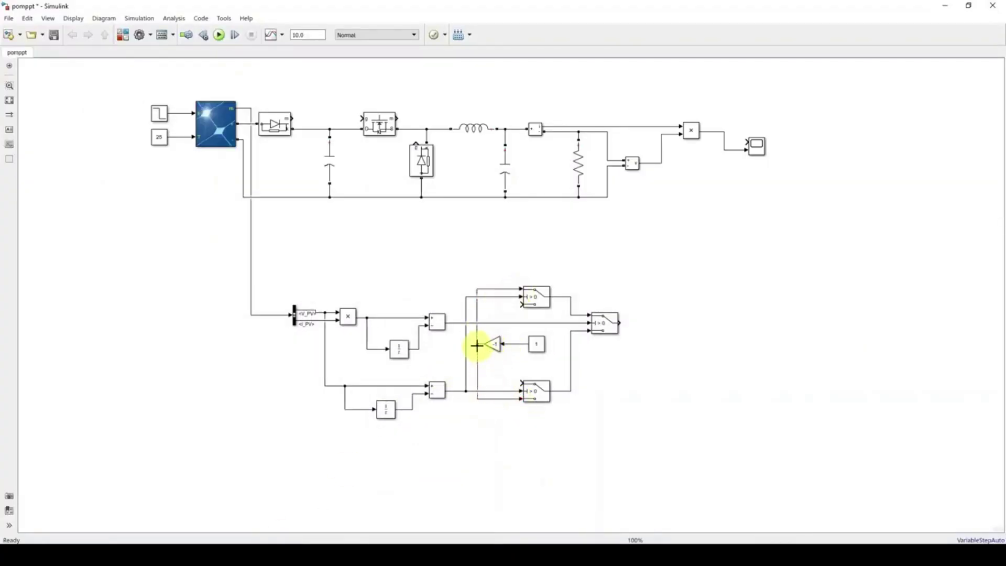
mouse_move(522, 305)
left_mouse_down()
mouse_move(509, 341)
mouse_move(521, 382)
mouse_move(505, 372)
mouse_move(511, 348)
left_mouse_up()
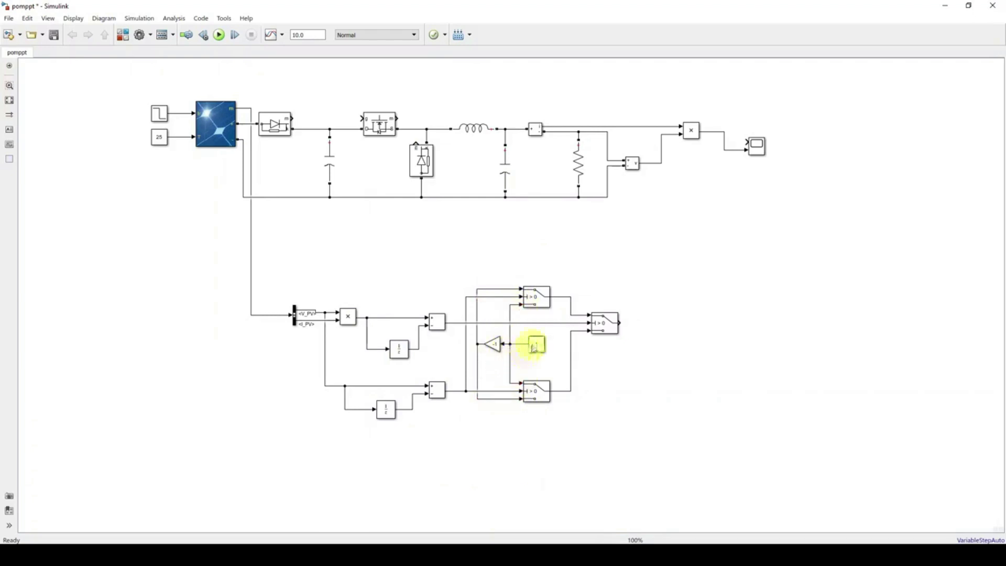
- Set the value of the Constant feeding the Gain and Switches to 0.00001
double_click(538, 345)
type("0.00001")
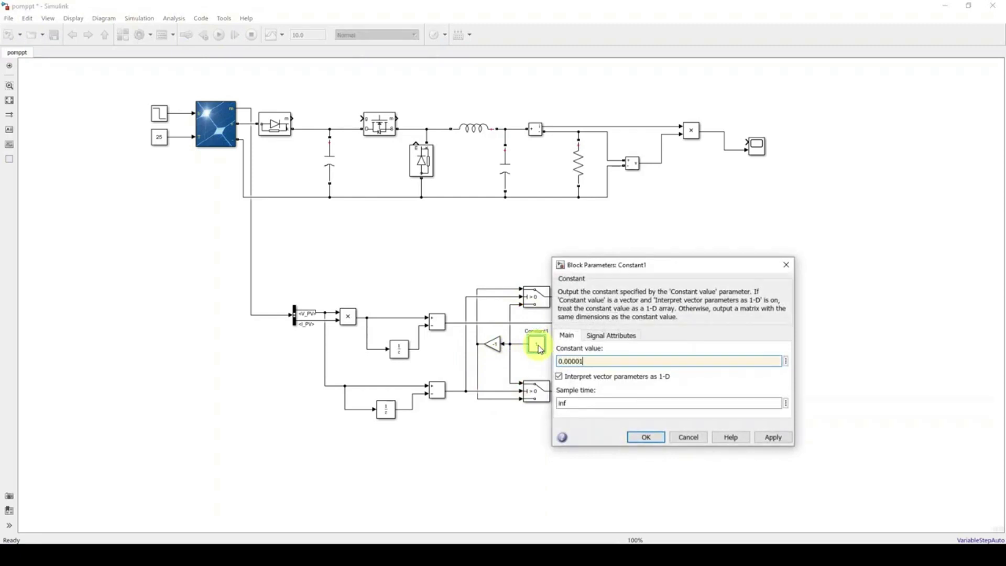
left_click(652, 438)
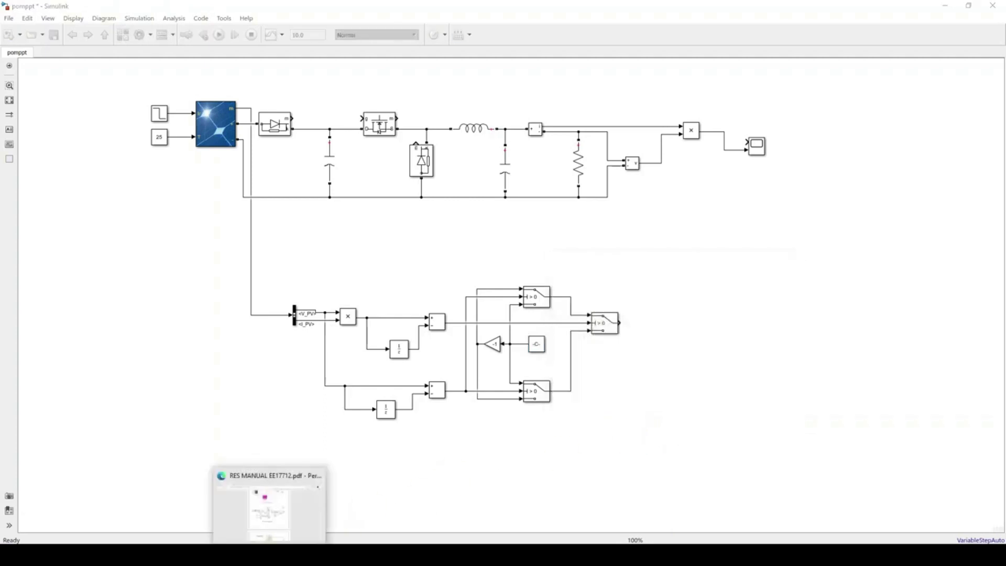
- Following the manual, duplicate an Add block beyond the final Switch, connected to its output, and set the copy's list of signs to ++
left_click(267, 541)
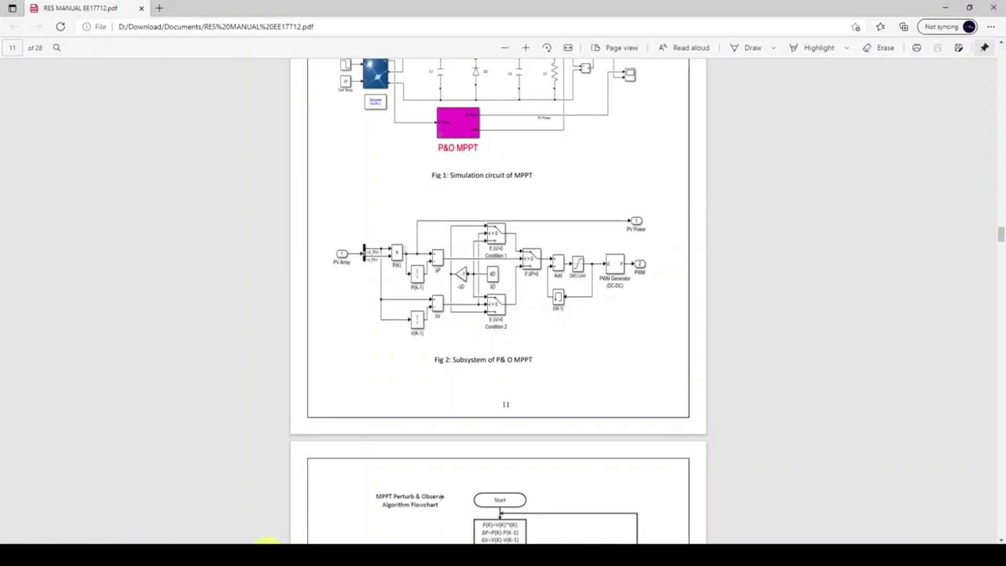
left_click(267, 542)
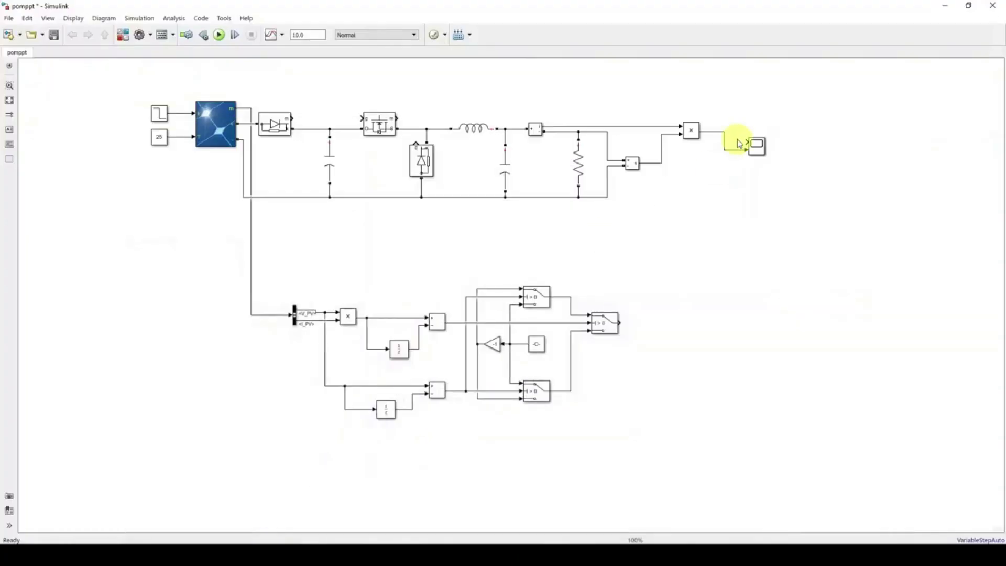
left_click_drag(436, 321, 676, 330)
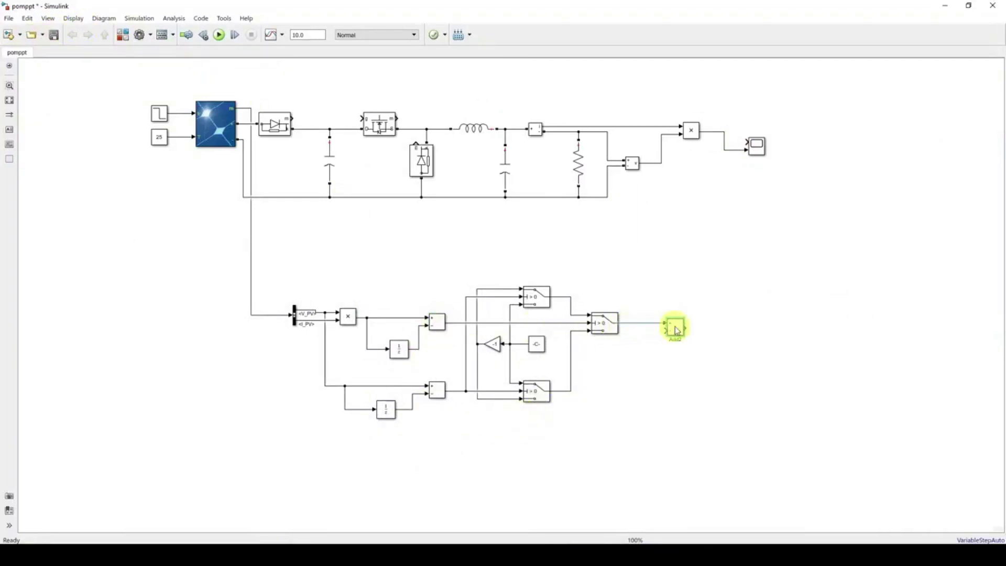
double_click(676, 330)
double_click(721, 343)
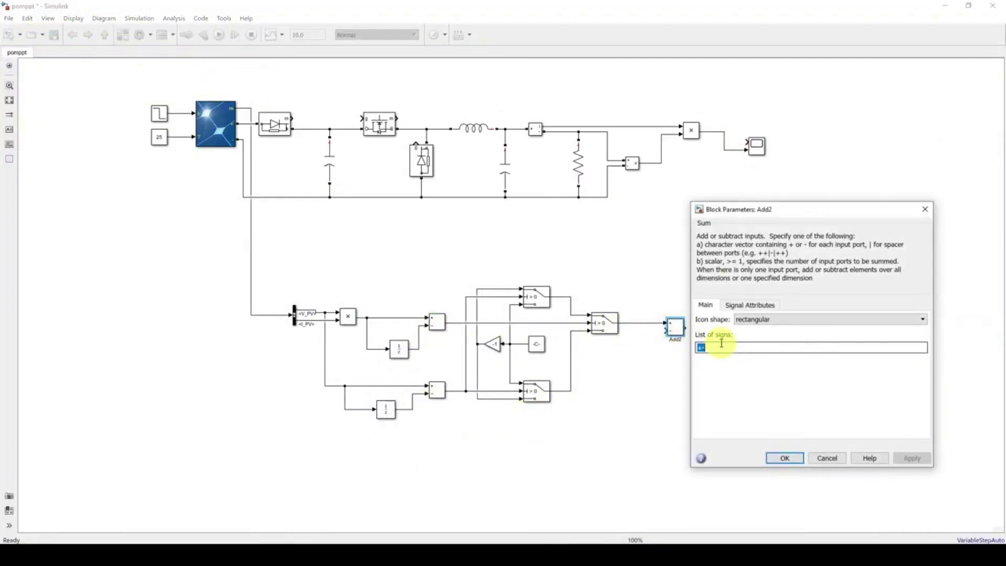
type("++")
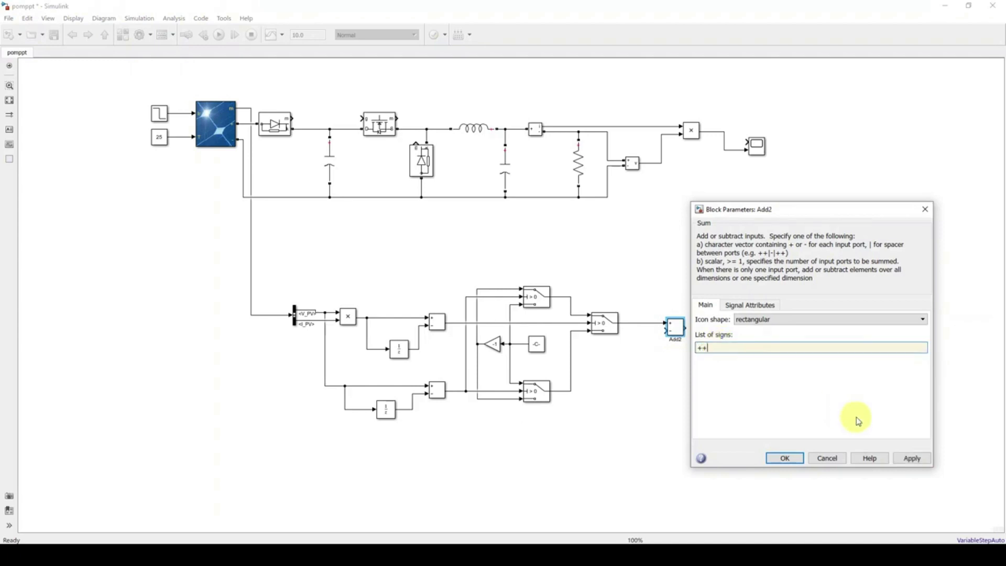
left_click(912, 458)
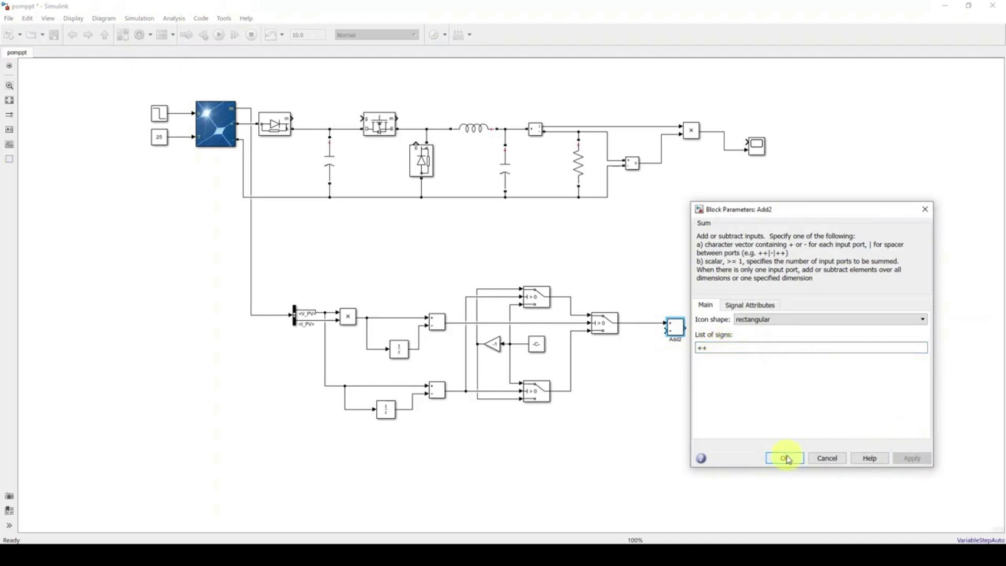
left_click(785, 458)
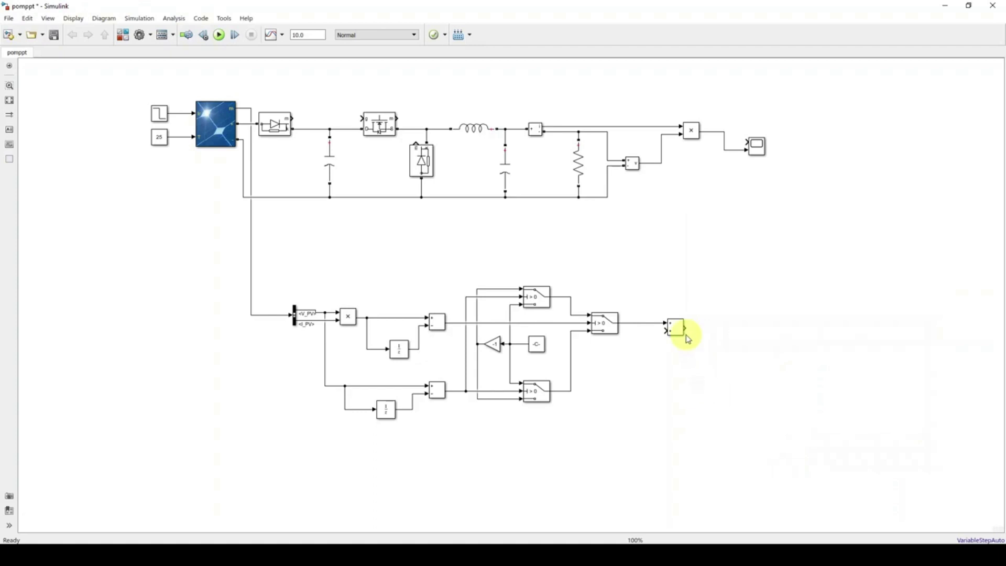
- Add a Saturation block from the Discontinuities library below the new Add block
left_click(123, 34)
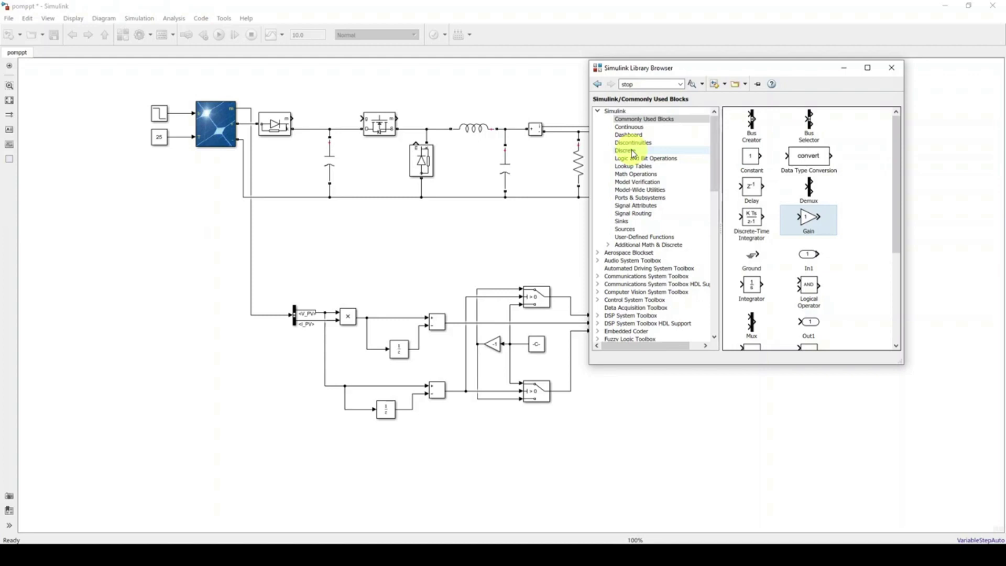
left_click(637, 143)
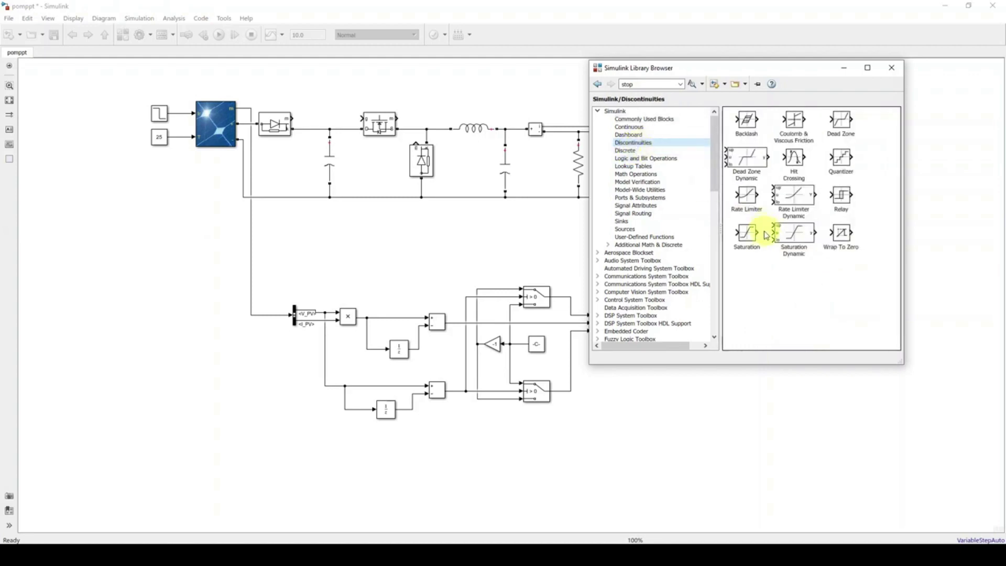
left_click_drag(747, 233, 637, 407)
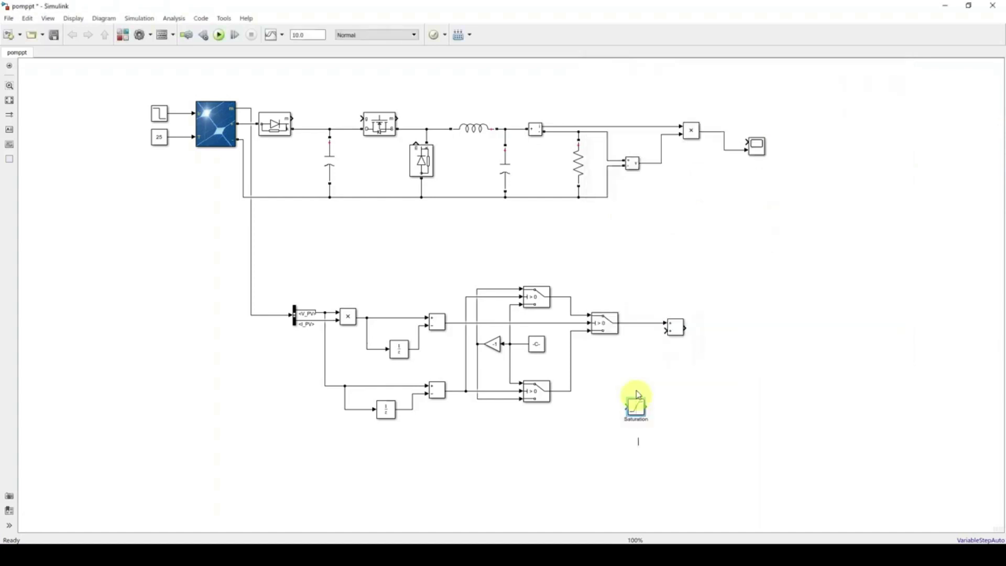
- Add a Memory block from the Discrete library below the Saturation block
left_click(124, 35)
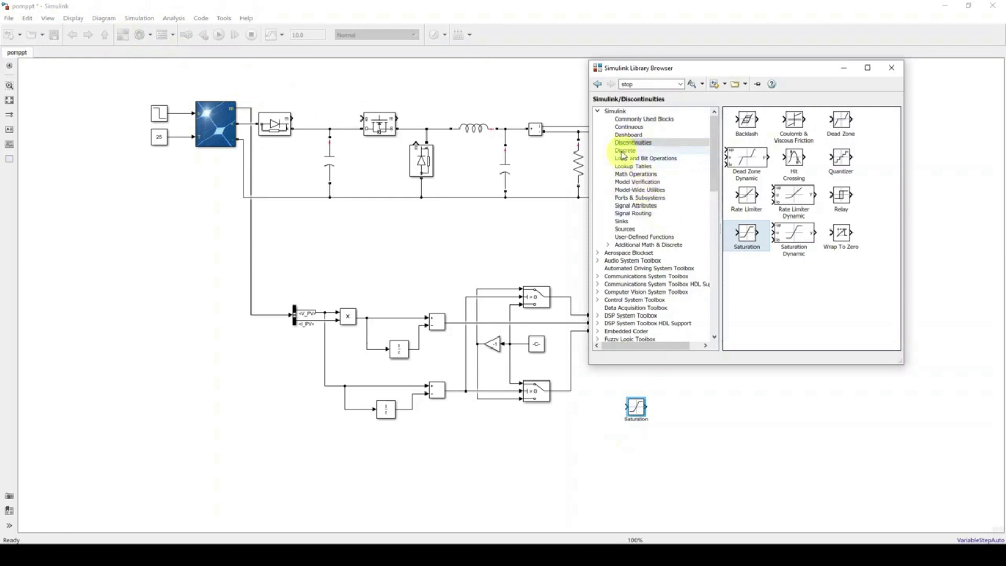
left_click(624, 151)
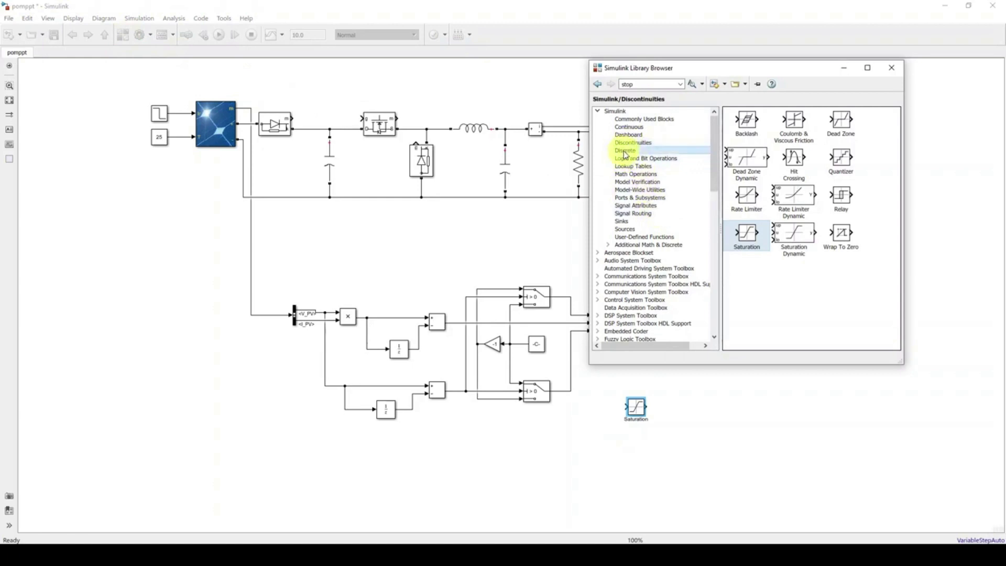
scroll(812, 256, "down", 3)
scroll(812, 257, "down", 1)
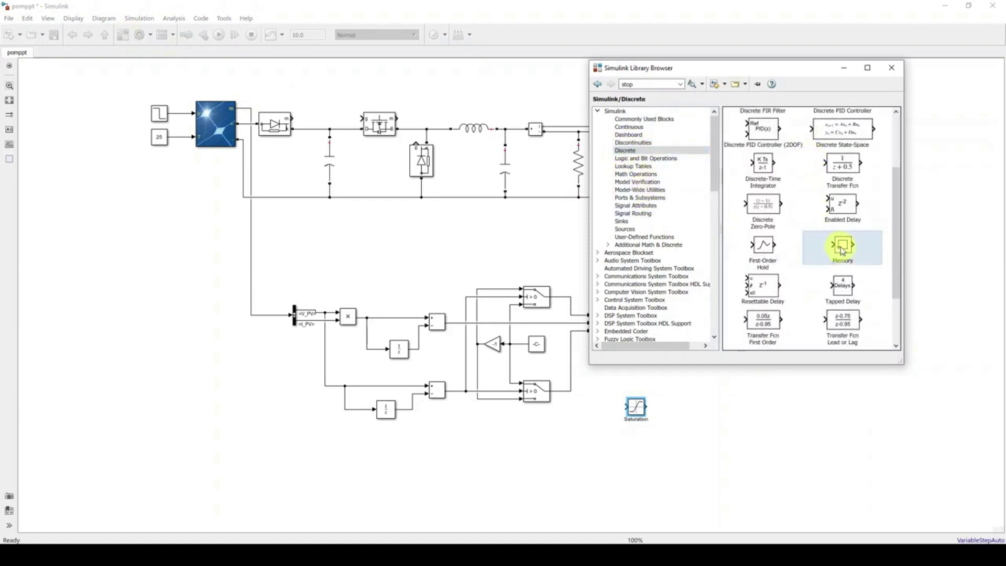
left_click_drag(844, 249, 605, 444)
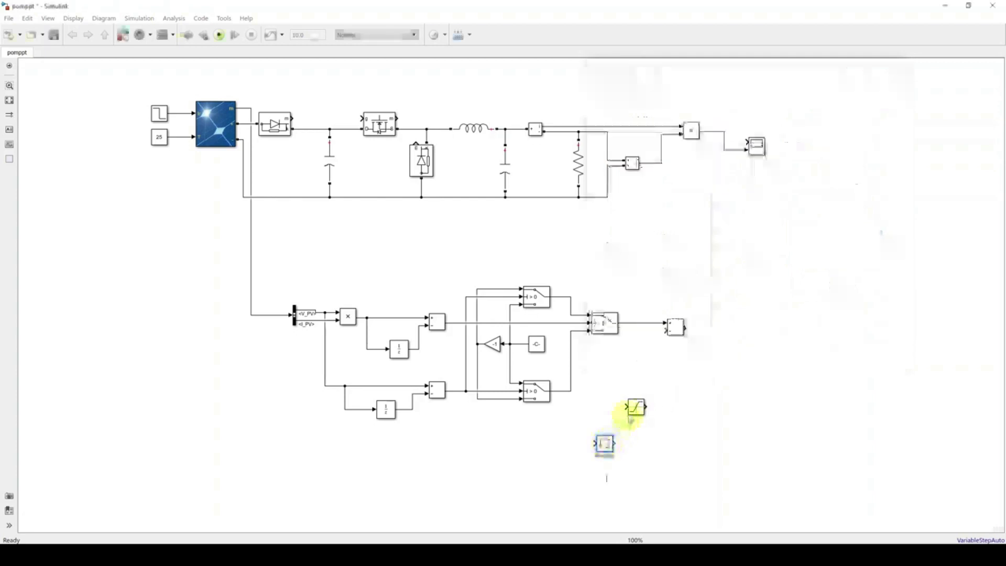
- Connect the Saturation block after the ++ Add block and feed its output back through a flipped Memory block to the Add's second input
left_click_drag(638, 413, 722, 333)
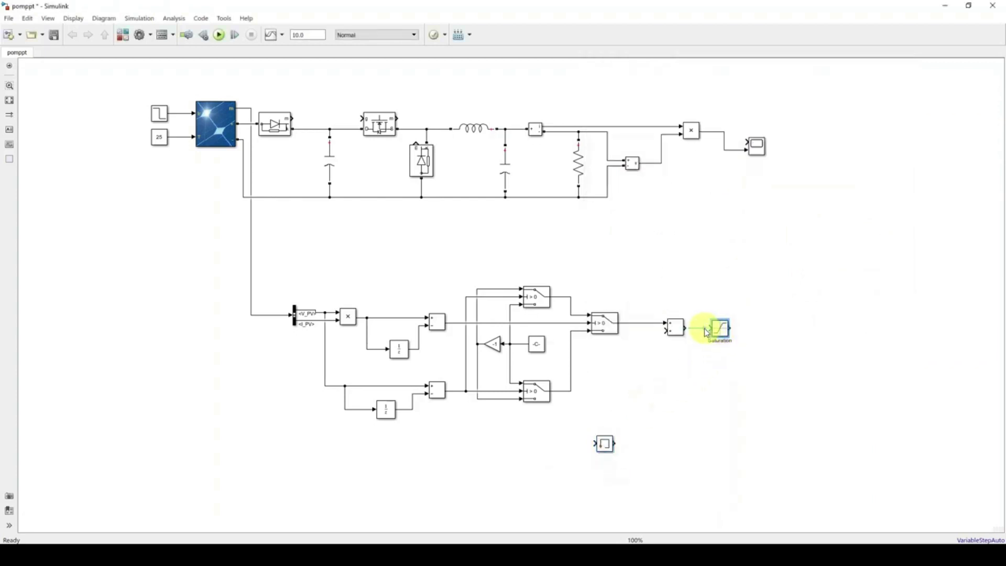
left_click_drag(607, 445, 749, 350)
key("ctrl+r")
key("ctrl+r")
left_click(650, 398)
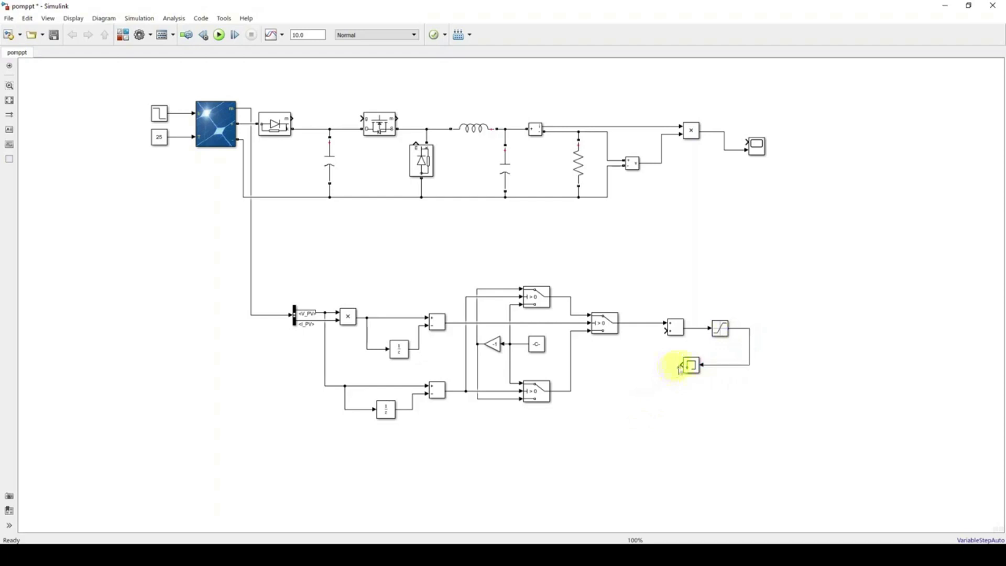
left_click_drag(678, 365, 665, 337)
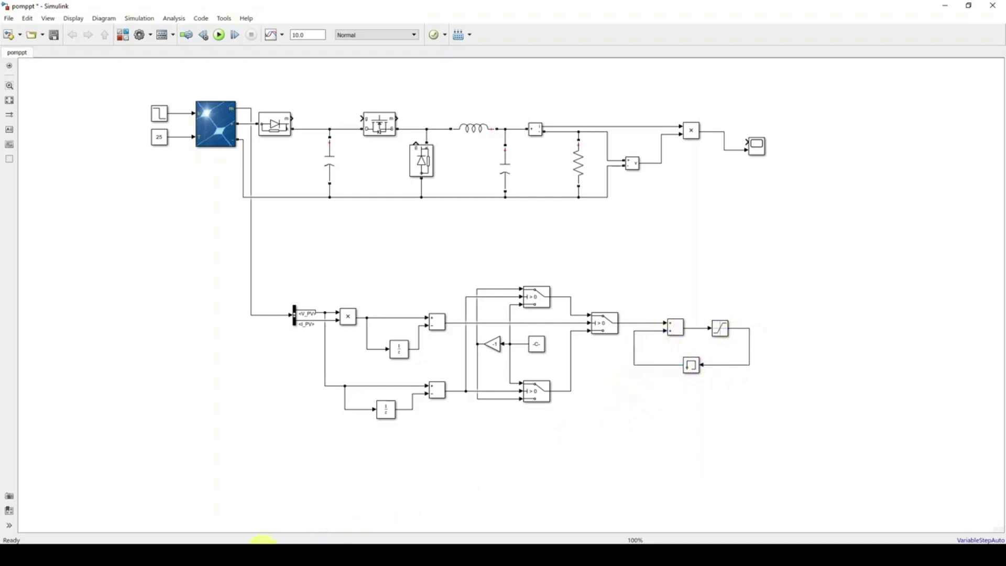
- Following the manual's subsystem figure, add a PWM Generator (DC-DC) from Pulse & Signal Generators and connect it to the Saturation output
left_click(269, 542)
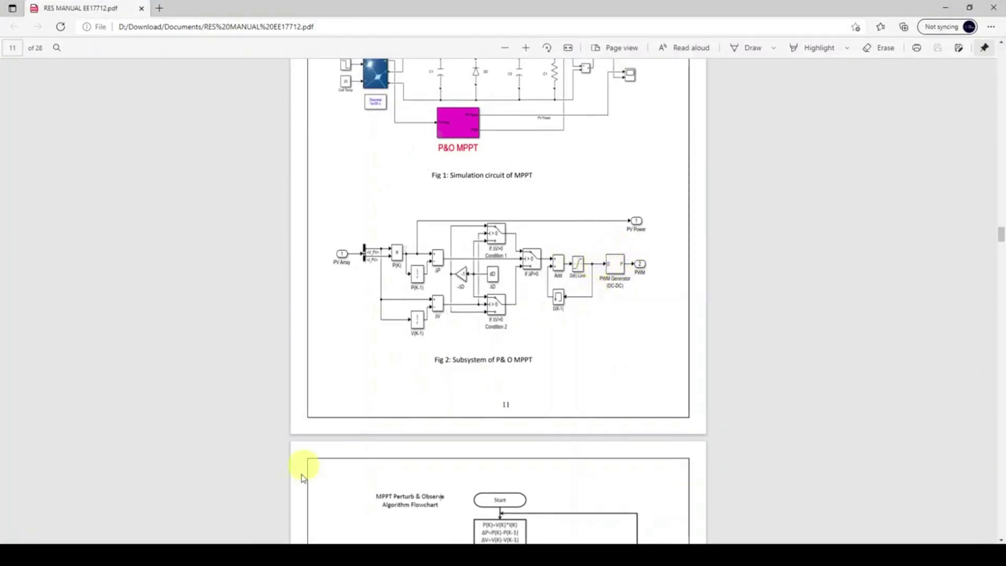
left_click(281, 539)
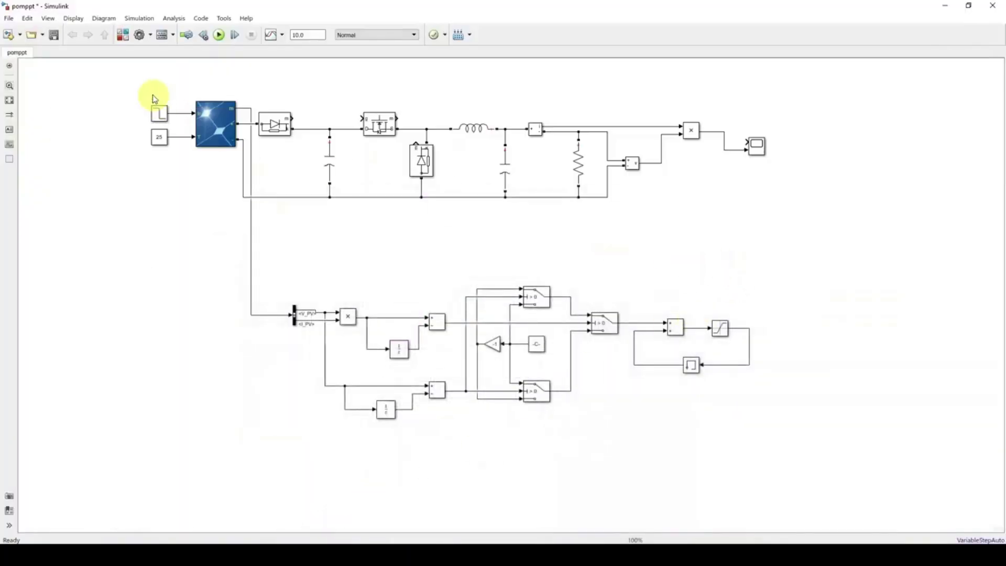
left_click(123, 35)
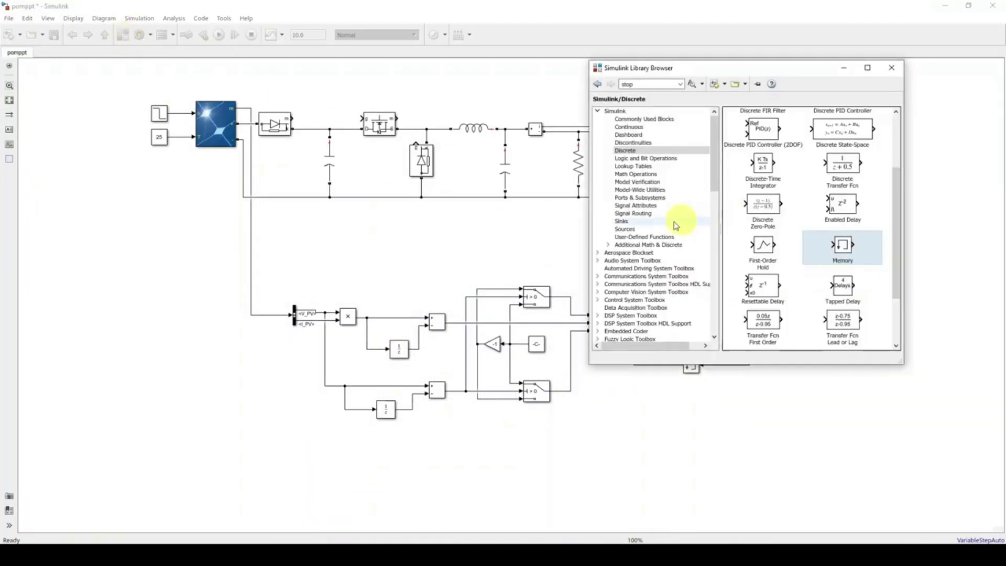
scroll(681, 223, "down", 15)
scroll(669, 225, "down", 3)
scroll(665, 225, "up", 4)
left_click(631, 167)
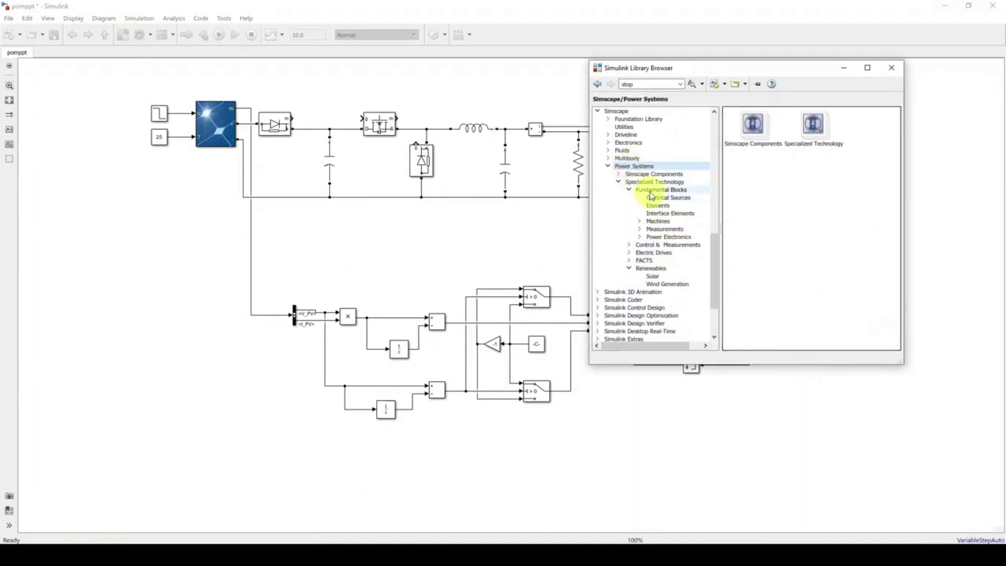
left_click(666, 247)
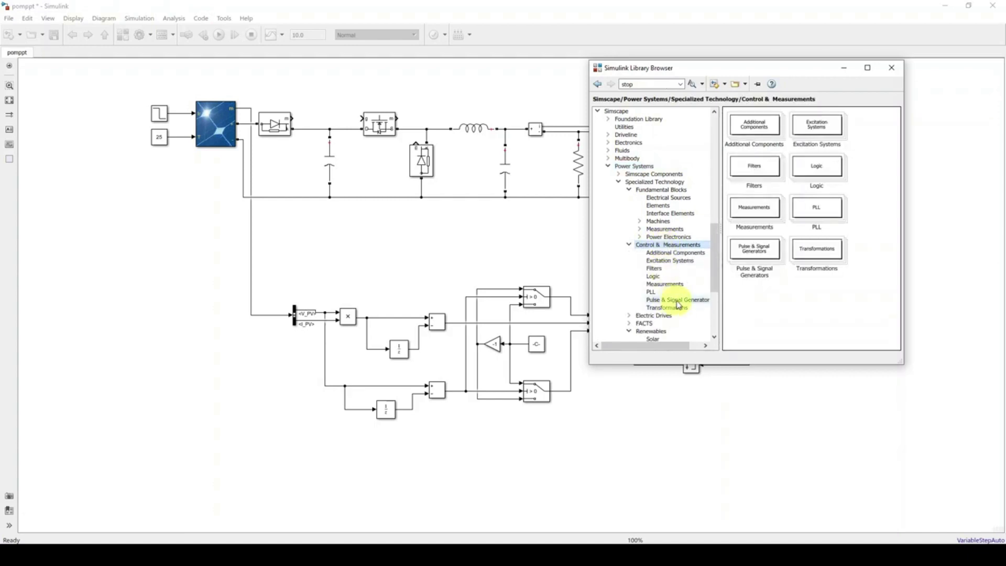
left_click(678, 301)
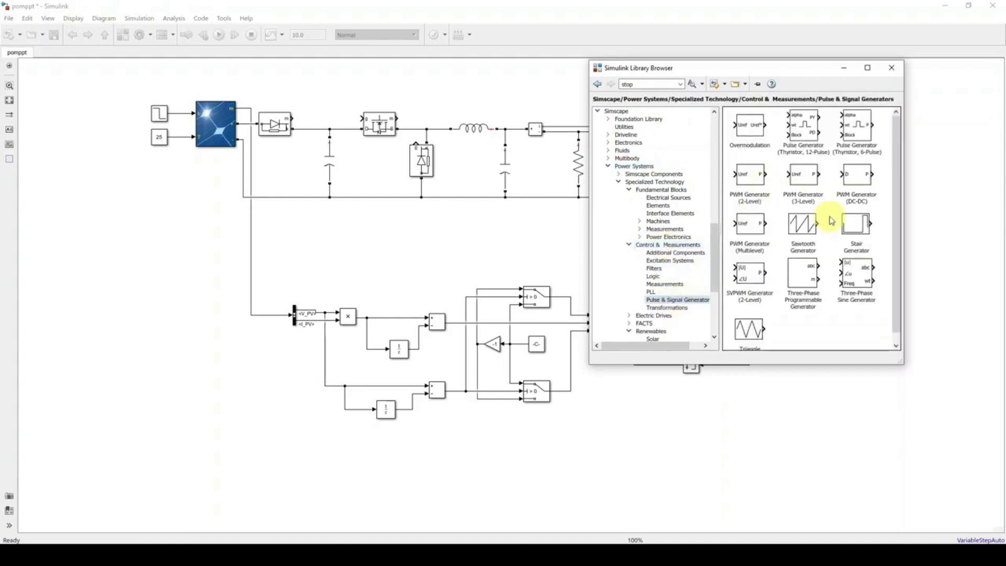
left_click_drag(858, 182, 796, 333)
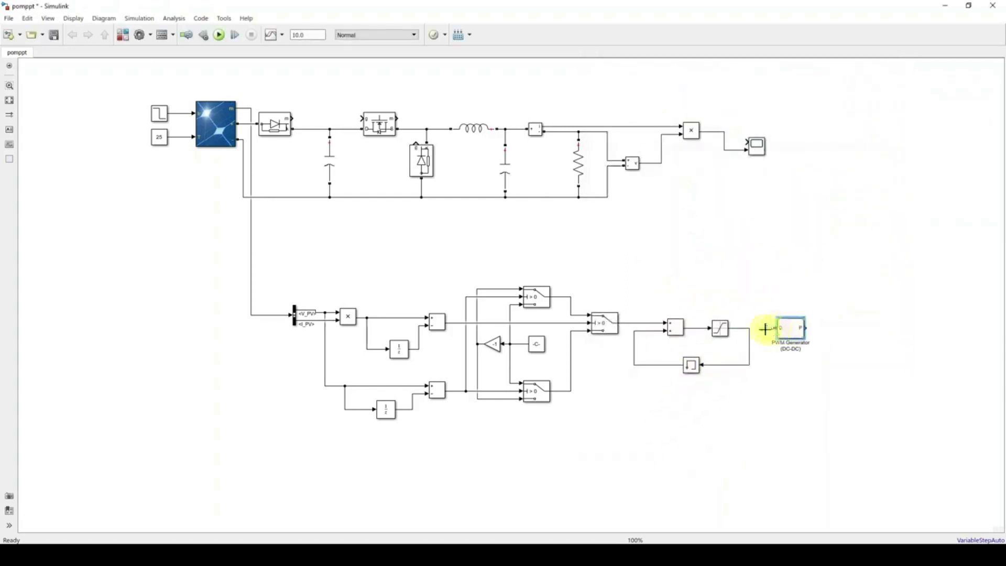
- Set the PWM Generator's switching frequency to 10000 Hz
double_click(789, 332)
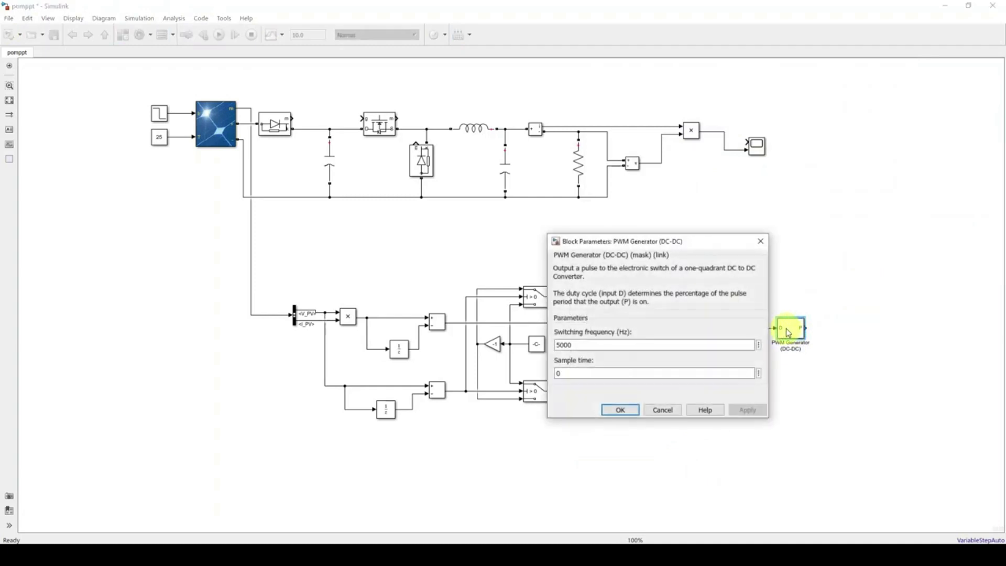
type("100")
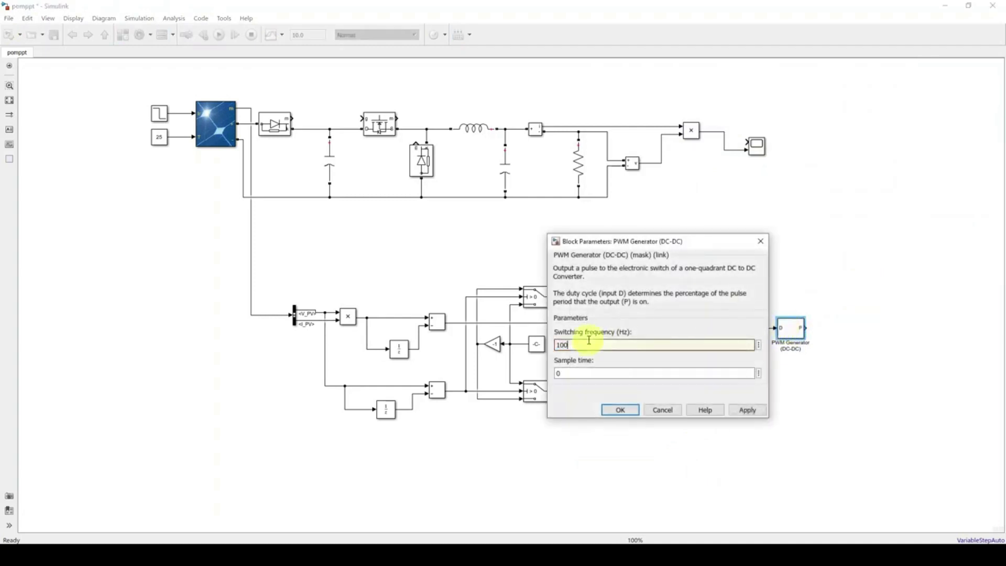
left_click(747, 410)
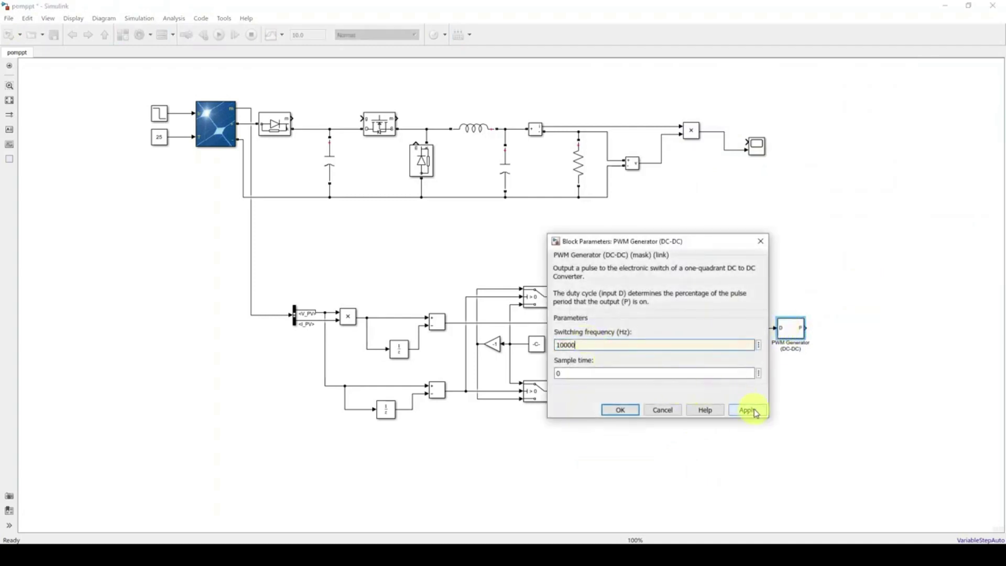
left_click(634, 414)
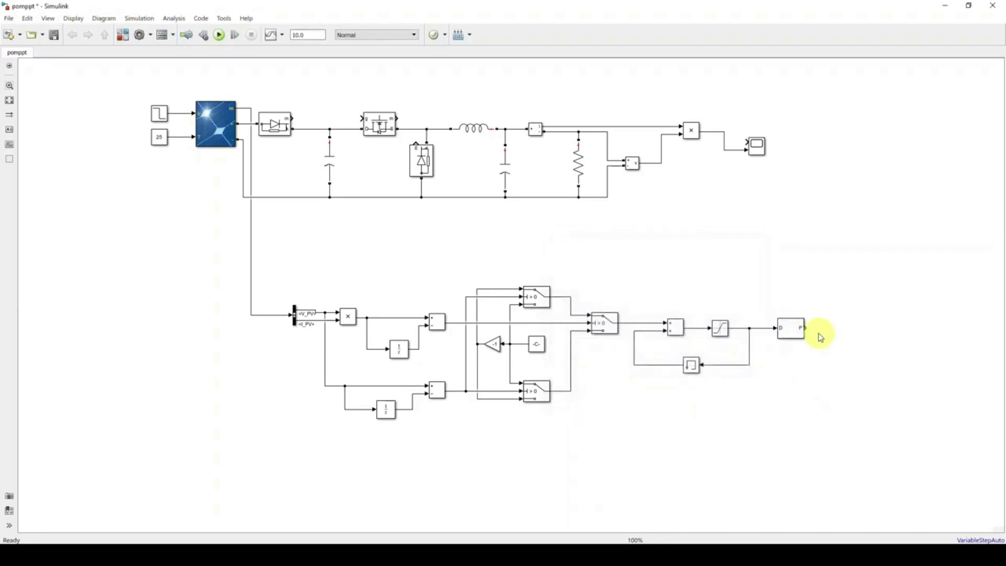
- Wire the PWM output to the MOSFET gate, routed above the circuit, and branch the PV power Product output to the Scope's free input
left_click_drag(807, 328, 361, 114)
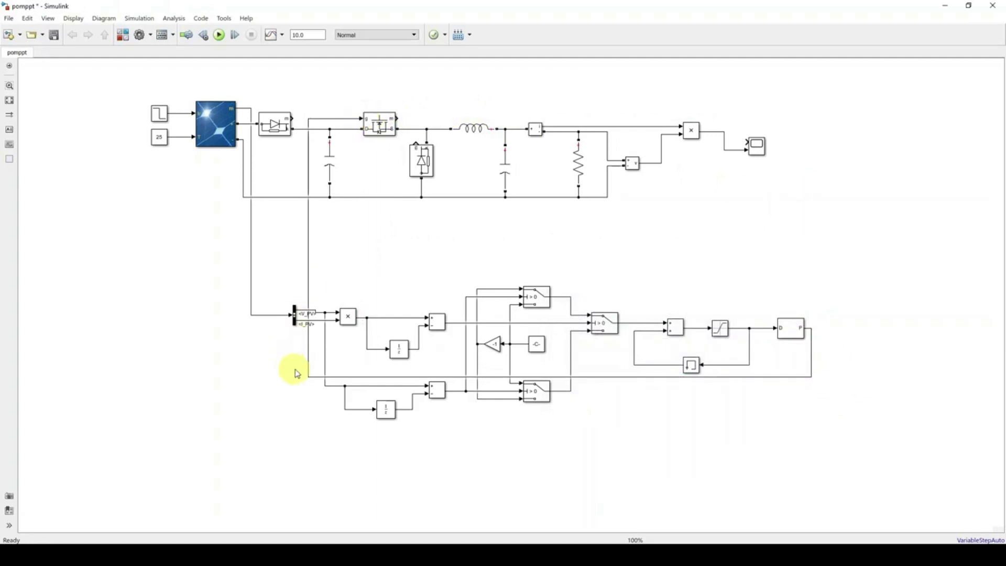
left_click_drag(314, 376, 424, 73)
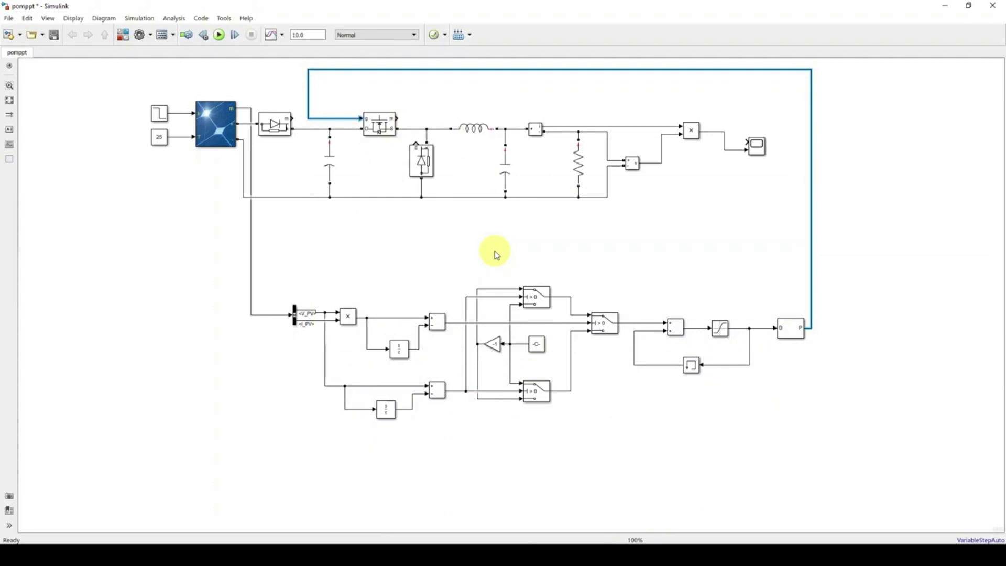
left_click_drag(748, 141, 369, 316)
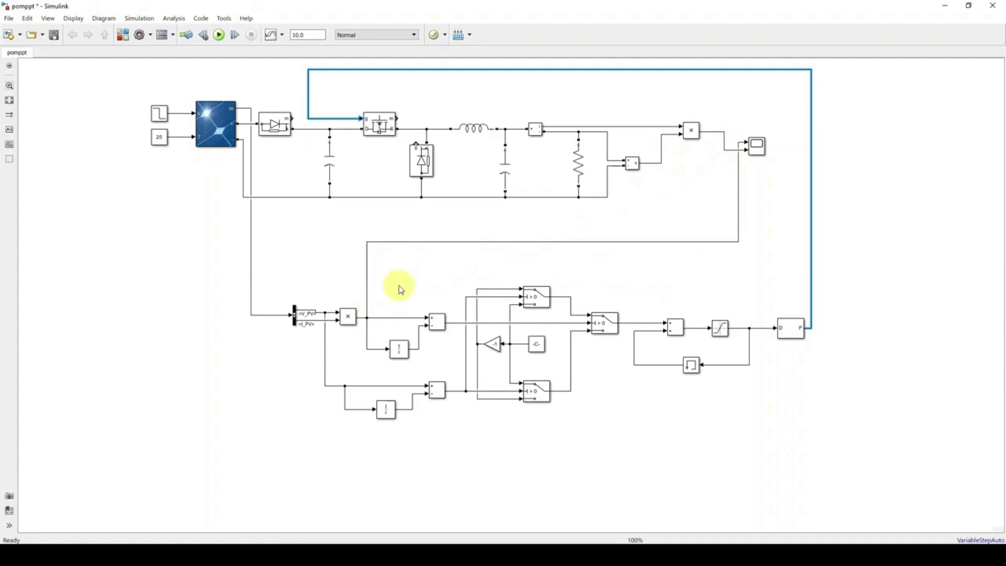
left_click(330, 255)
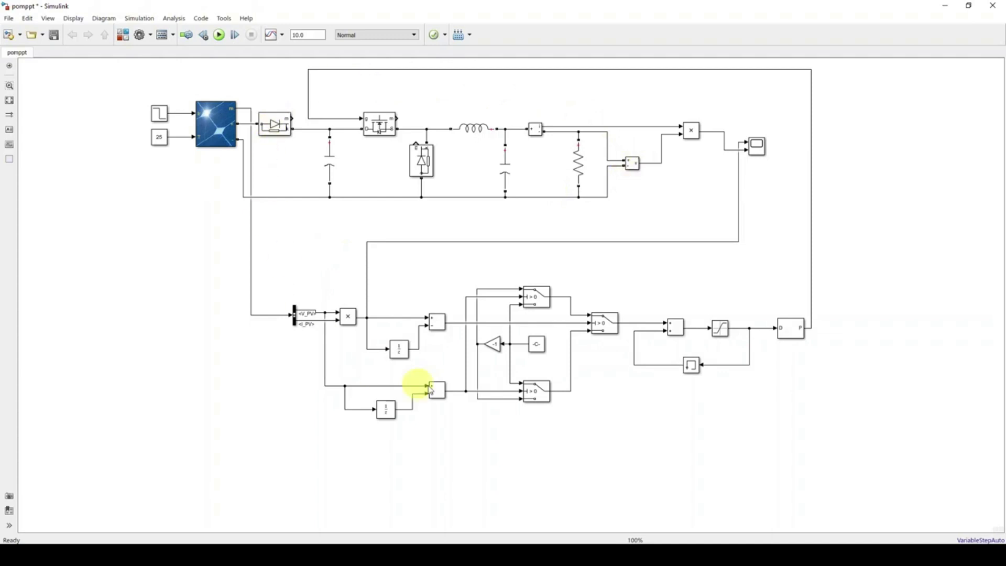
- Add a powergui block from the Fundamental Blocks library in the empty area below the PV array
left_click(123, 35)
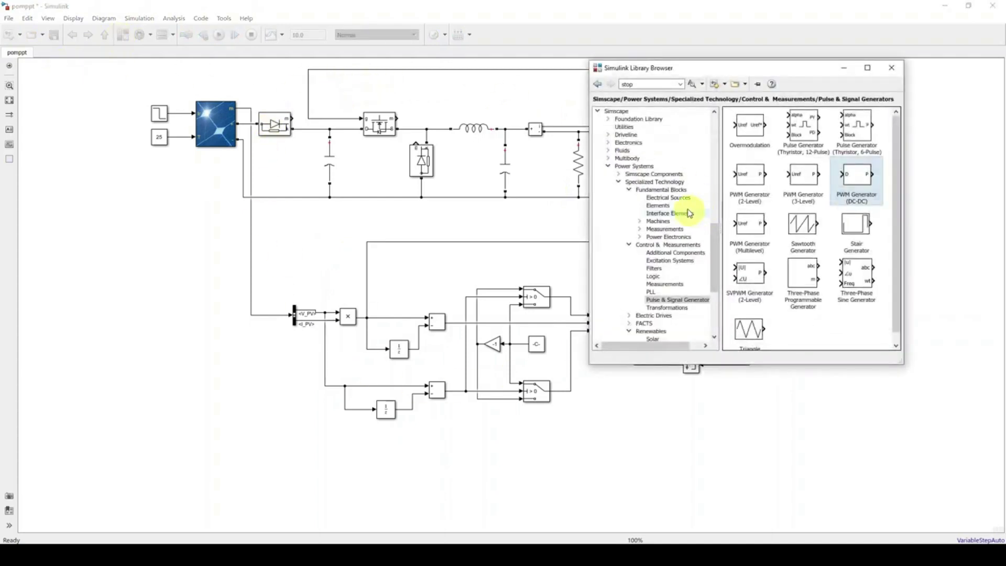
left_click(662, 189)
left_click_drag(770, 231, 203, 246)
left_click(194, 301)
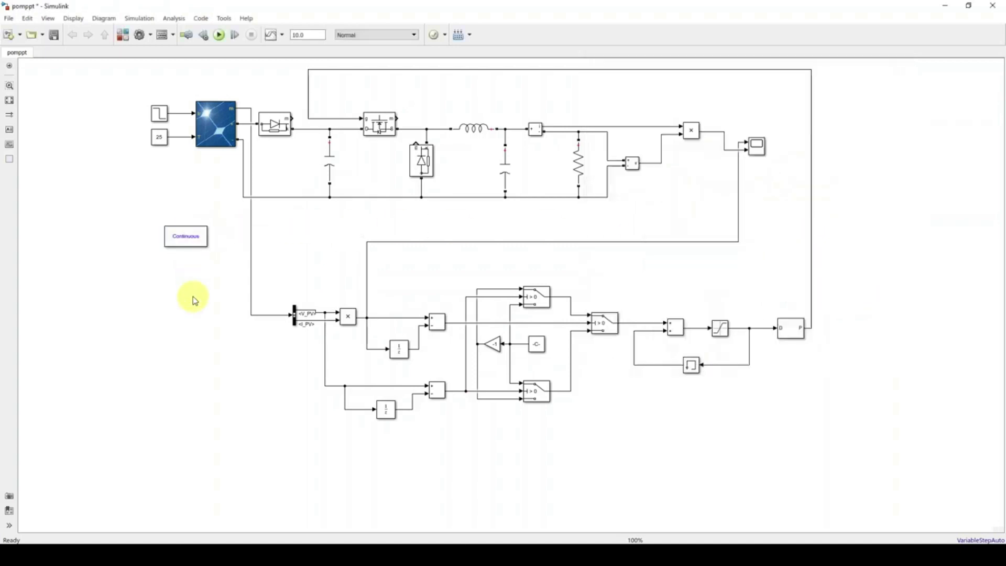
- Set the simulation stop time to 5 and save the model
double_click(307, 36)
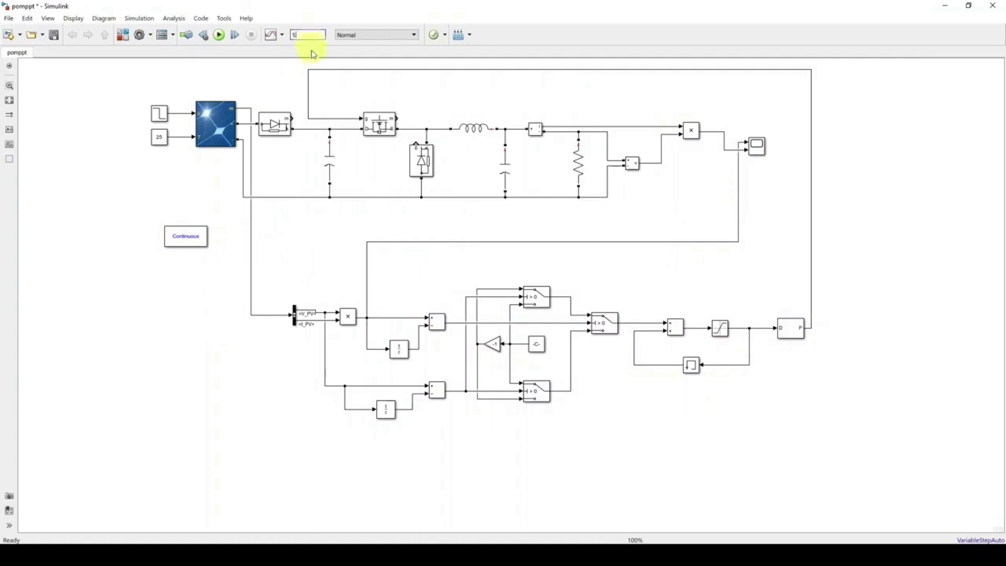
left_click(52, 38)
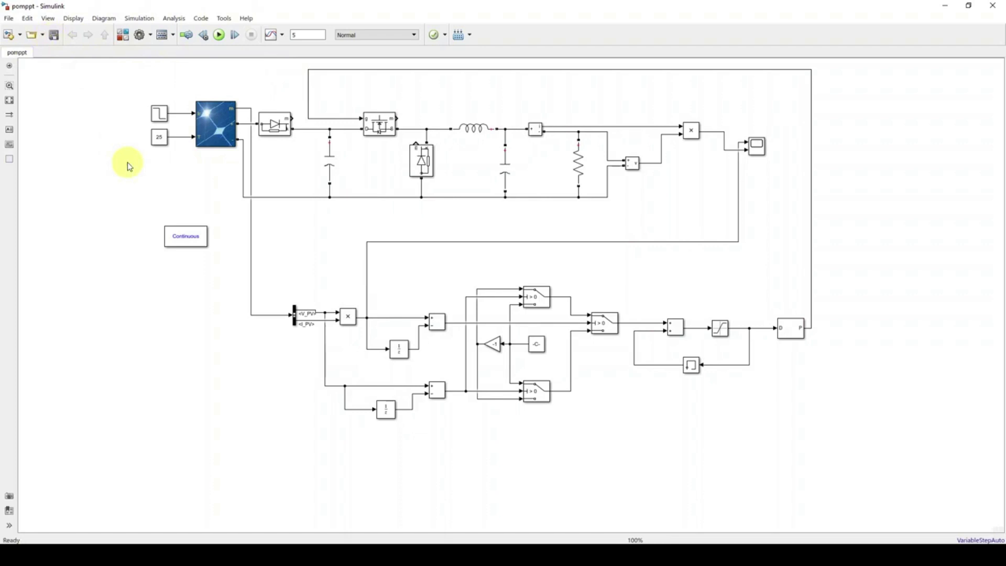
- Run the simulation, examine both power signals in the Scope scaled to fit, and stop the run
left_click(220, 35)
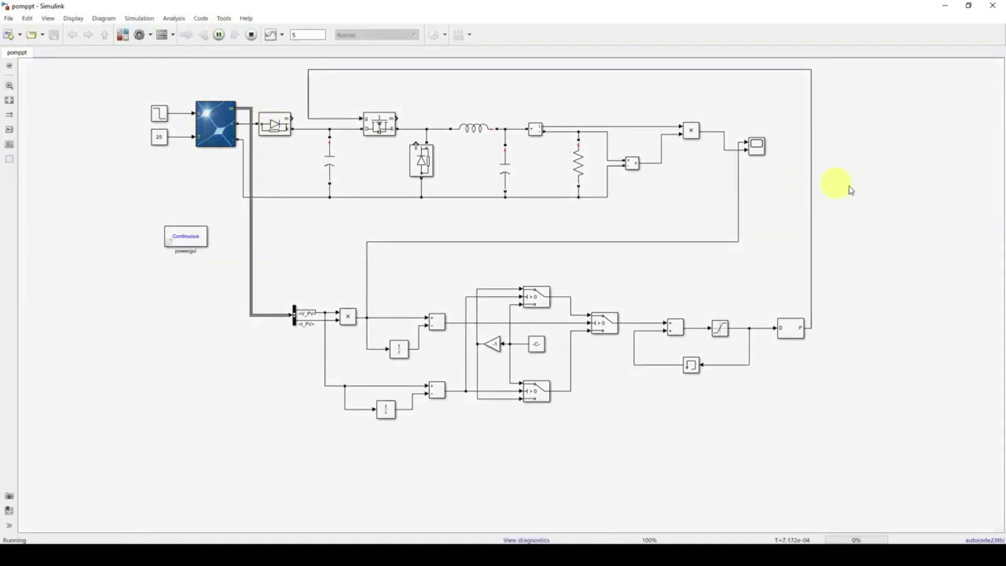
double_click(756, 150)
left_click(483, 166)
left_click(484, 193)
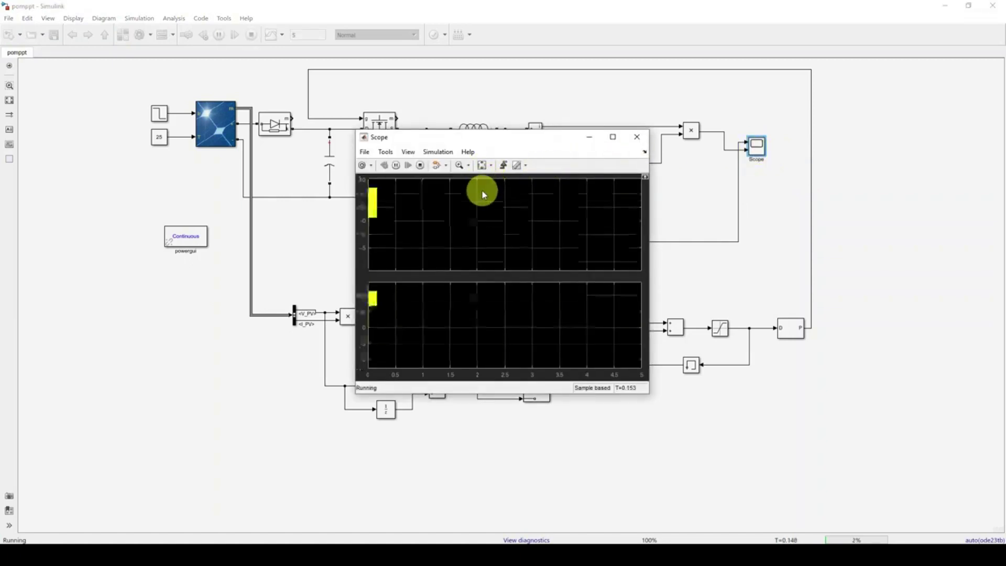
left_click_drag(507, 144, 519, 199)
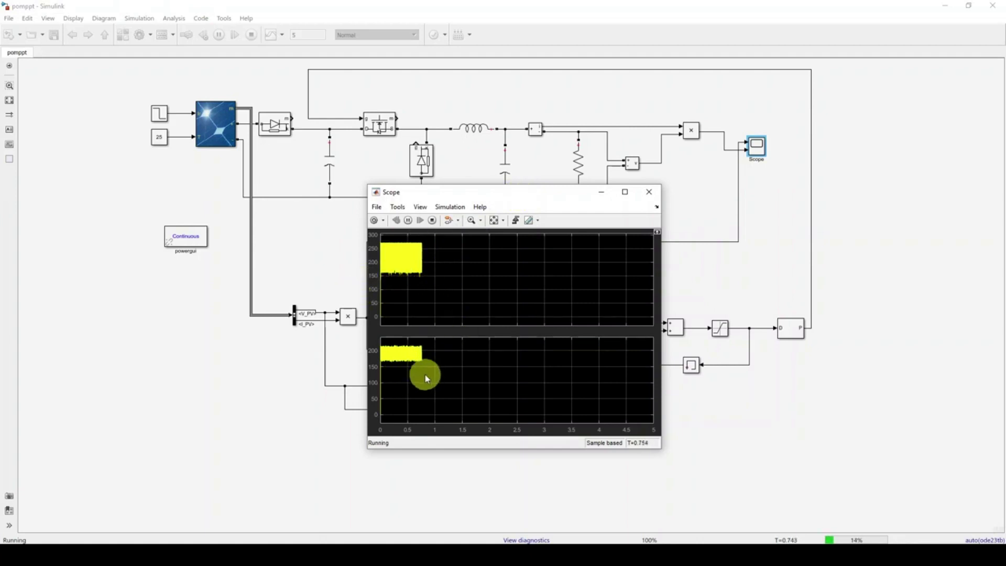
left_click_drag(483, 195, 282, 170)
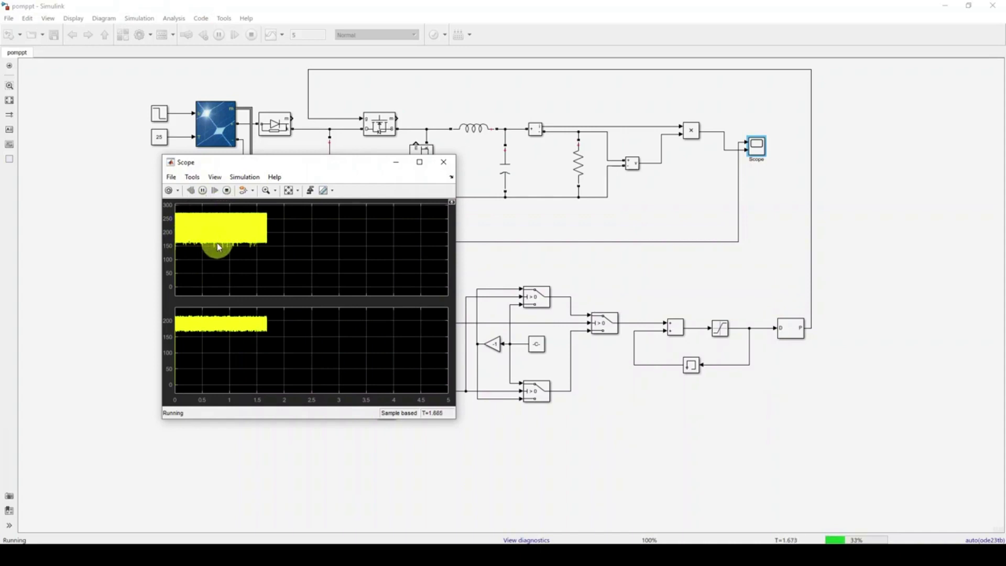
left_click(227, 195)
left_click(461, 231)
- Set the capacitance of the input capacitor after the series diode to 1000e-06 F
left_click(331, 171)
double_click(332, 171)
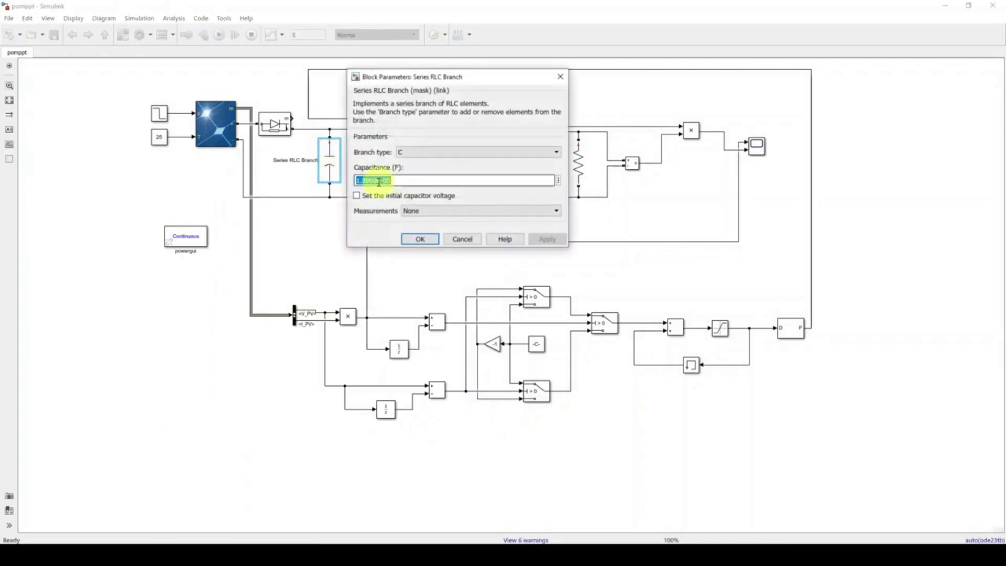
left_click_drag(380, 181, 327, 187)
type("100")
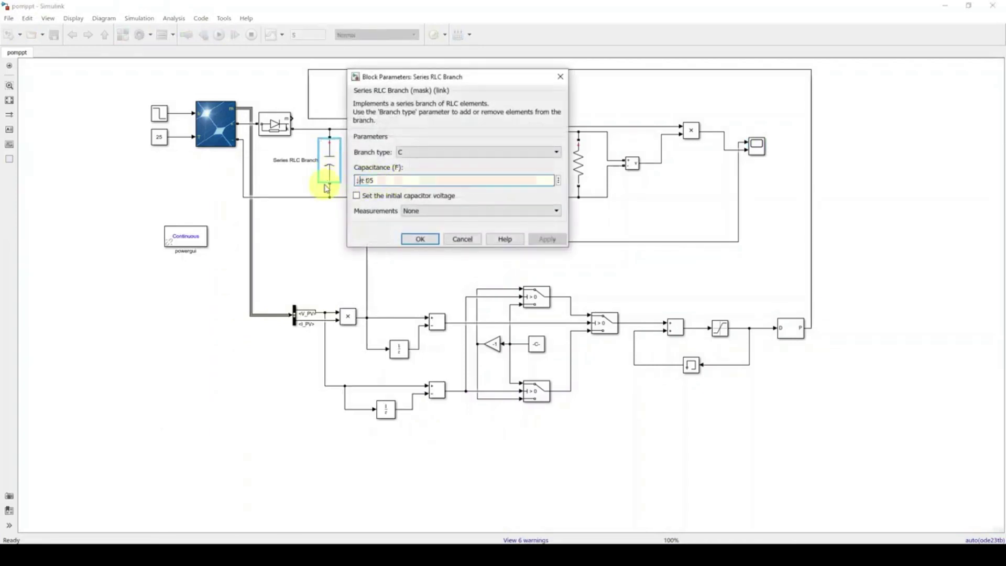
type("0")
key("Right")
key("Right")
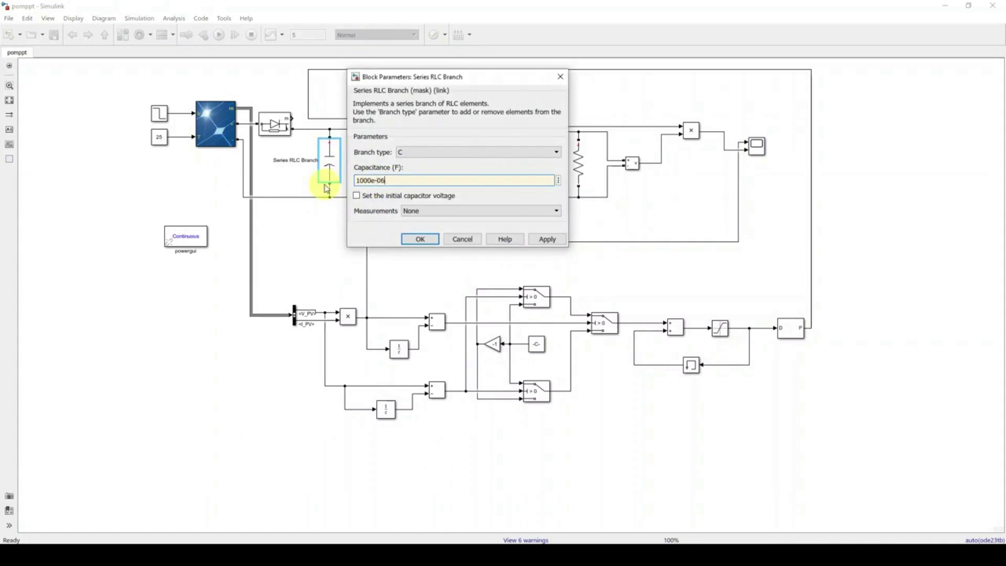
left_click(412, 239)
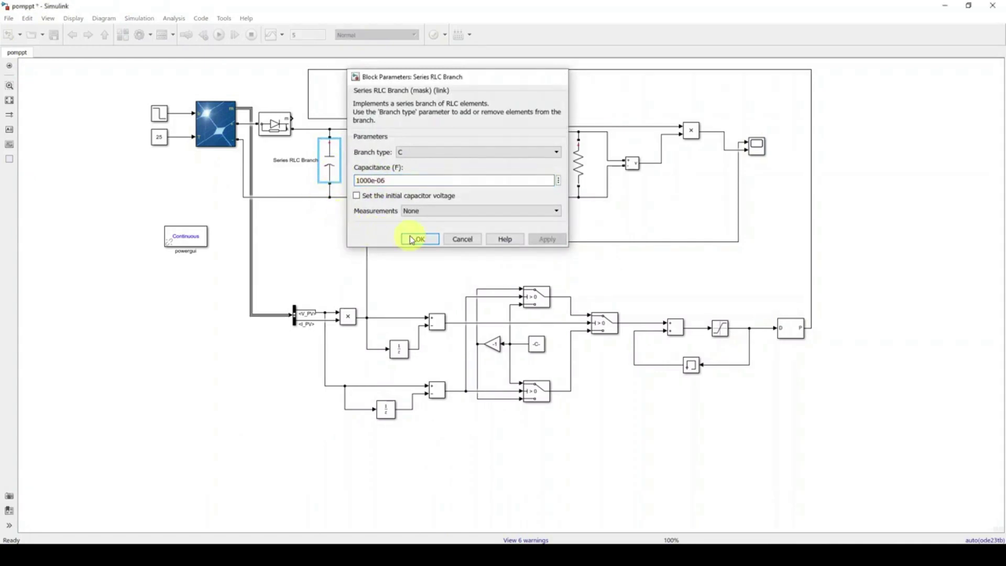
- Run the simulation, examine both power signals in the Scope scaled to fit, mark the waveforms with the pen, and stop the run
left_click(761, 147)
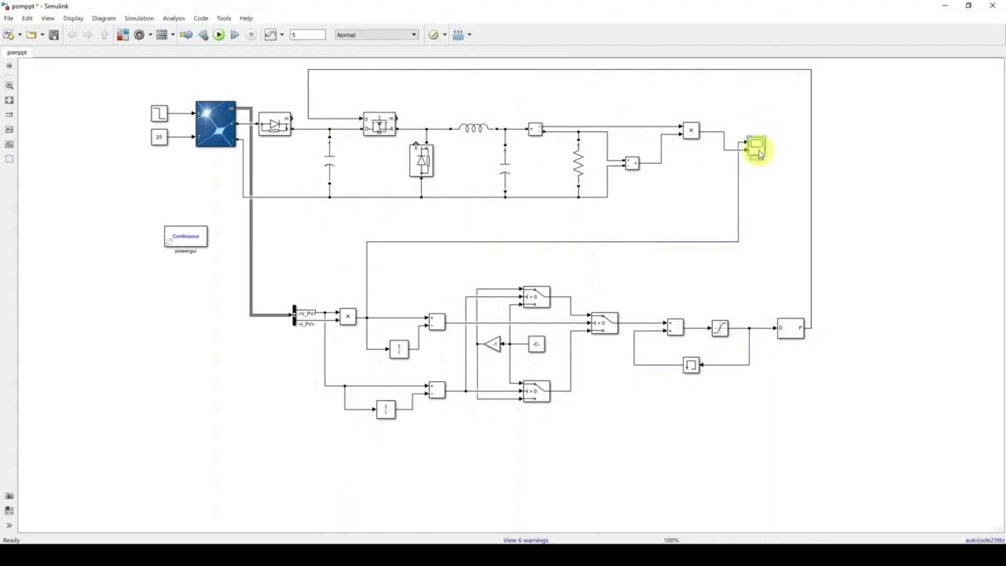
double_click(760, 155)
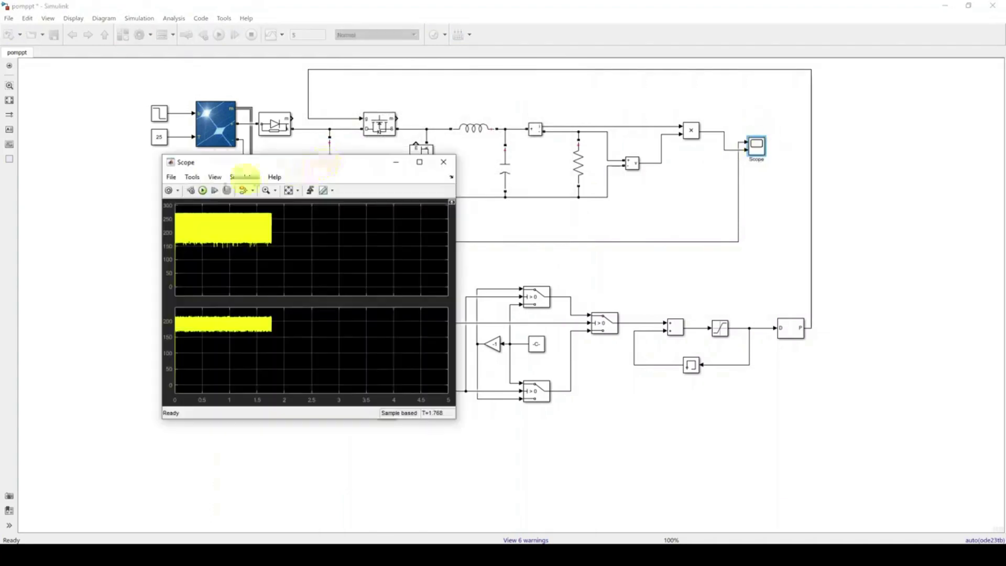
left_click(203, 192)
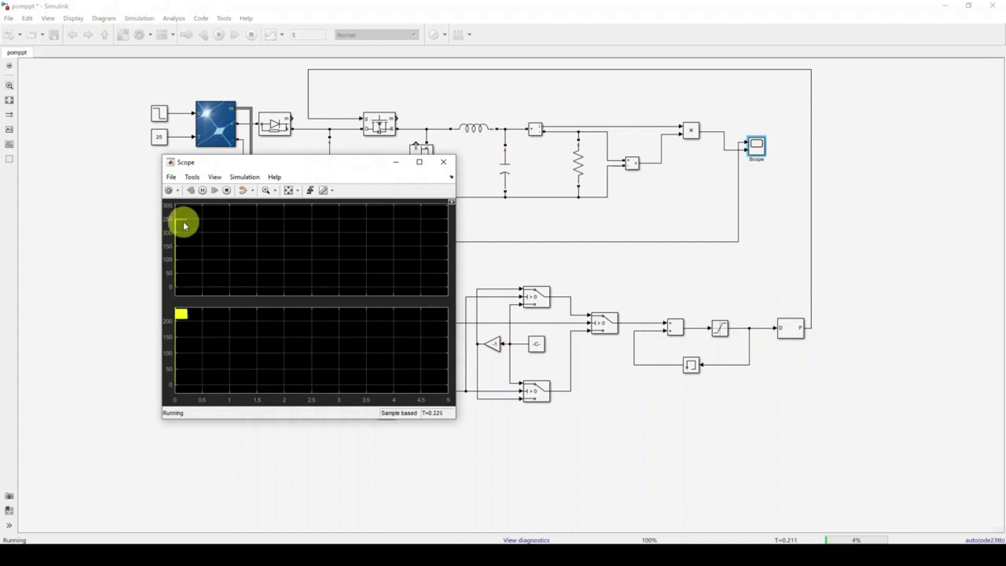
left_click_drag(285, 162, 507, 144)
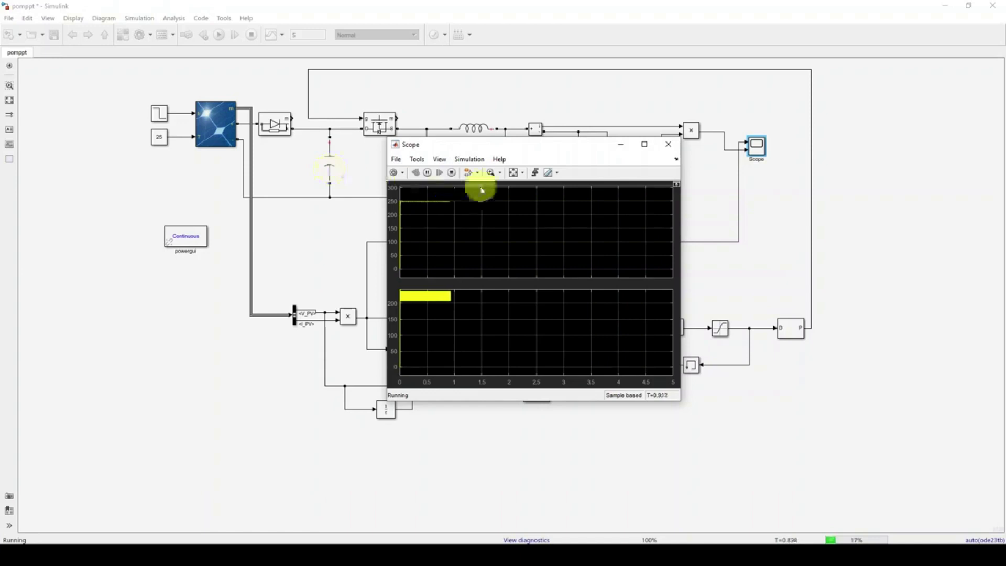
left_click(513, 172)
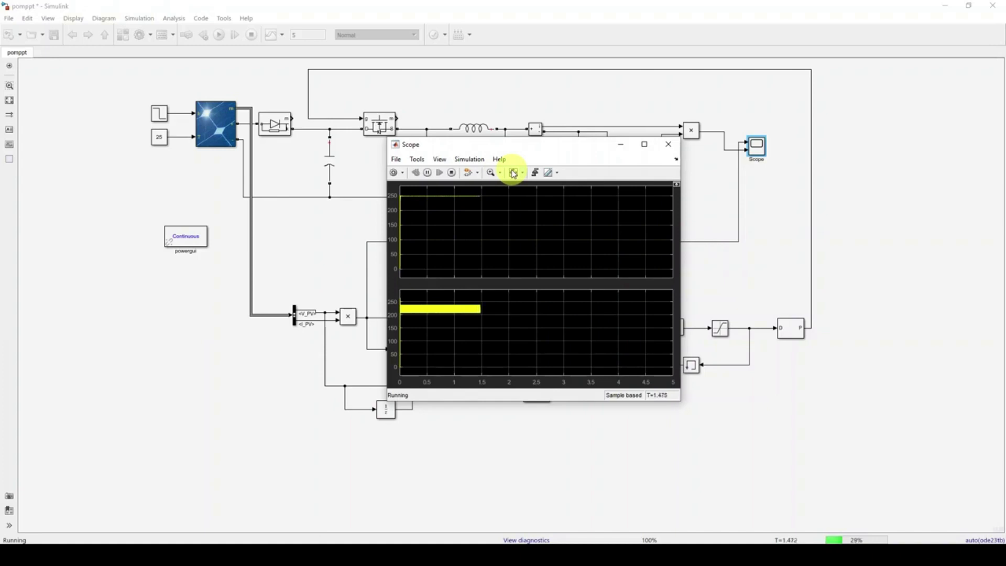
key("F8")
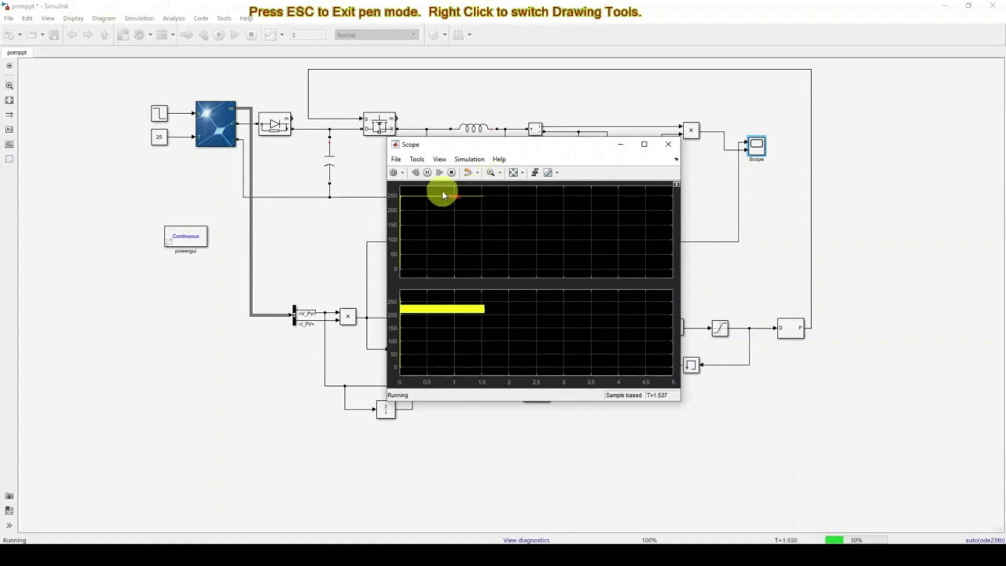
left_click_drag(442, 191, 479, 192)
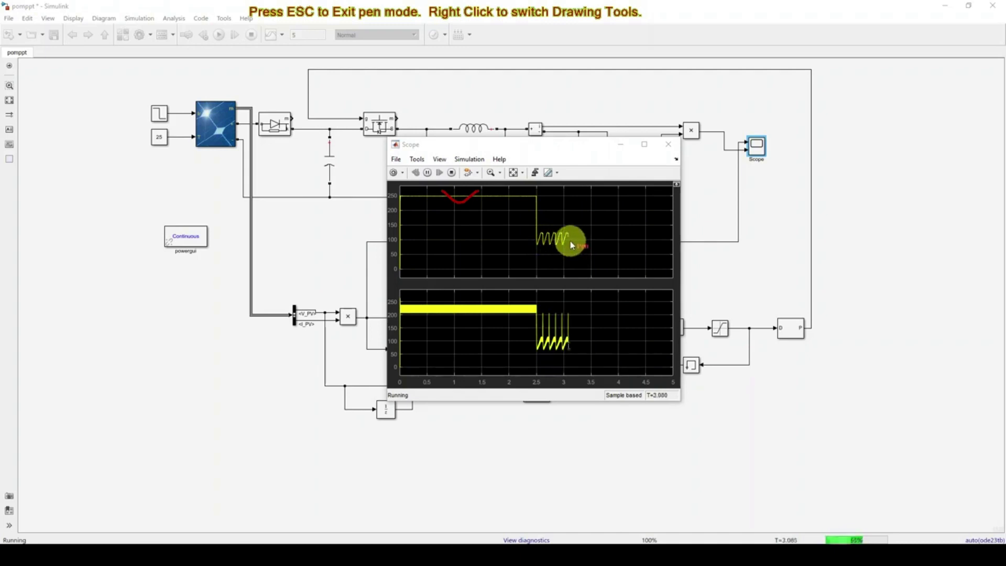
left_click_drag(570, 239, 595, 226)
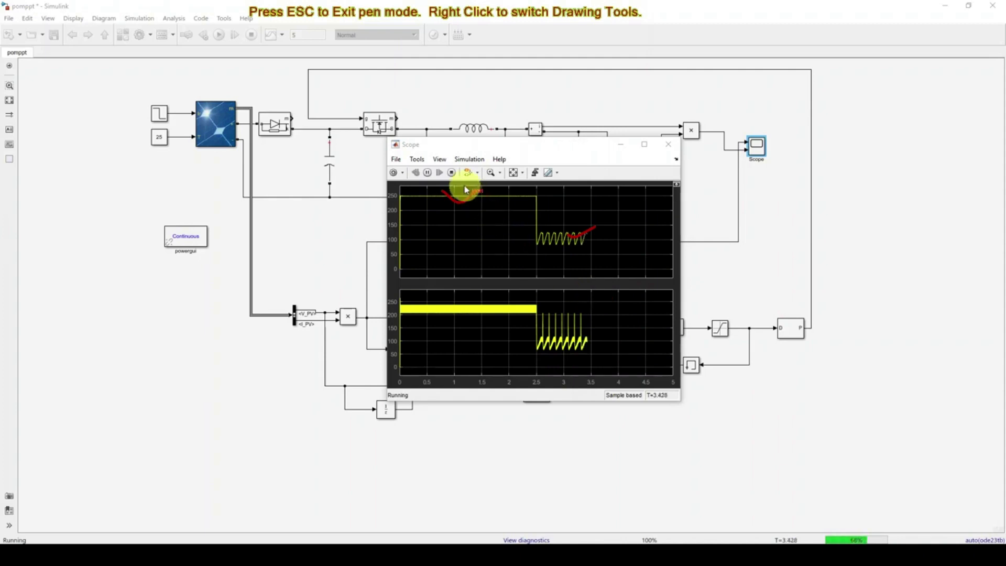
key("Escape")
left_click(452, 173)
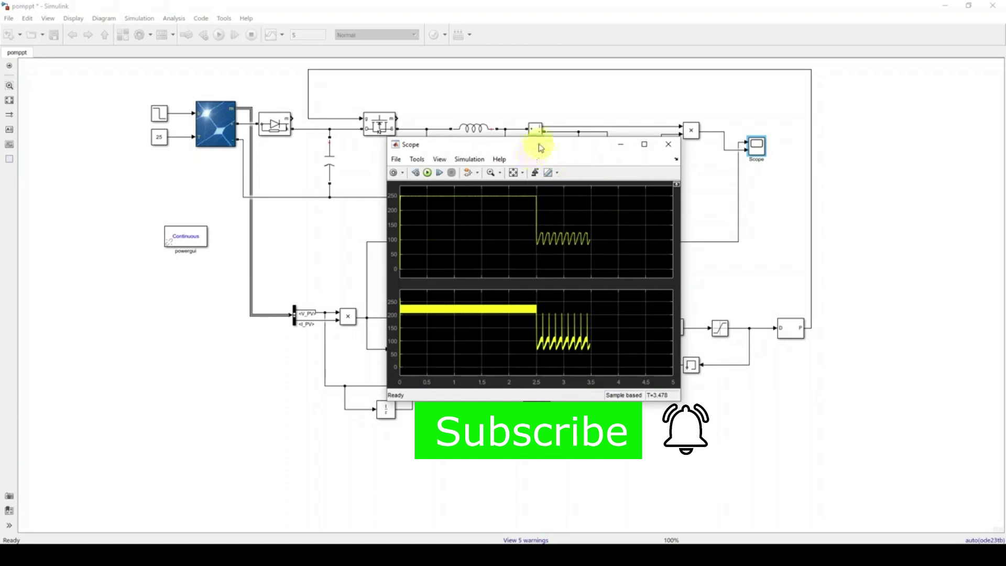
left_click_drag(539, 146, 497, 92)
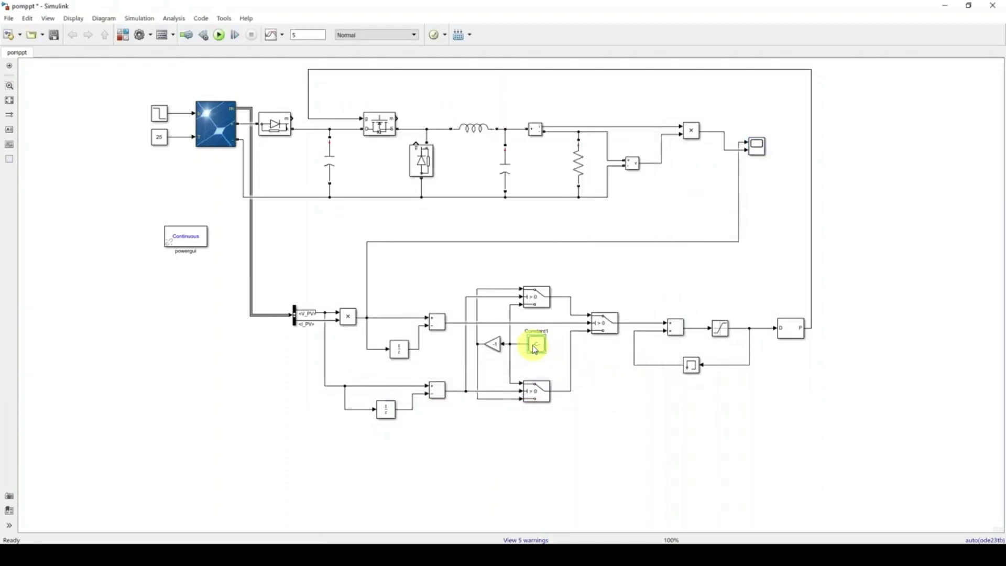
- Set the value of the constant block feeding the gain and switches to 0.000001
double_click(536, 344)
left_click(603, 360)
key("Left")
key("Left")
type("0")
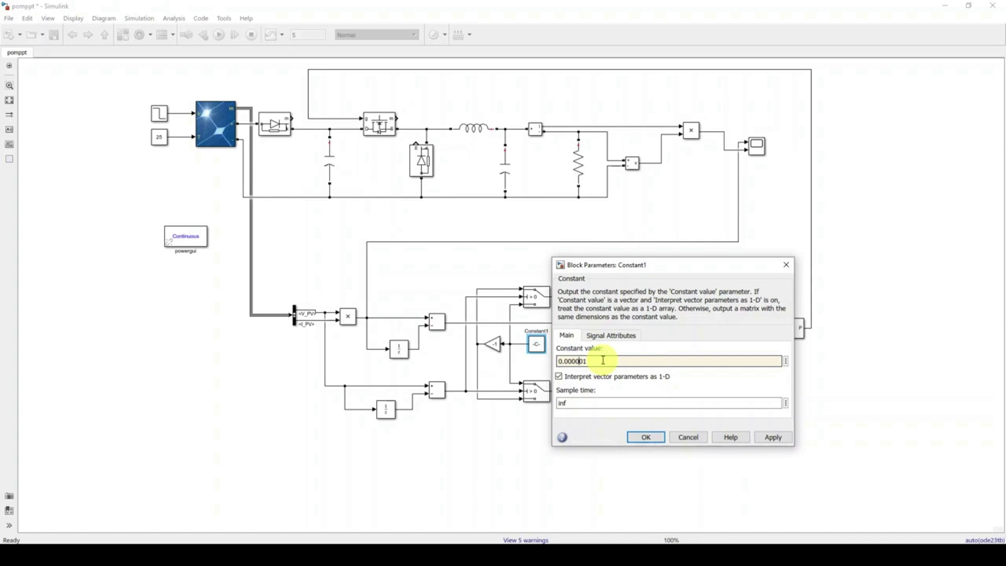
left_click(642, 442)
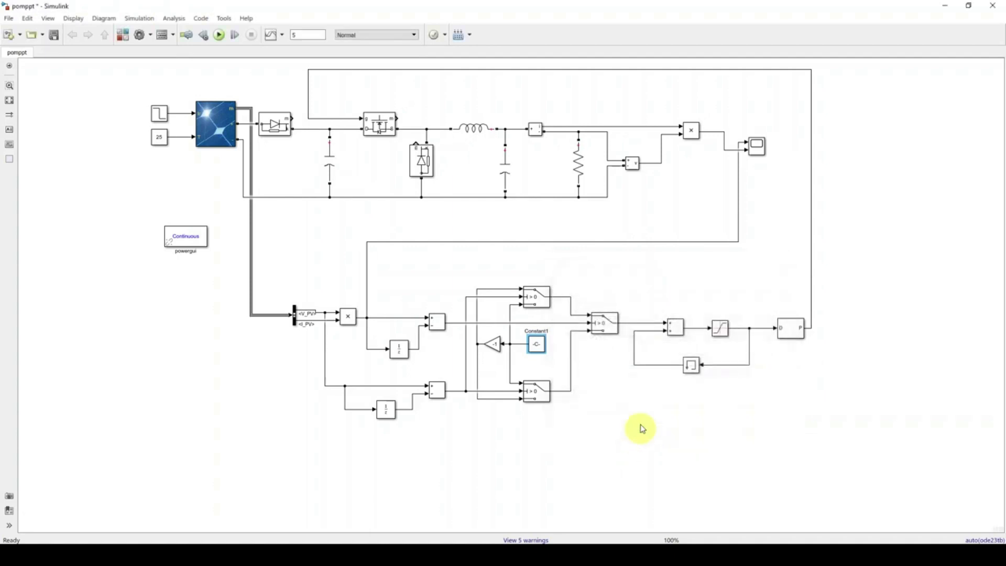
- Change the variable-step solver to ode23tb (stiff/TR-BDF2) and recheck that choice among the available solvers
left_click(140, 37)
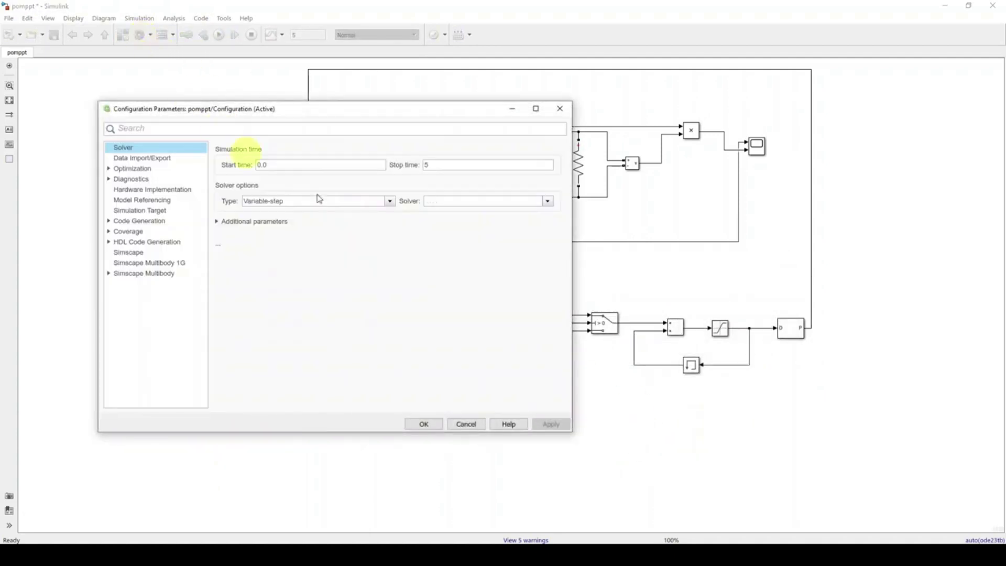
left_click(522, 198)
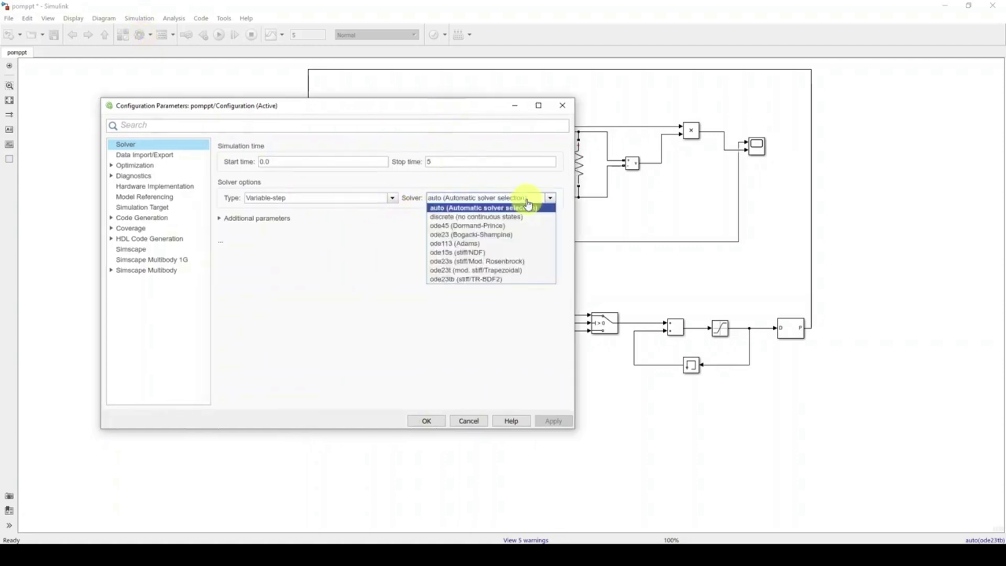
left_click(443, 279)
left_click(422, 420)
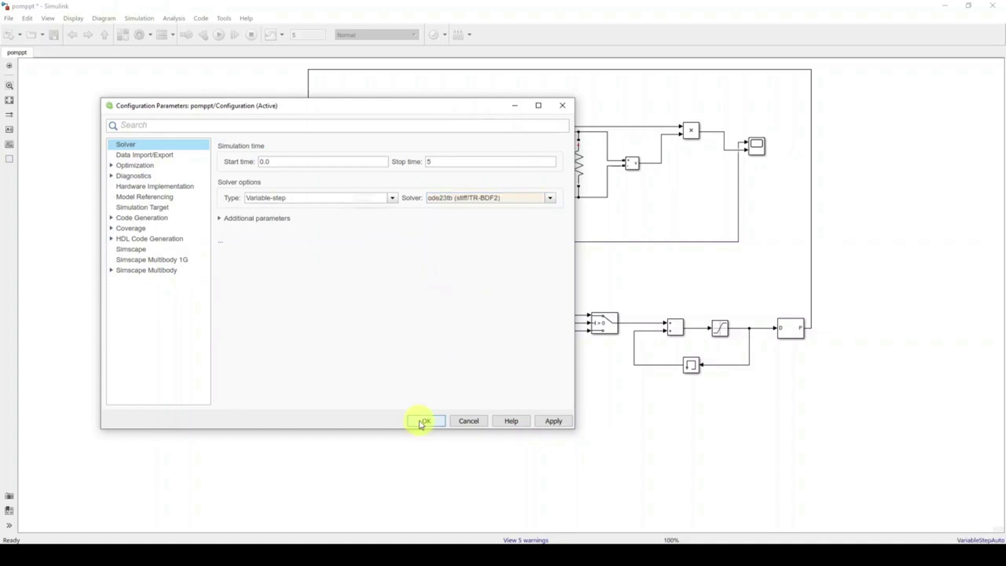
left_click(139, 36)
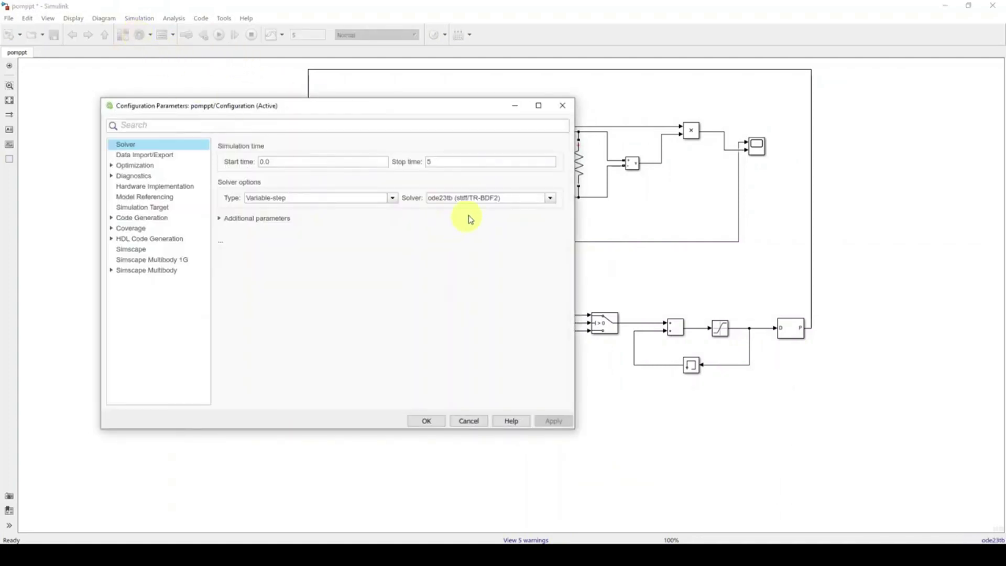
left_click(473, 202)
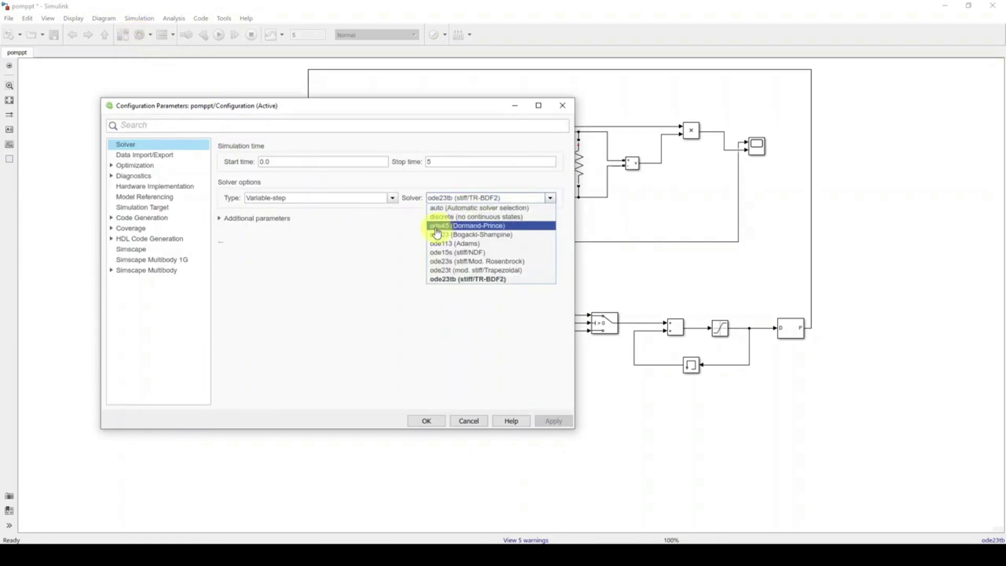
left_click(450, 282)
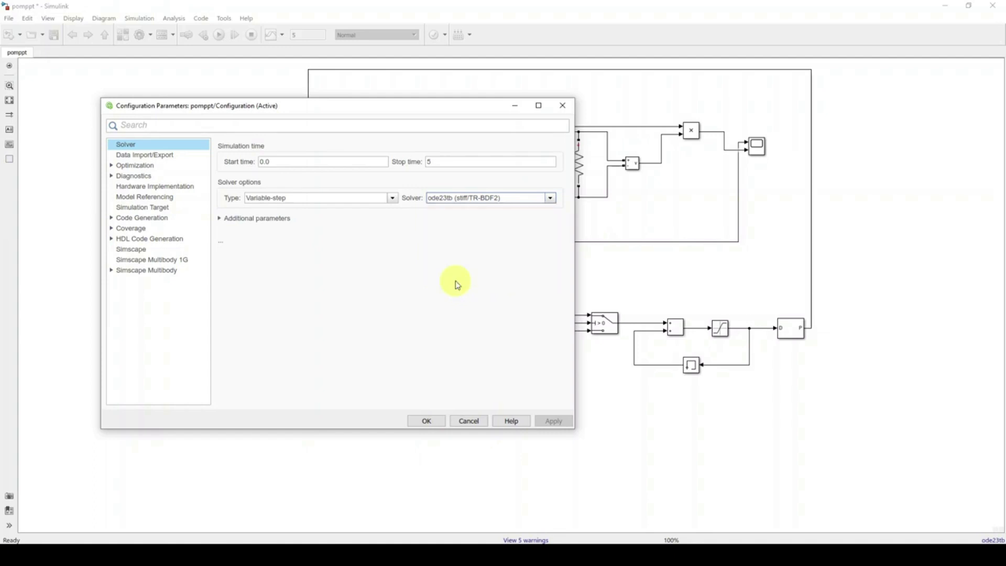
left_click(432, 423)
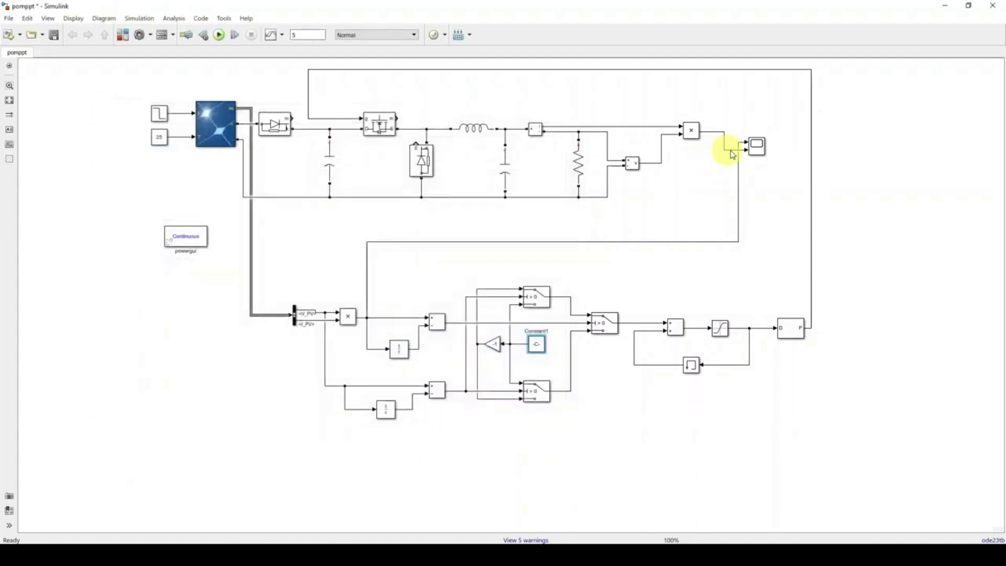
- Run the simulation from the Scope with the ode23tb solver, watch its progress, and stop the run
double_click(762, 154)
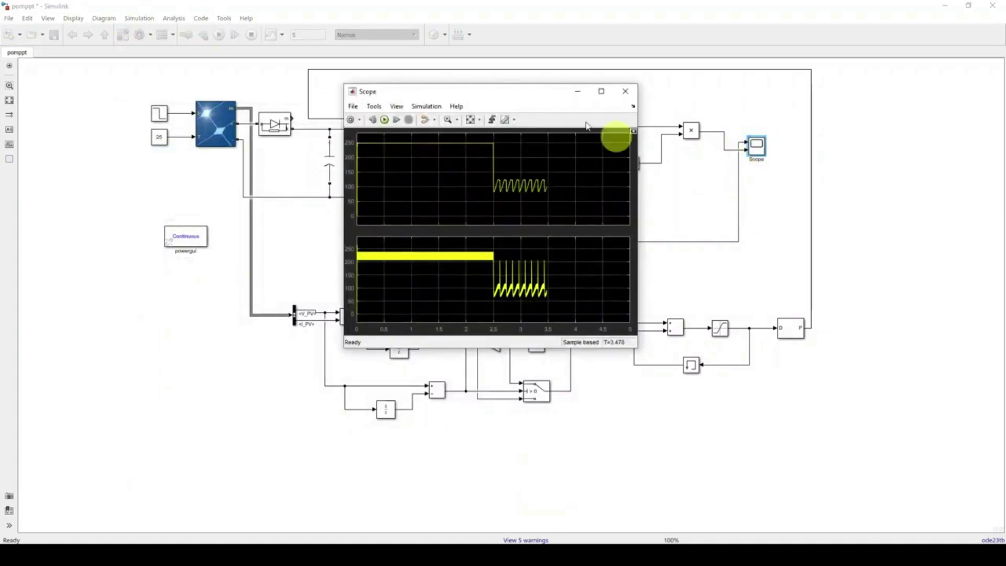
left_click(385, 120)
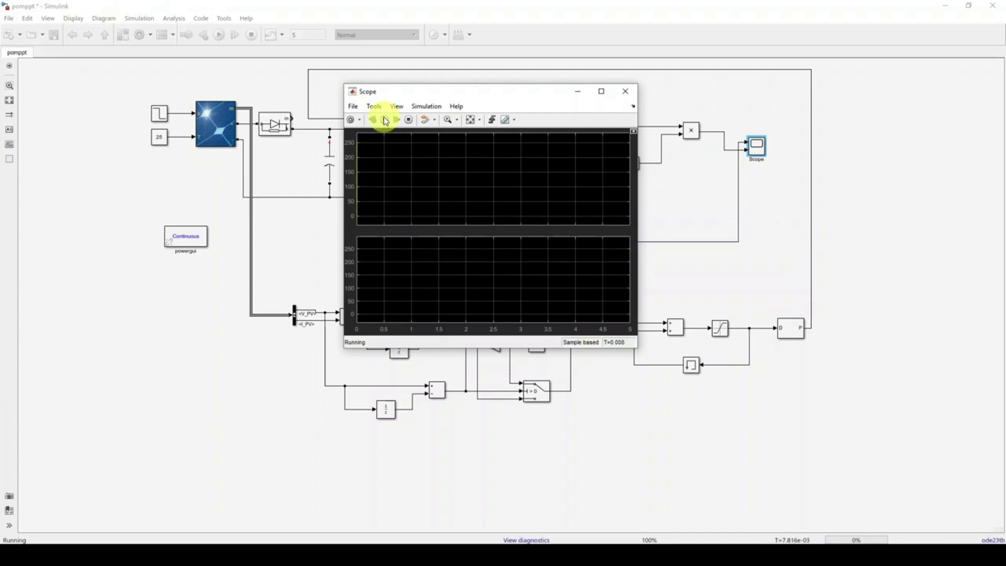
left_click_drag(442, 91, 432, 69)
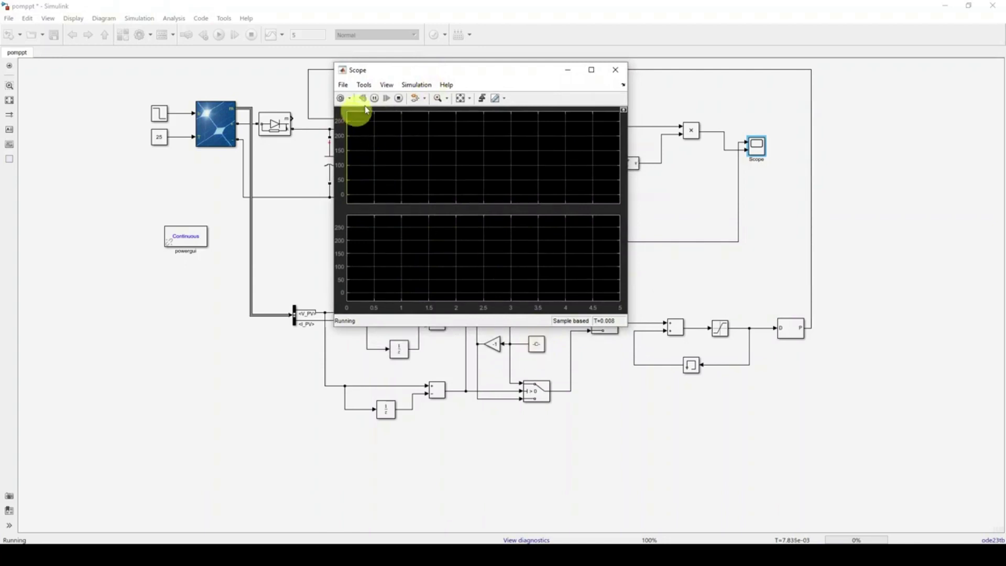
left_click(398, 98)
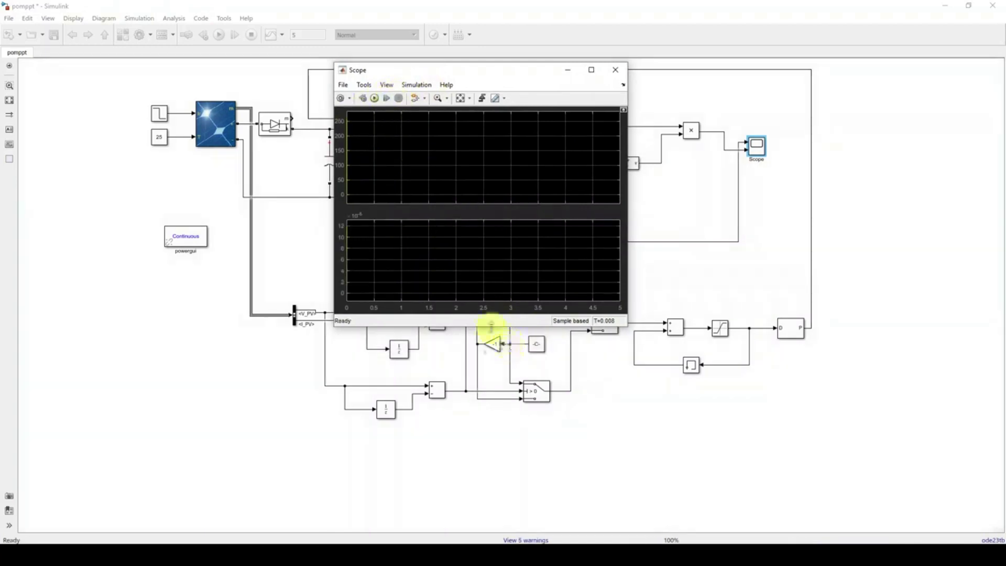
- Set the value of the constant block feeding the gain and switches to 0.0001
double_click(535, 345)
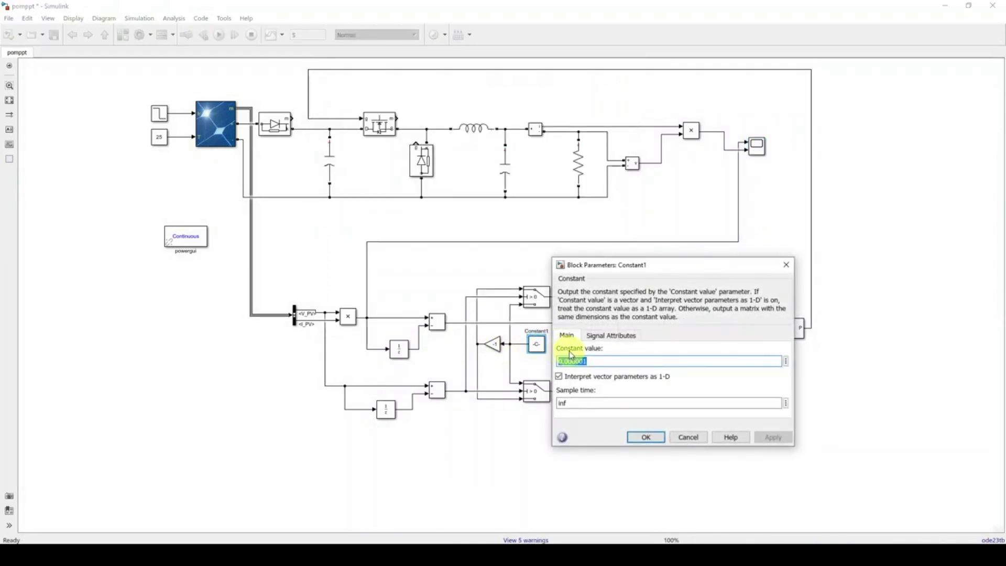
type("0.0001")
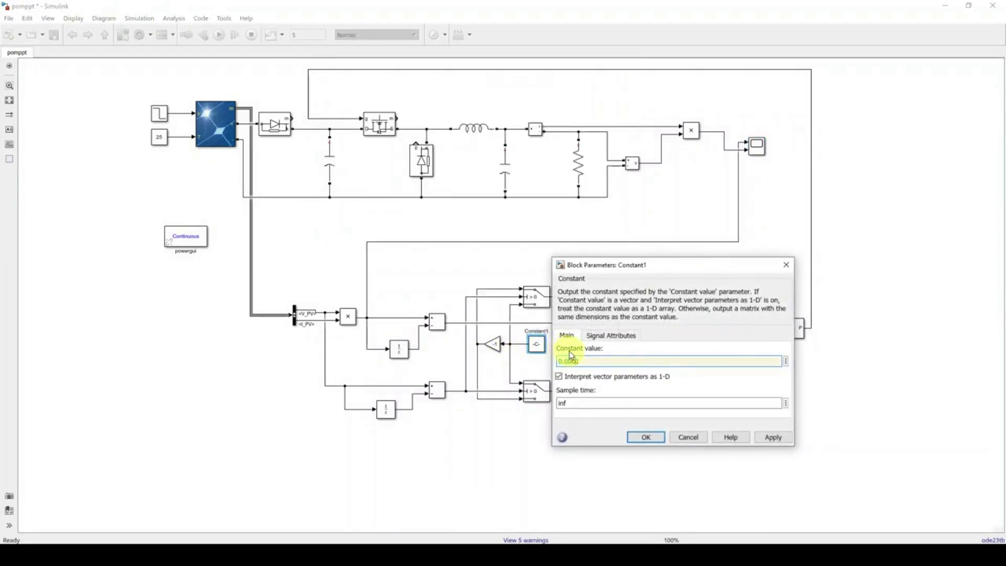
left_click(646, 438)
- Run the simulation, scale the Scope plots to fit both power signals, and stop the run
double_click(757, 145)
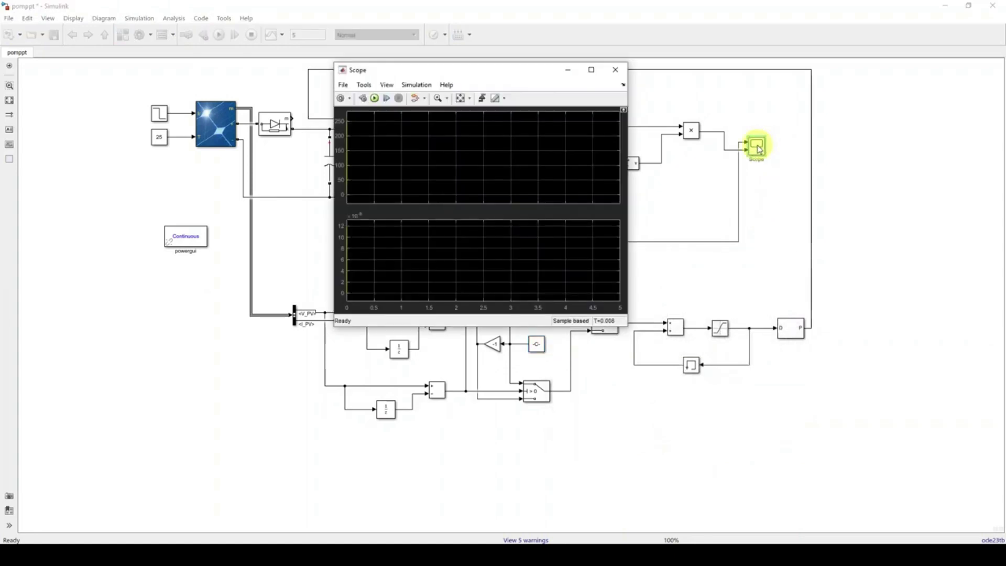
left_click(374, 98)
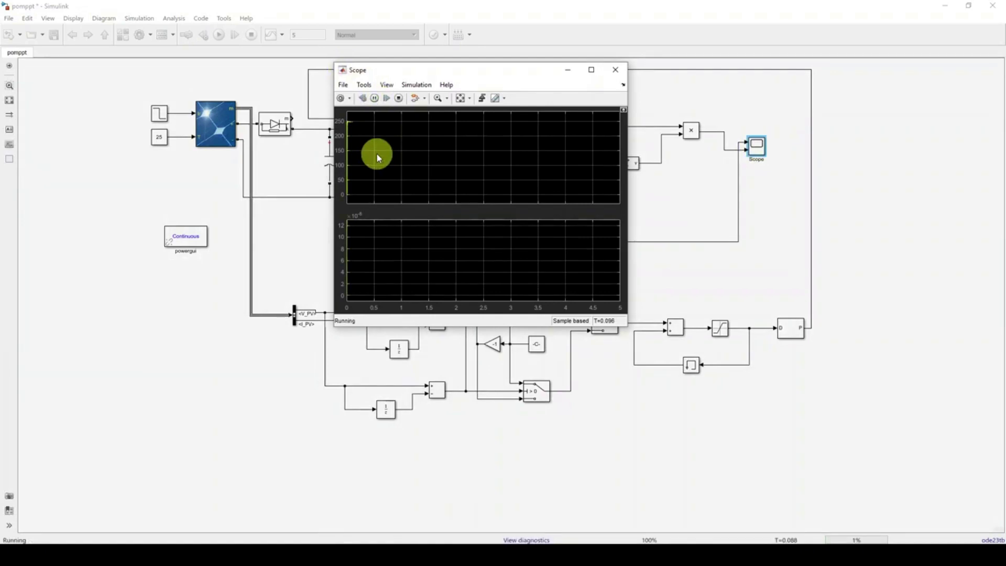
left_click(460, 101)
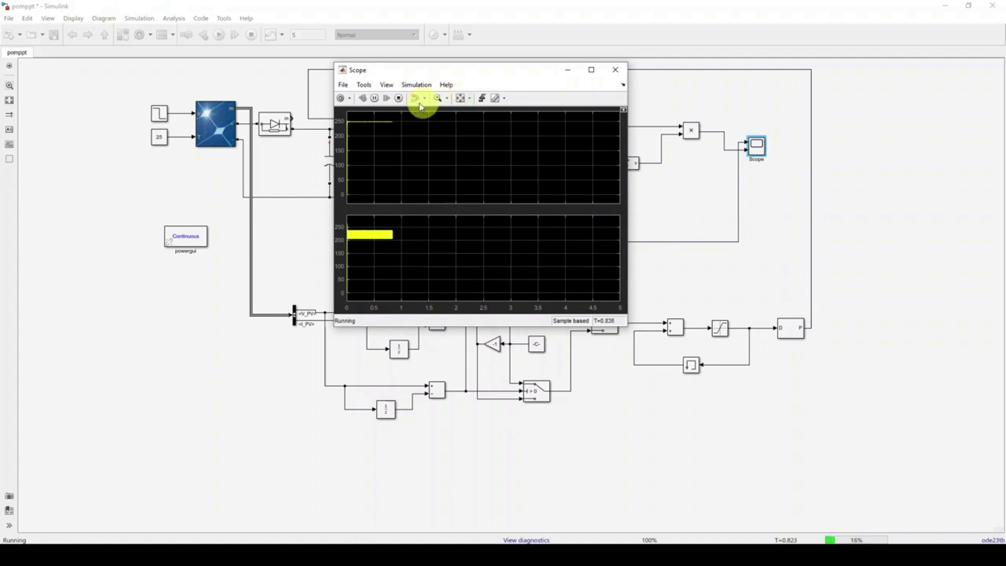
left_click(399, 99)
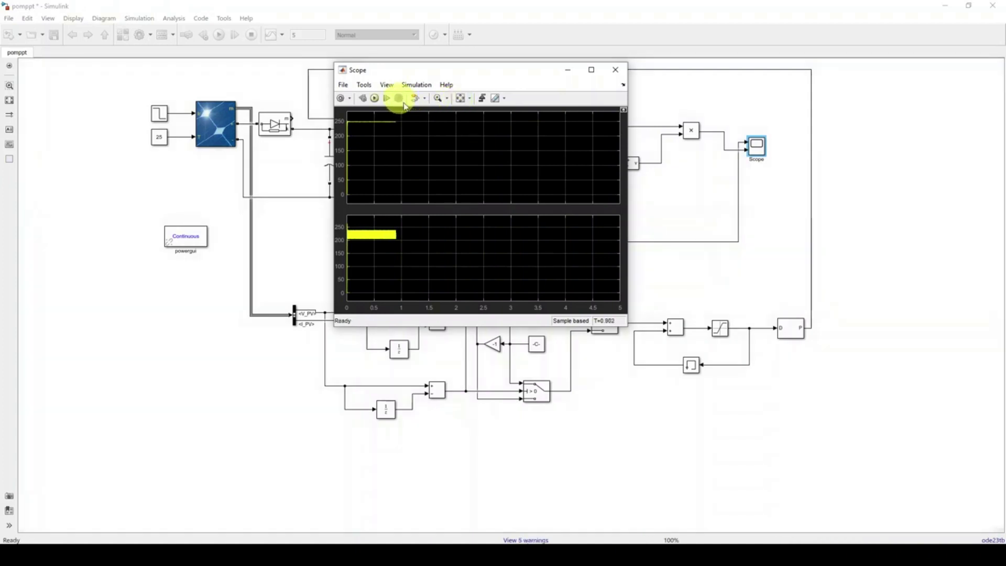
- Set the Saturation block's upper limit to 1 and lower limit to 0
left_click(718, 341)
double_click(721, 334)
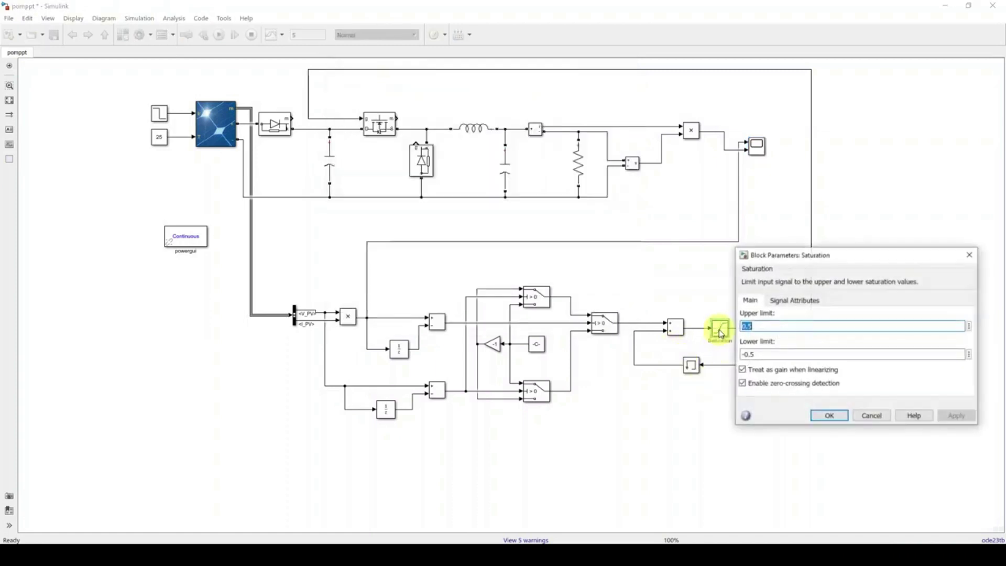
left_click_drag(763, 256, 744, 172)
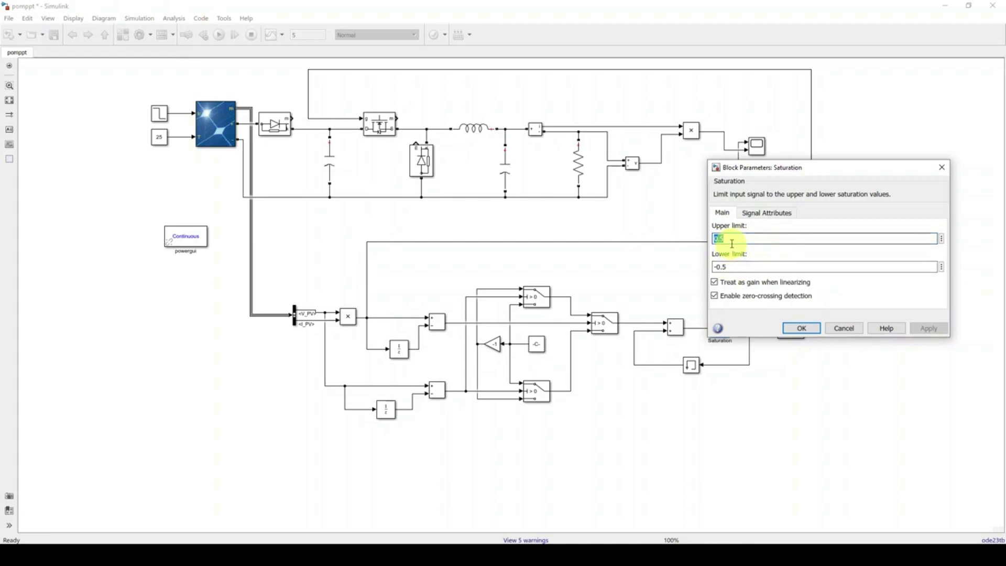
type("1")
double_click(729, 267)
type("0")
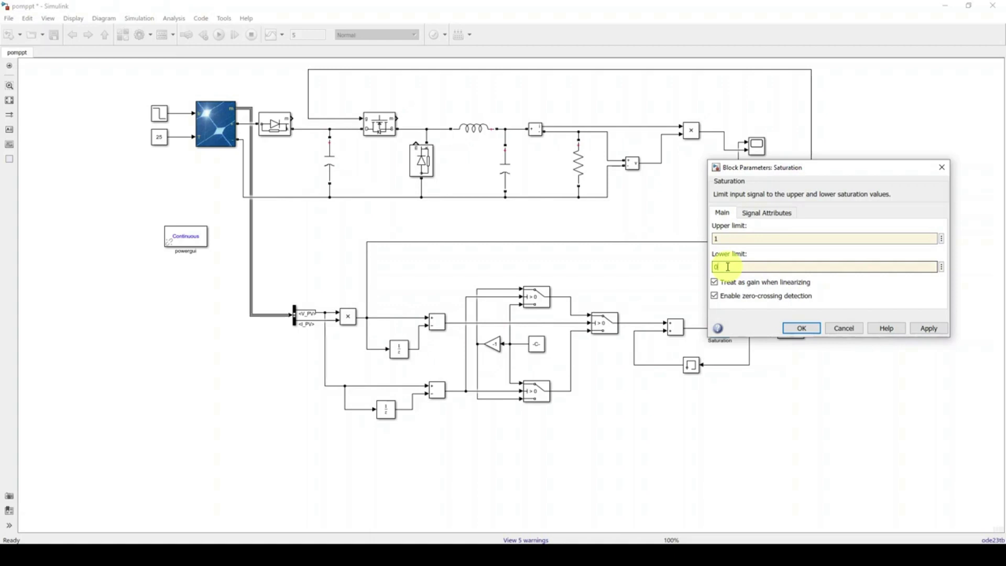
double_click(731, 239)
left_click(729, 266)
left_click(801, 328)
- Run the simulation with the changed saturation limits, check the power signals in the Scope, and stop the run
left_click(759, 150)
double_click(759, 151)
left_click(374, 99)
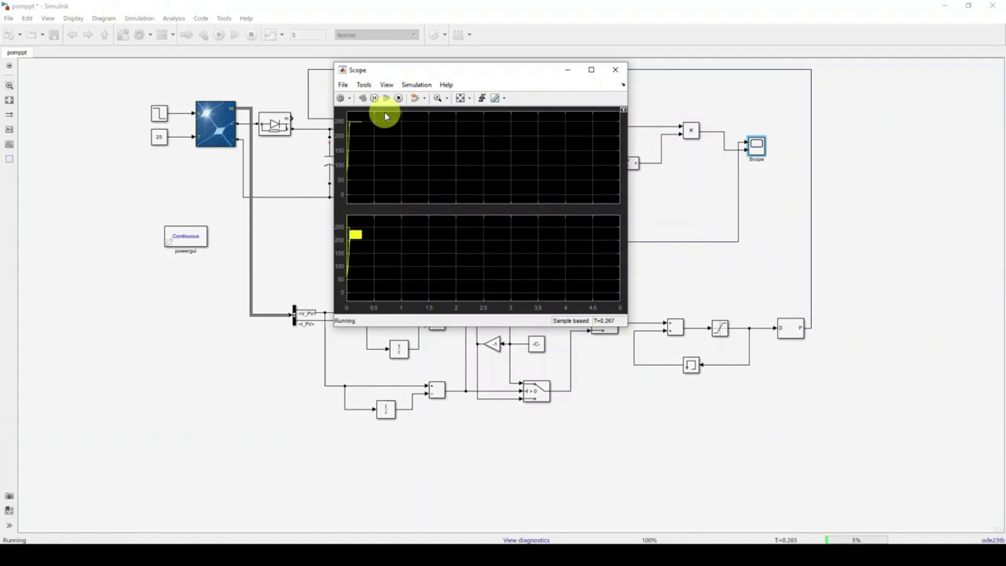
left_click(399, 98)
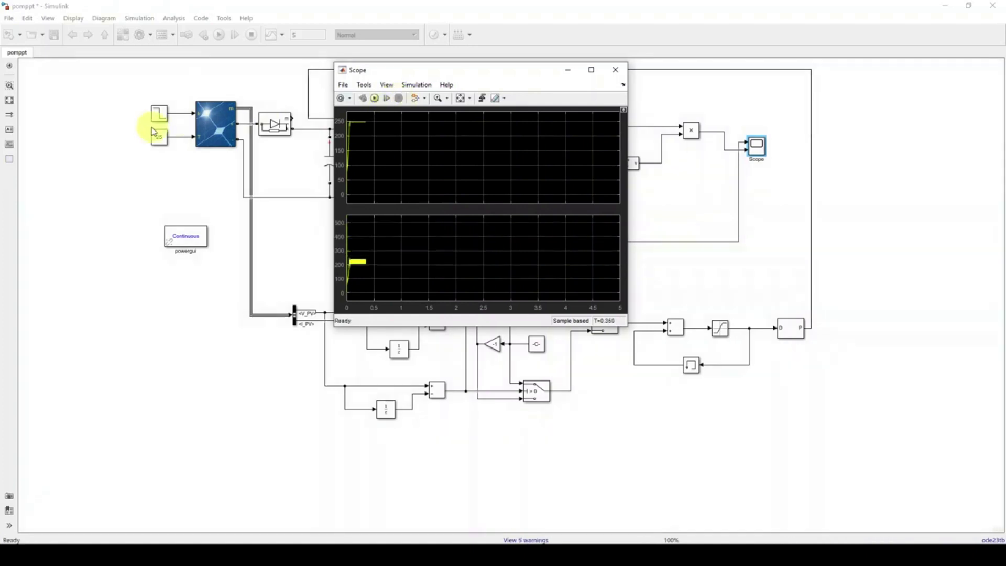
- Set the irradiance Step block's step time to 1 and the simulation stop time to 2
left_click(161, 122)
double_click(162, 122)
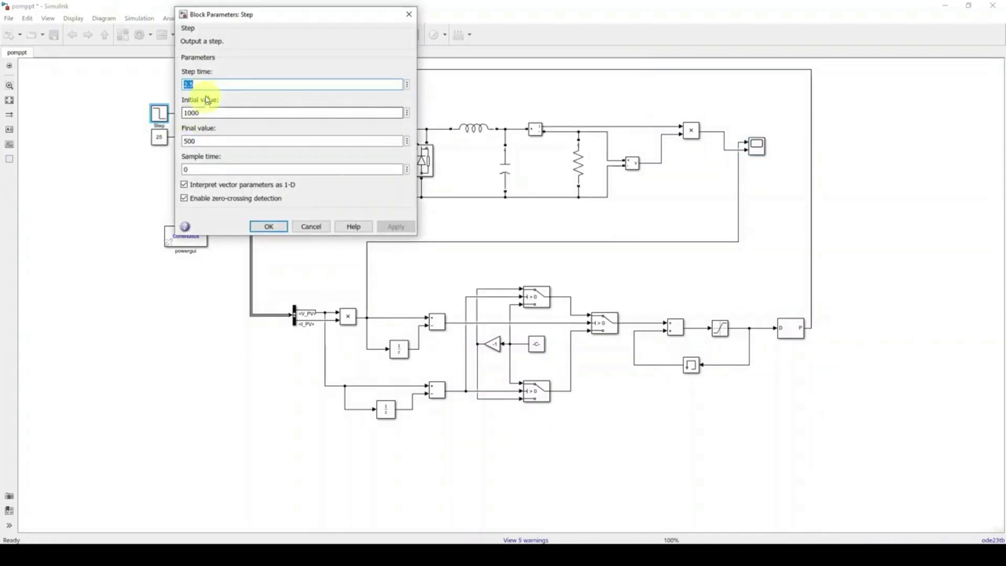
type("1")
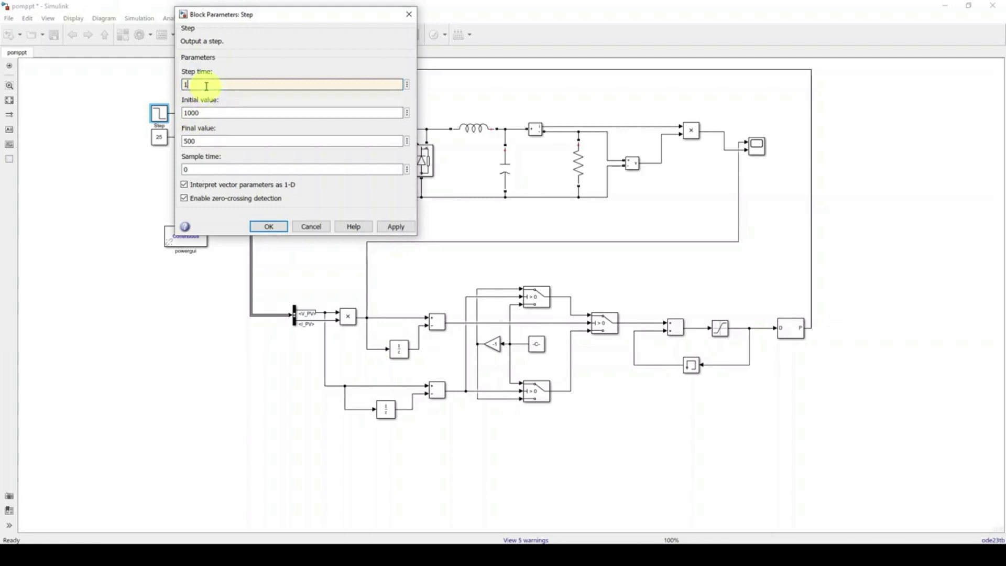
left_click(269, 227)
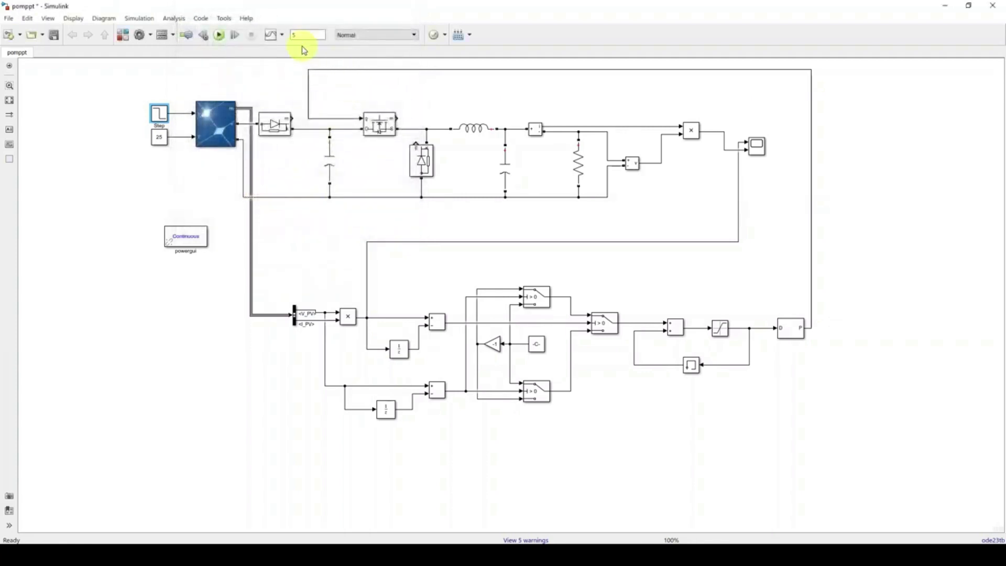
type("2")
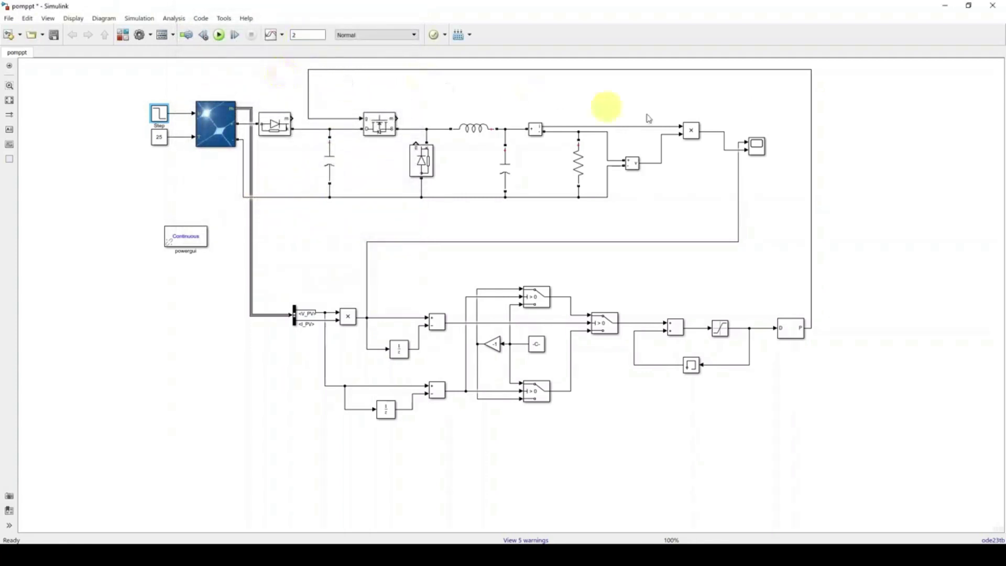
double_click(295, 36)
- Run the simulation with the shortened stop time and watch both power signals in the Scope
left_click(757, 146)
double_click(758, 147)
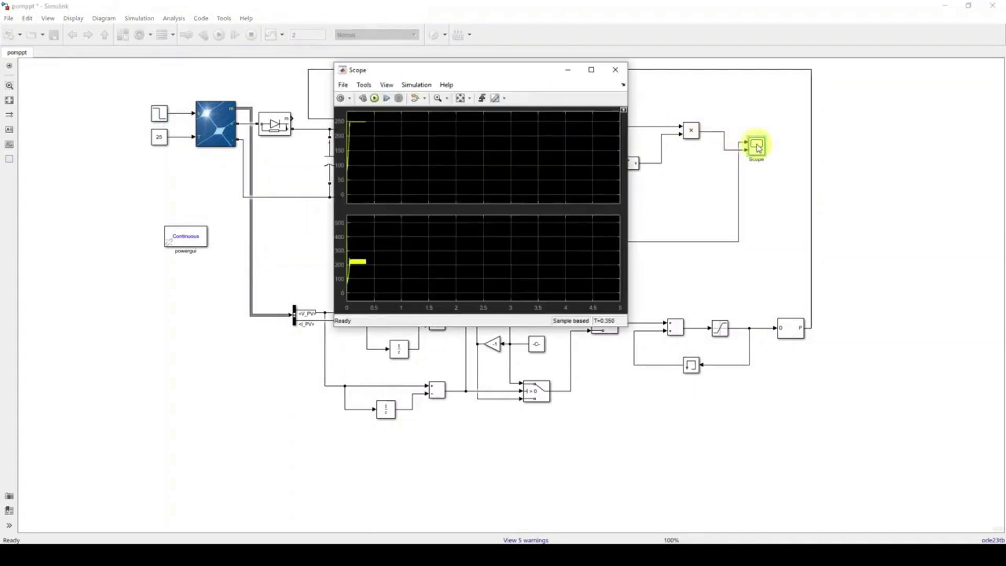
left_click(372, 98)
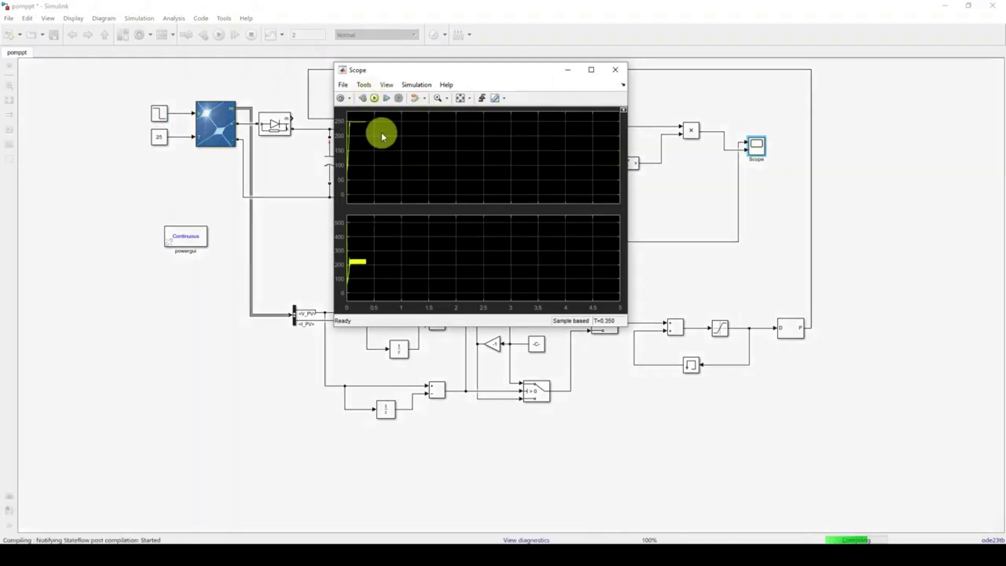